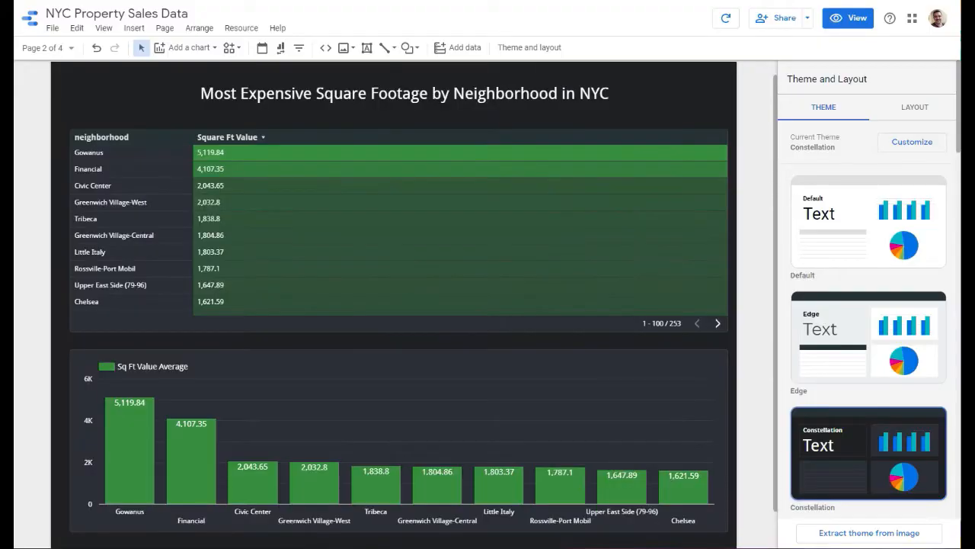
Switch the NYC Property Sales Data report to view mode and look through its four pages
click(64, 50)
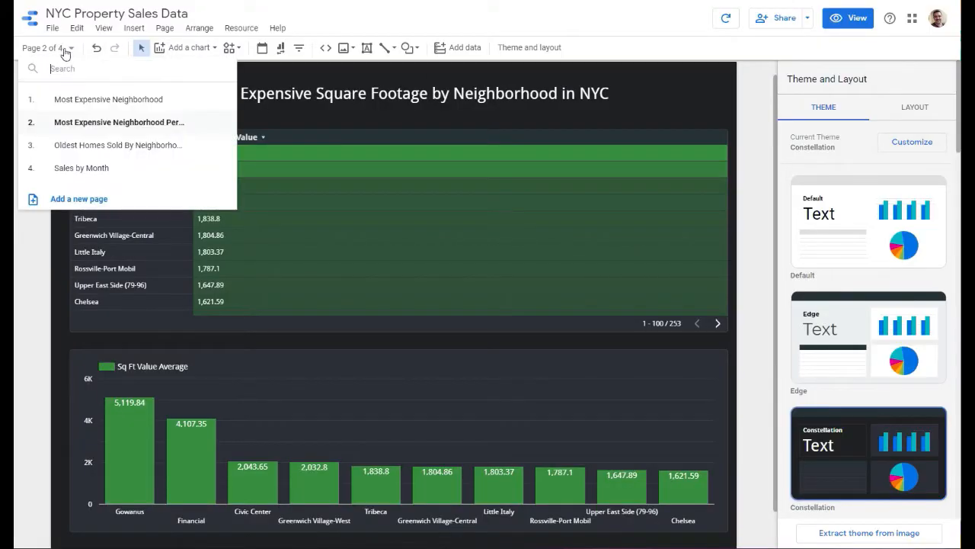
click(848, 17)
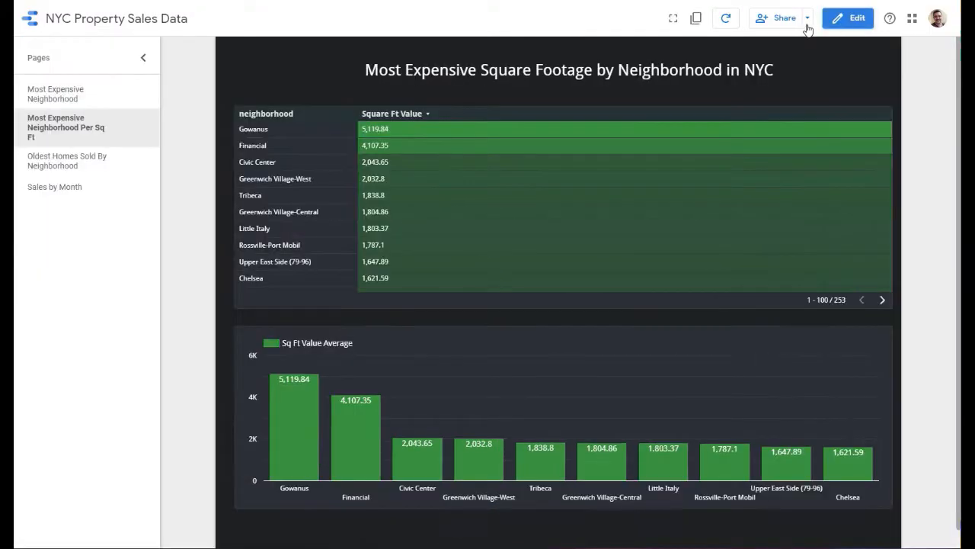
click(60, 95)
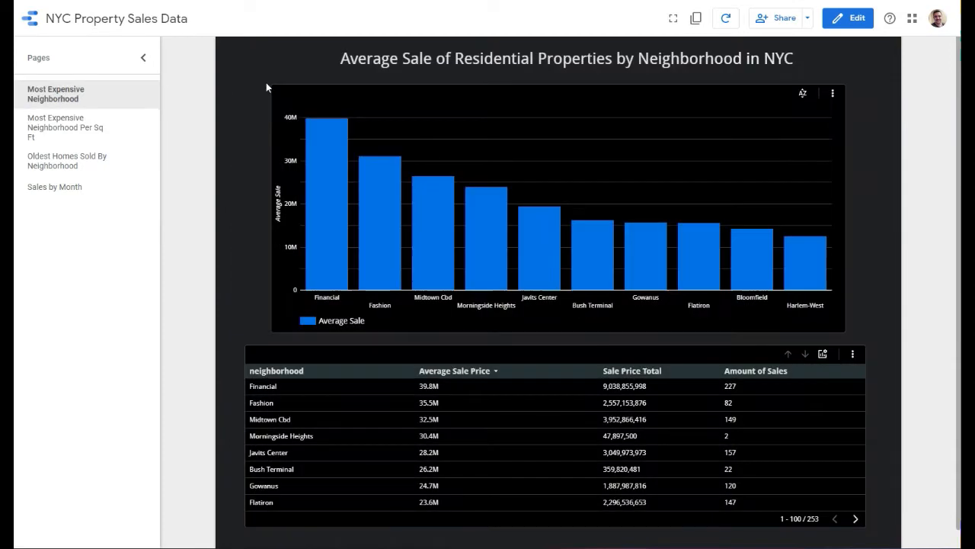
click(109, 142)
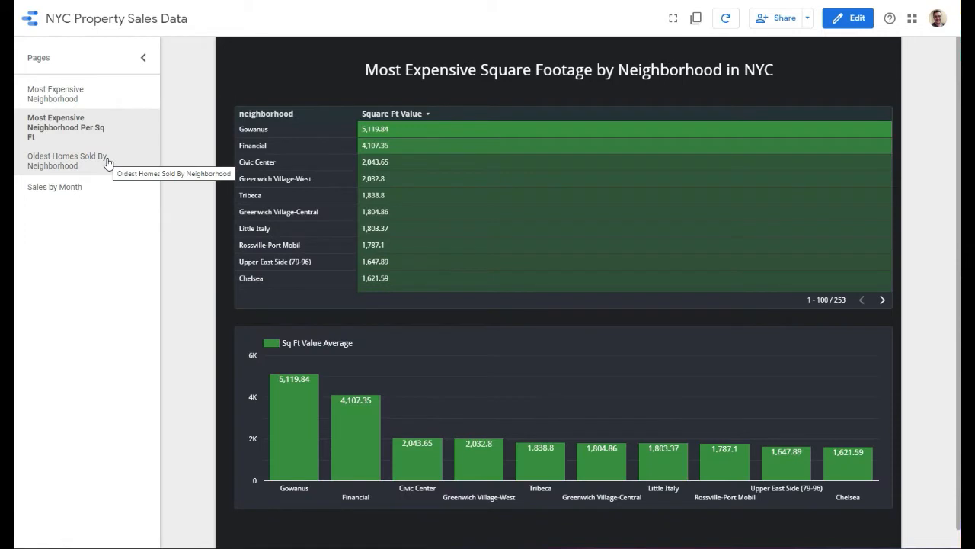
click(107, 162)
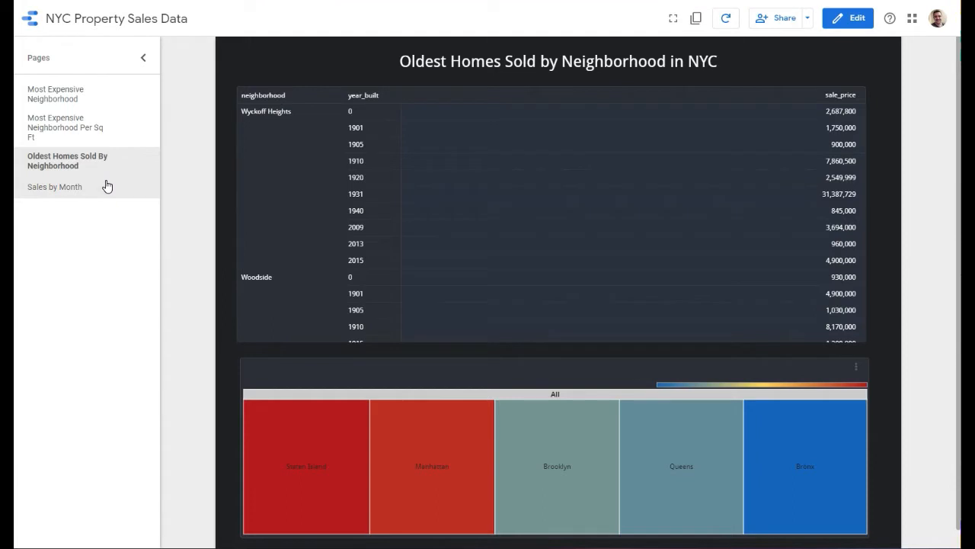
click(105, 187)
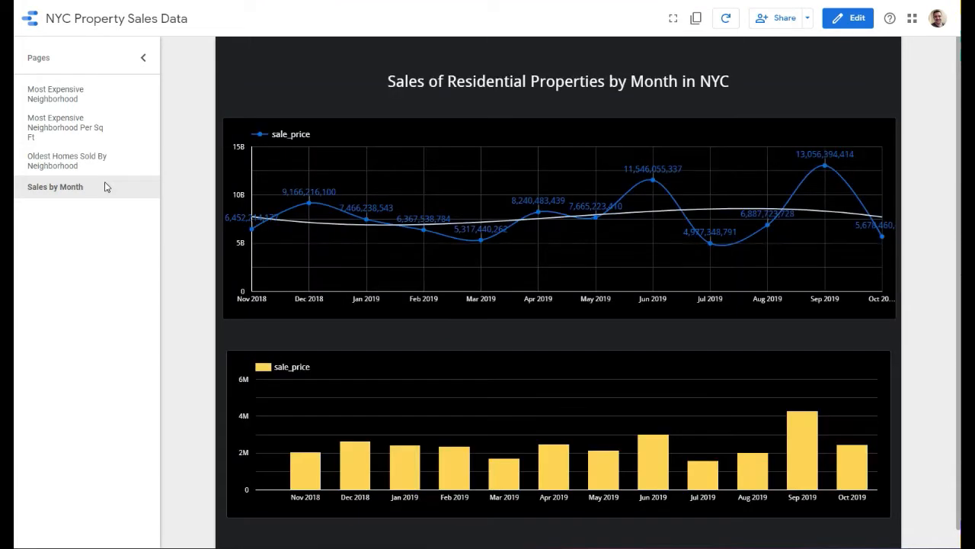
Return to the Data Studio home page and review the neighborhood and monthly sales questions in the Word document
click(31, 26)
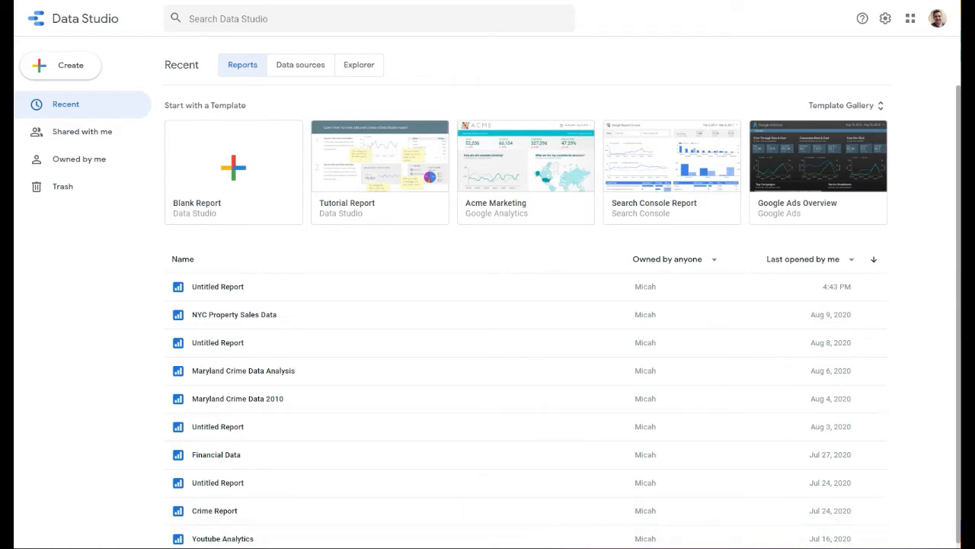
mouse_move(503, 545)
click(503, 510)
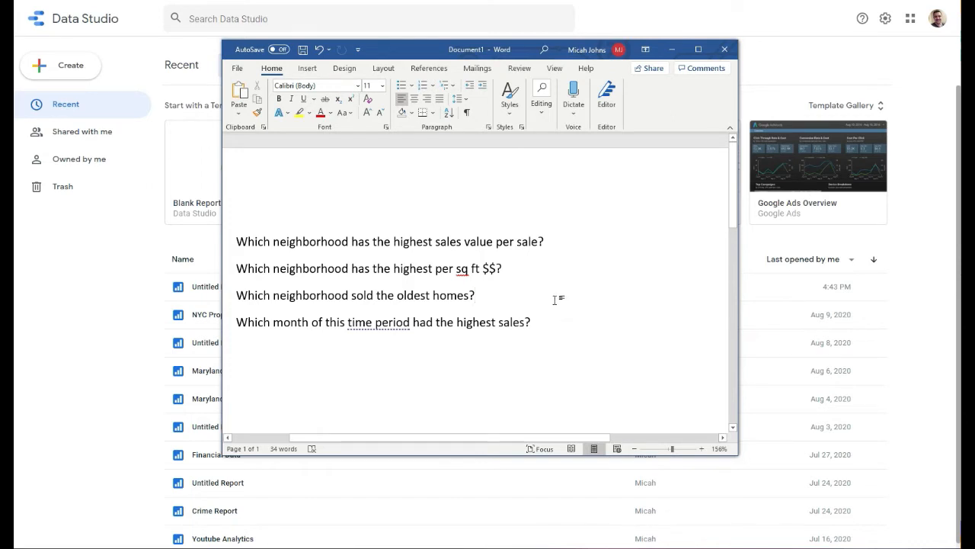
click(672, 51)
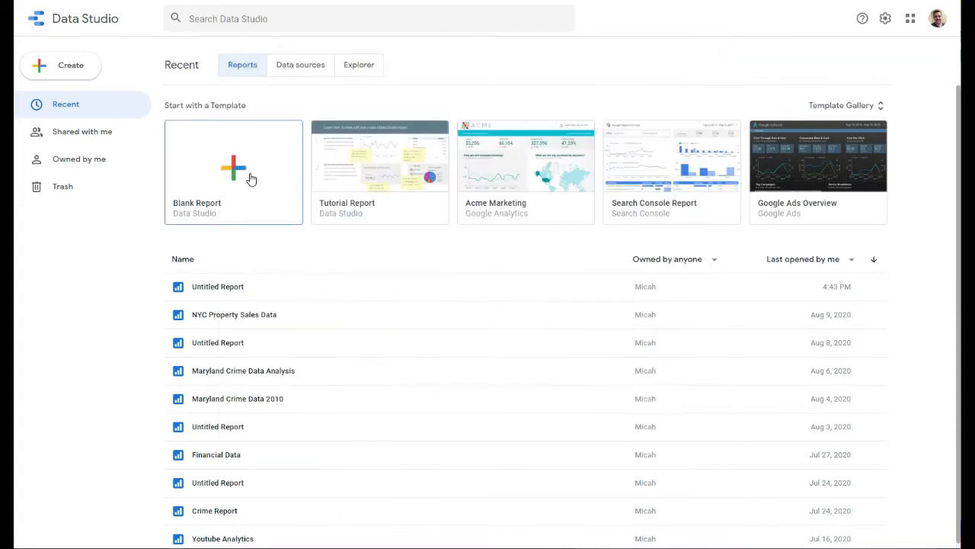
Create a blank report from the uploaded NYC_property_sales.csv data set and delete its default table
click(251, 178)
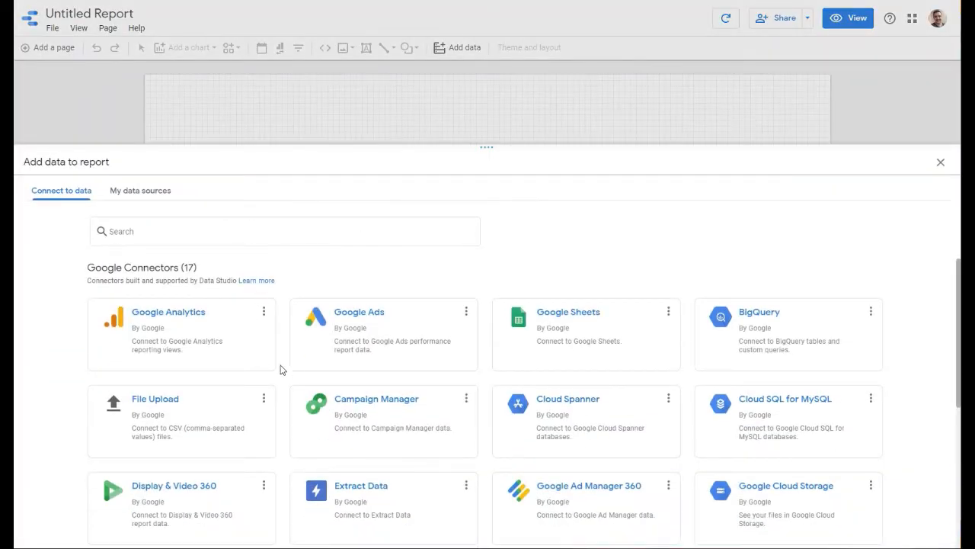
scroll(280, 369, down, 2)
click(205, 342)
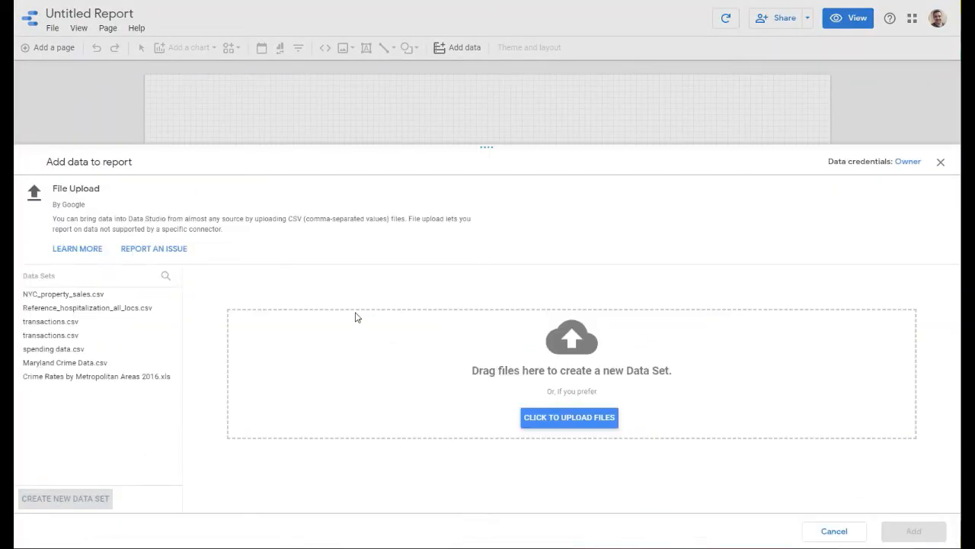
click(113, 294)
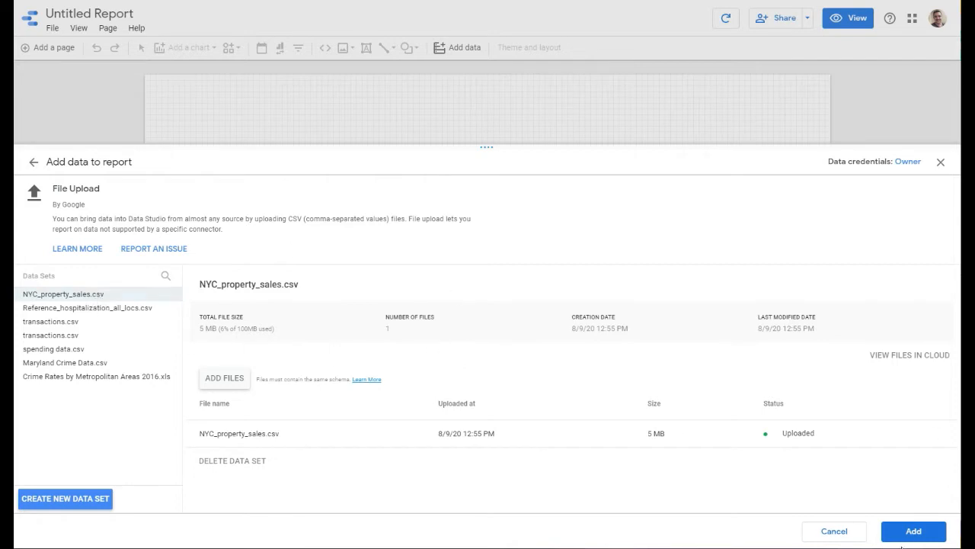
click(907, 538)
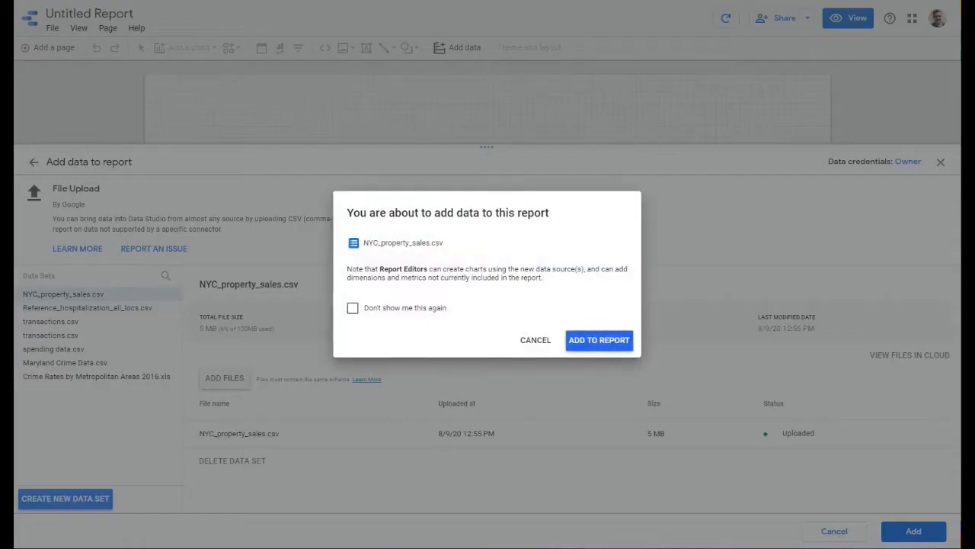
click(543, 342)
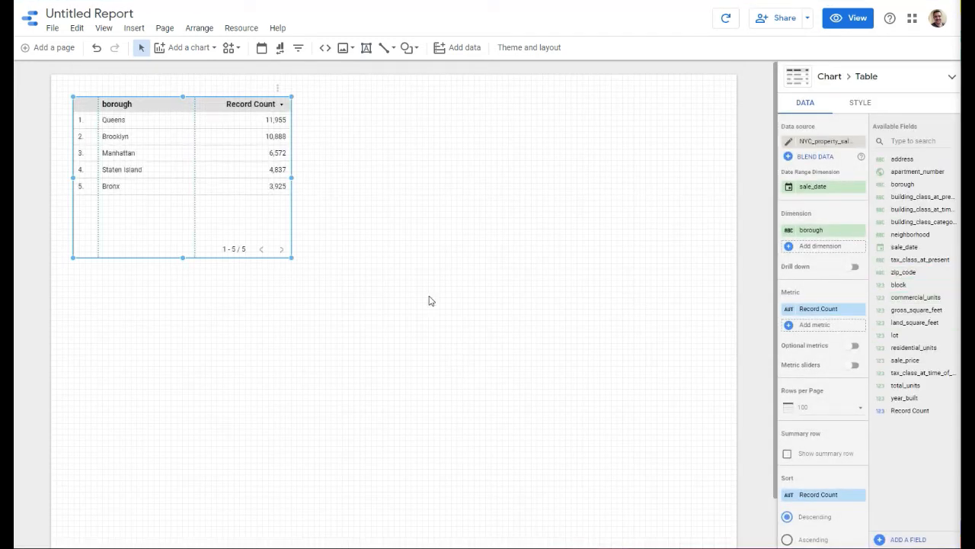
click(223, 172)
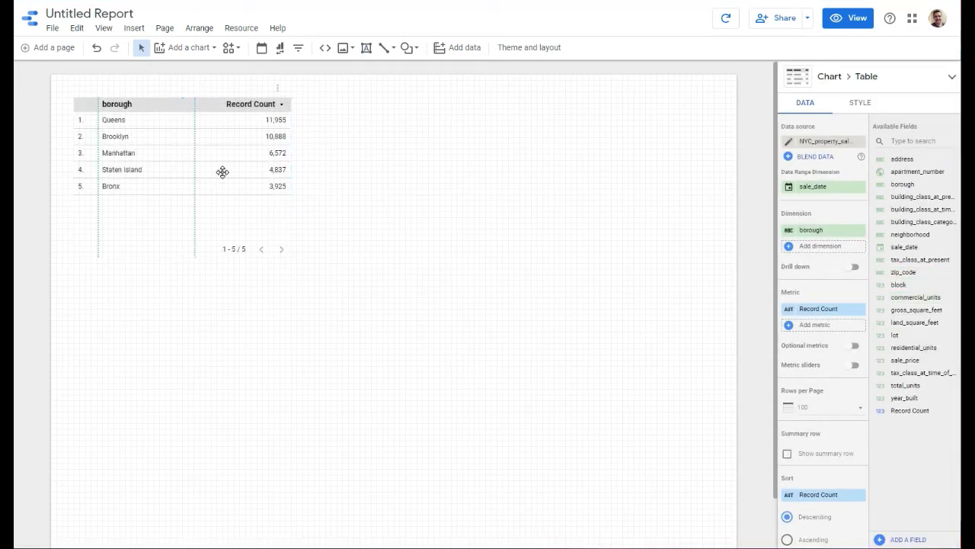
key(Delete)
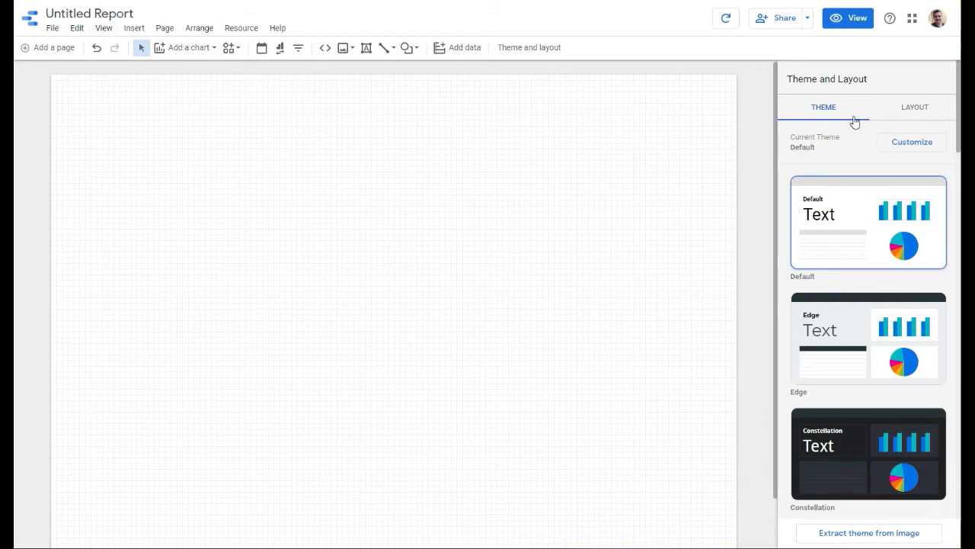
Set the navigation position in the report layout to Left
click(918, 116)
click(834, 116)
click(913, 113)
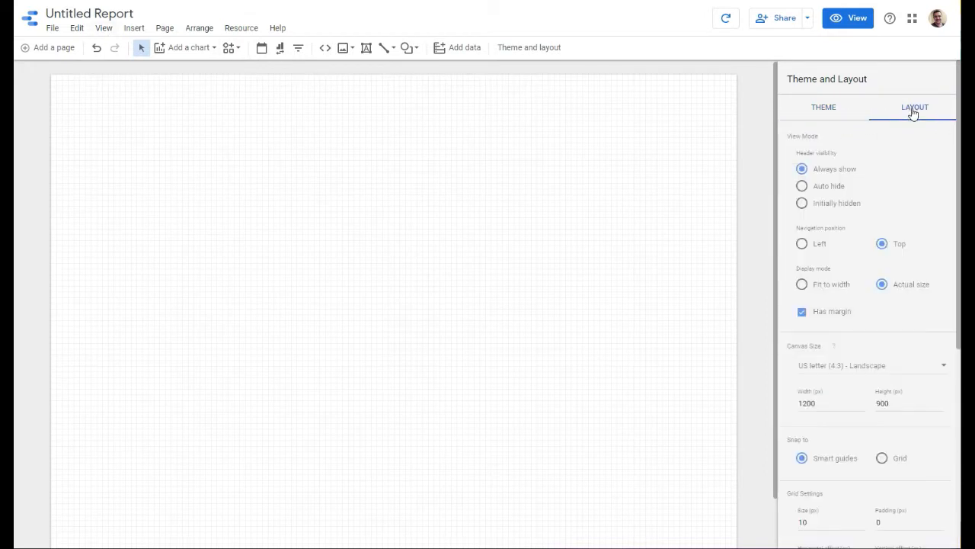
click(802, 244)
Apply the Lagoon theme to the report
click(827, 107)
scroll(884, 337, down, 3)
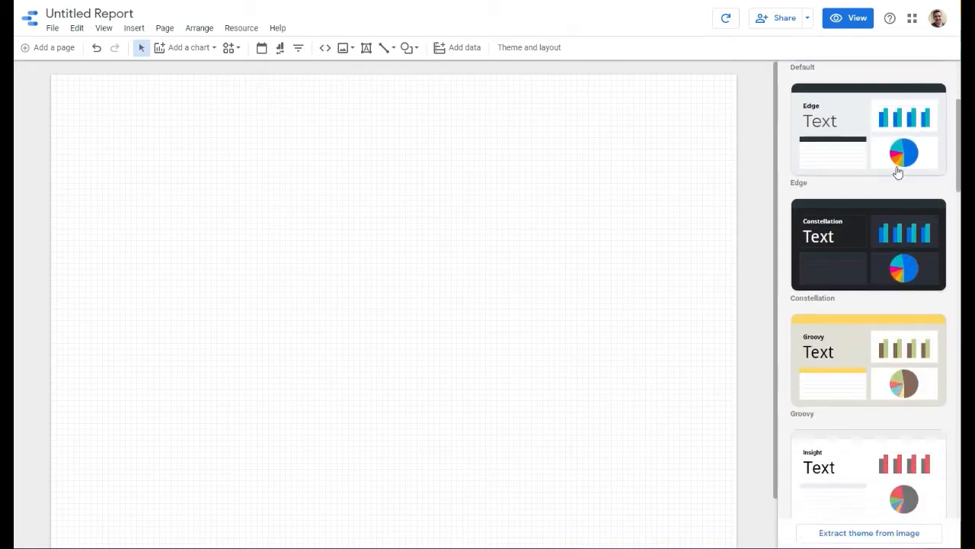
scroll(944, 326, down, 5)
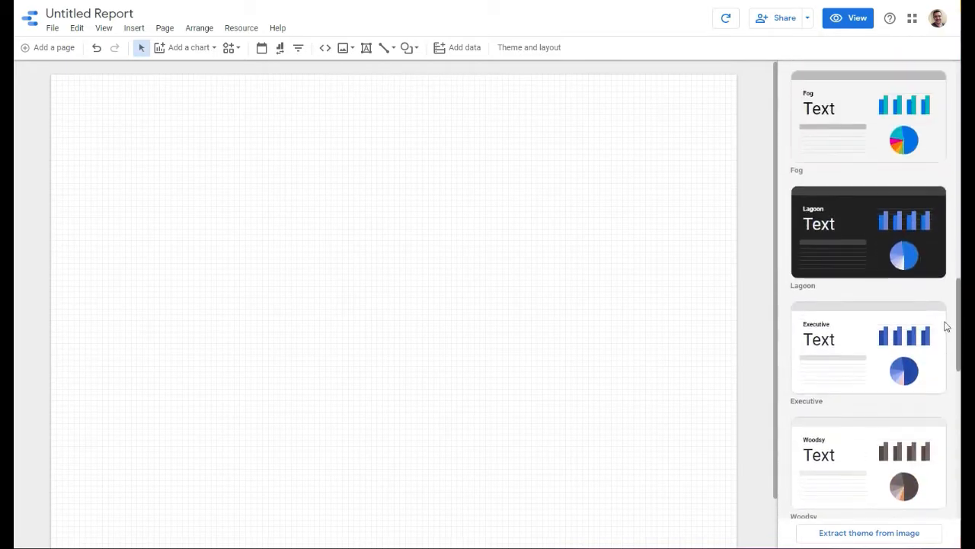
click(823, 240)
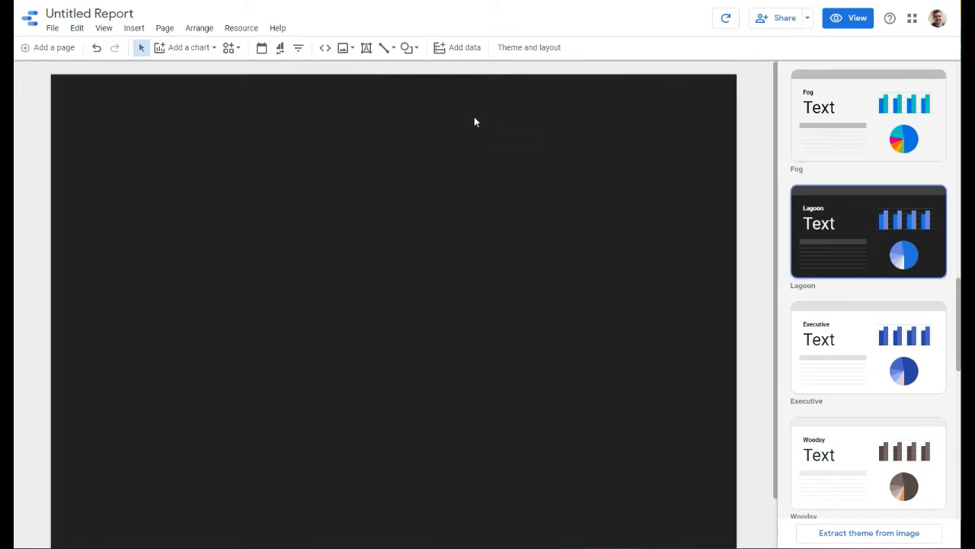
Add three new pages to the report to make four in total
click(60, 48)
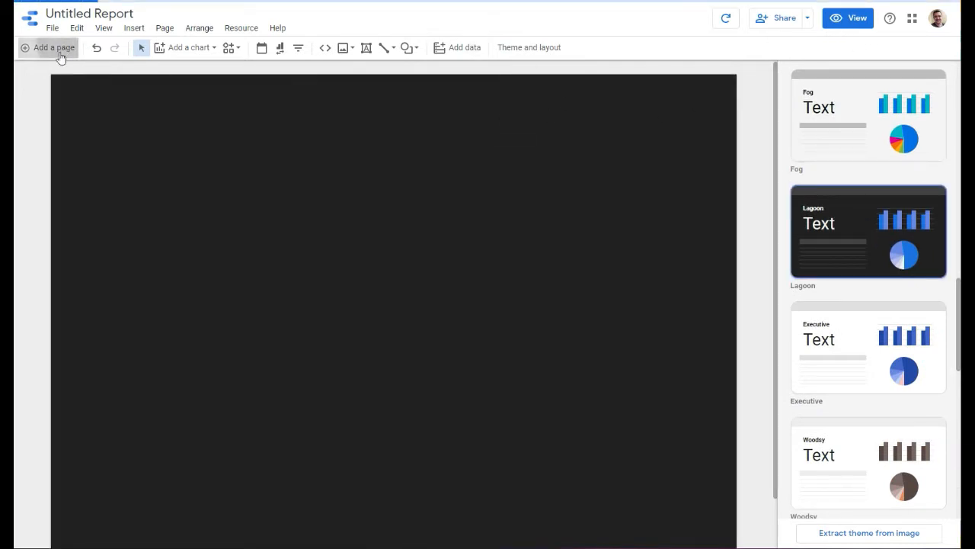
click(53, 29)
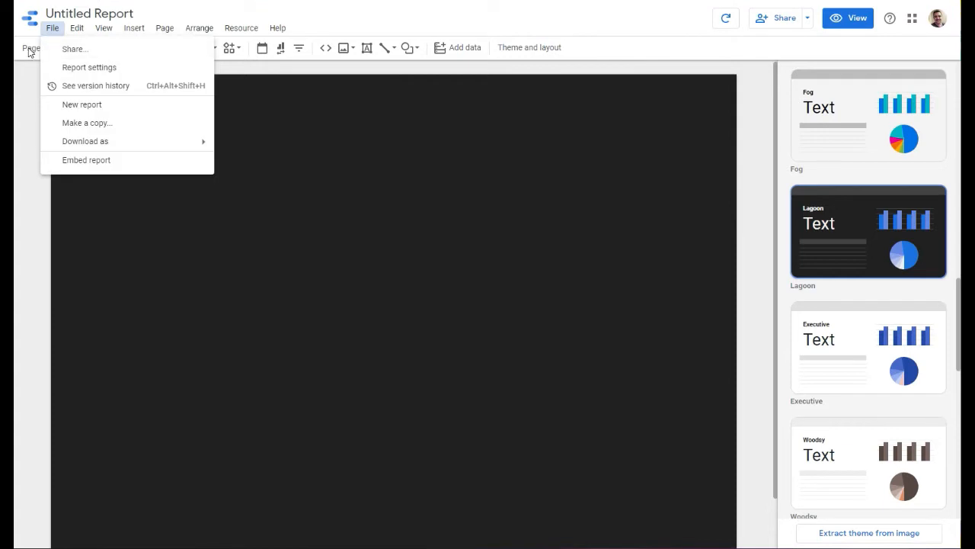
click(31, 49)
click(32, 48)
click(61, 154)
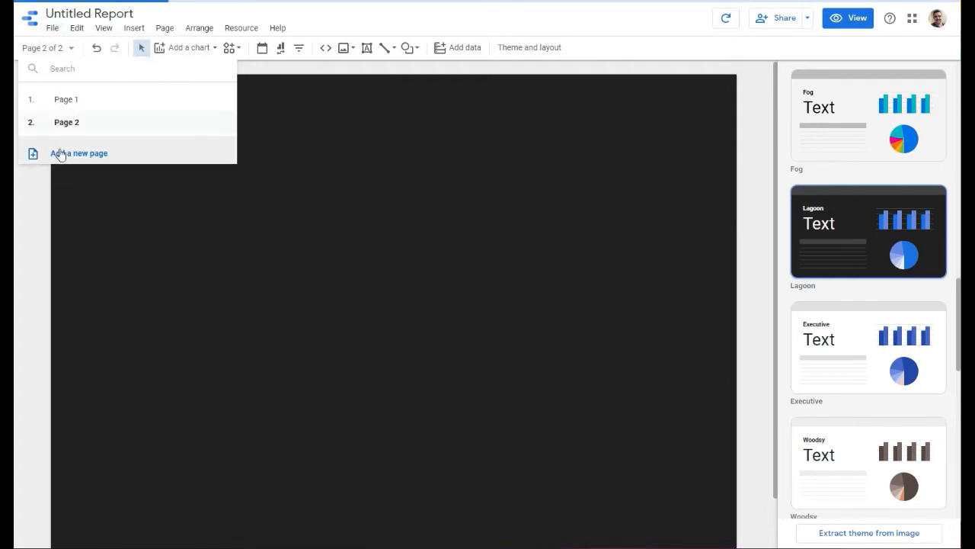
click(59, 176)
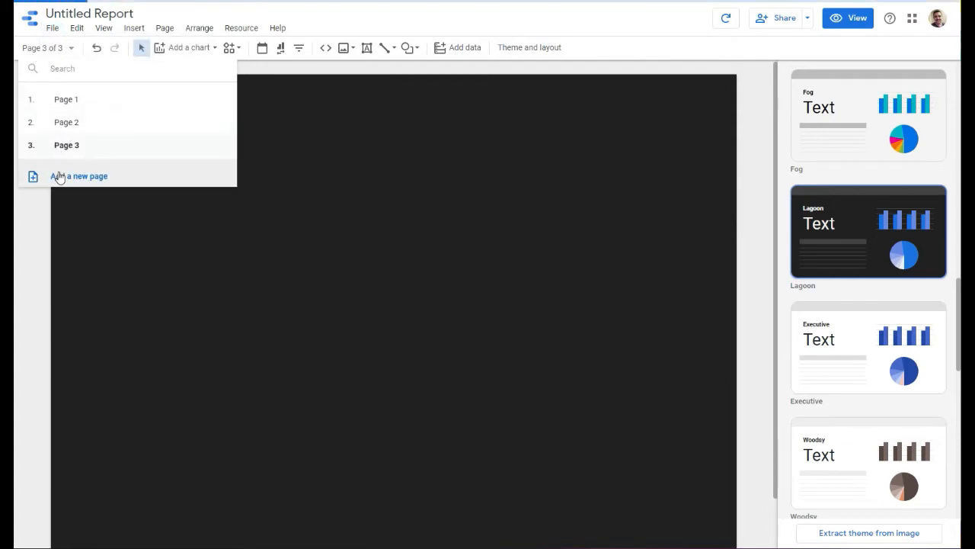
Rename the report as NYC Property Data Dashboard
click(81, 9)
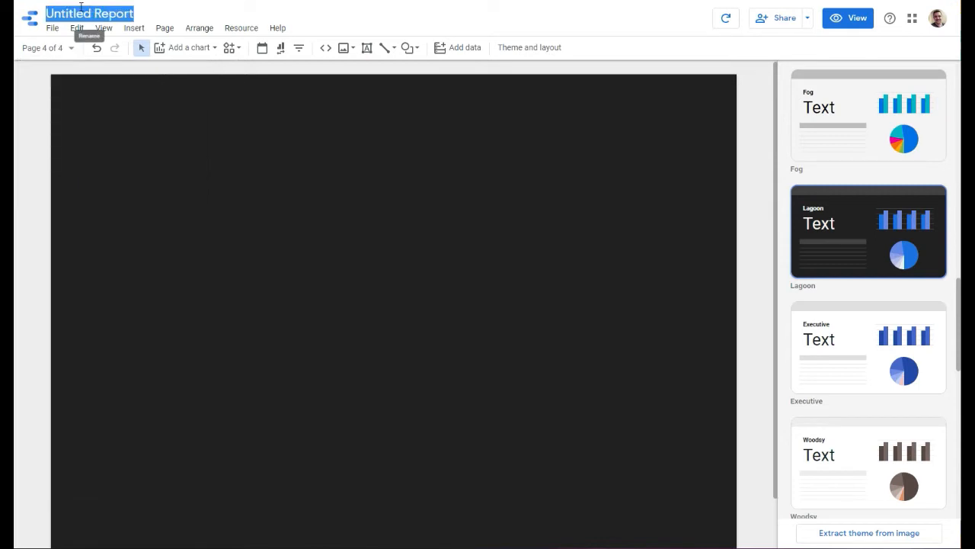
text(NYC Proer)
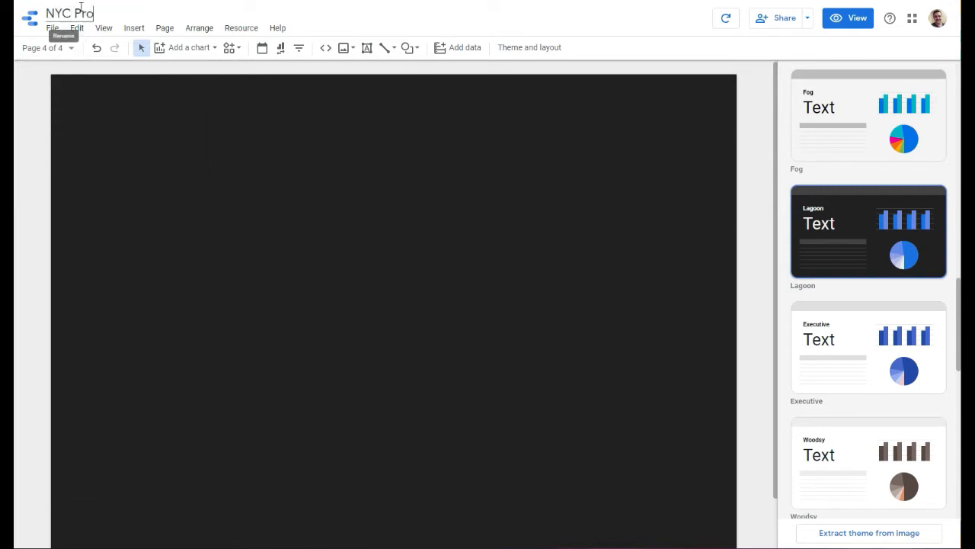
key(BackSpace)
key(BackSpace)
key(BackSpace)
text(operty Data)
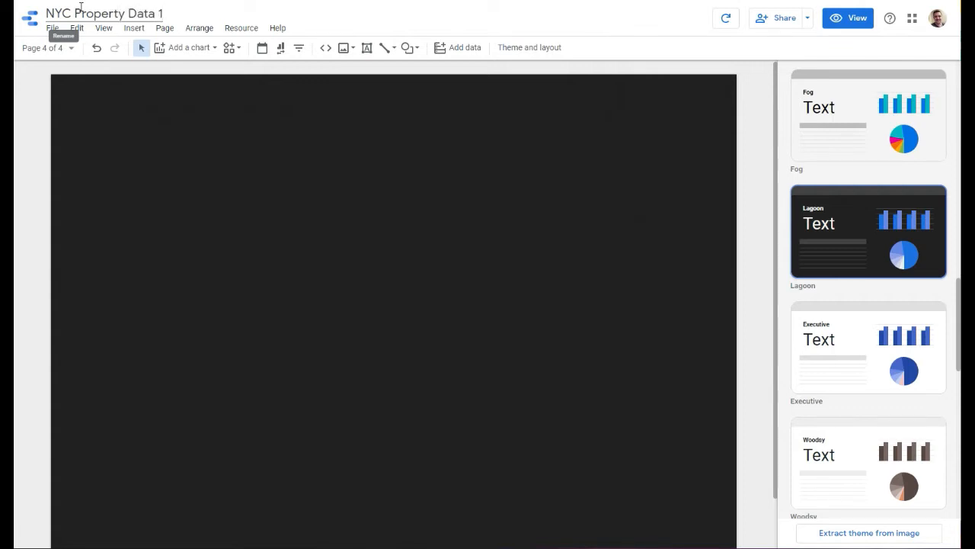
text( Dashboard)
click(53, 90)
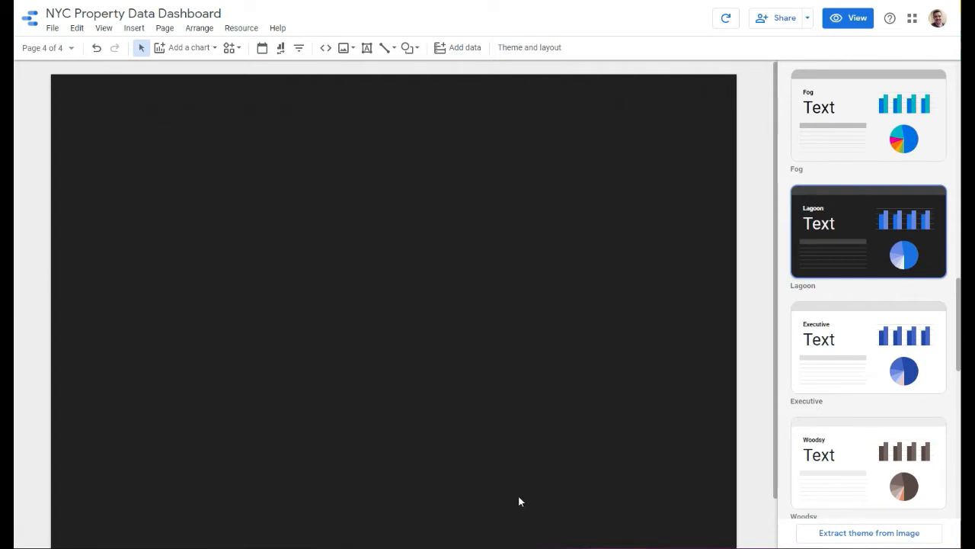
Switch to the NYC_property_sales workbook in Excel and look across its data columns through sale_date
mouse_move(616, 548)
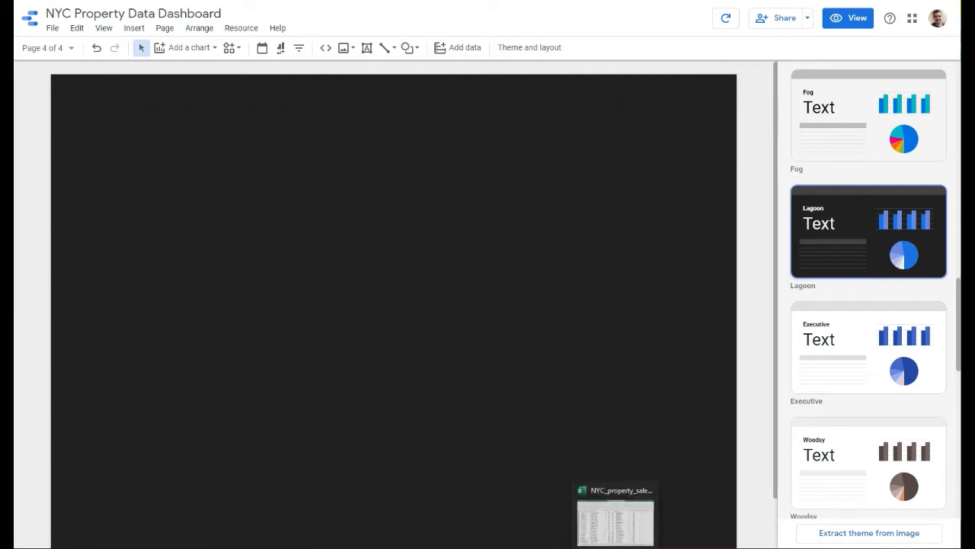
click(612, 523)
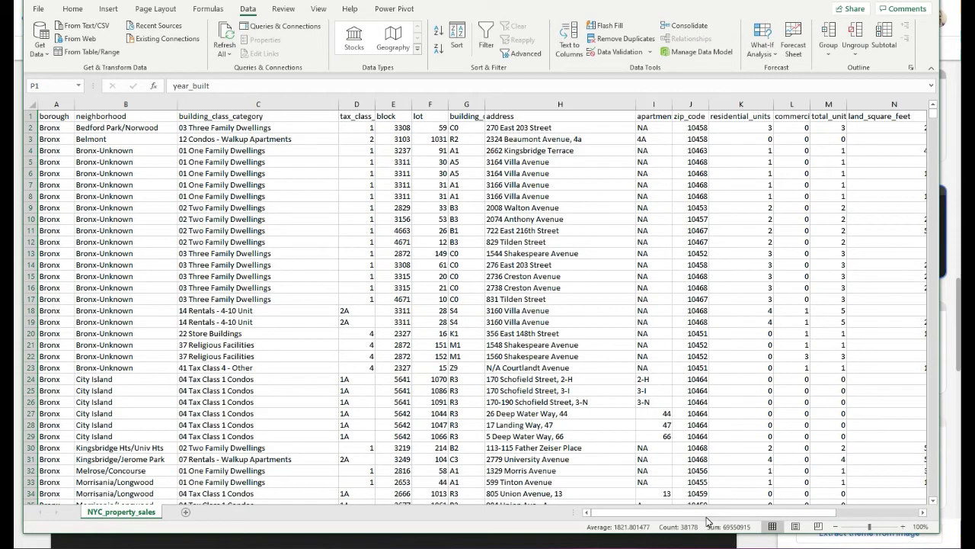
drag(711, 513, 820, 512)
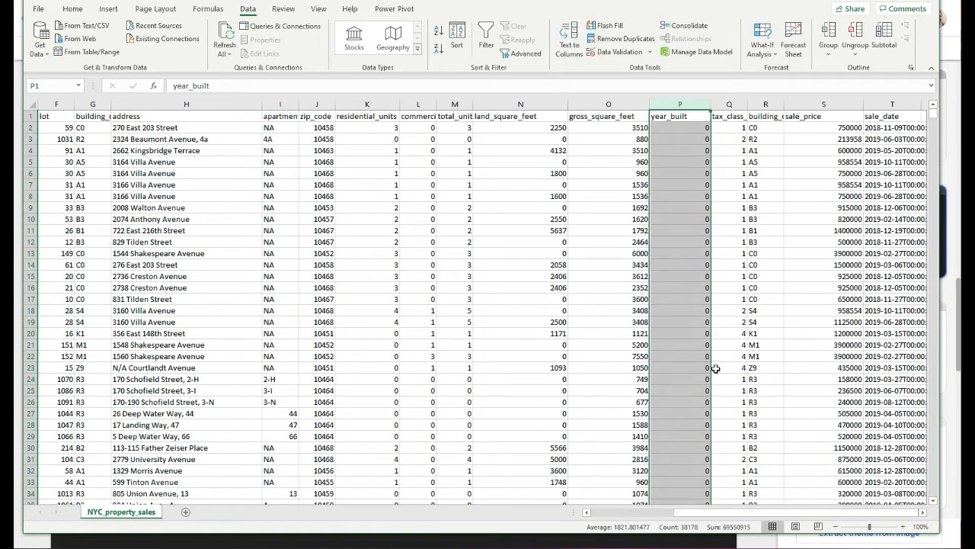
click(716, 368)
drag(752, 511, 595, 513)
Reread the question list in the Word document and return to the Data Studio report
click(528, 547)
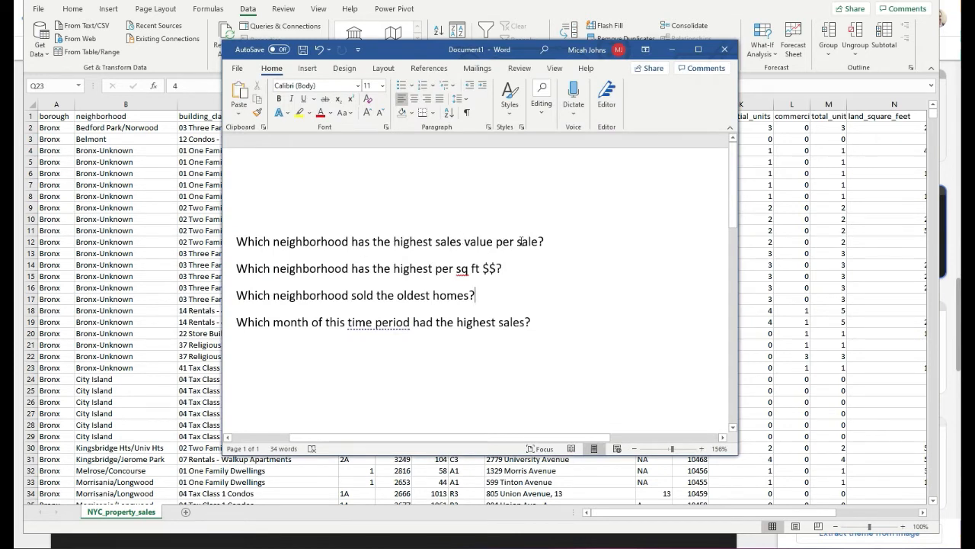
click(673, 51)
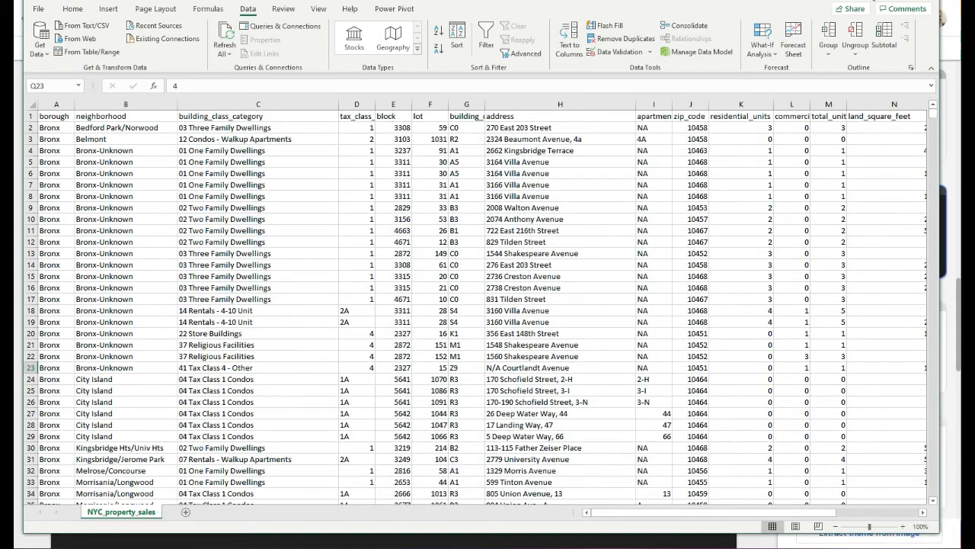
click(874, 1)
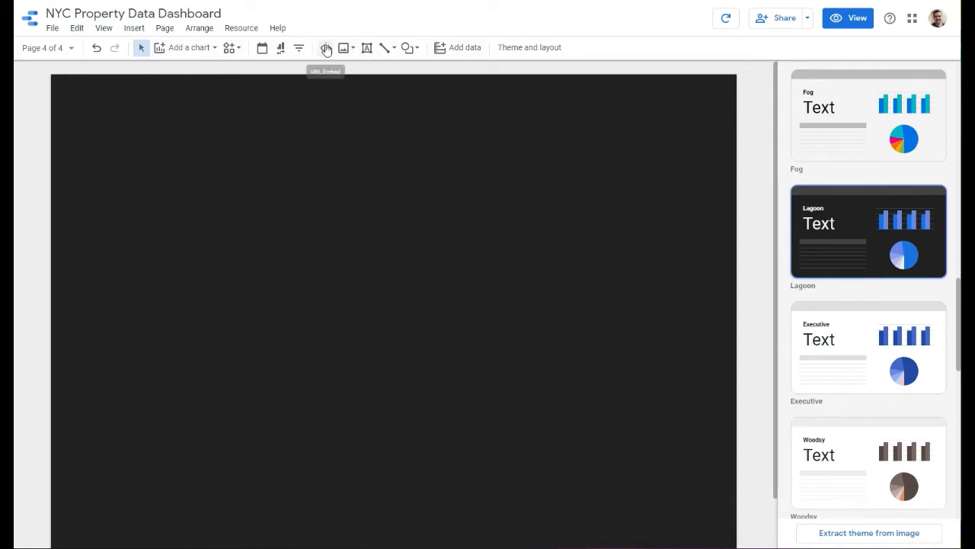
Add a wide text box across the upper part of page 4 reading "Value of Properties Per Neighborhood in NYC"
click(367, 48)
click(176, 99)
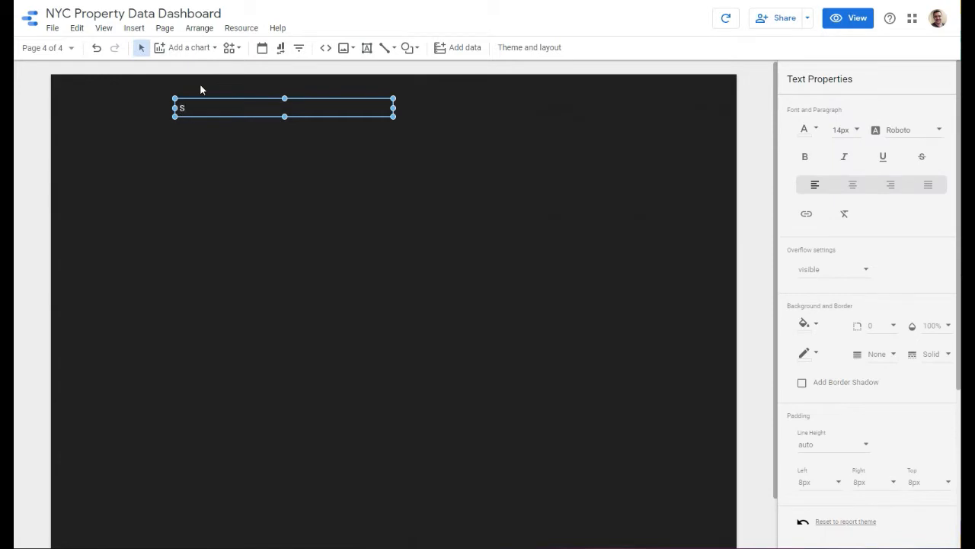
text(Value of Properties Per Neighborhood in NYC)
drag(394, 108, 681, 101)
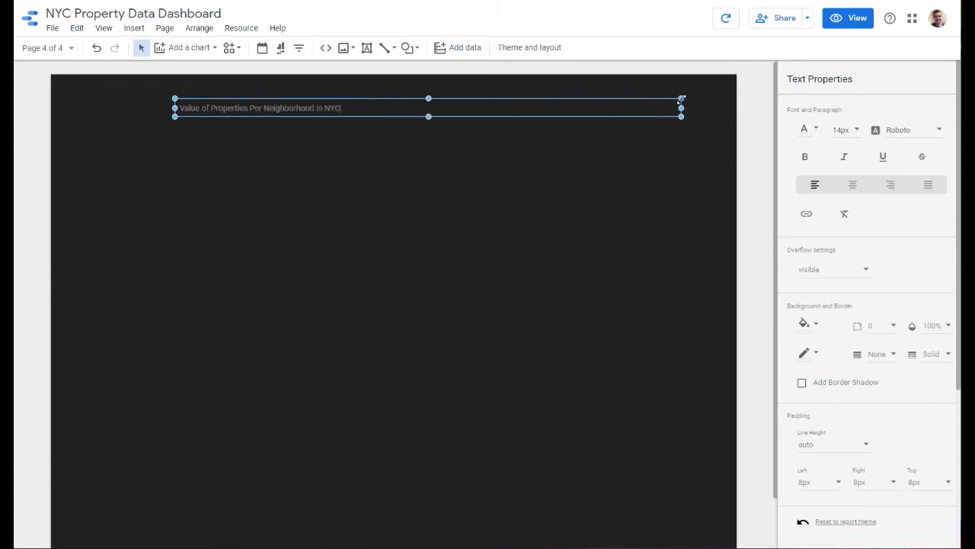
drag(621, 100, 607, 95)
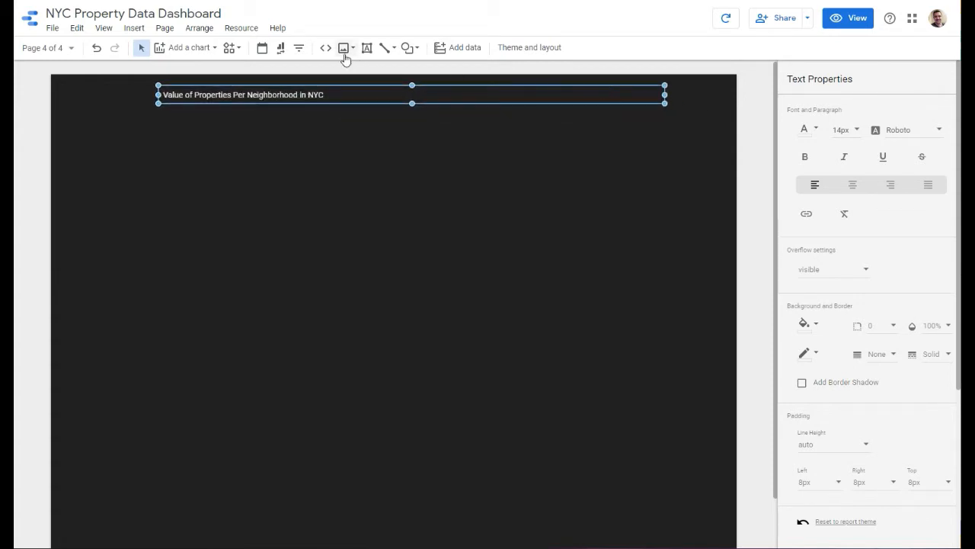
Center the title text at 28px and heighten and reposition its box so it sits centered on the page
click(859, 182)
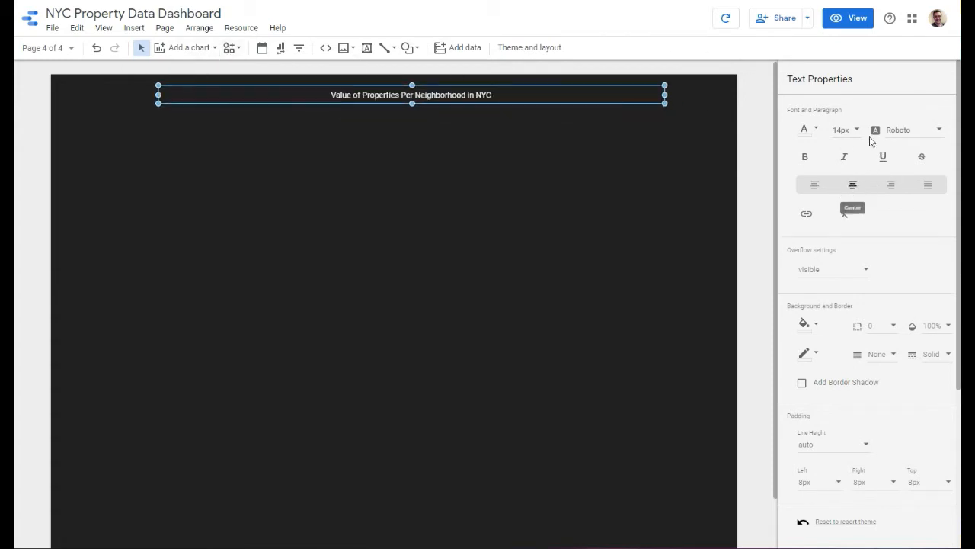
click(847, 131)
scroll(855, 205, down, 2)
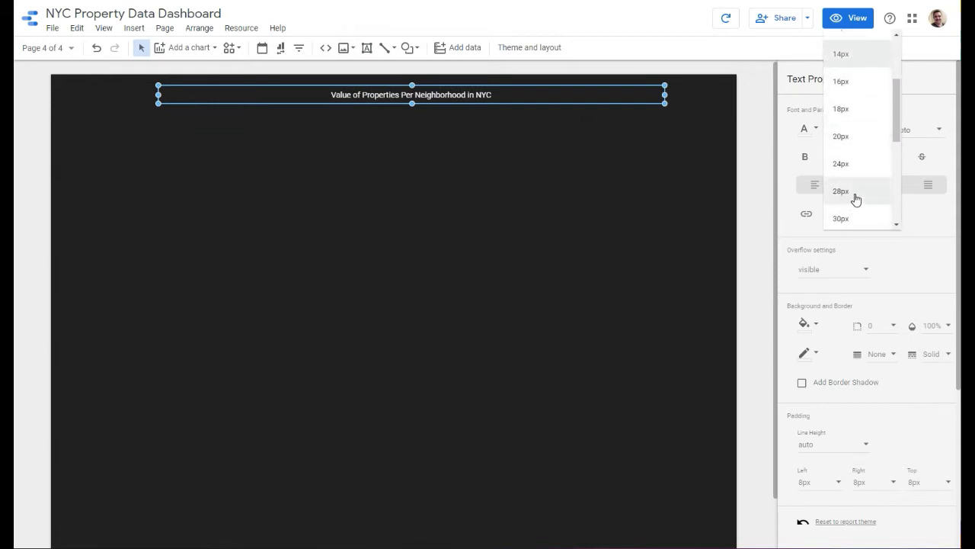
click(855, 192)
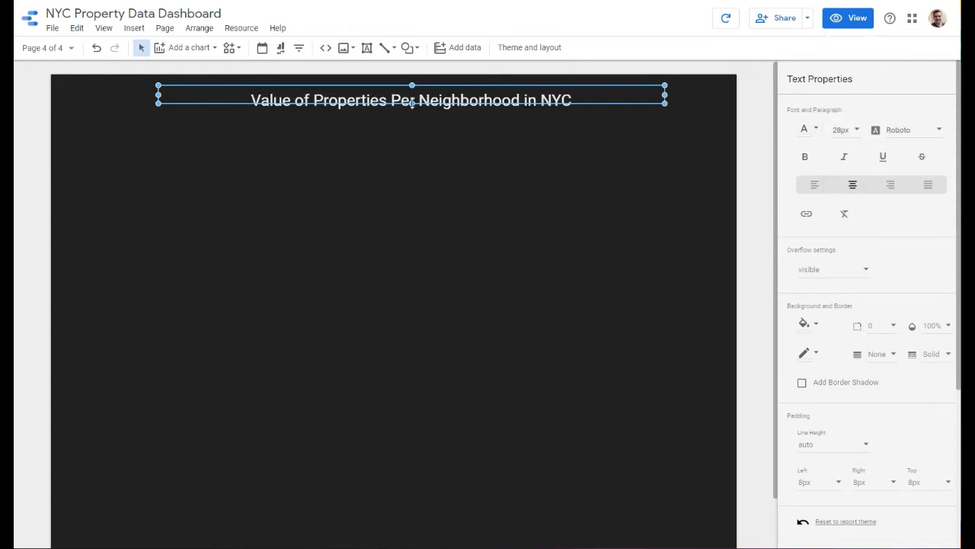
drag(413, 103, 414, 118)
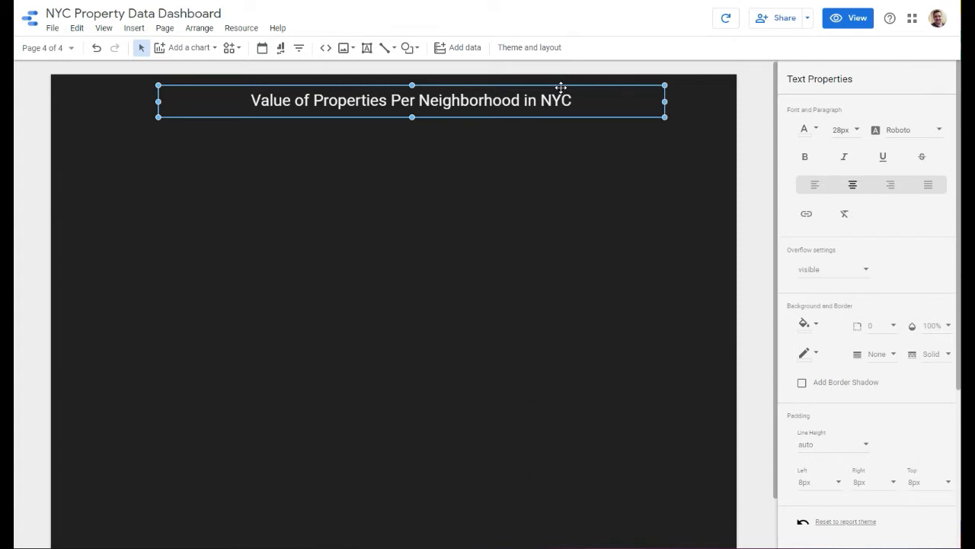
drag(561, 87, 546, 83)
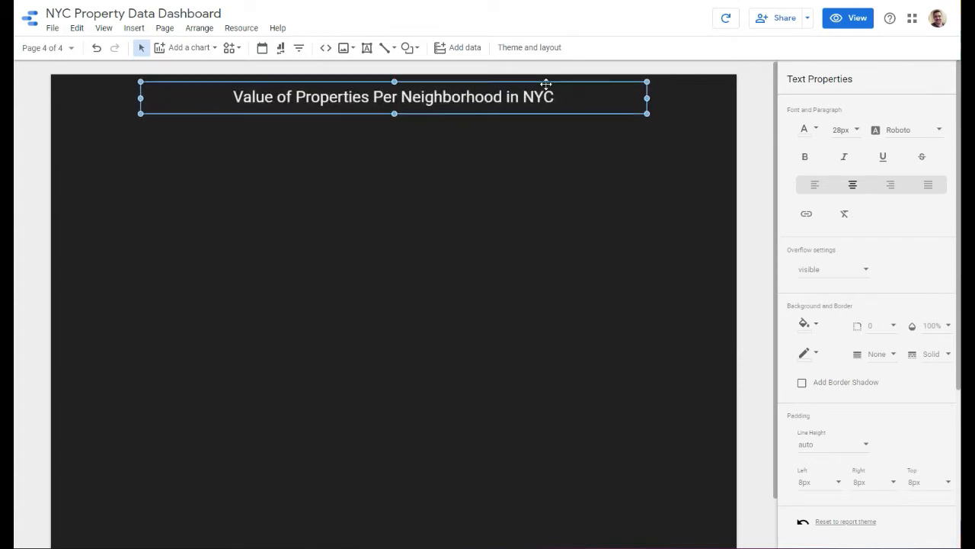
Set the title's font size to 30px
click(846, 130)
click(855, 161)
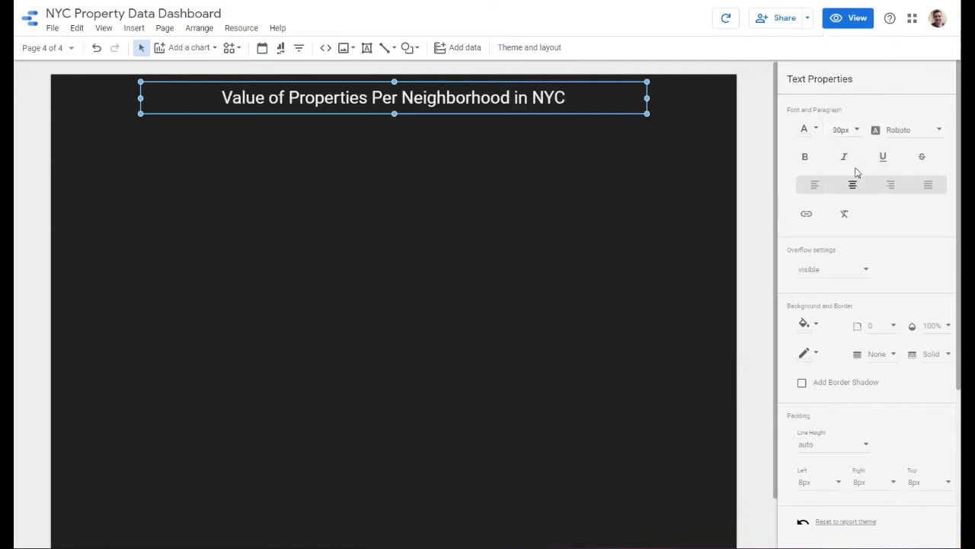
click(655, 156)
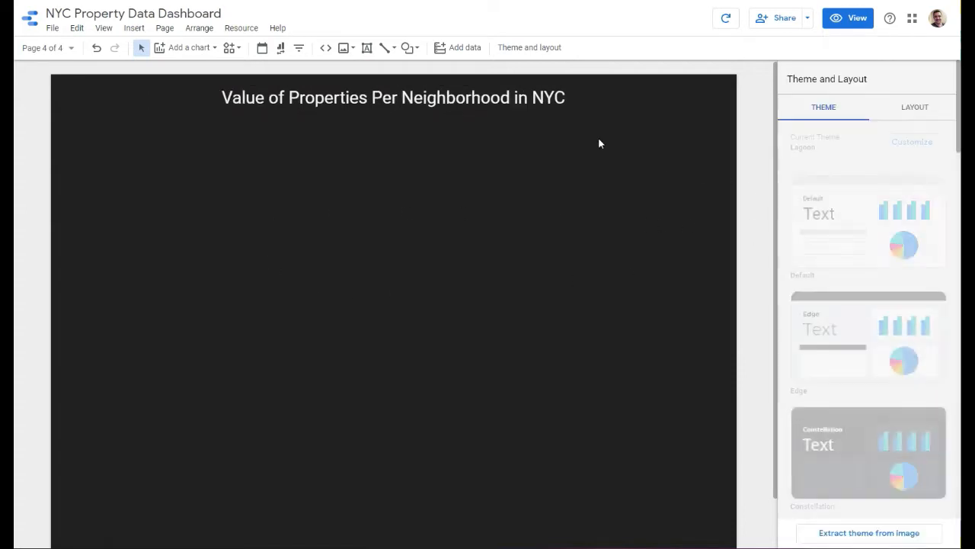
click(387, 92)
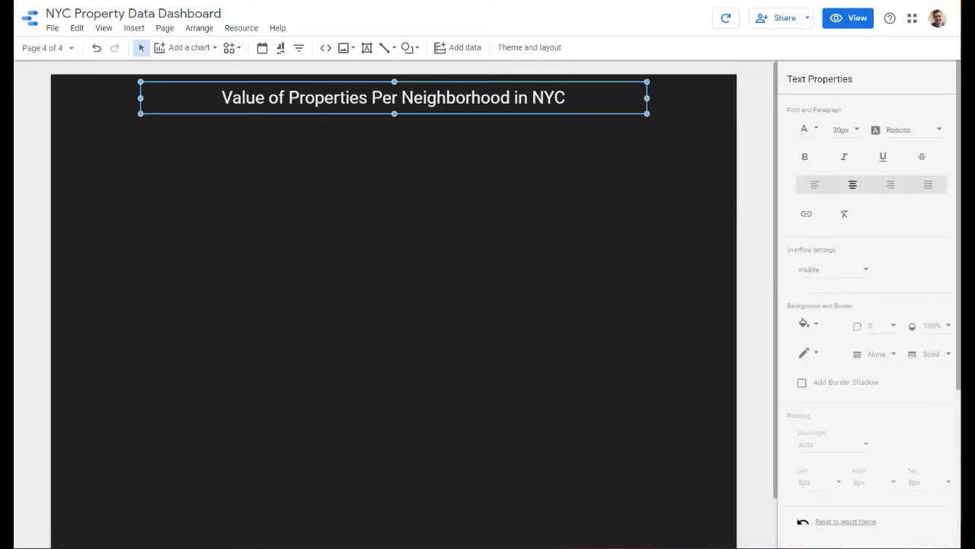
click(572, 352)
Insert a column chart spanning the page width below the title and set its dimension to neighborhood
click(187, 48)
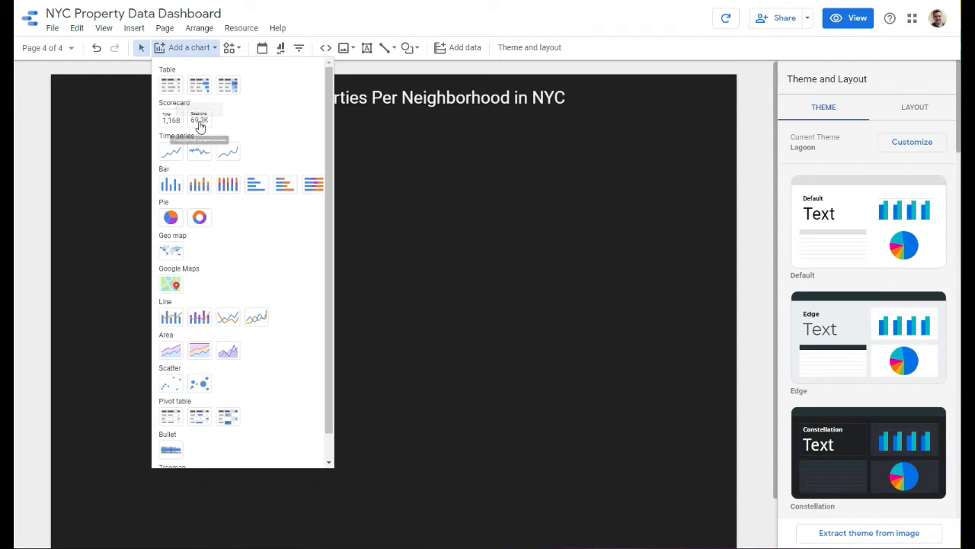
click(176, 193)
click(68, 142)
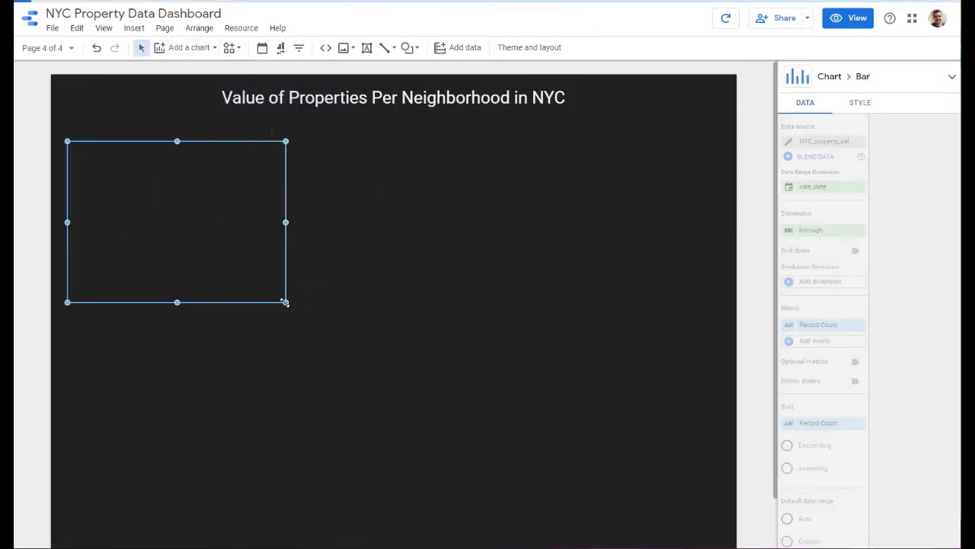
drag(285, 303, 726, 317)
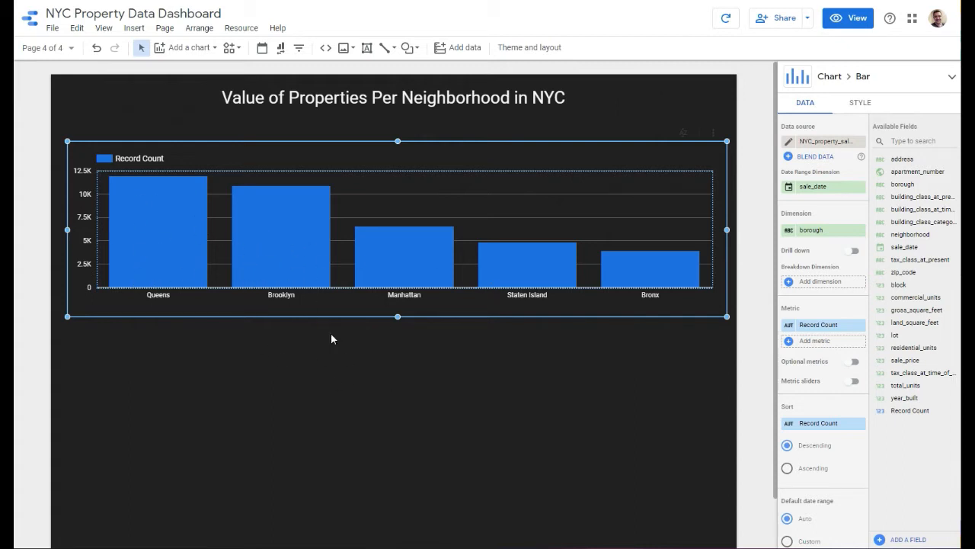
drag(426, 262, 439, 262)
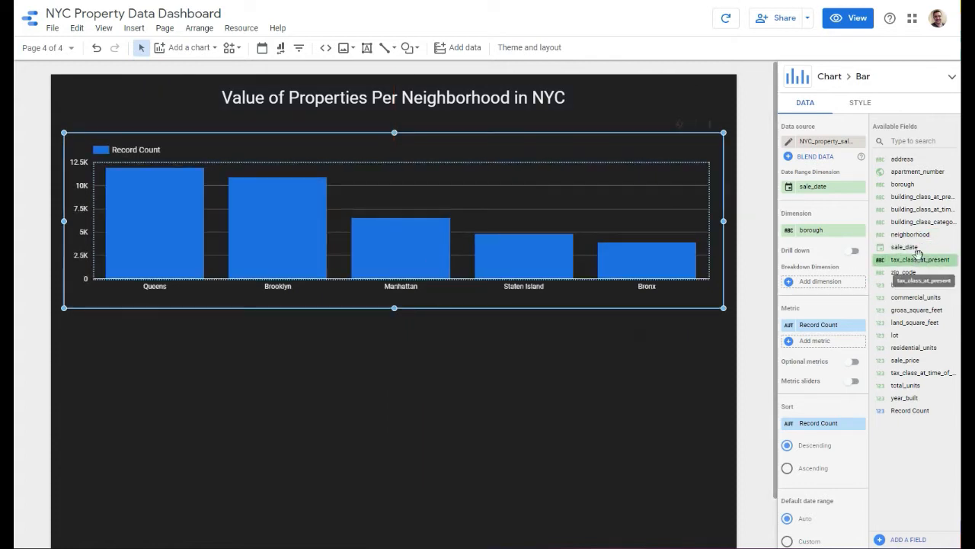
drag(911, 234, 820, 231)
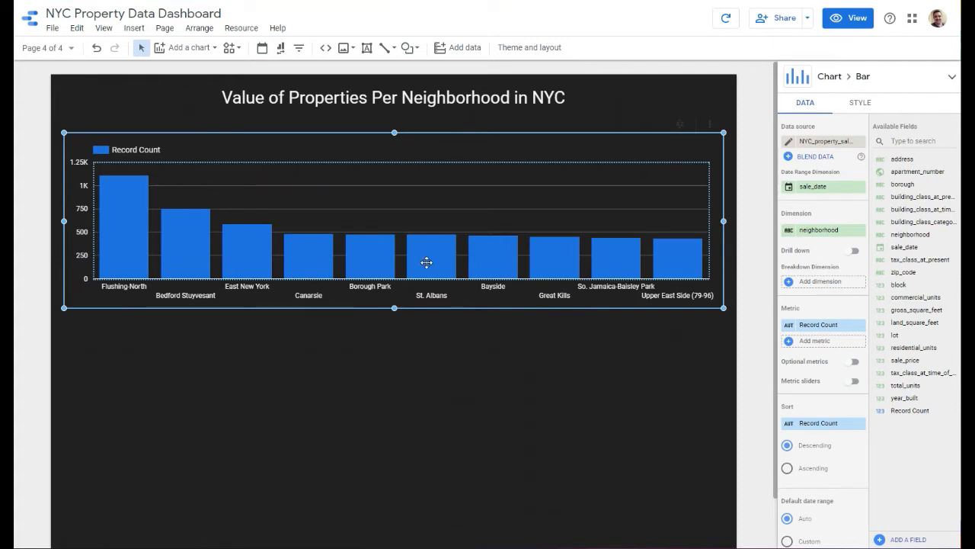
Show data labels on the column chart and limit it to 8 bars
click(858, 102)
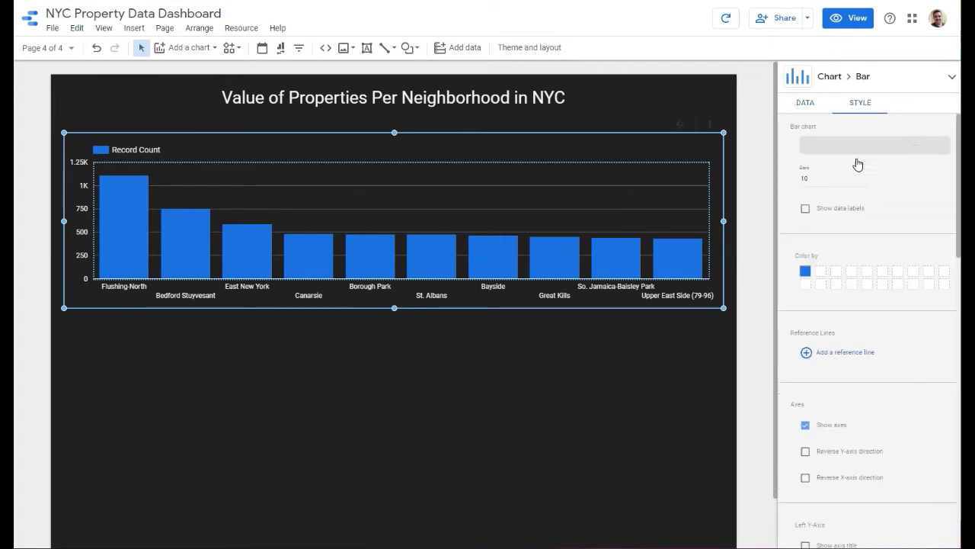
click(806, 210)
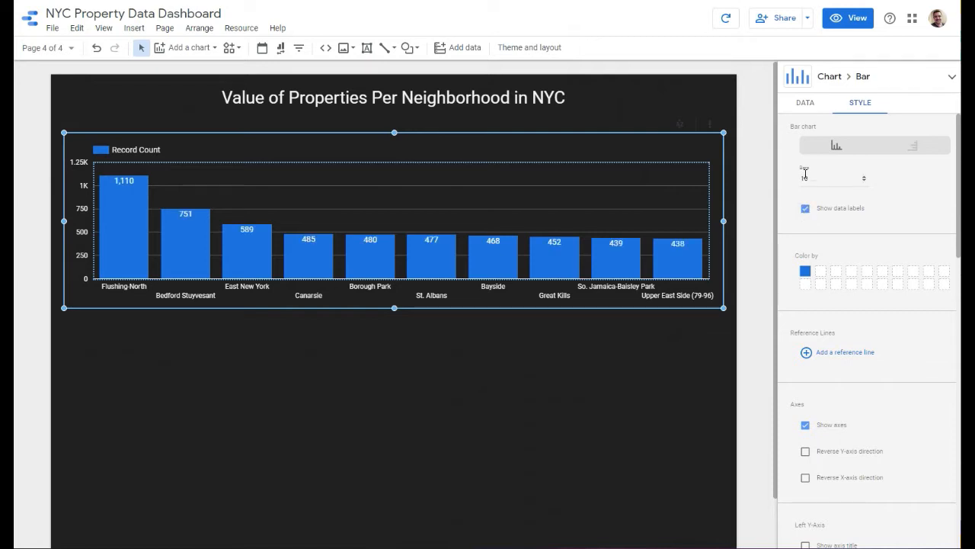
click(865, 183)
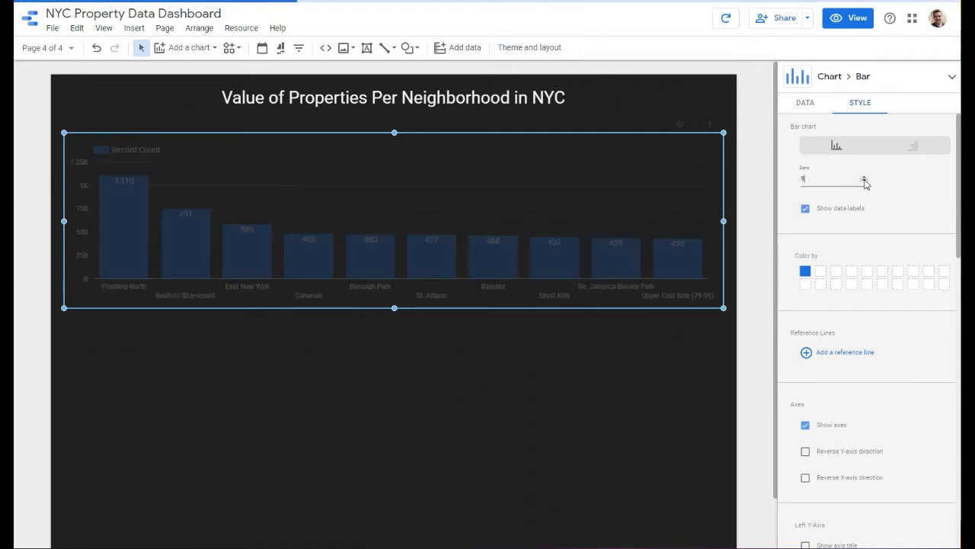
click(865, 182)
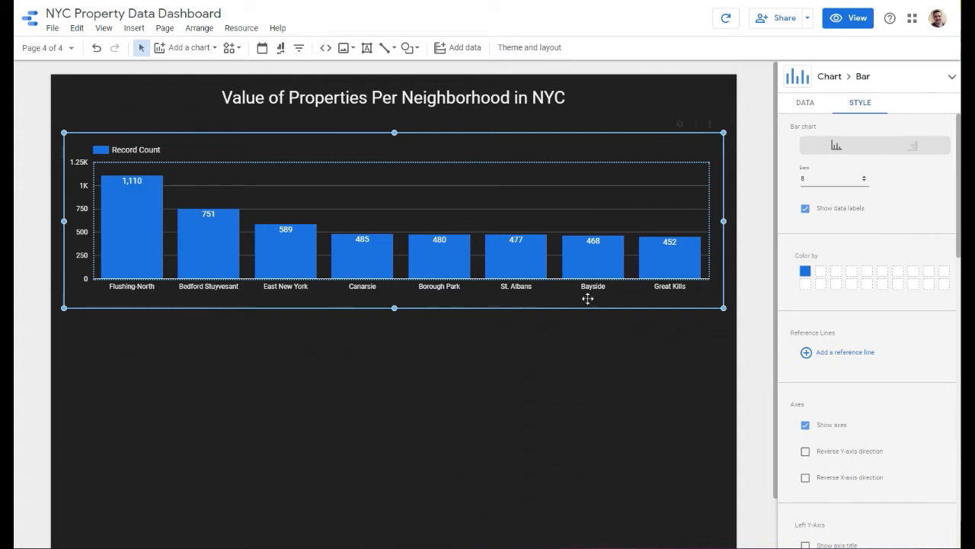
Set the column chart's axis font size to 10px
scroll(850, 342, down, 5)
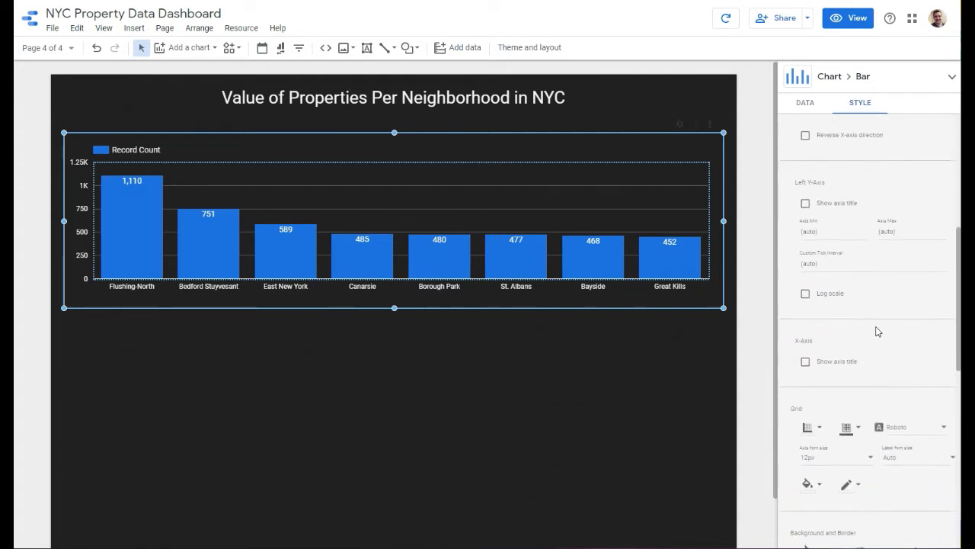
click(872, 406)
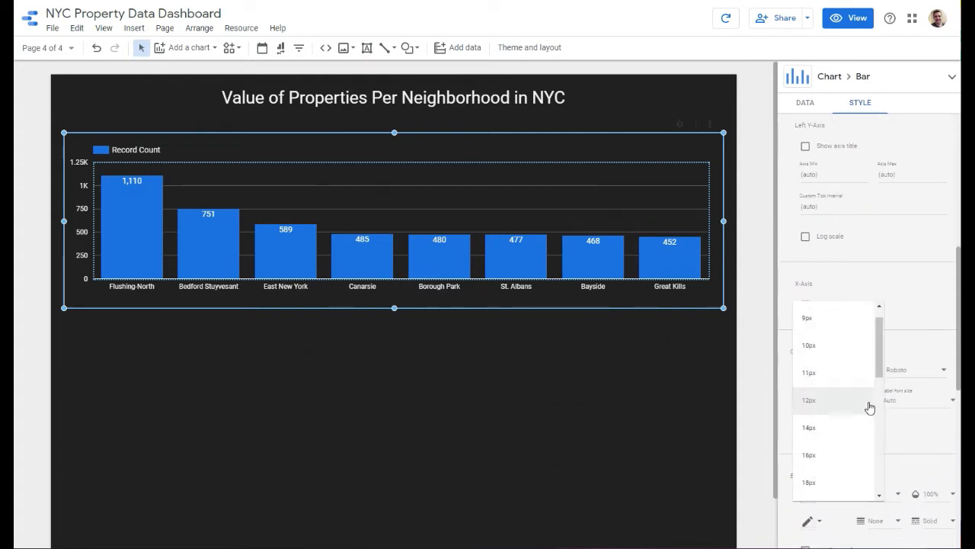
click(843, 345)
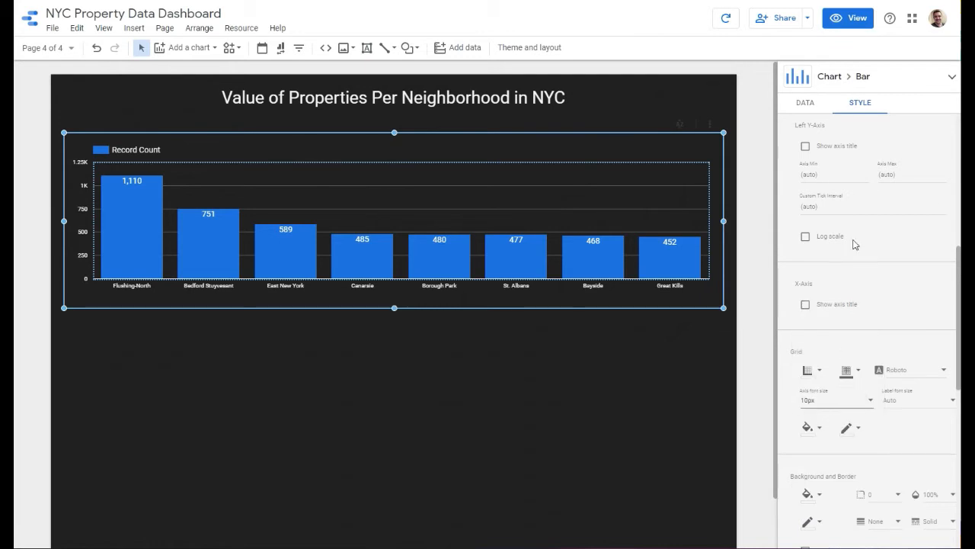
Try 9 bars in the column chart and return to 8
scroll(884, 214, up, 3)
scroll(860, 274, up, 3)
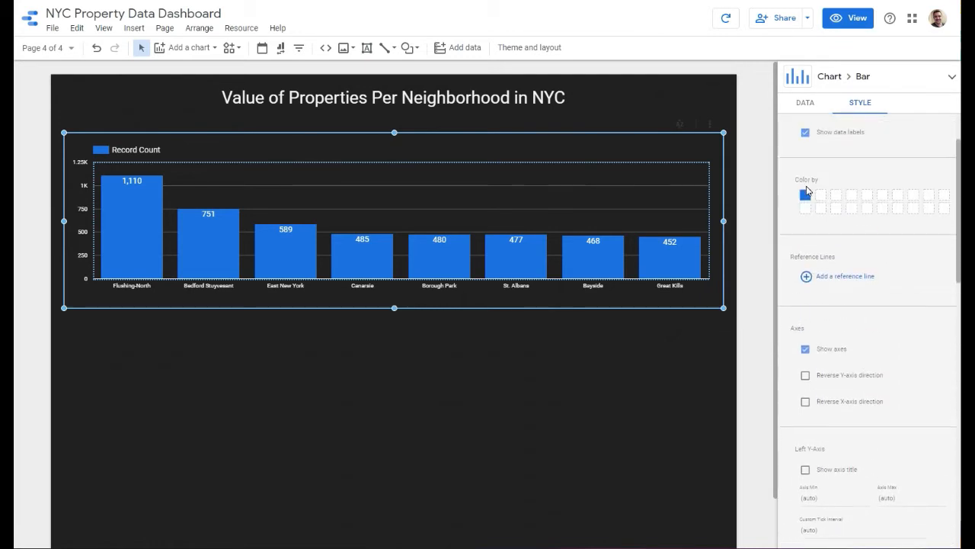
click(866, 158)
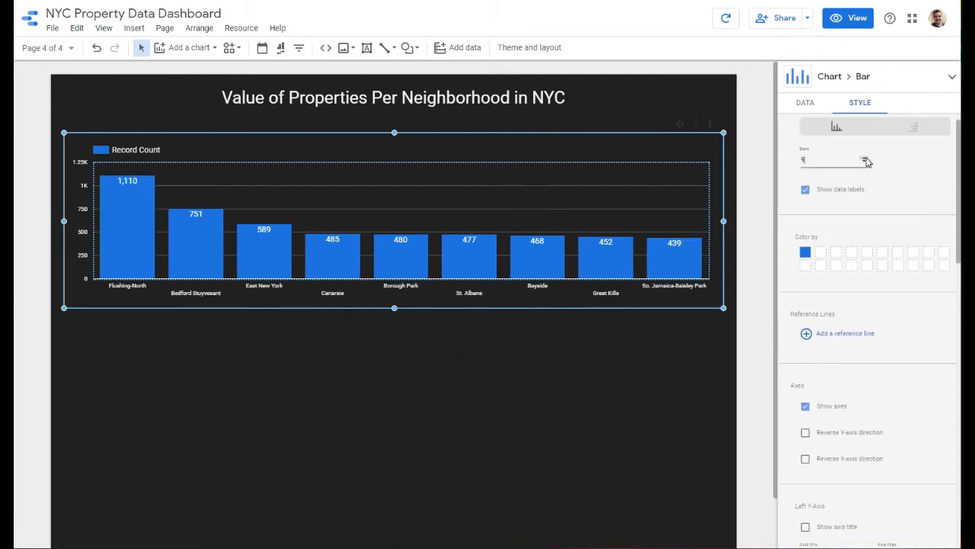
click(865, 163)
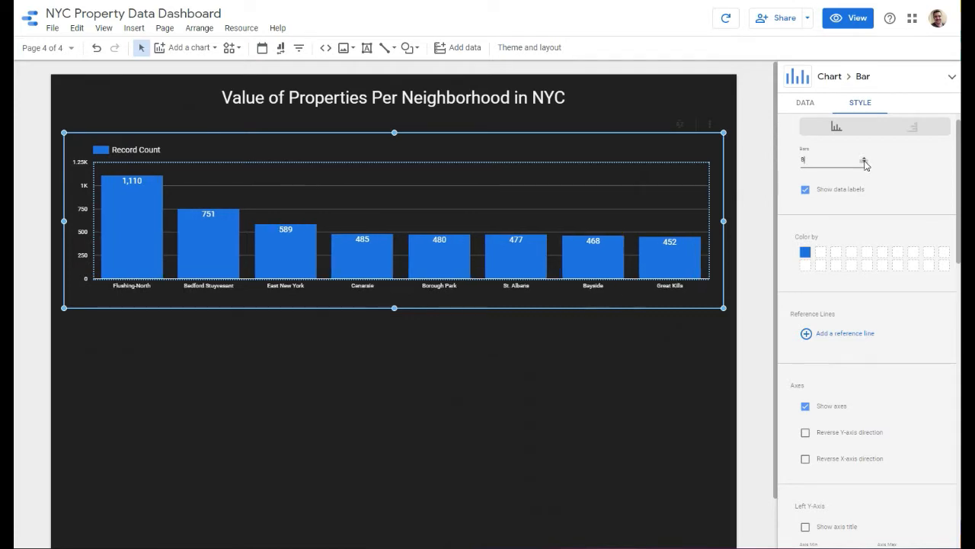
Color the chart's bars light purple and its background black
click(804, 252)
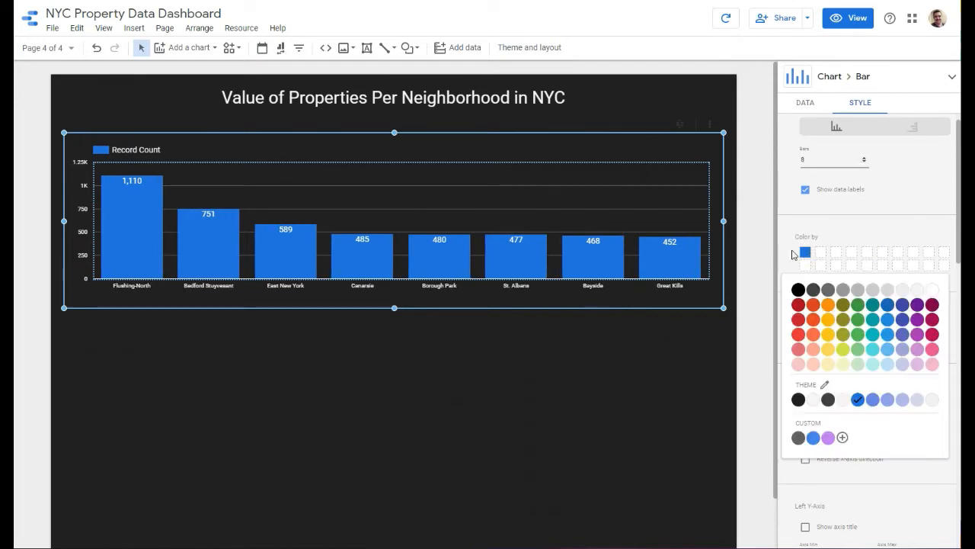
click(918, 356)
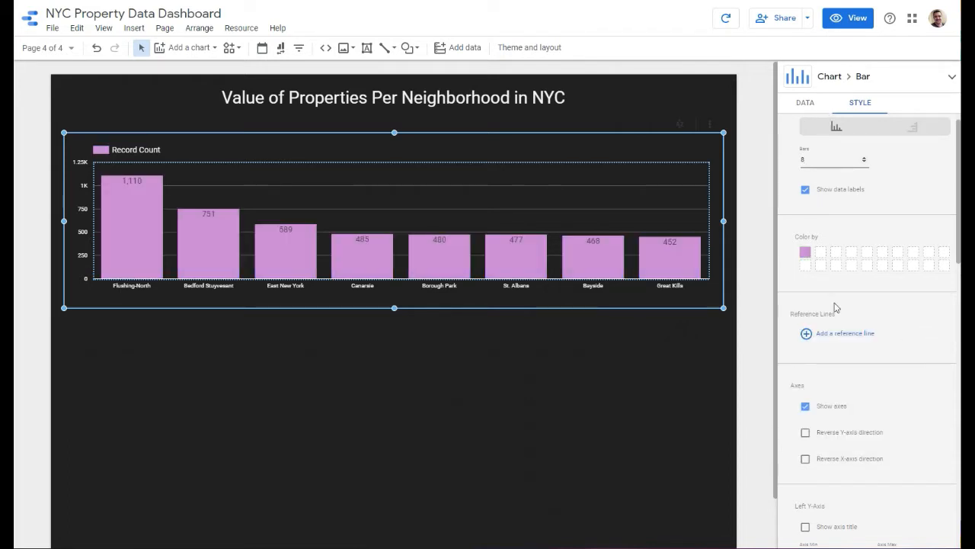
scroll(835, 307, down, 10)
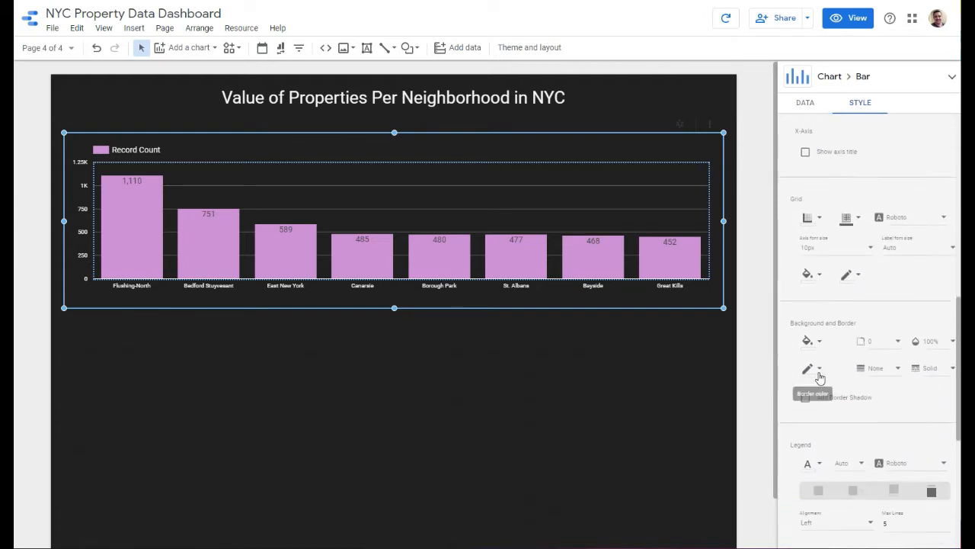
click(809, 341)
click(803, 144)
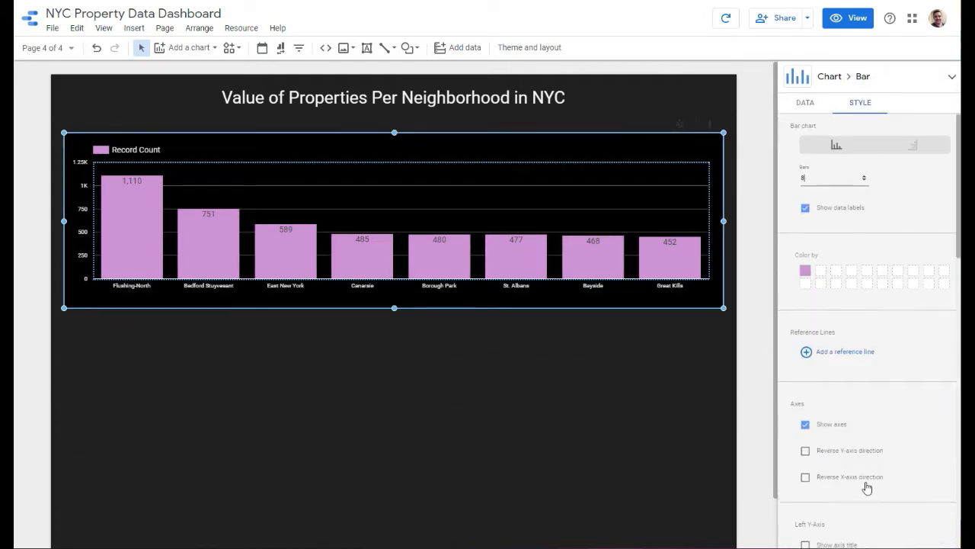
Set the chart header to always show and make its font color white
scroll(867, 485, down, 3)
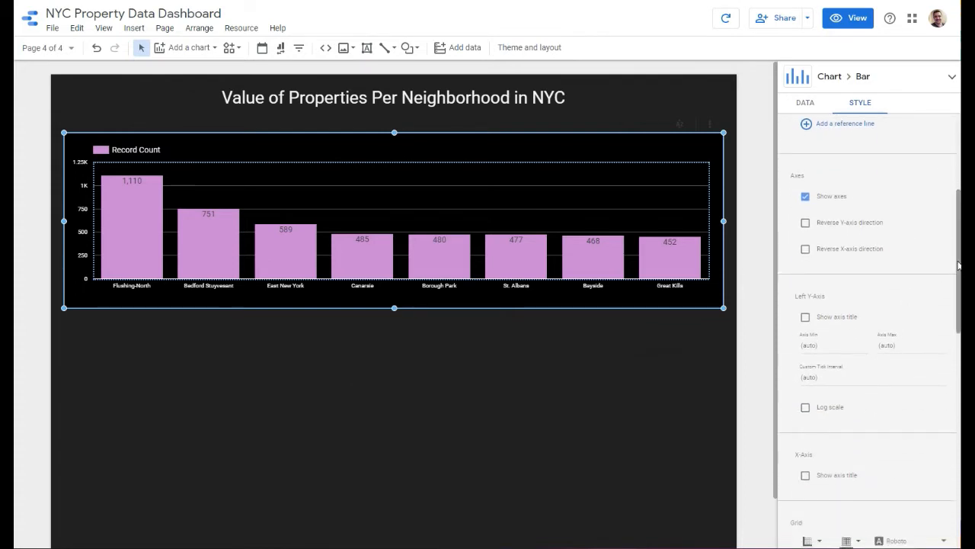
drag(957, 268, 957, 437)
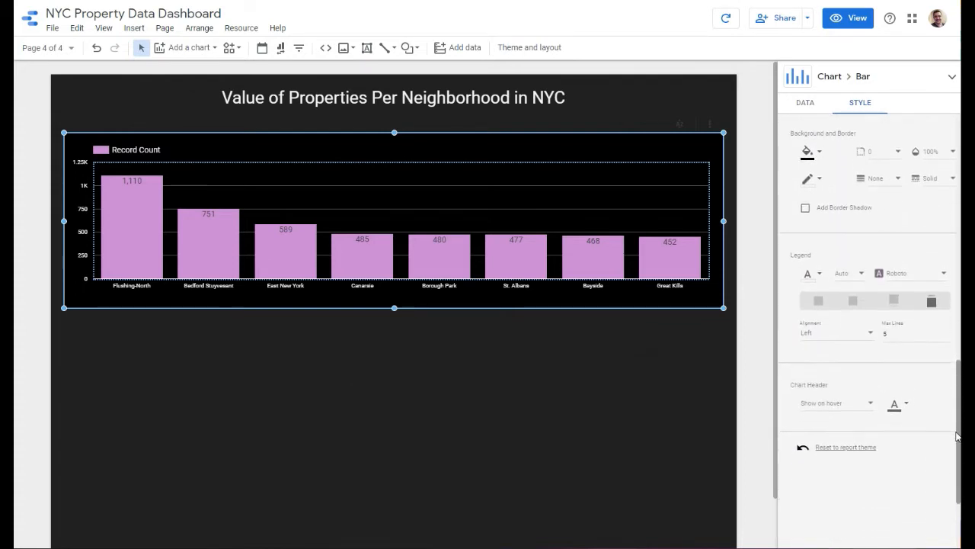
click(852, 404)
click(896, 403)
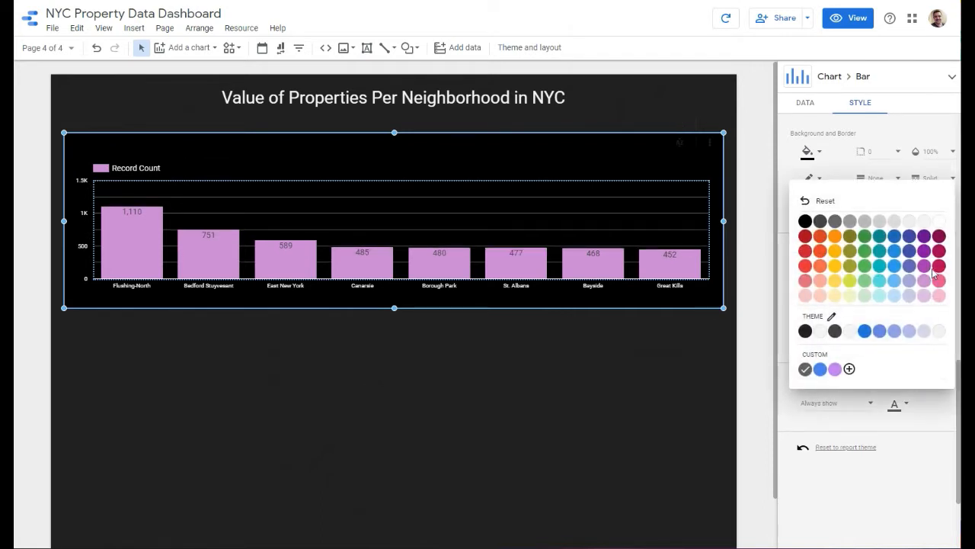
click(940, 224)
Replace the Record Count metric of the column chart with sale_price
click(807, 103)
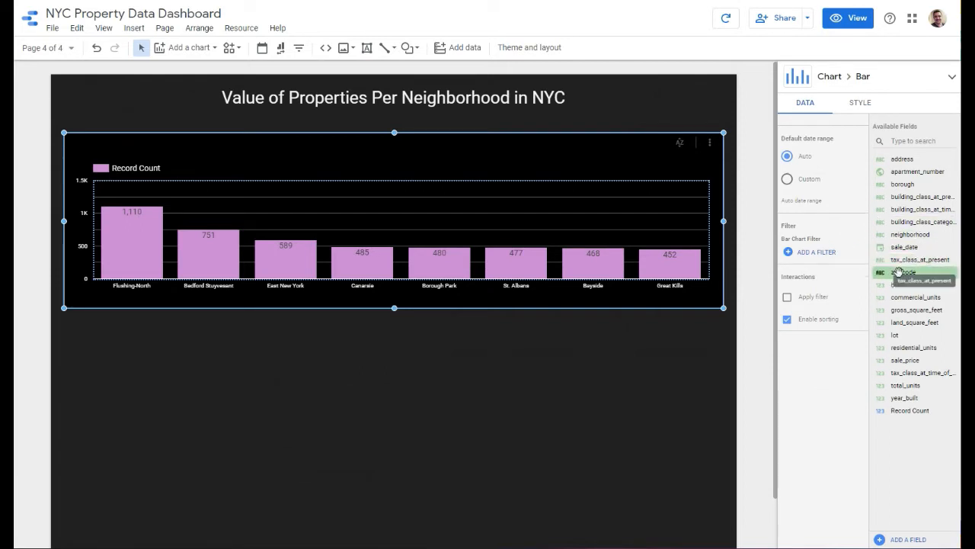
drag(913, 360, 823, 244)
scroll(827, 247, up, 5)
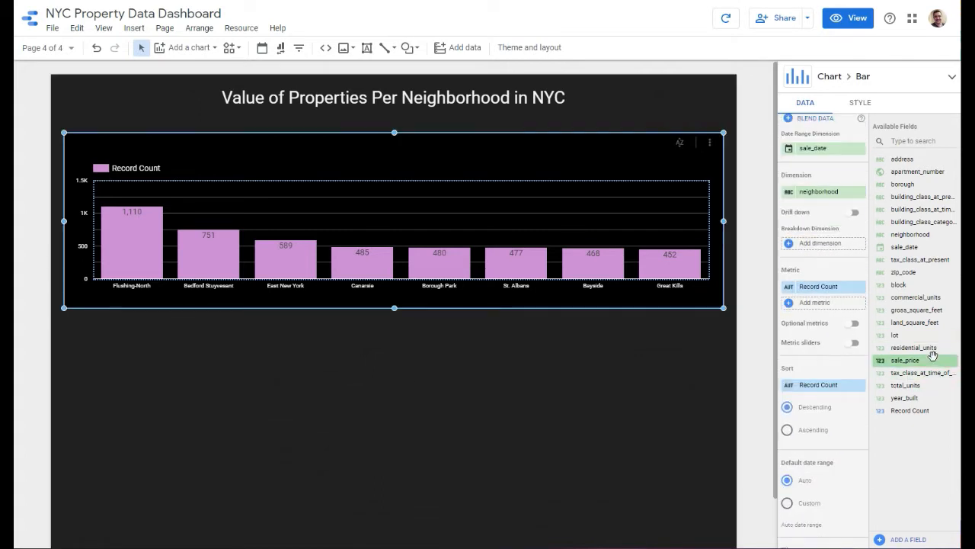
drag(910, 360, 839, 289)
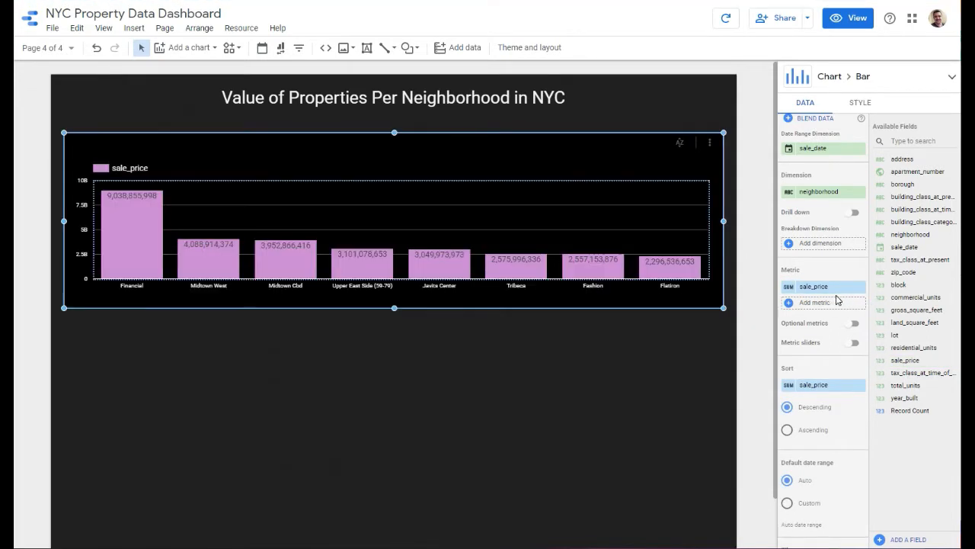
Rename the column chart's sale_price metric to "Average Sale Price" and aggregate it by Average
click(789, 286)
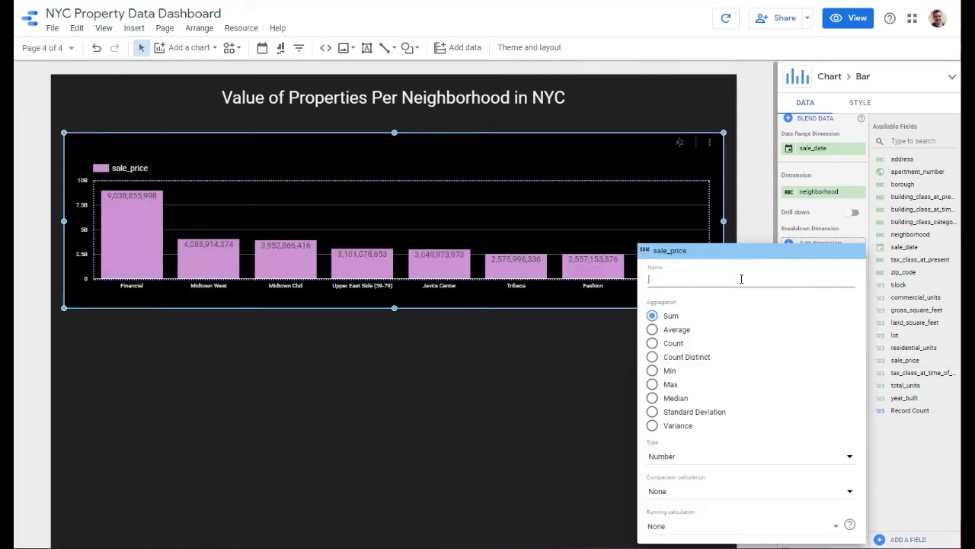
text(Aver)
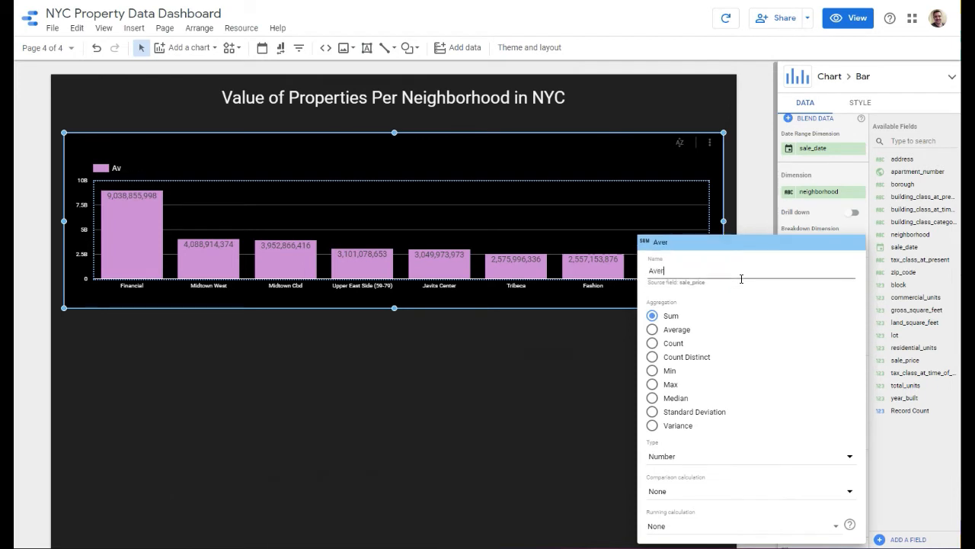
text(age Sale Price)
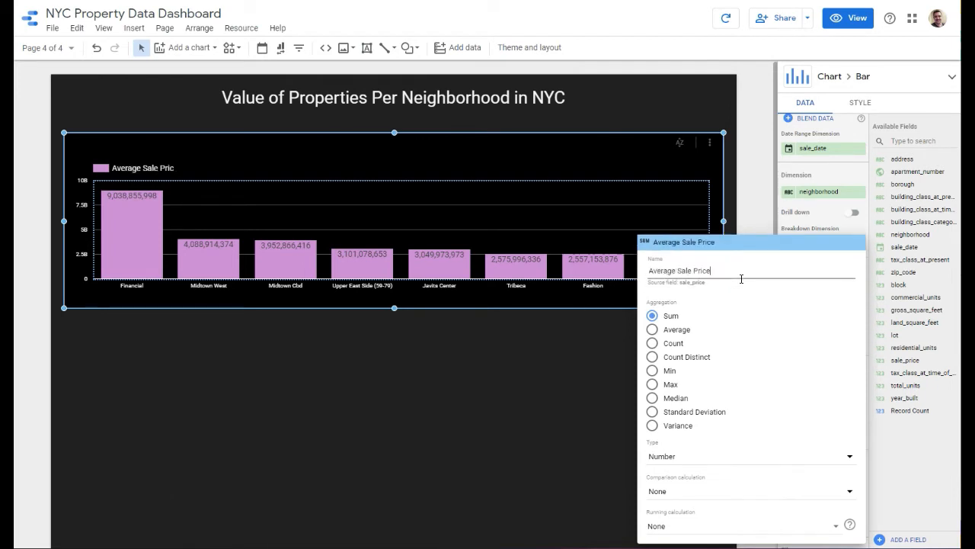
click(654, 330)
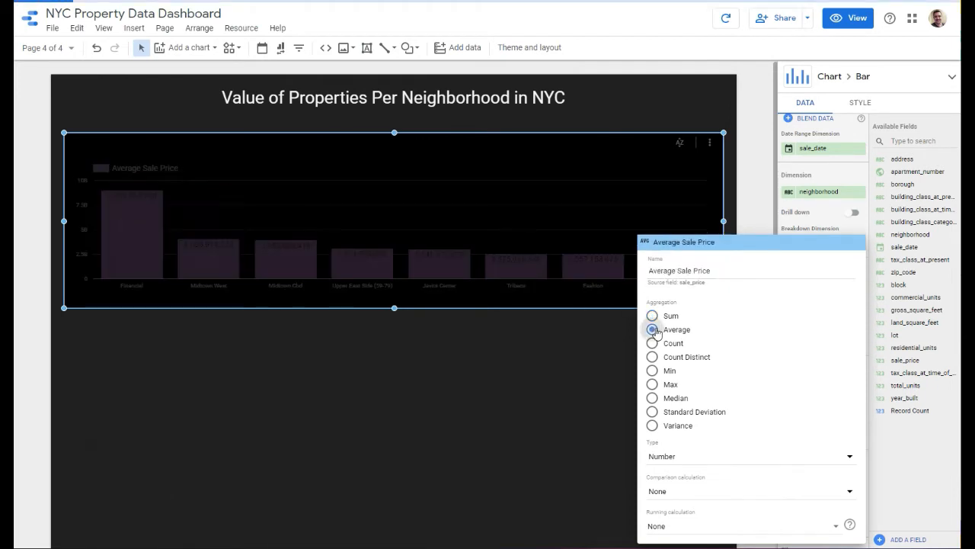
click(921, 468)
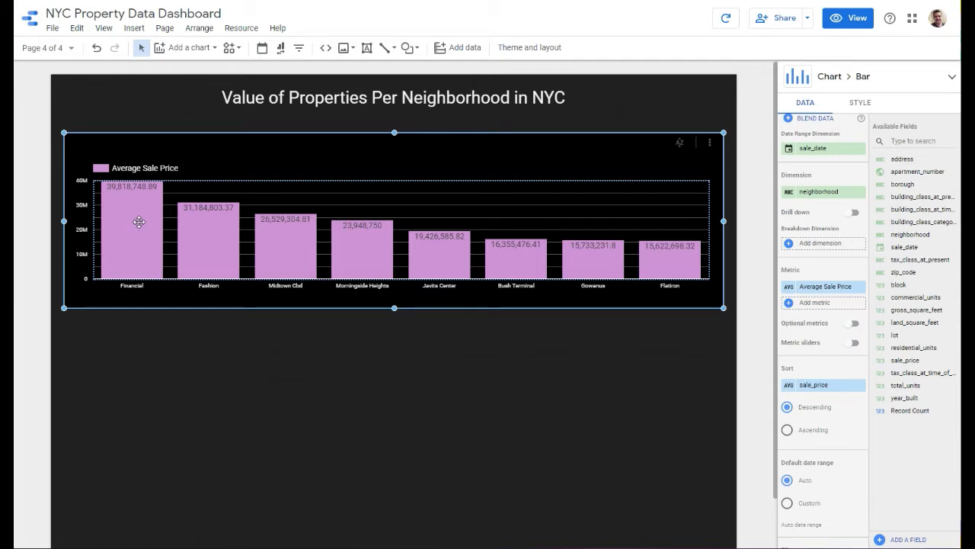
Recolor the column chart's bars, trying paler and stronger yellows before settling on a light golden yellow
click(853, 107)
click(806, 237)
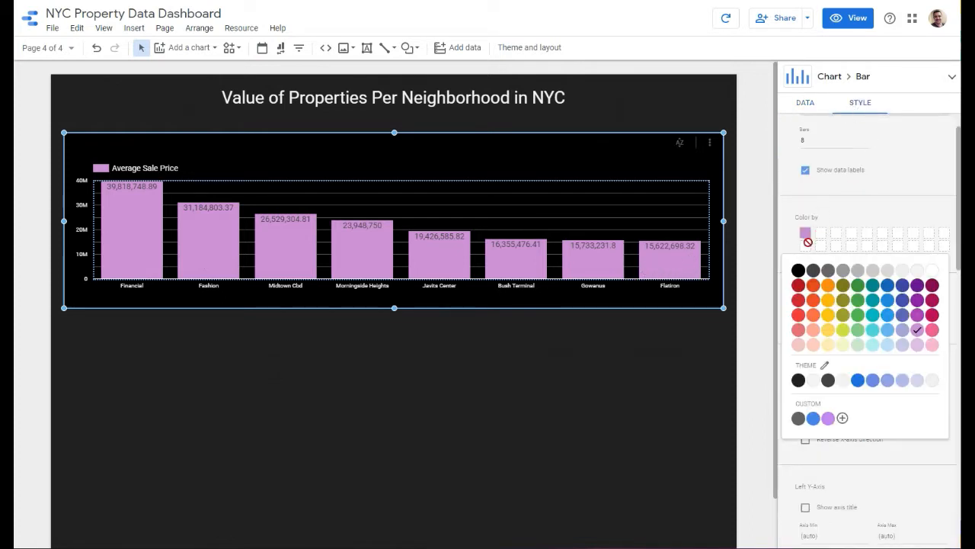
click(833, 338)
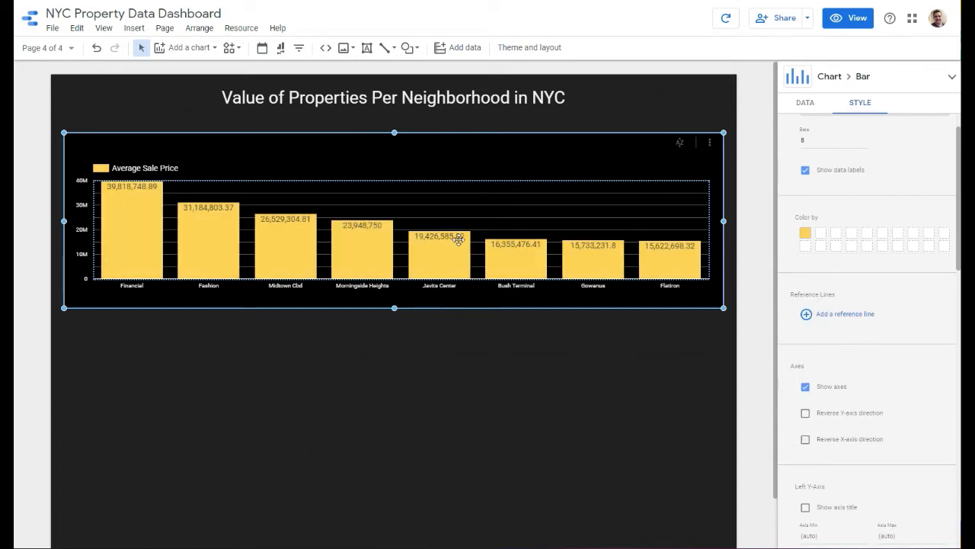
click(809, 237)
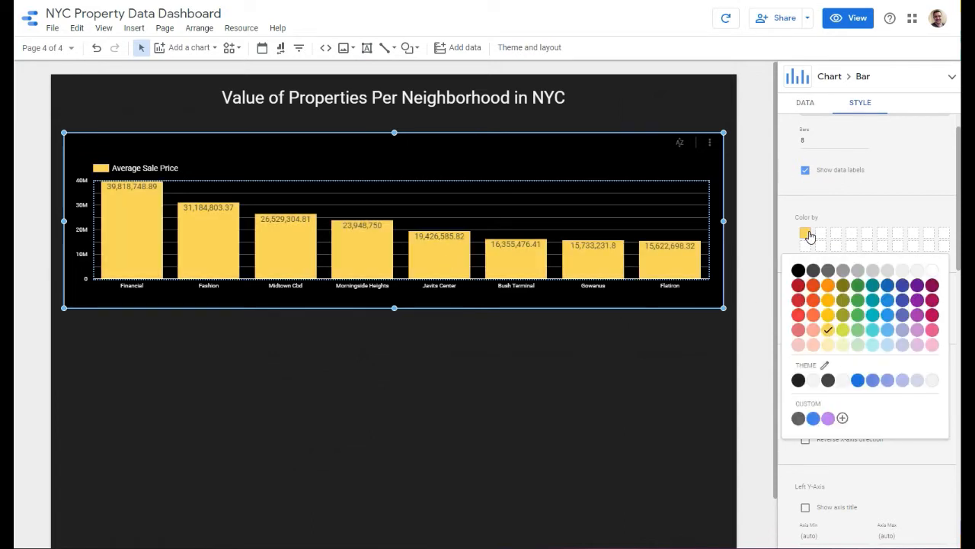
click(829, 347)
click(808, 237)
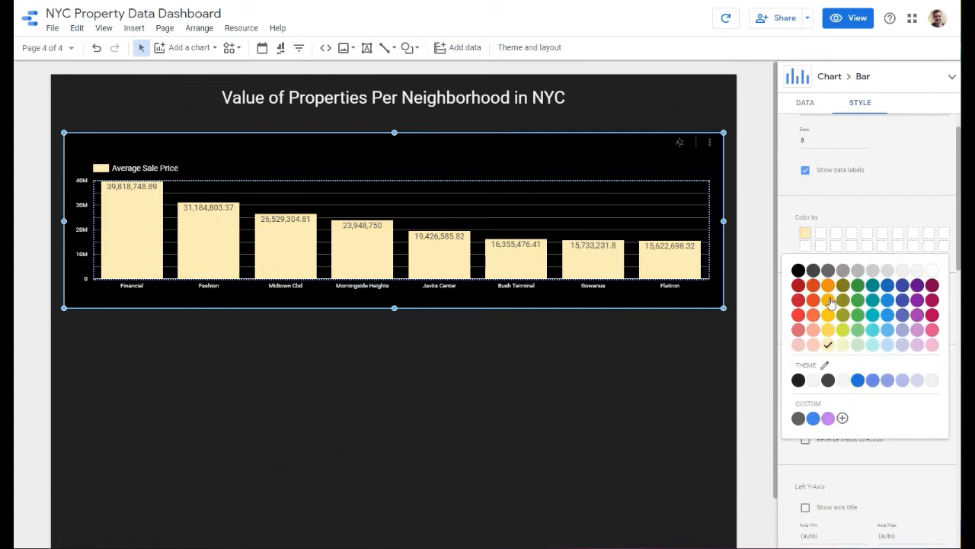
click(832, 324)
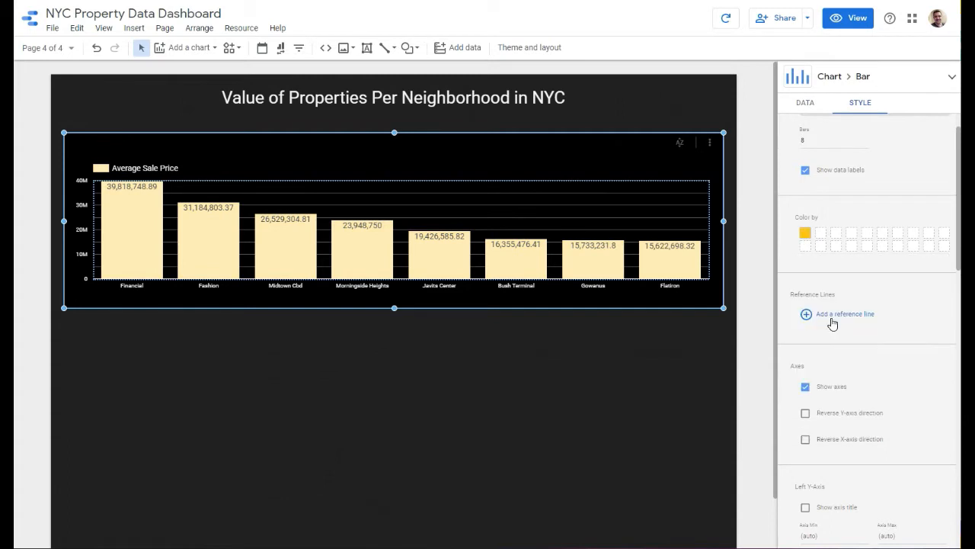
click(806, 234)
click(826, 335)
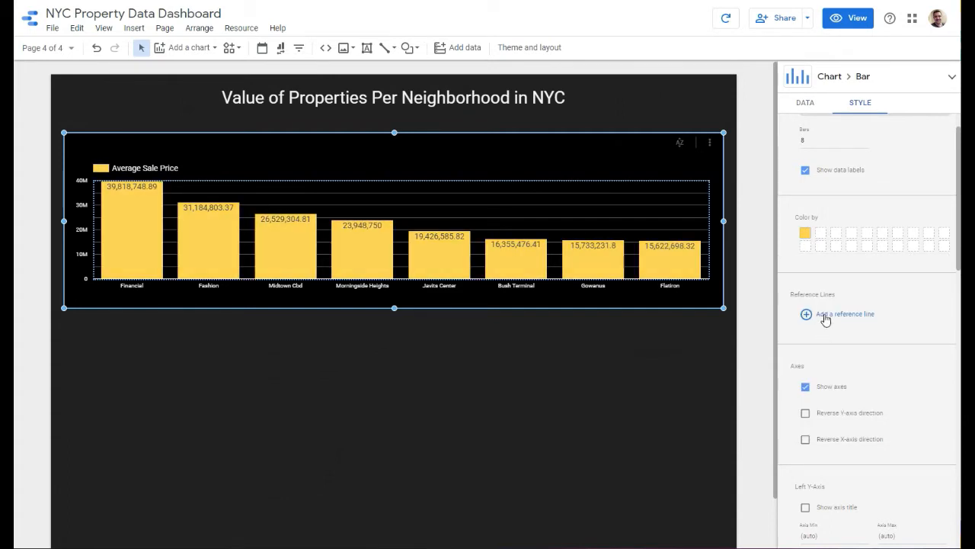
Try sorting the column chart by sale_price in ascending order and return to descending
click(805, 102)
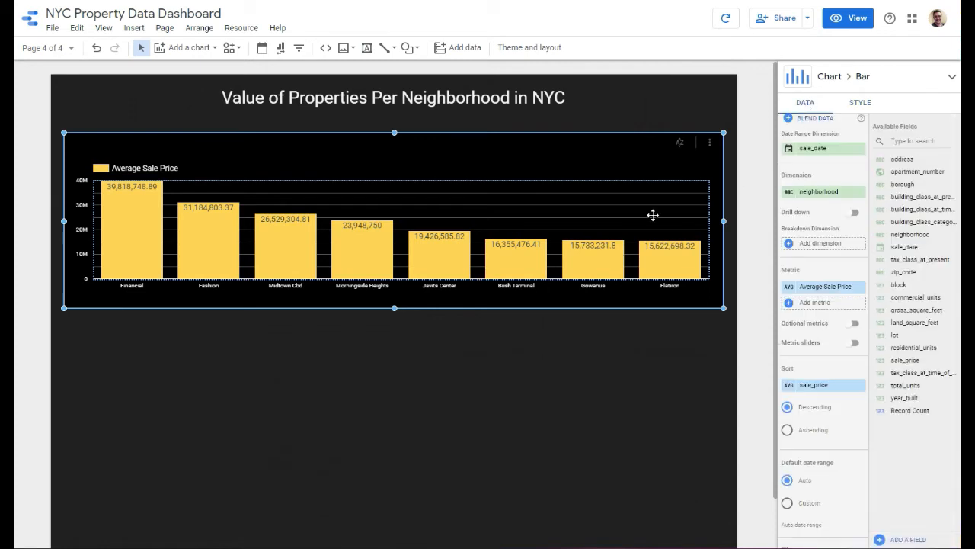
click(788, 431)
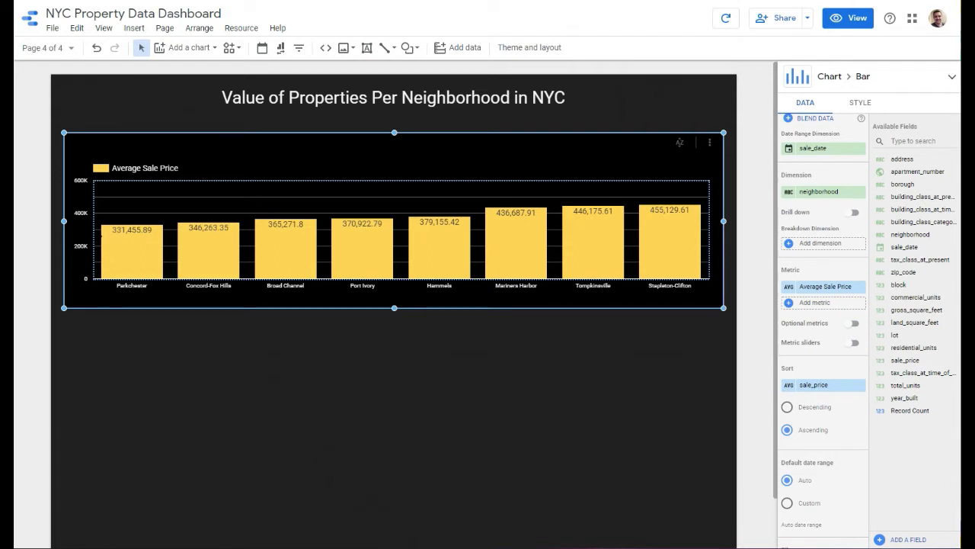
click(788, 408)
scroll(838, 396, down, 4)
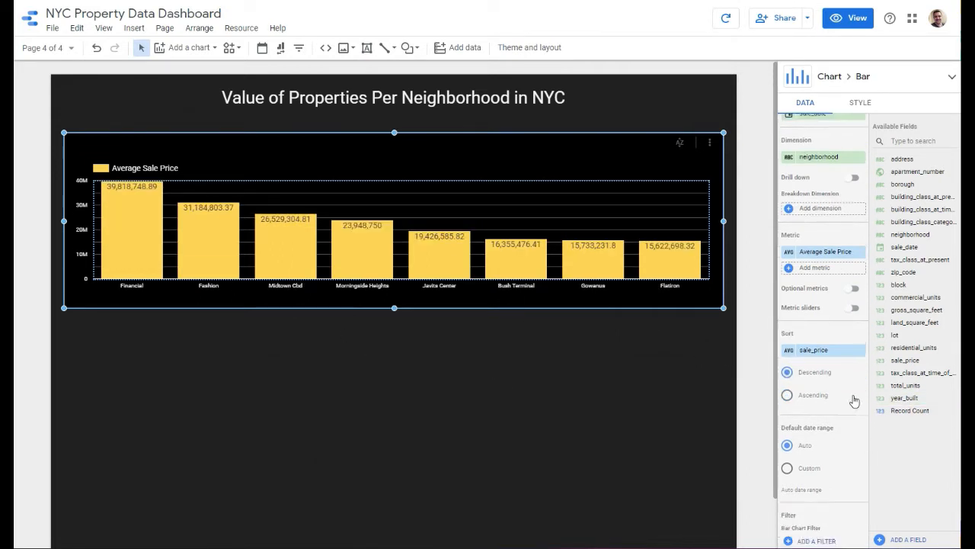
Add a table with heatmap below the column chart and widen it to about the chart's width
click(605, 425)
click(180, 49)
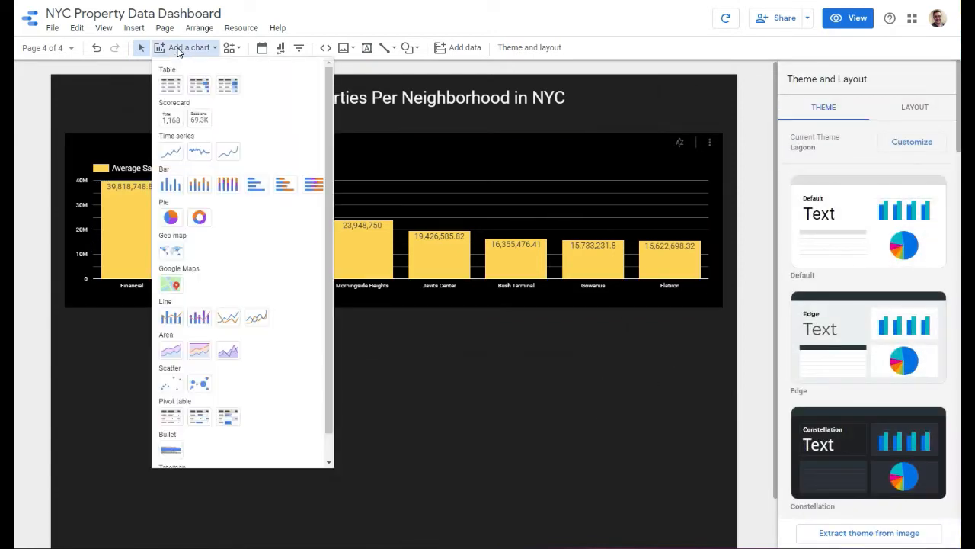
click(228, 86)
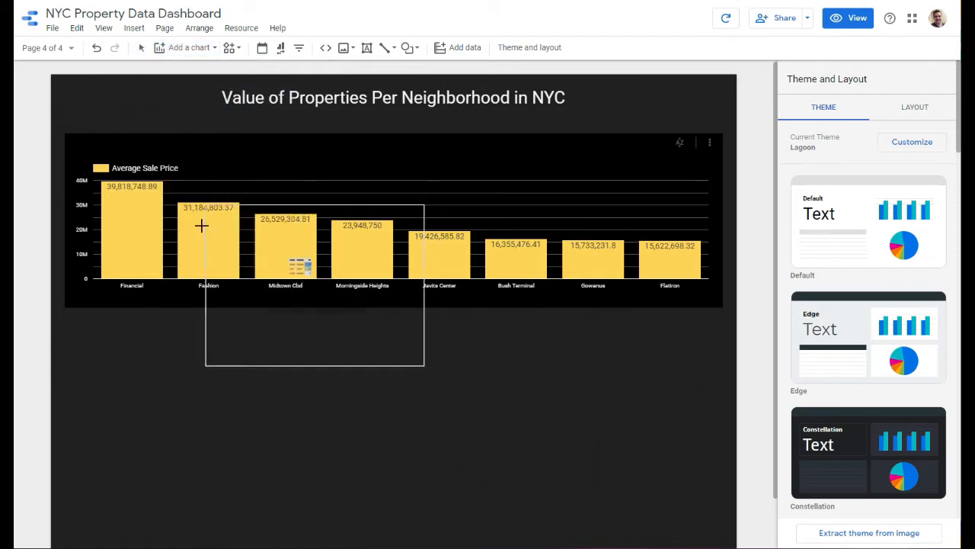
click(69, 327)
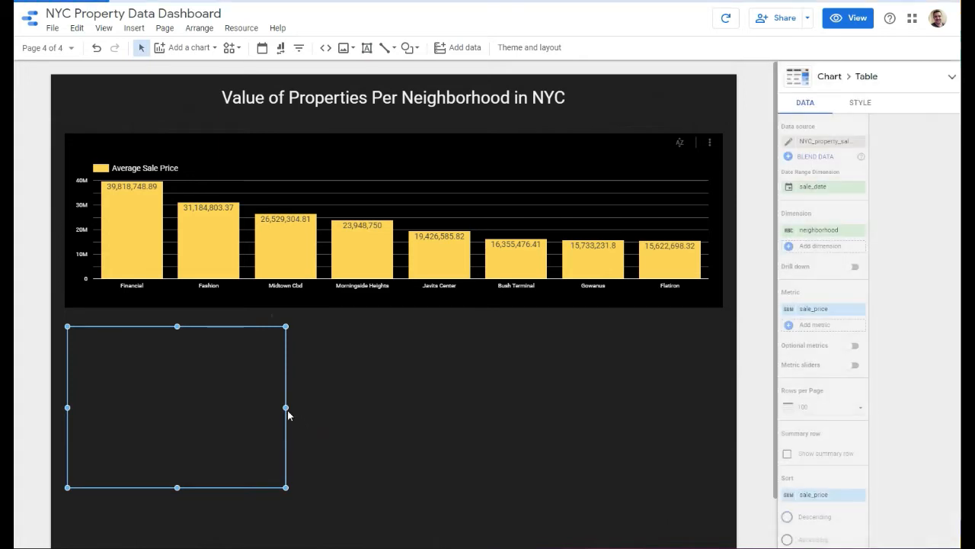
drag(389, 418, 726, 419)
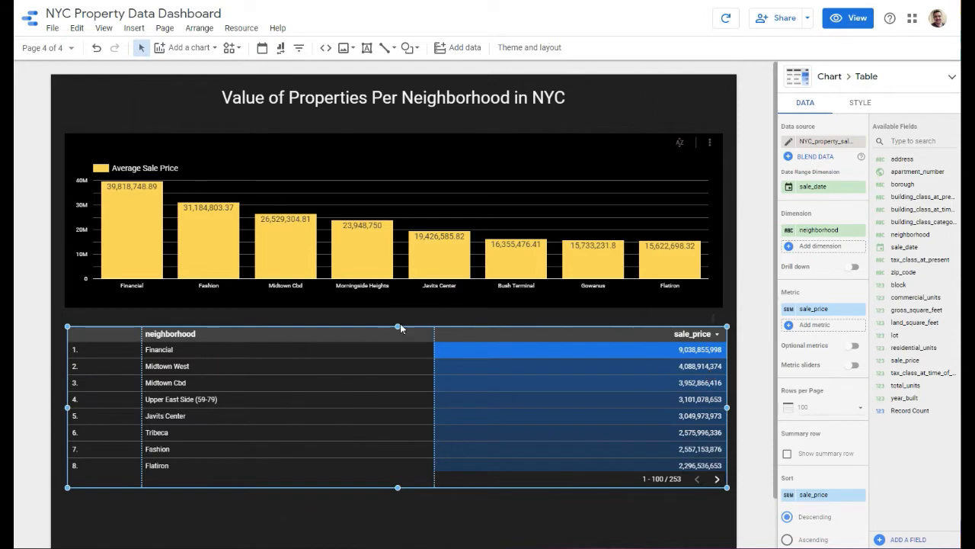
Name the heatmap table's sale_price metric "Average Sale Price" and set its aggregation to Average
click(784, 310)
text(Average Sale Price)
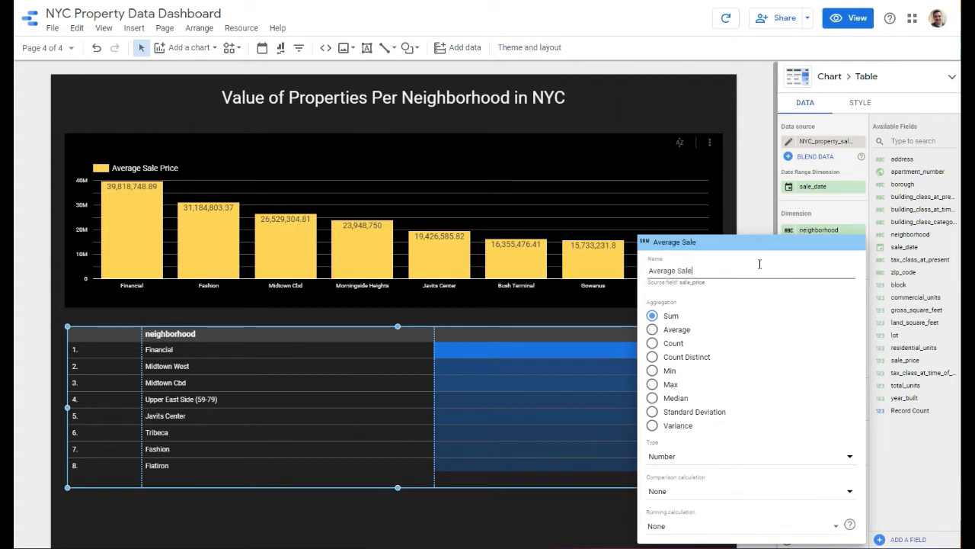
click(652, 329)
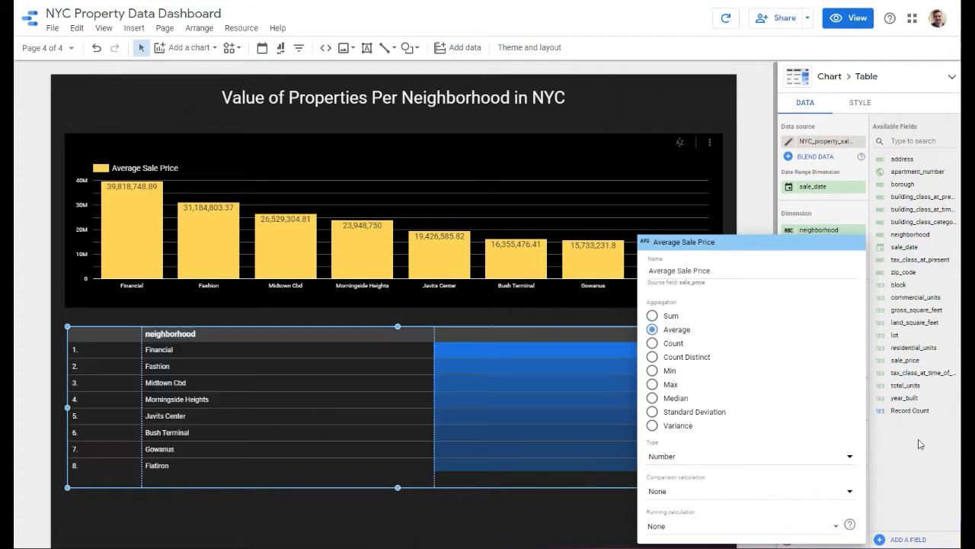
click(919, 444)
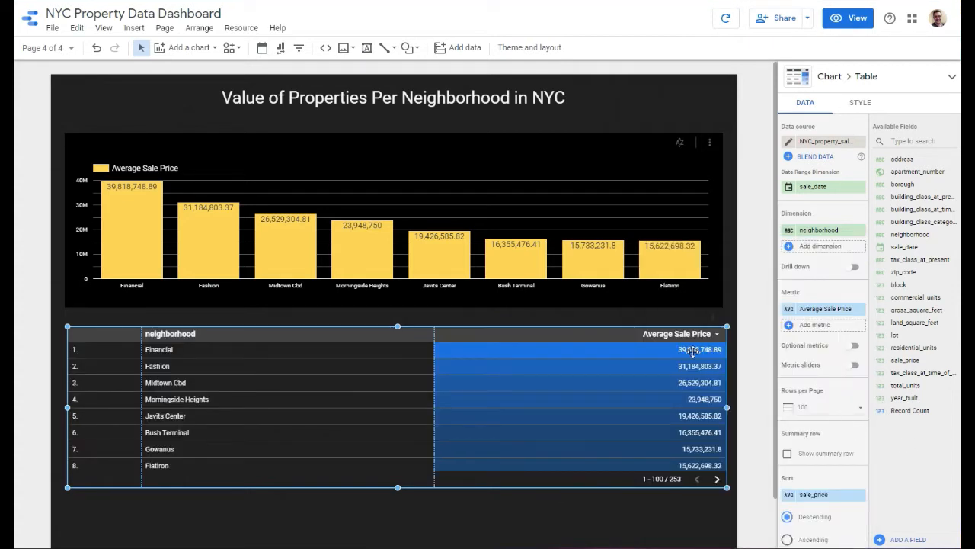
Change the heatmap color of the table's Average Sale Price column to dark red
click(861, 102)
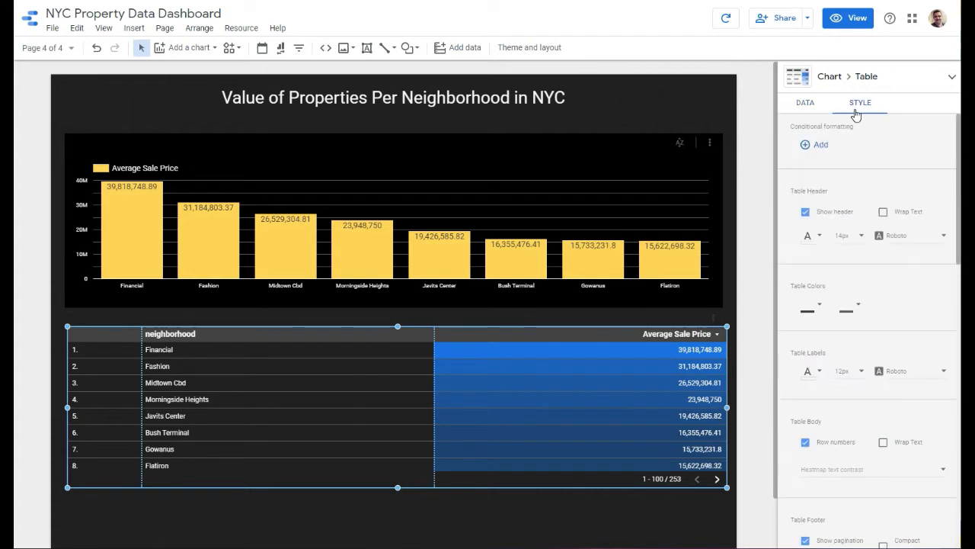
scroll(846, 339, down, 10)
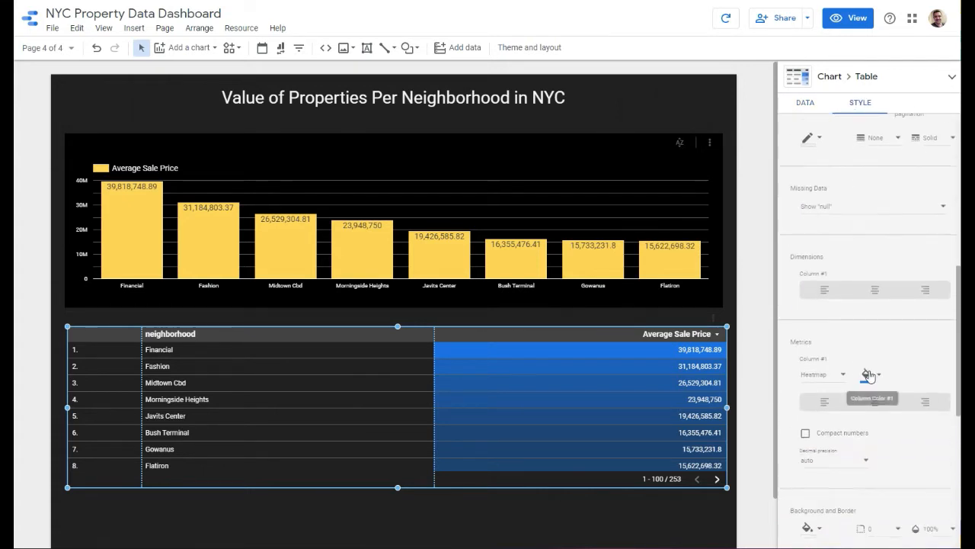
click(868, 374)
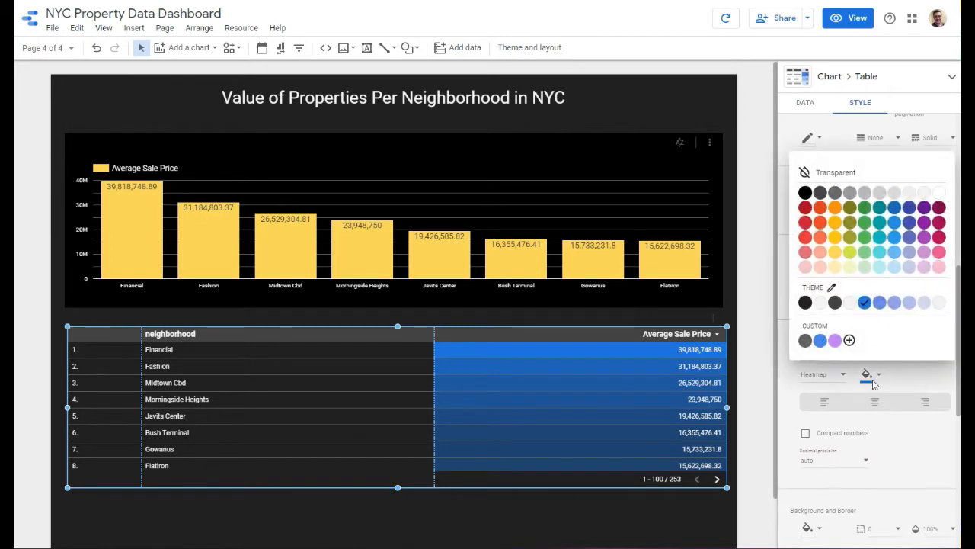
click(806, 207)
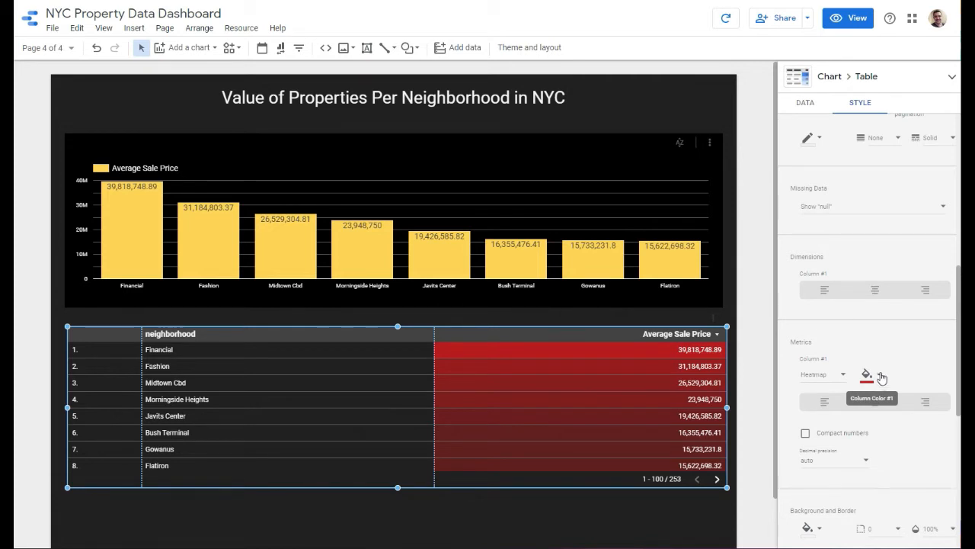
Left-align the table's Average Sale Price column and show its values as compact numbers
click(824, 402)
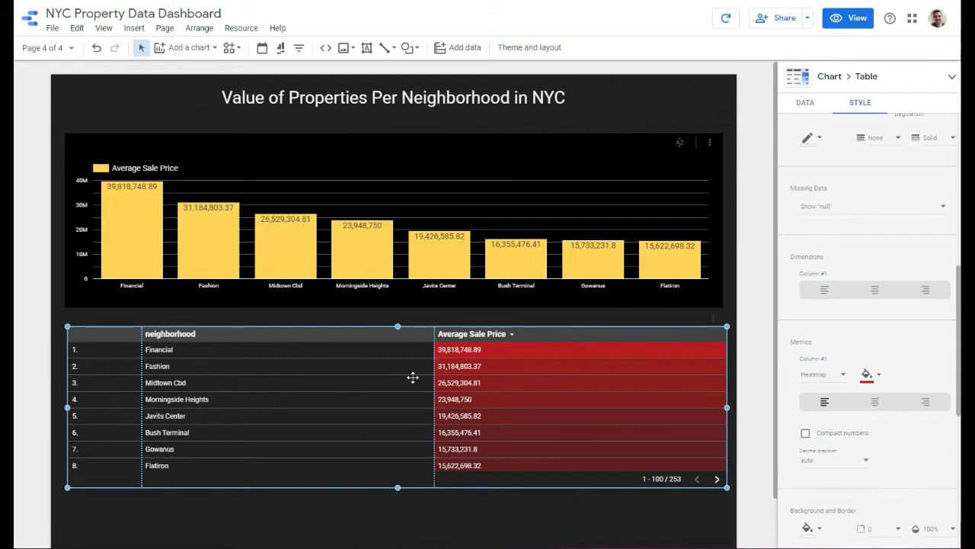
click(805, 433)
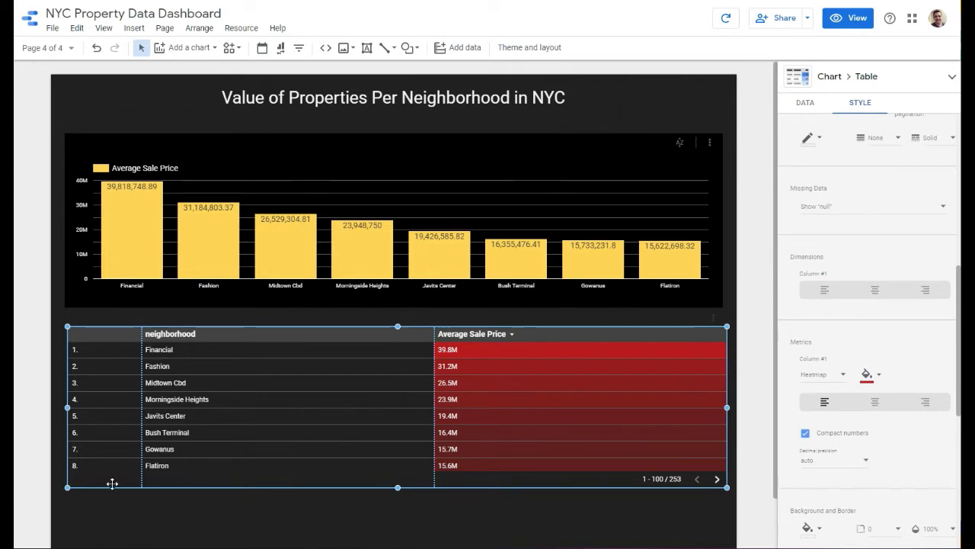
scroll(869, 399, down, 3)
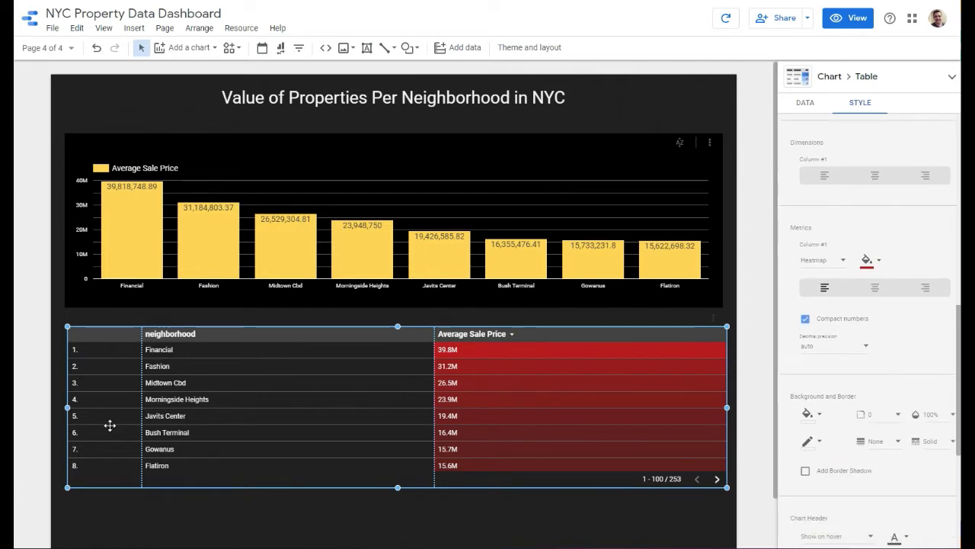
Hide the row numbers in the heatmap table
scroll(839, 275, up, 9)
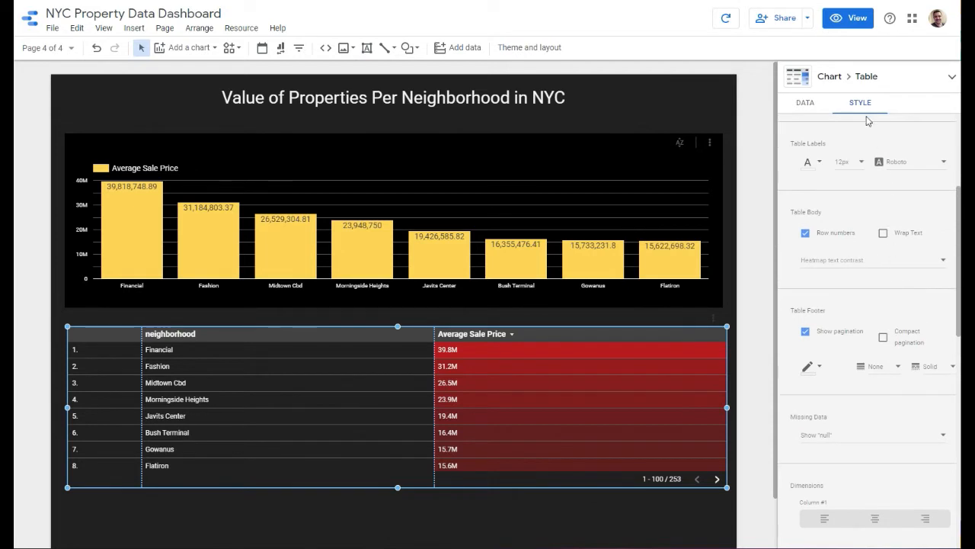
scroll(861, 218, up, 5)
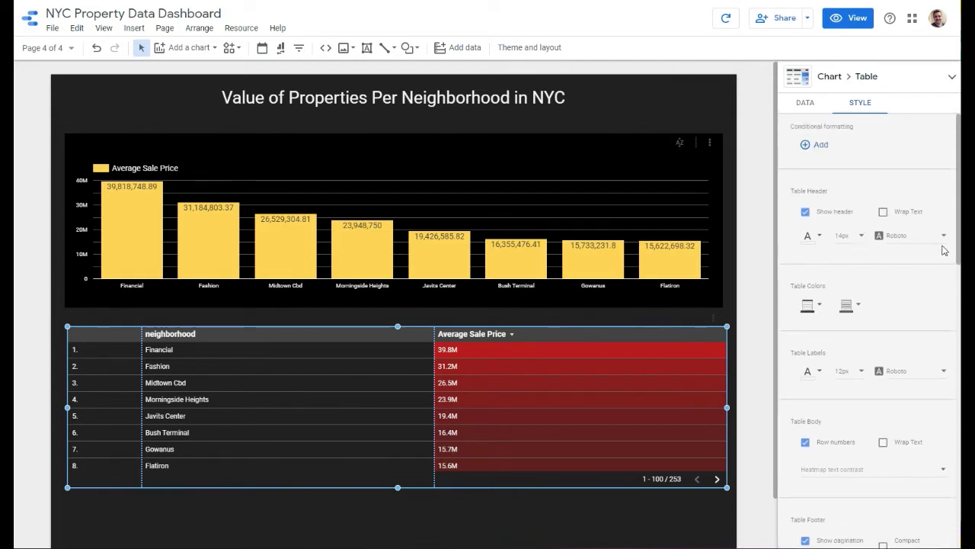
click(805, 442)
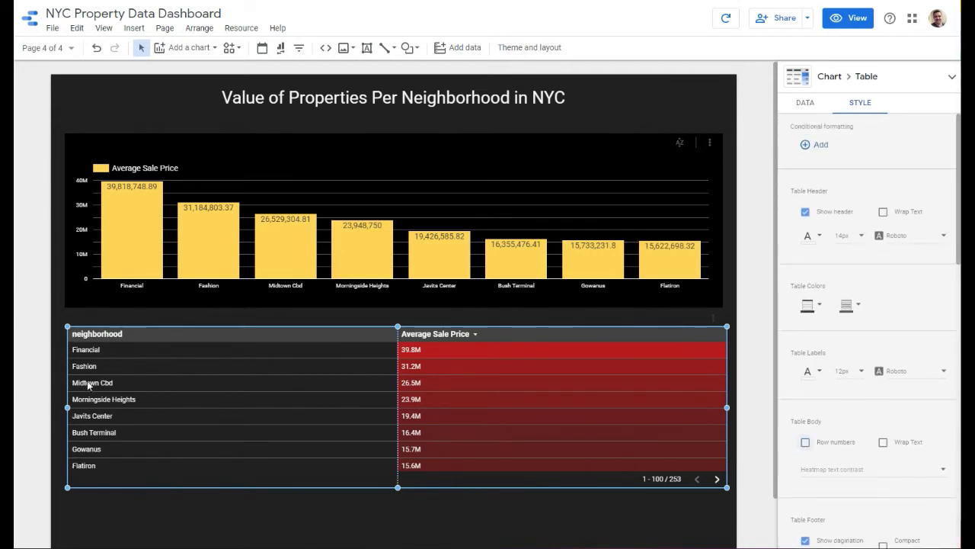
scroll(566, 416, down, 1)
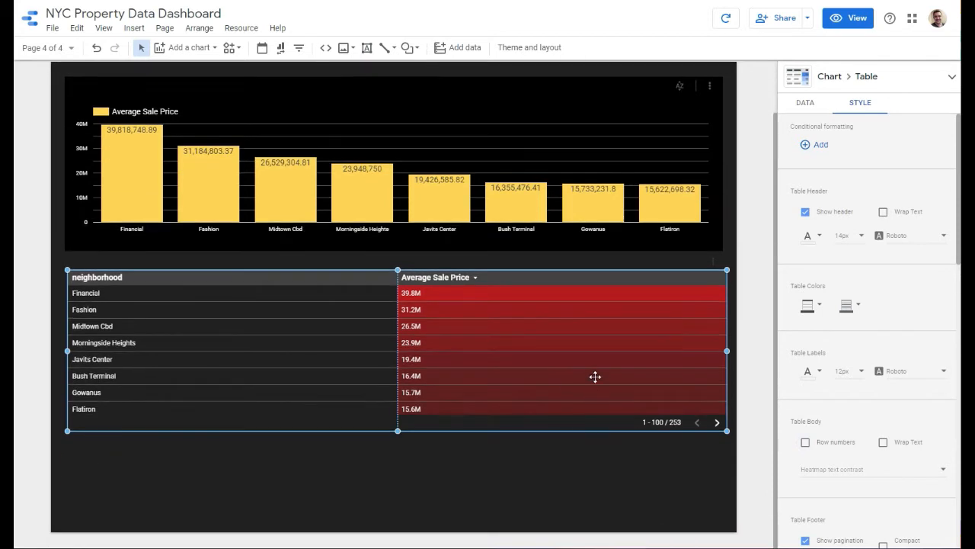
Move the heatmap table and the bar chart lower on the page to space them out beneath the title
drag(572, 343, 568, 384)
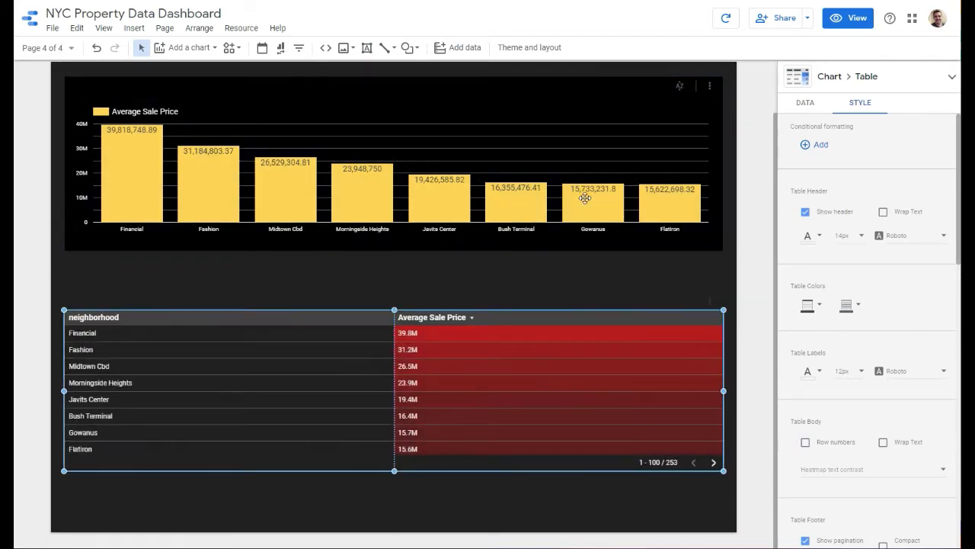
drag(585, 198, 585, 218)
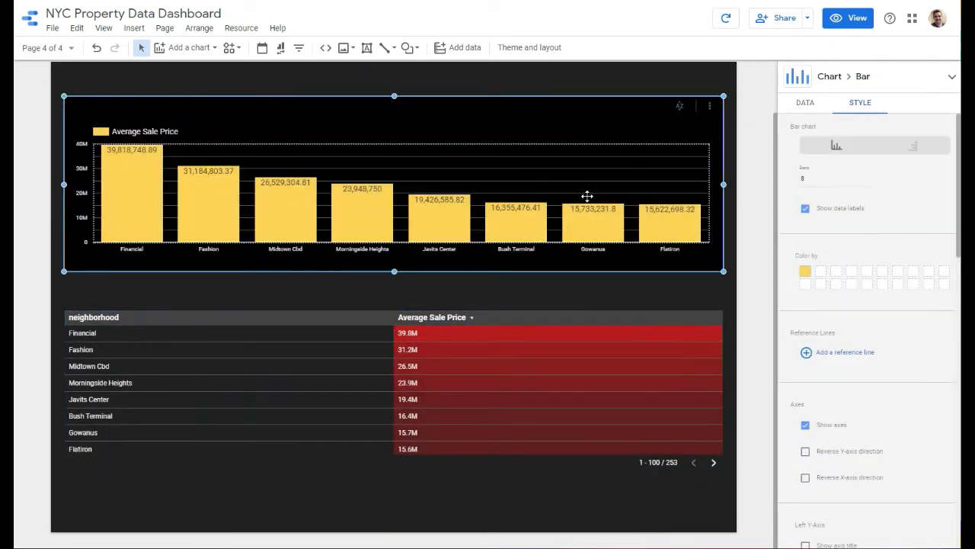
scroll(584, 189, up, 1)
drag(435, 233, 435, 224)
Set the heatmap table's background color to black
click(445, 373)
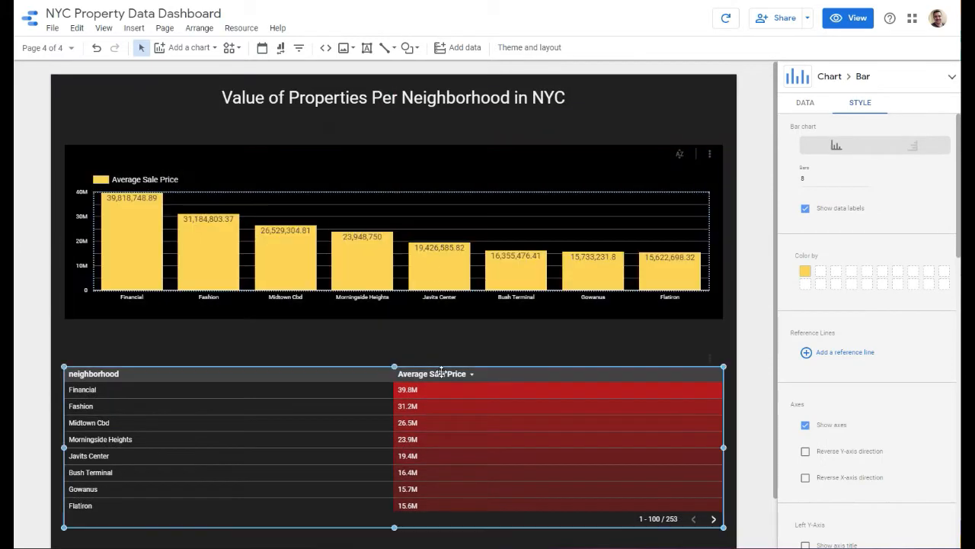
click(806, 104)
click(875, 102)
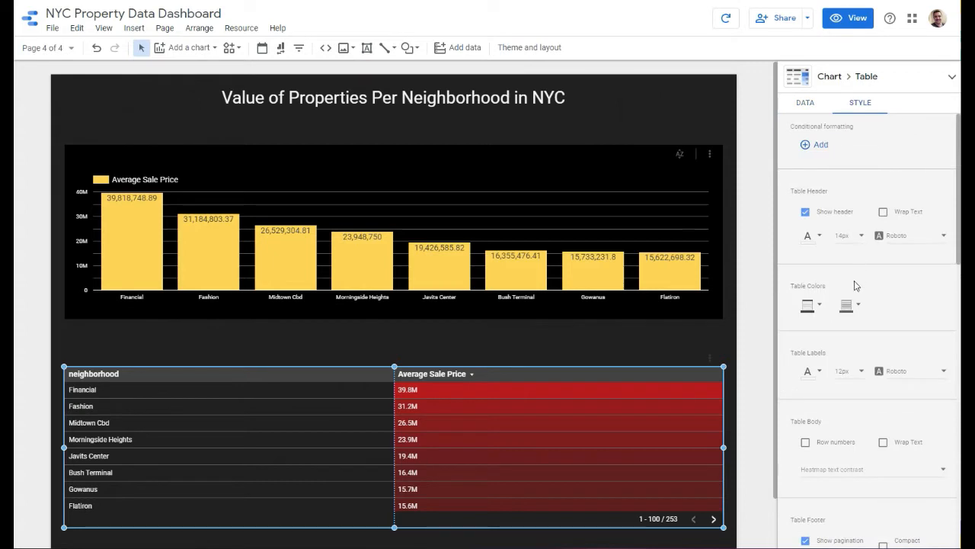
scroll(854, 280, down, 5)
scroll(886, 353, down, 2)
scroll(884, 342, up, 5)
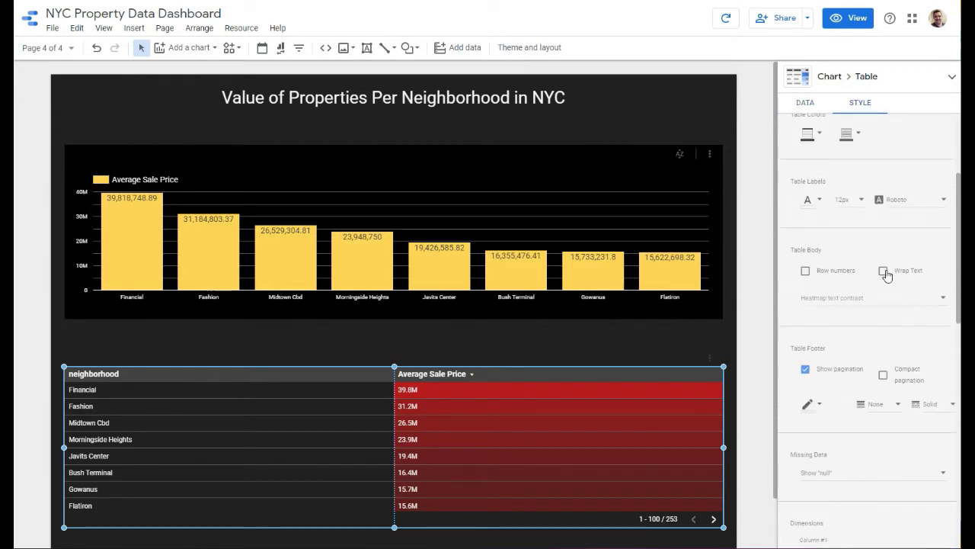
scroll(842, 327, down, 4)
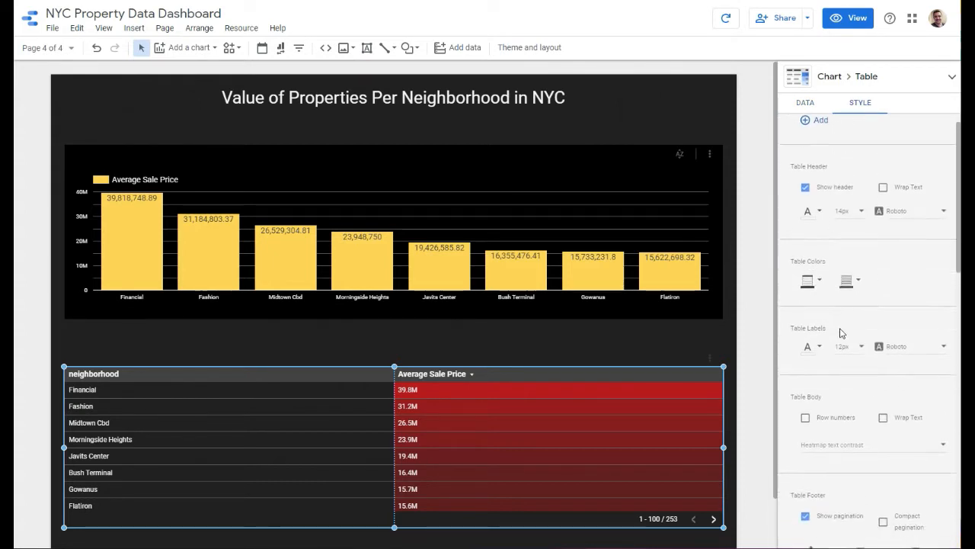
scroll(838, 300, down, 5)
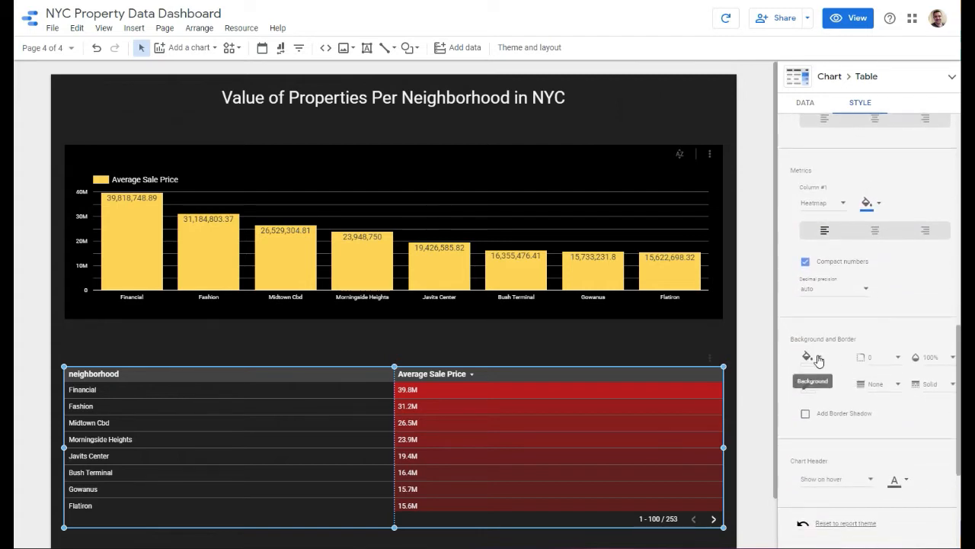
click(810, 357)
click(806, 154)
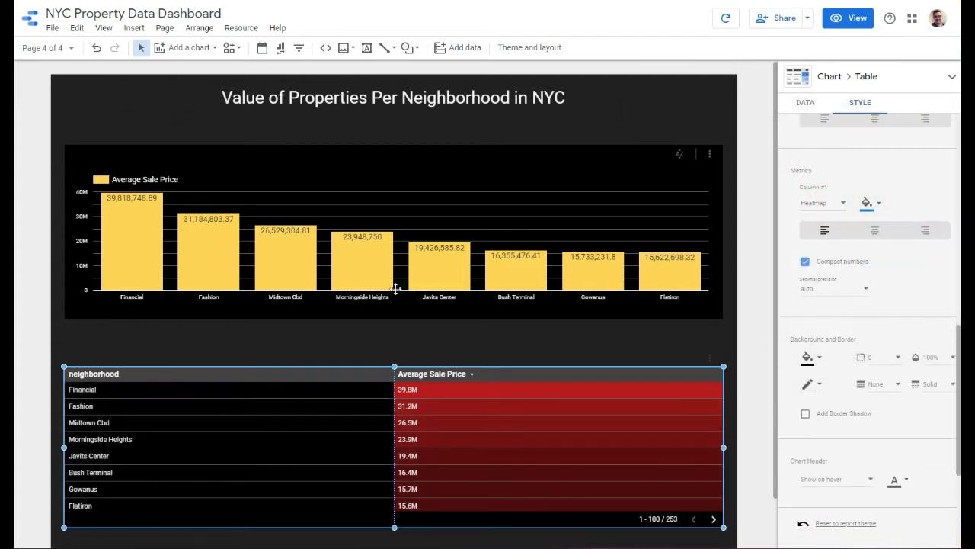
scroll(875, 418, down, 2)
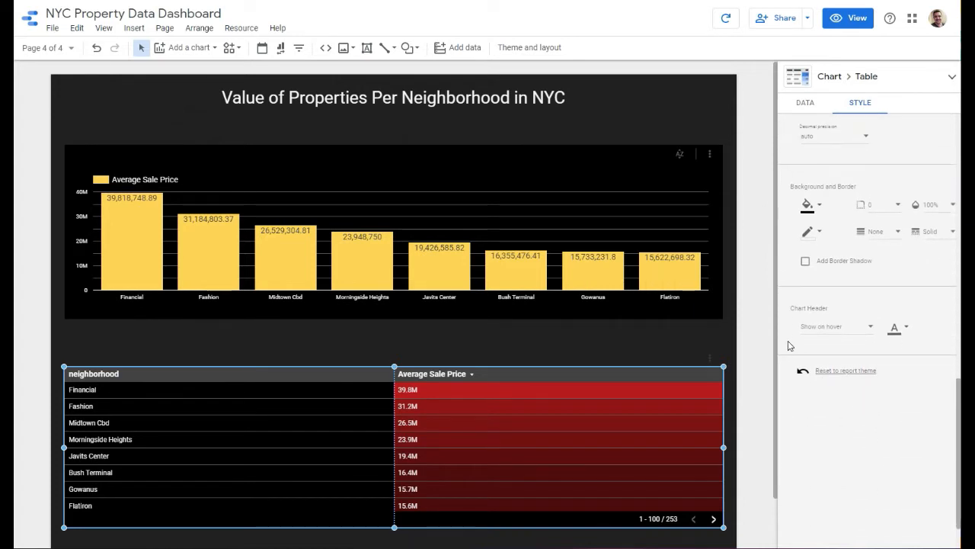
click(754, 338)
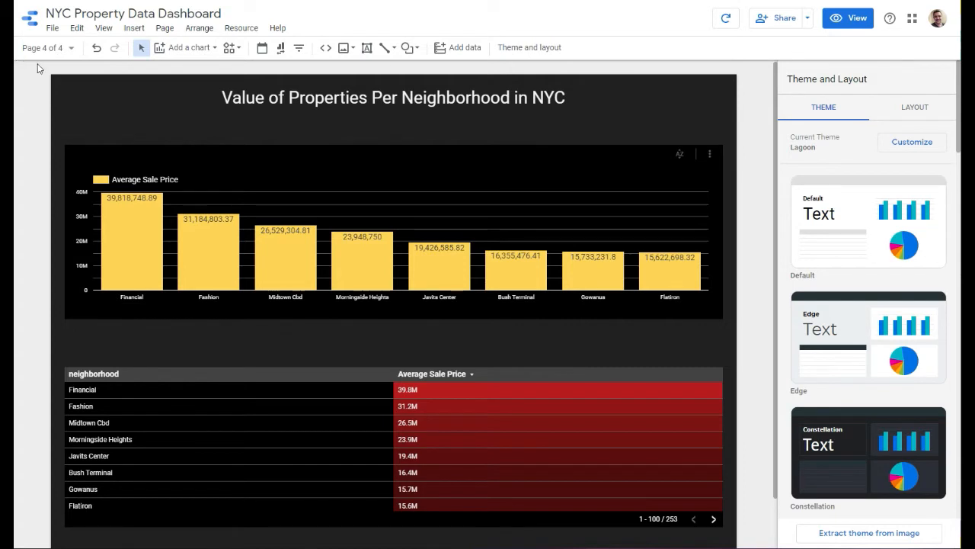
Move Page 4 to the first position in the page order and copy its title text
click(68, 52)
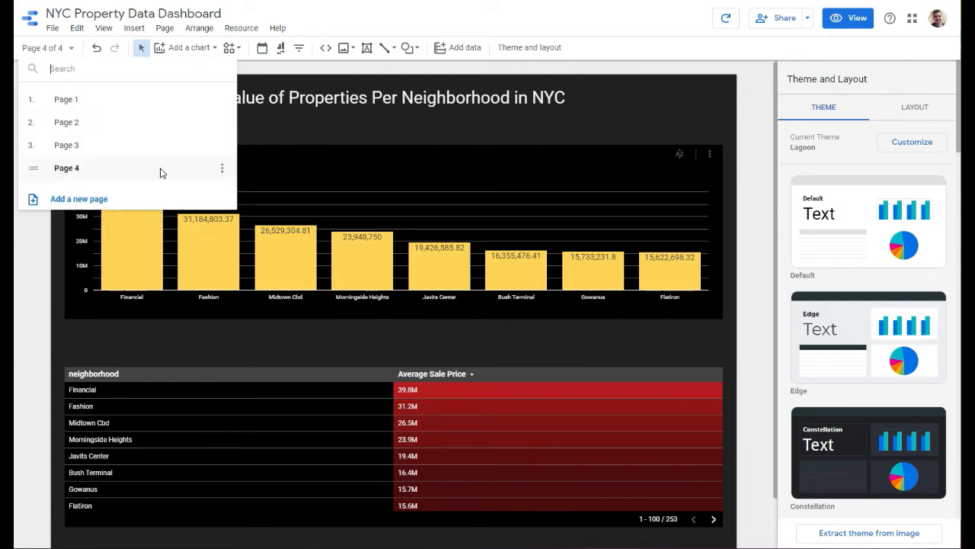
drag(160, 173, 73, 105)
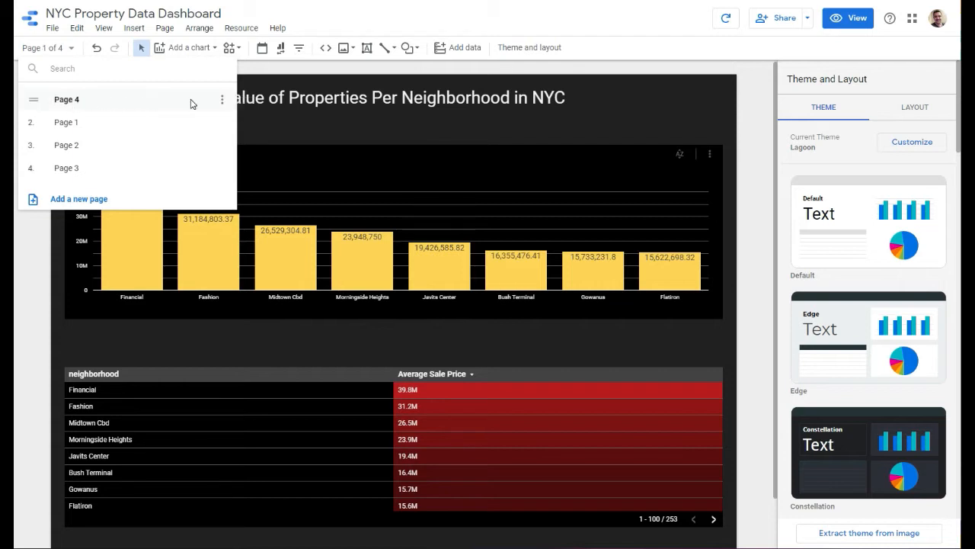
click(222, 99)
click(240, 107)
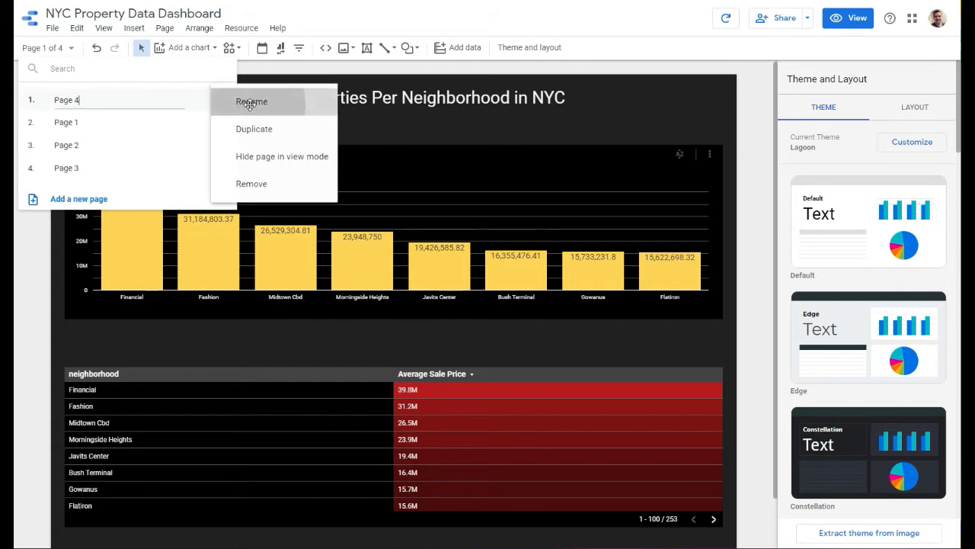
click(364, 92)
double_click(364, 92)
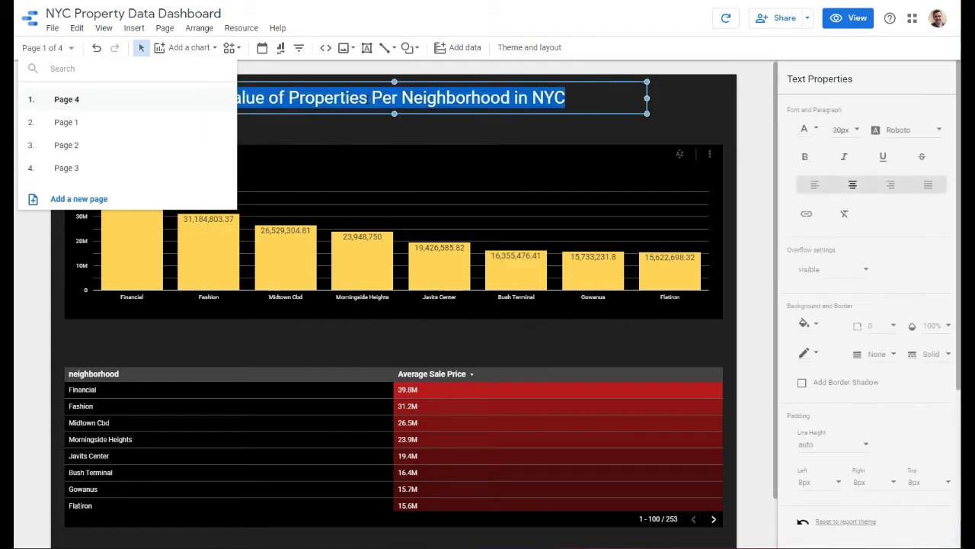
Rename the first page "Value of Properties Per Neighborhood in NYC"
click(223, 100)
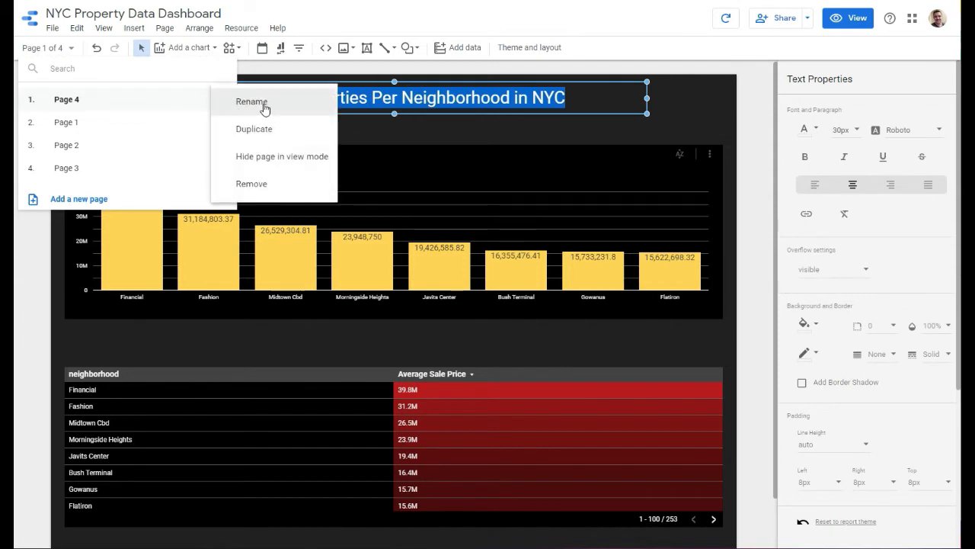
click(265, 108)
text(Value of Properties Per Neighborhood in NYC)
triple_click(170, 102)
text(Value of Properties Per Neighborhood in NYC)
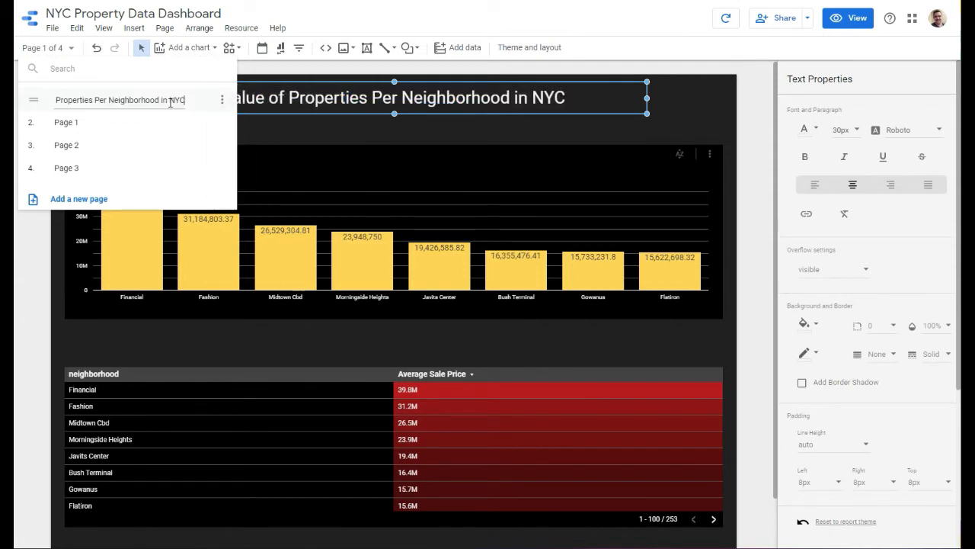
click(179, 130)
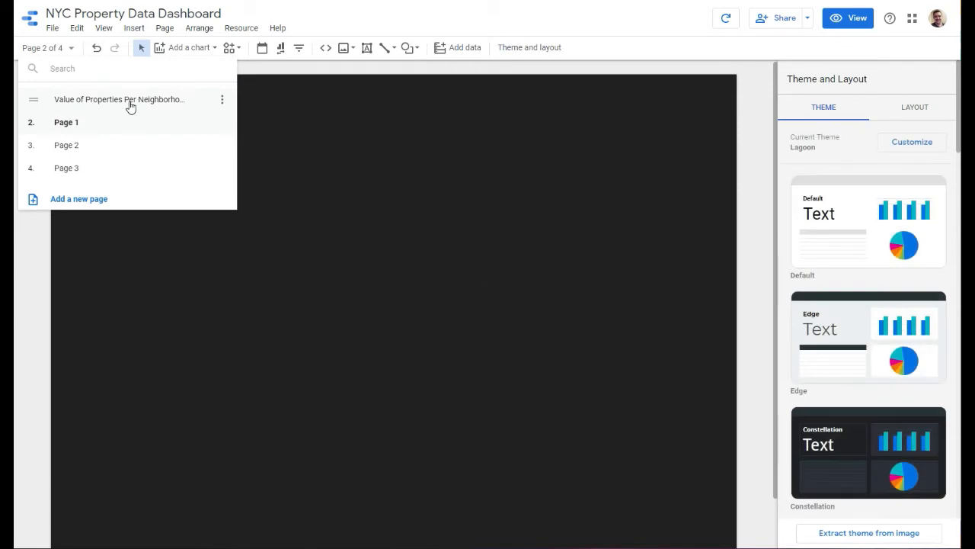
click(130, 105)
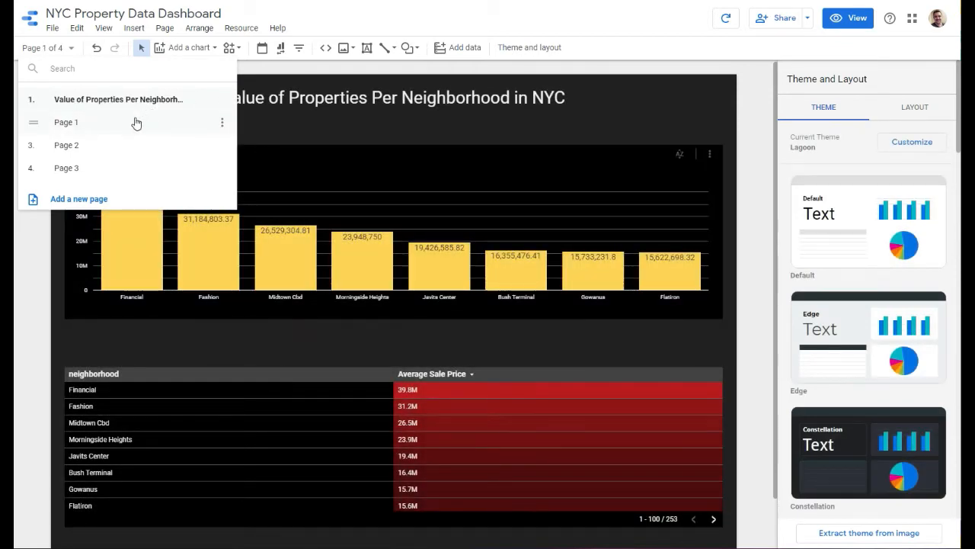
Go to Page 1, check the second question in the Word document, and return to the dashboard
click(136, 123)
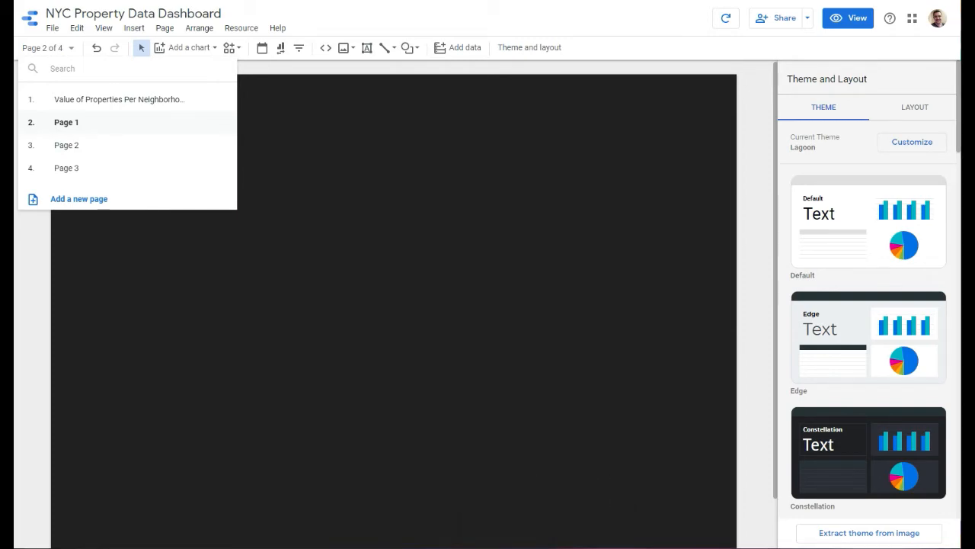
key(alt+Tab)
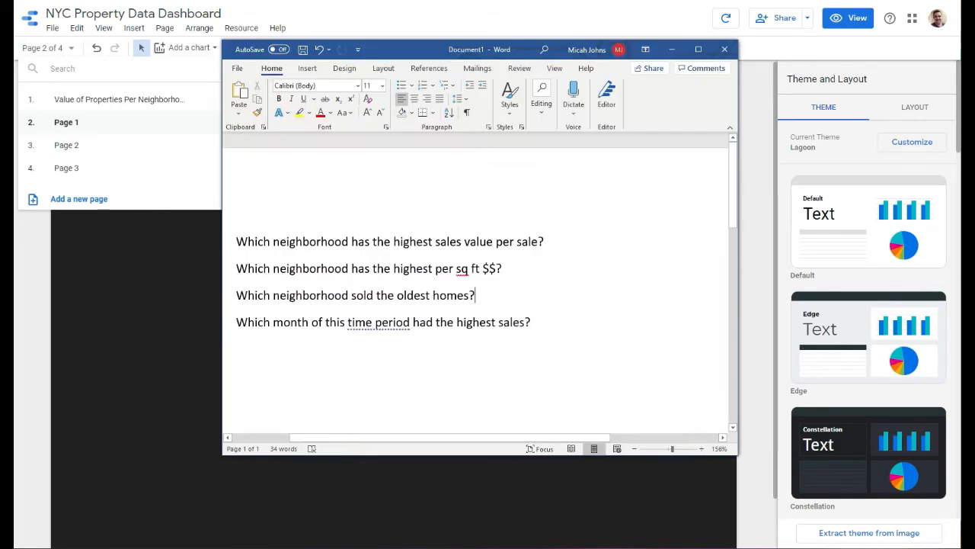
triple_click(348, 268)
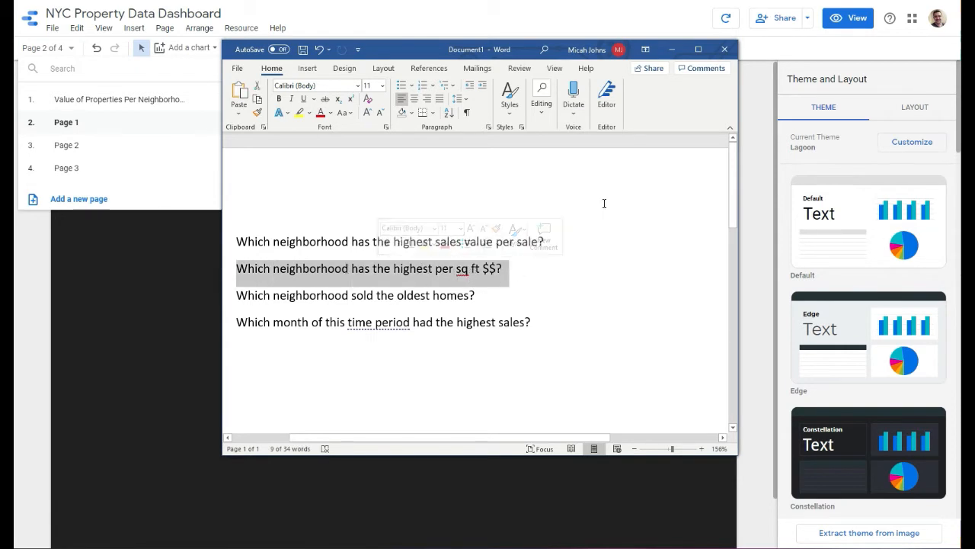
click(671, 48)
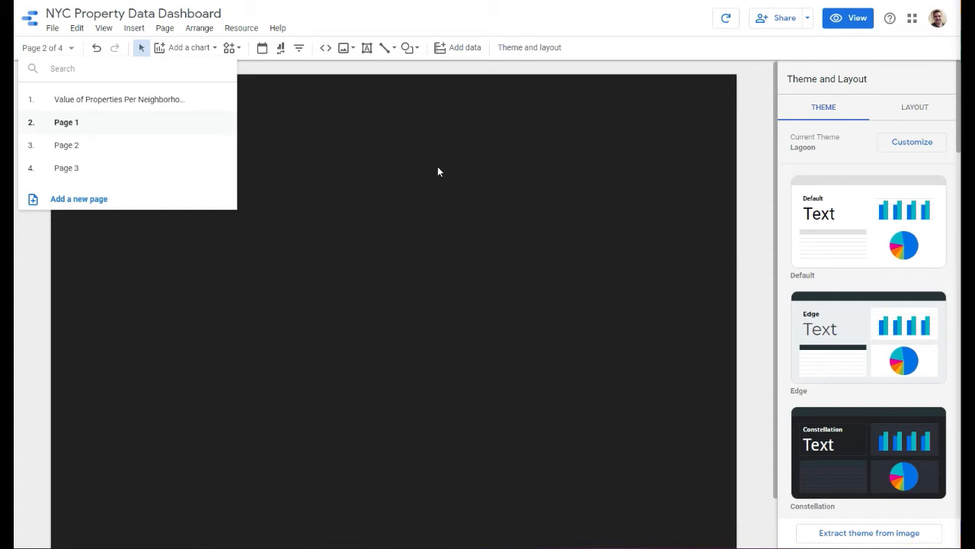
click(420, 175)
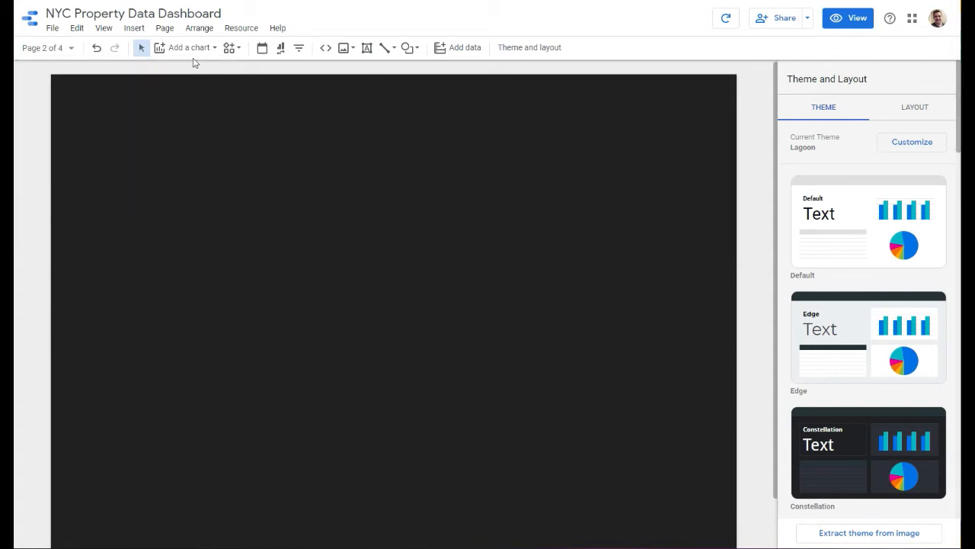
Copy the title text box from the first page onto Page 1
click(72, 48)
click(91, 99)
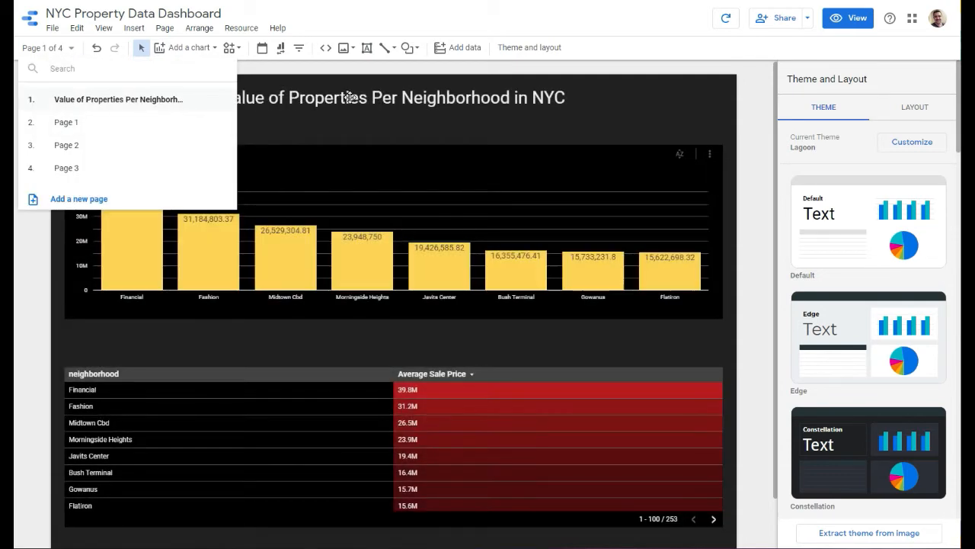
click(380, 93)
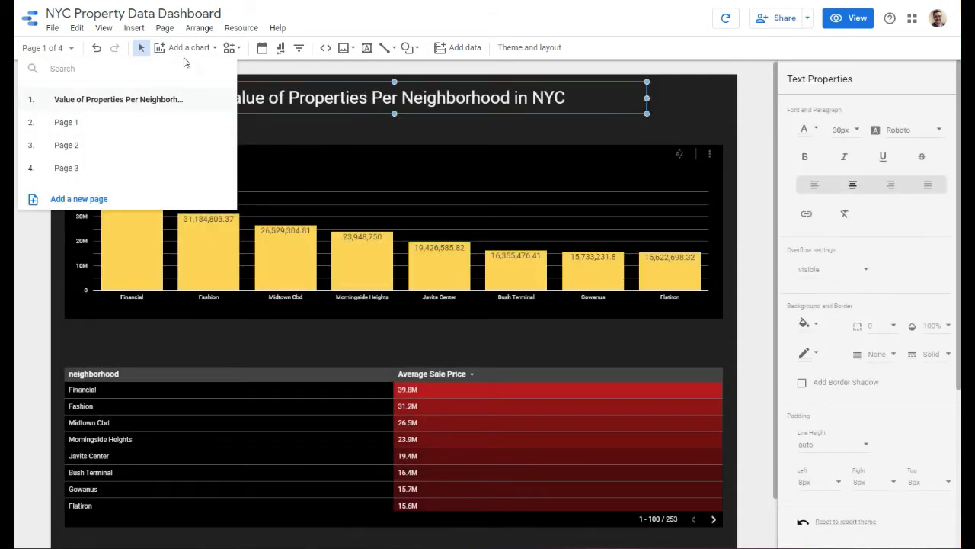
click(69, 122)
key(ctrl+v)
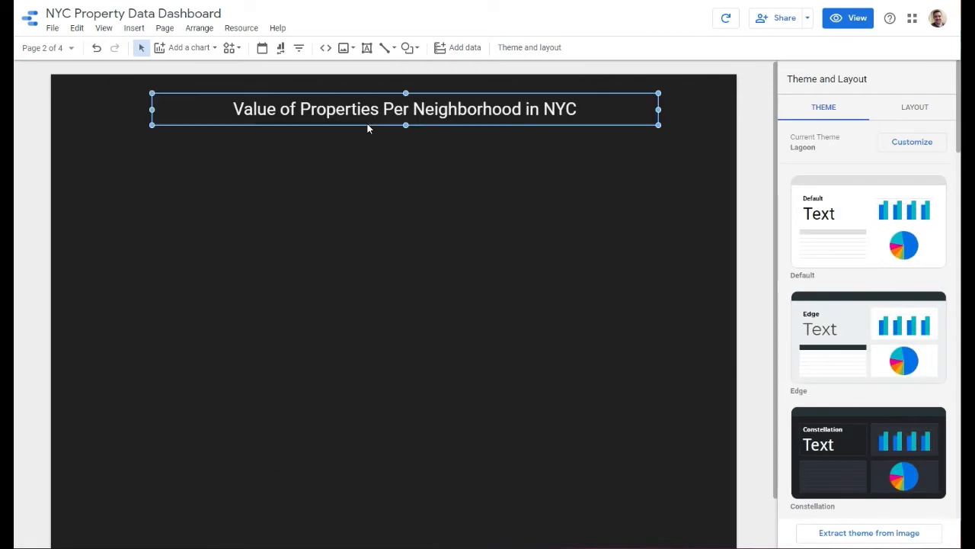
Change Page 1's title to "Value of Square Footage Per Neighborhood in NYC" and move it slightly up
double_click(367, 125)
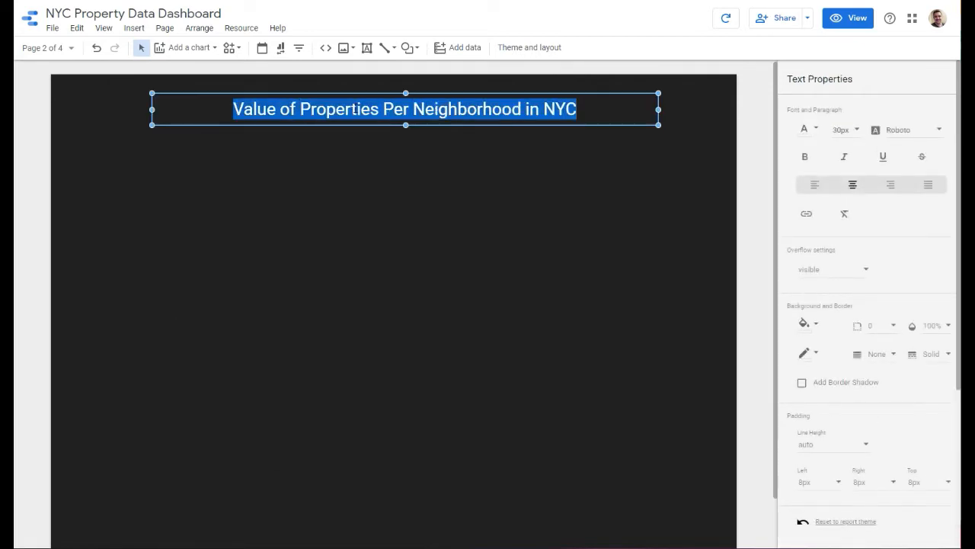
double_click(344, 110)
text(Square Foota)
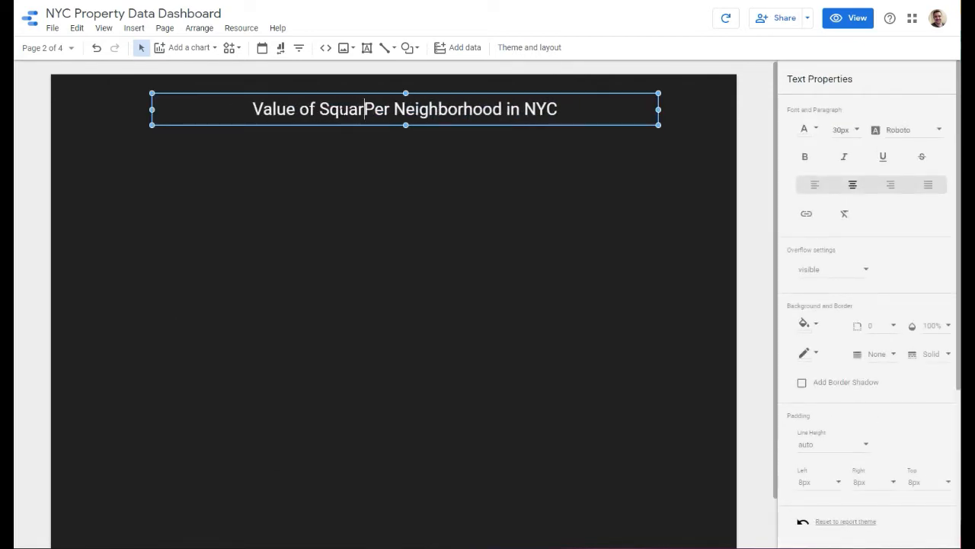
text(ge)
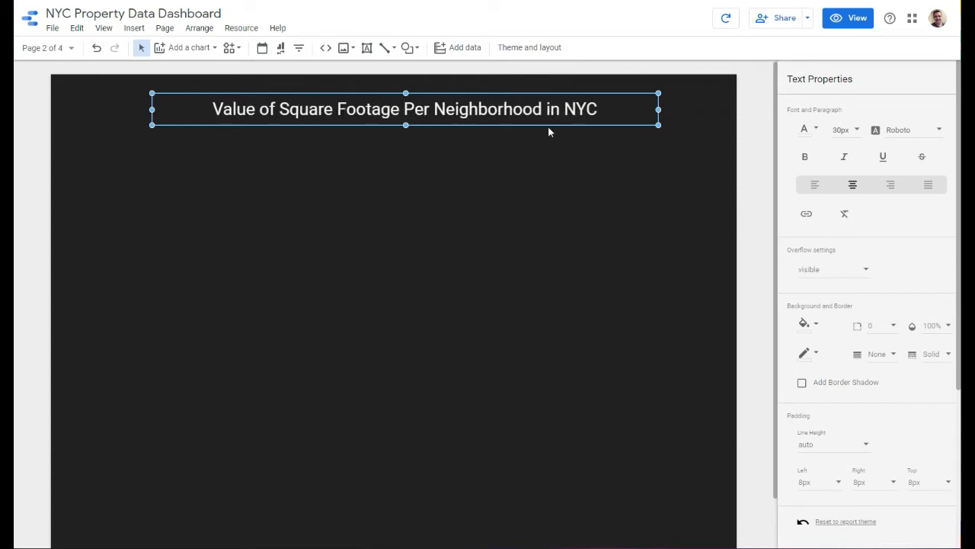
drag(528, 125, 530, 122)
click(579, 164)
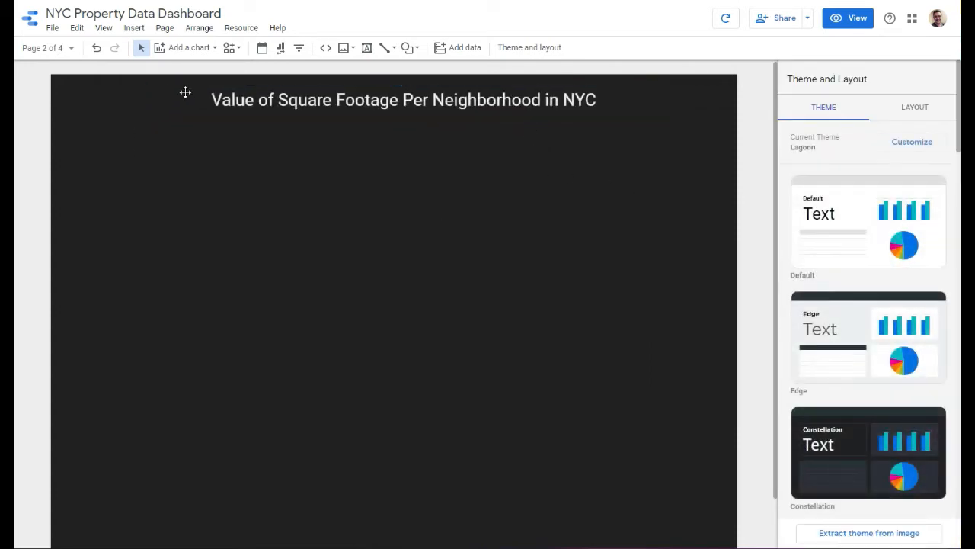
click(187, 49)
click(186, 186)
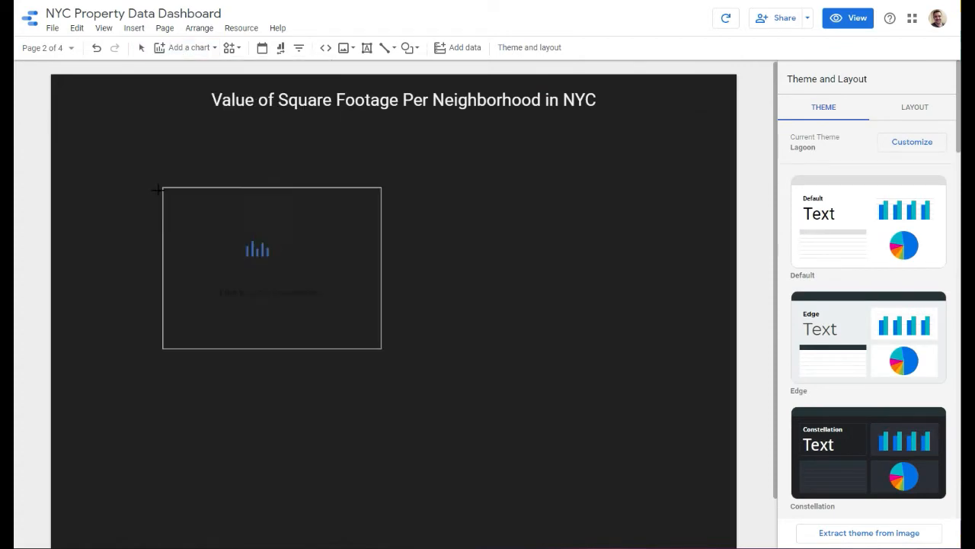
click(62, 130)
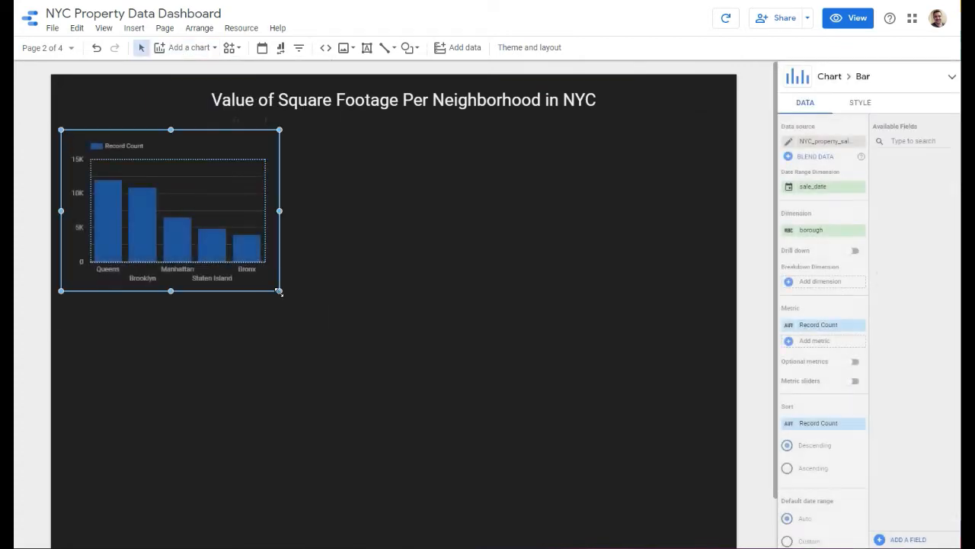
drag(280, 290, 717, 310)
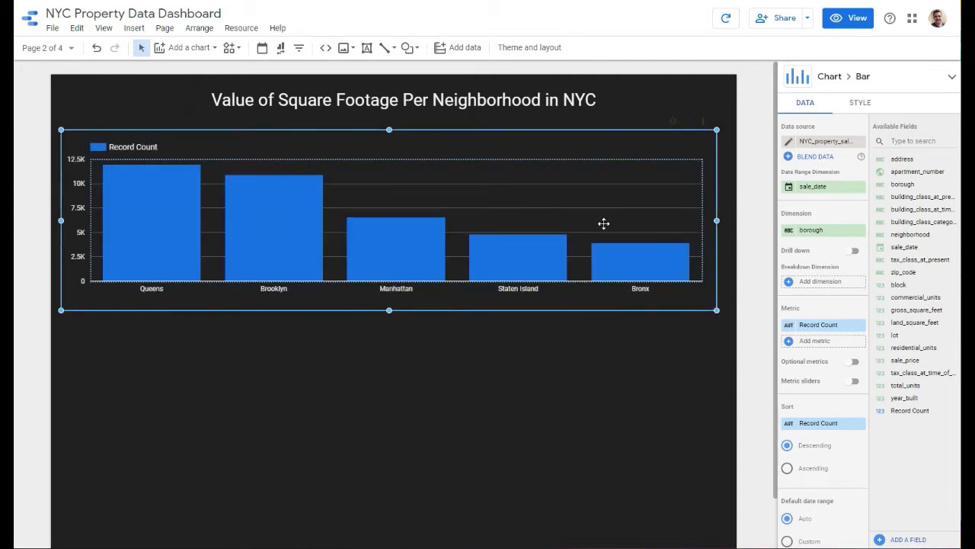
key(Delete)
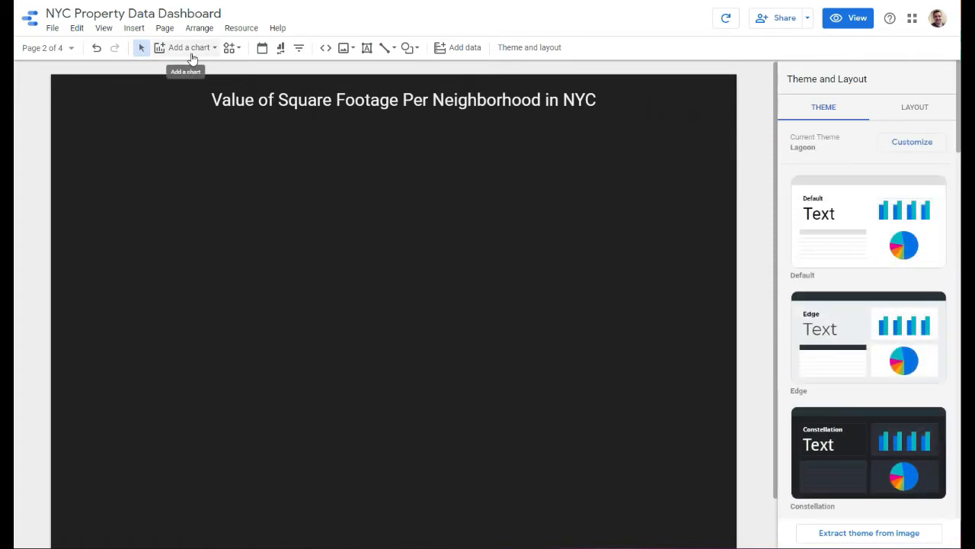
Insert a table with bars below the title, spanning nearly the page width, and replace its borough dimension with neighborhood
click(190, 48)
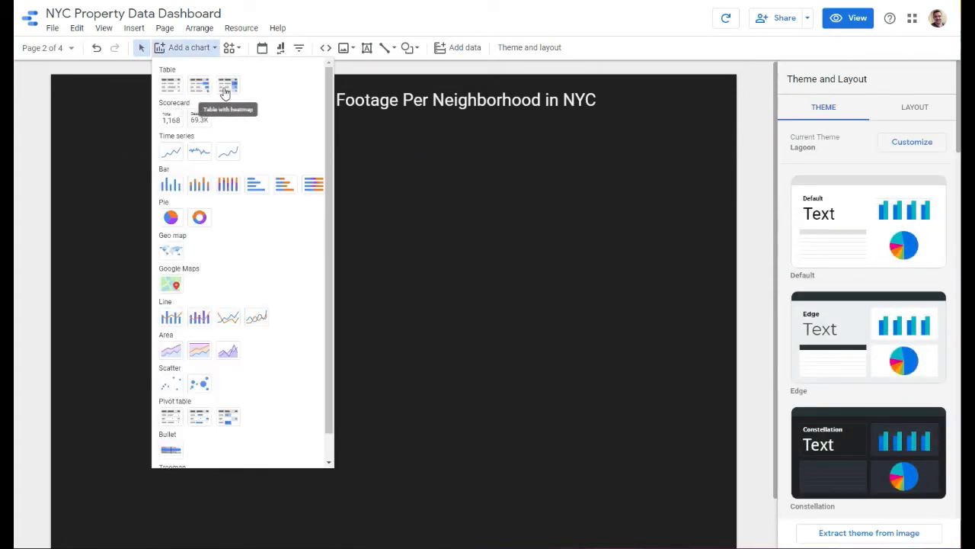
click(204, 92)
click(61, 125)
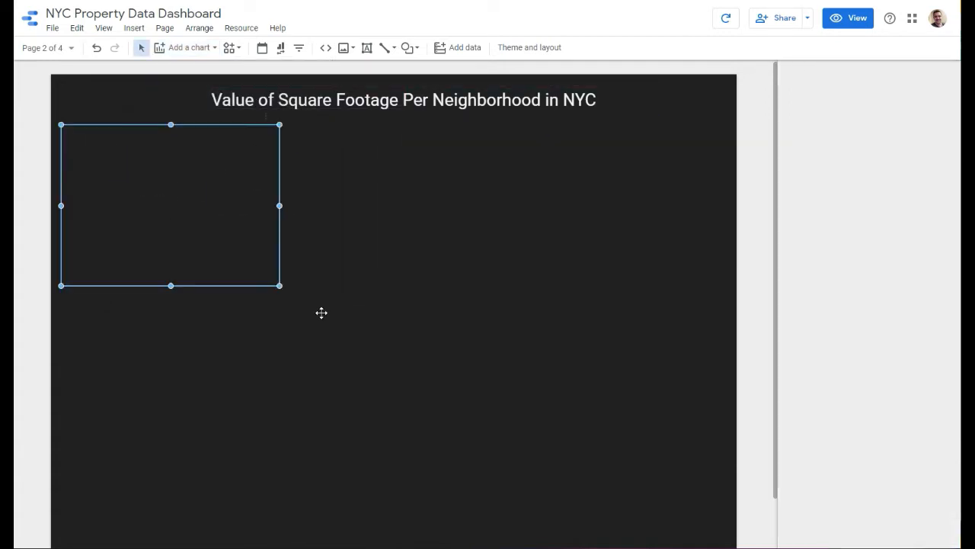
drag(280, 287, 724, 348)
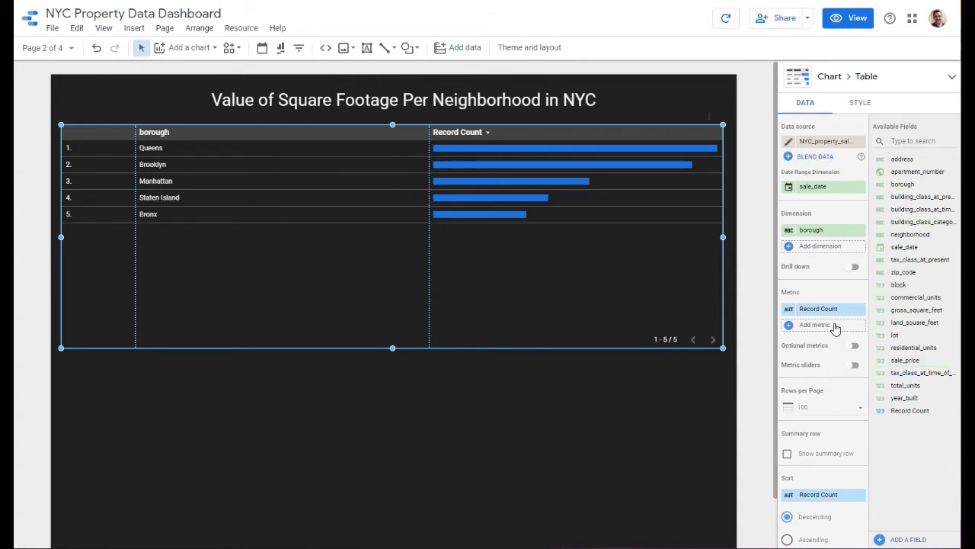
drag(911, 235, 821, 227)
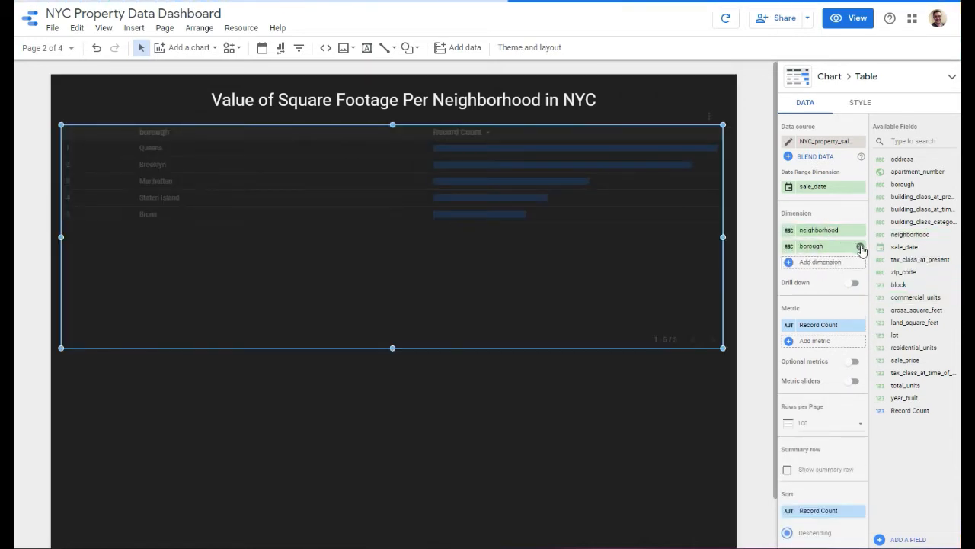
click(860, 246)
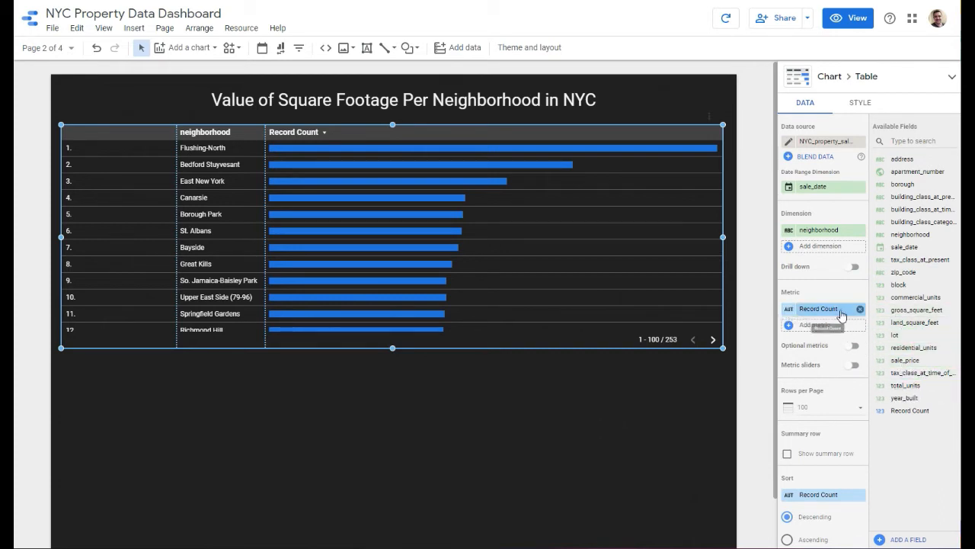
Create a calculated metric field named "Average Price Per Sq Ft" and begin its formula with AVG(sale_price) divided by a sum
click(791, 326)
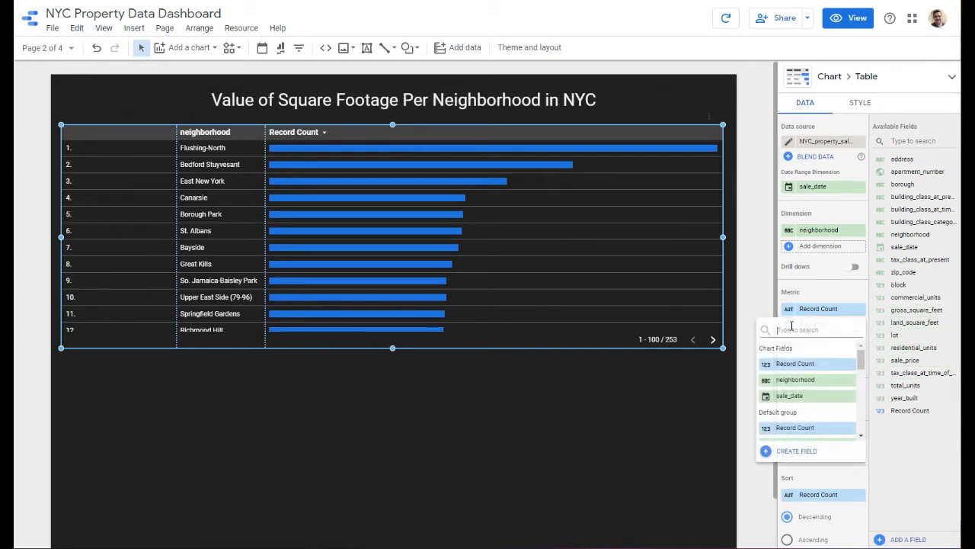
click(795, 453)
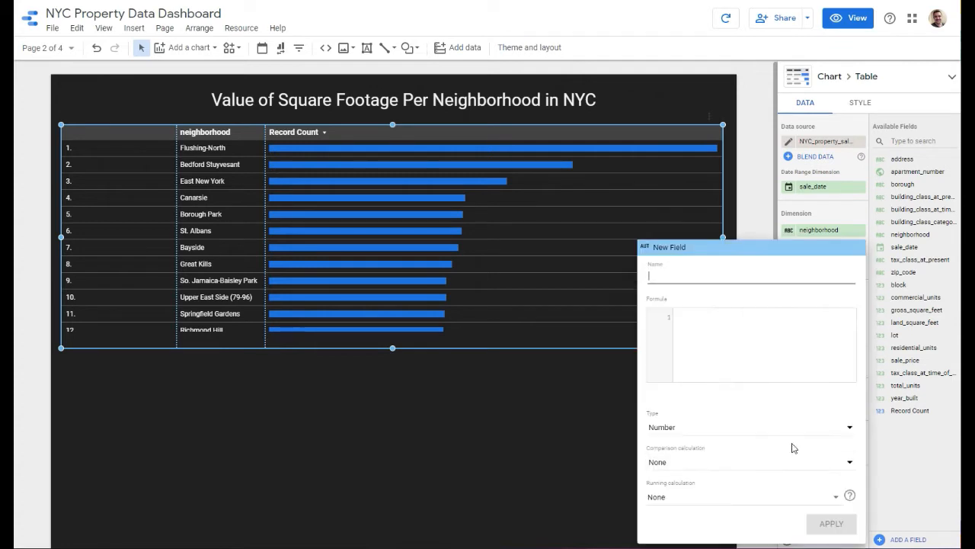
text(Average Price Per Sq Ft)
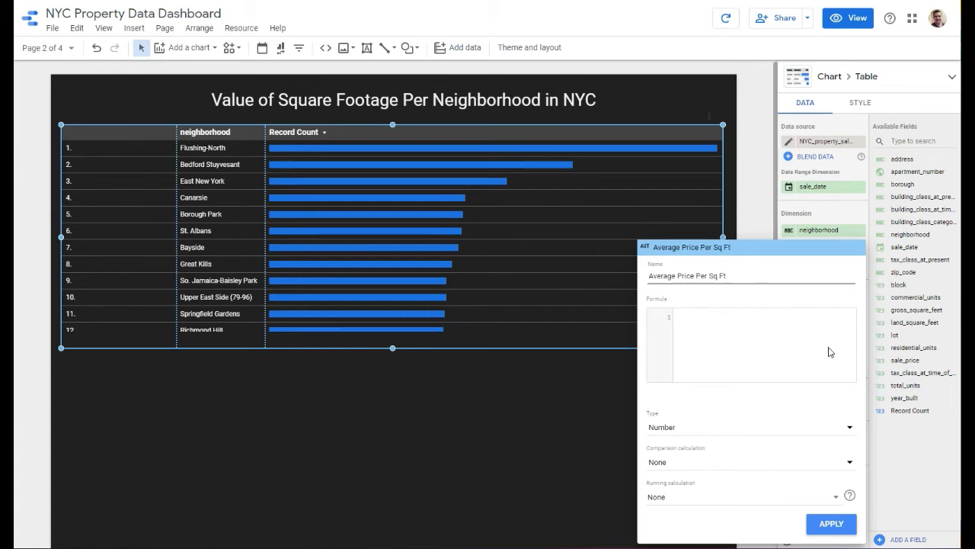
click(763, 341)
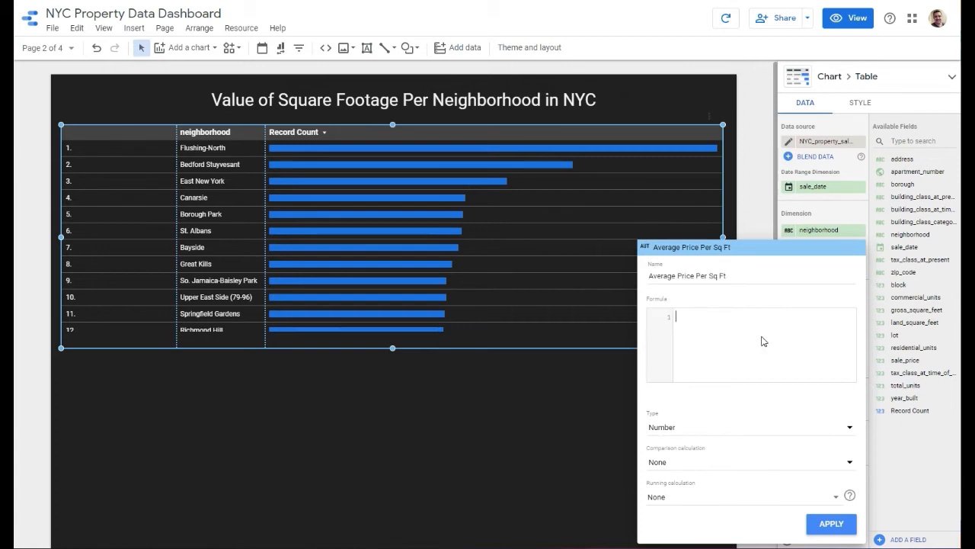
text(AV)
key(Return)
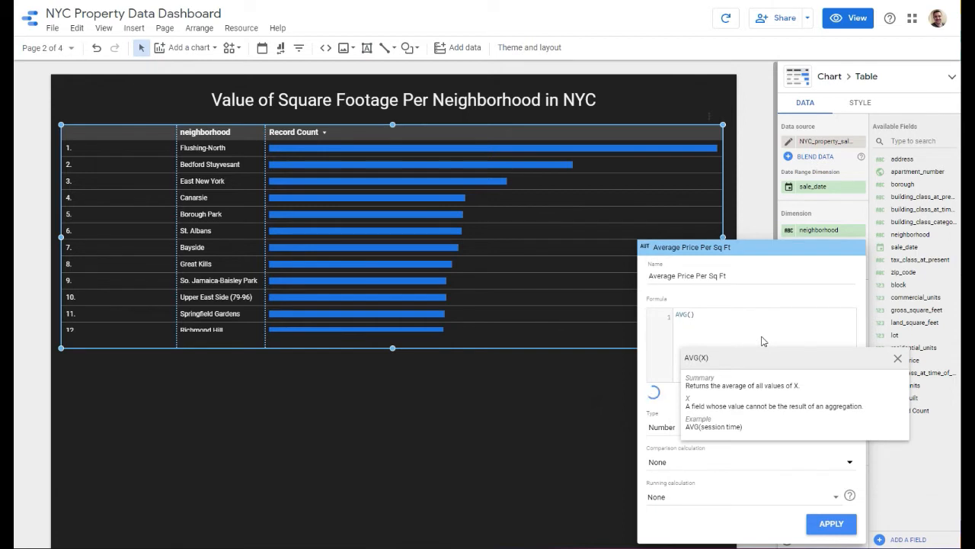
text(sal)
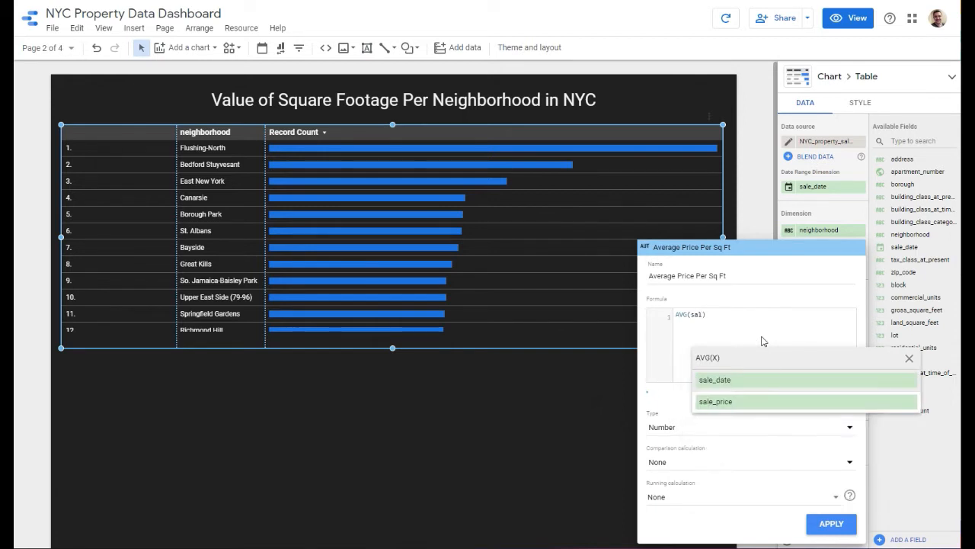
click(735, 402)
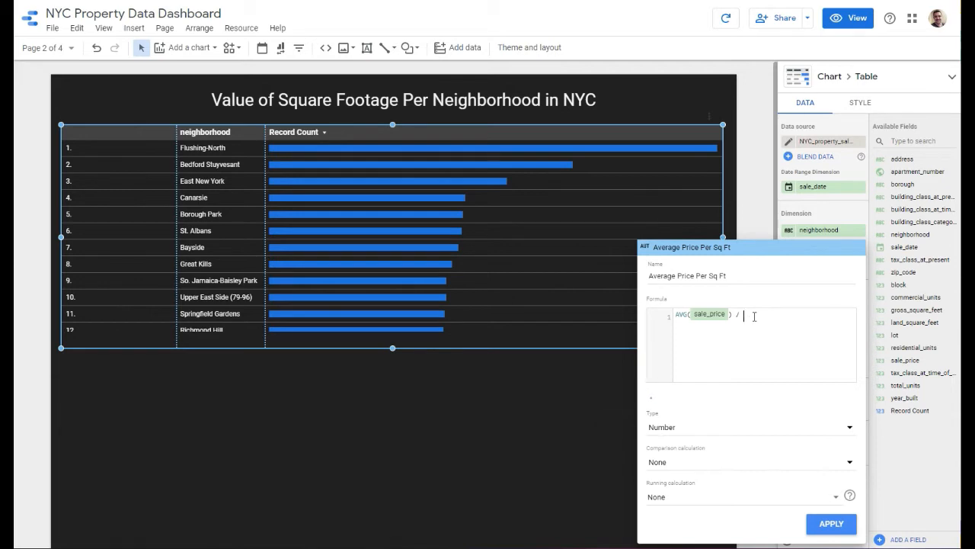
text(/ )
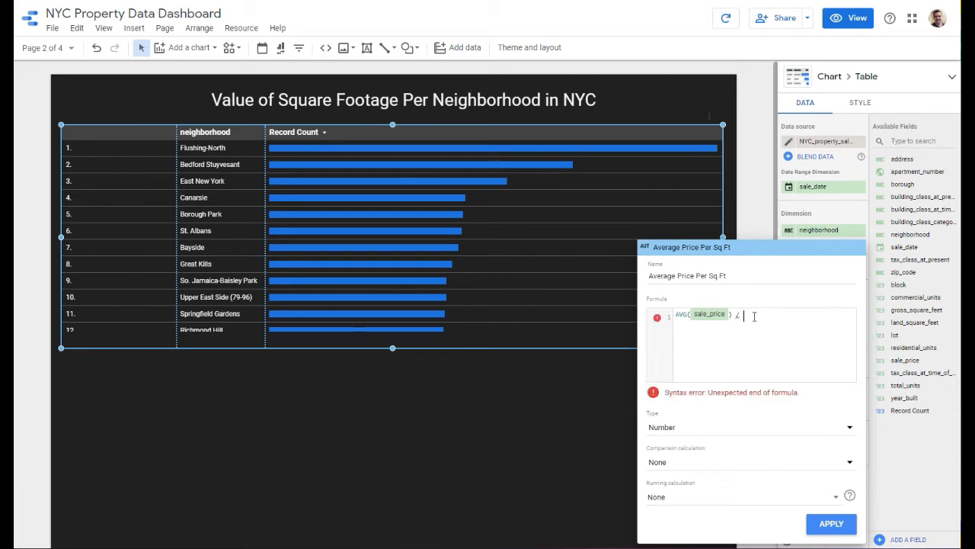
text(a)
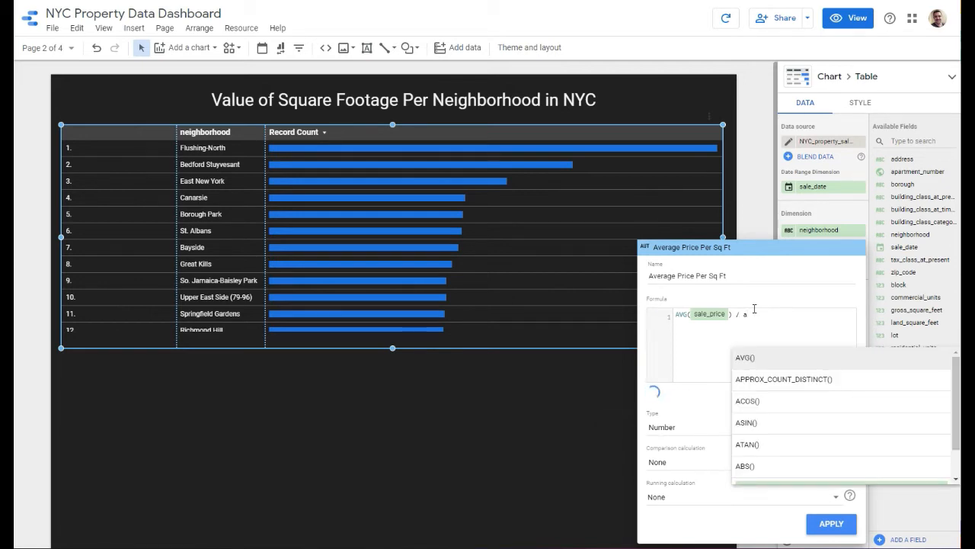
key(BackSpace)
text(sum)
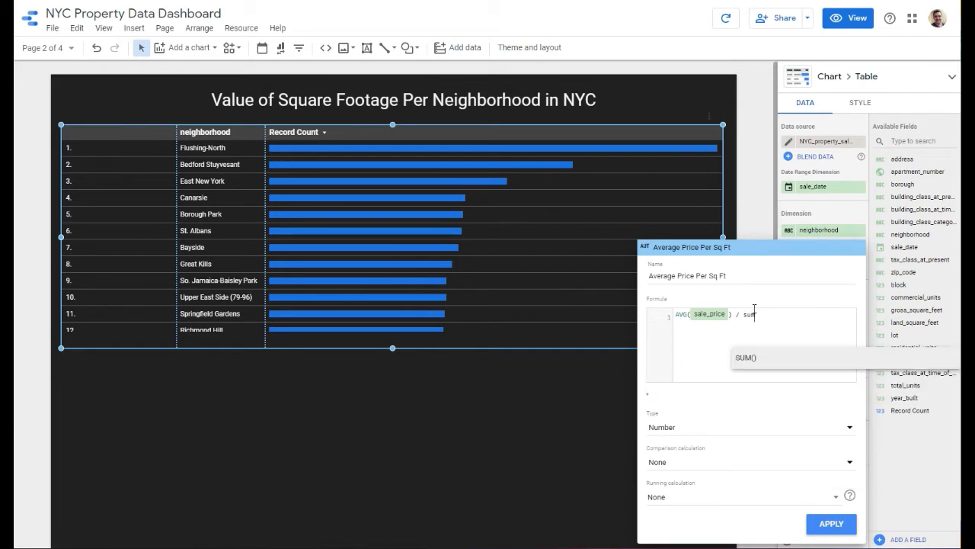
Change the field's formula to SUM(sale_price) / SUM(gross_square_feet)
drag(732, 316, 681, 315)
click(681, 316)
double_click(681, 315)
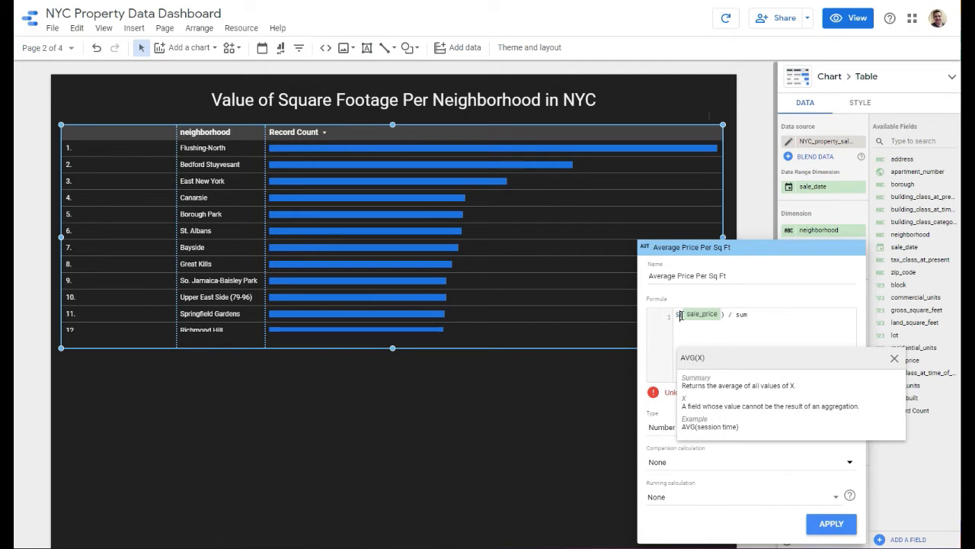
text(SUM)
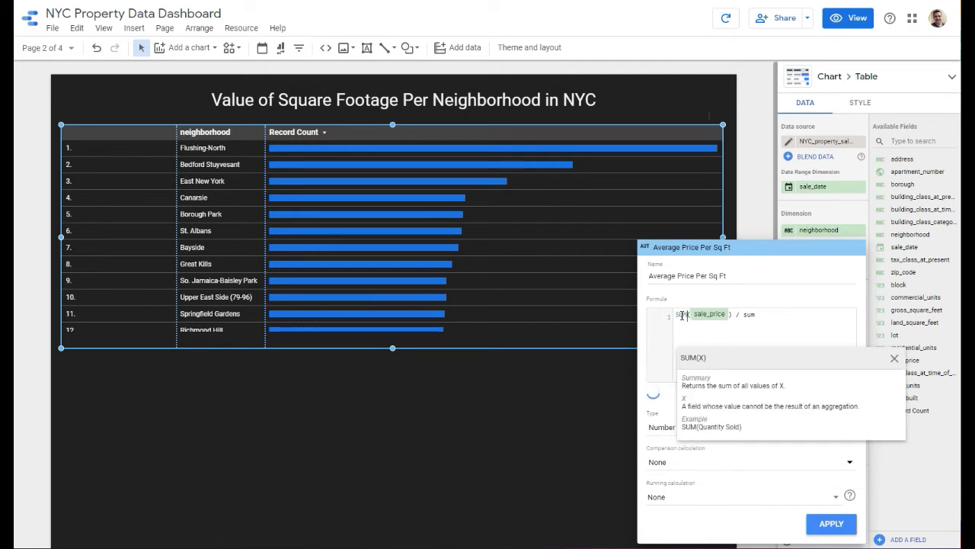
double_click(751, 316)
text(SU)
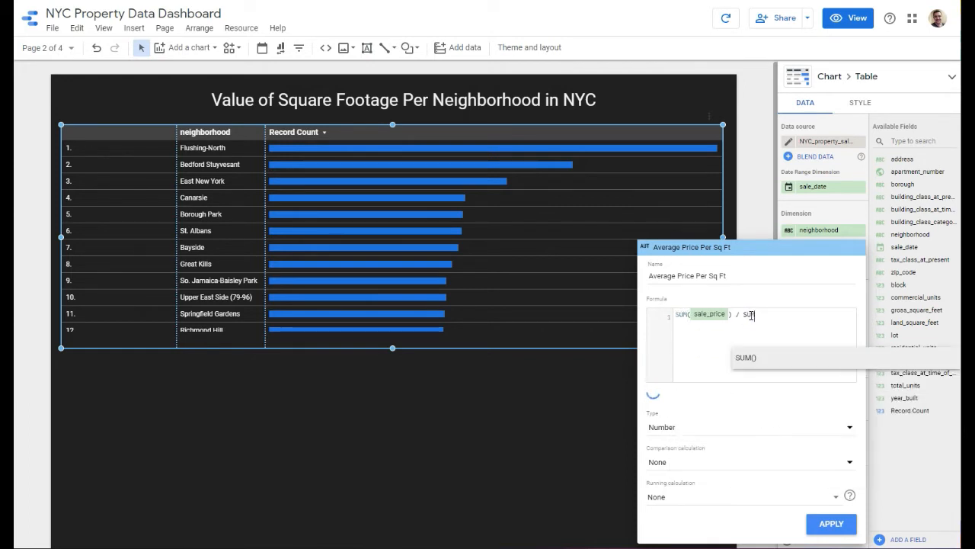
text(M(sq)
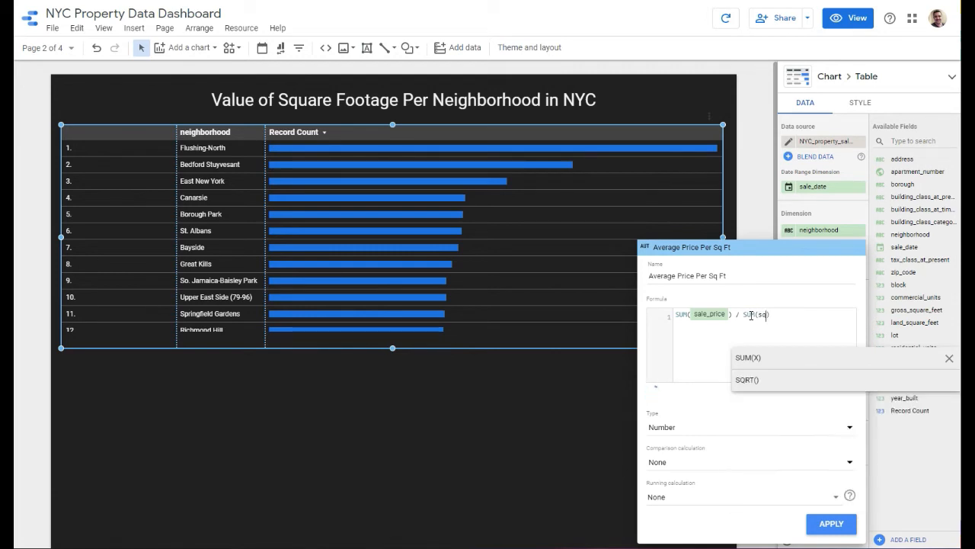
key(BackSpace)
key(BackSpace)
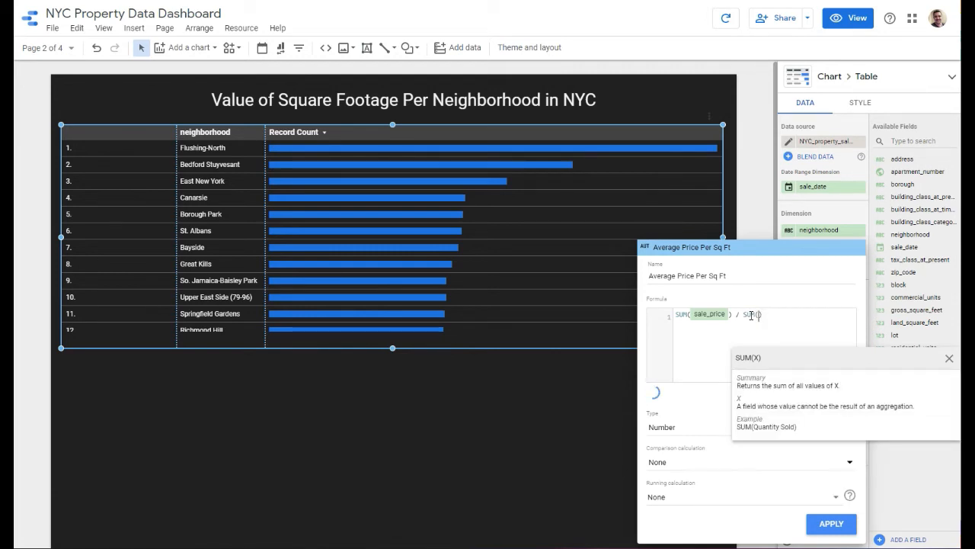
text(gro)
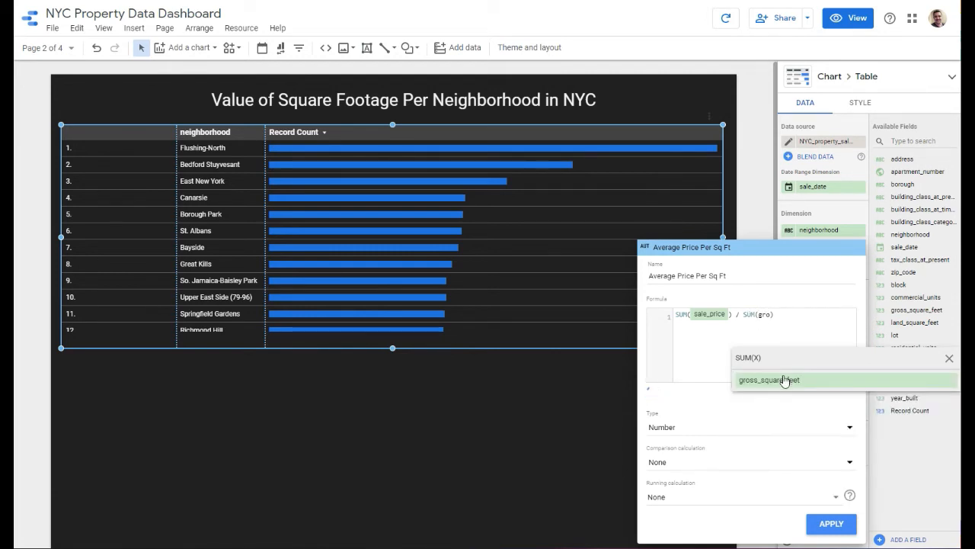
click(785, 379)
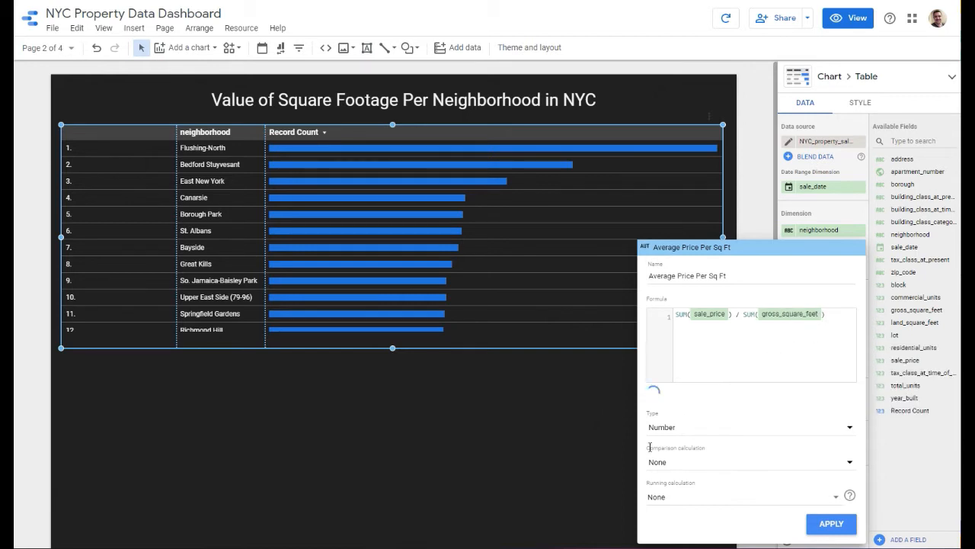
Apply the calculated field and remove Record Count, leaving Average Price Per Sq Ft as the table's only metric
click(821, 524)
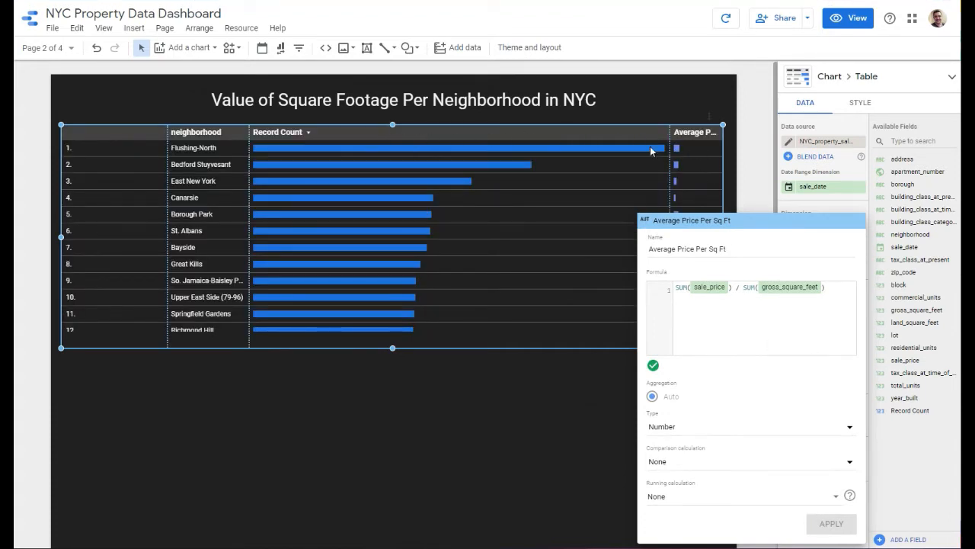
click(920, 465)
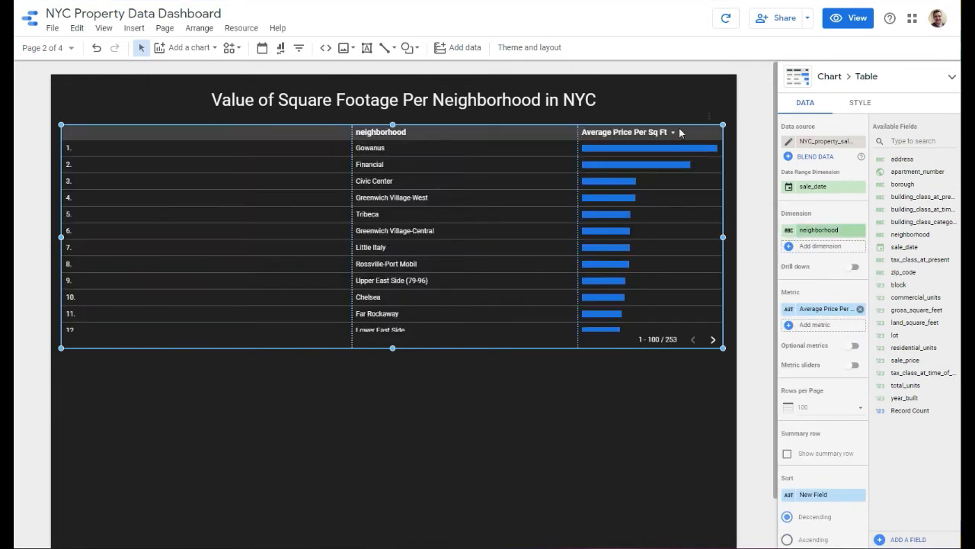
Show compact numbers beside the Average Price Per Sq Ft bars and color the bars green
click(863, 105)
scroll(856, 344, down, 1)
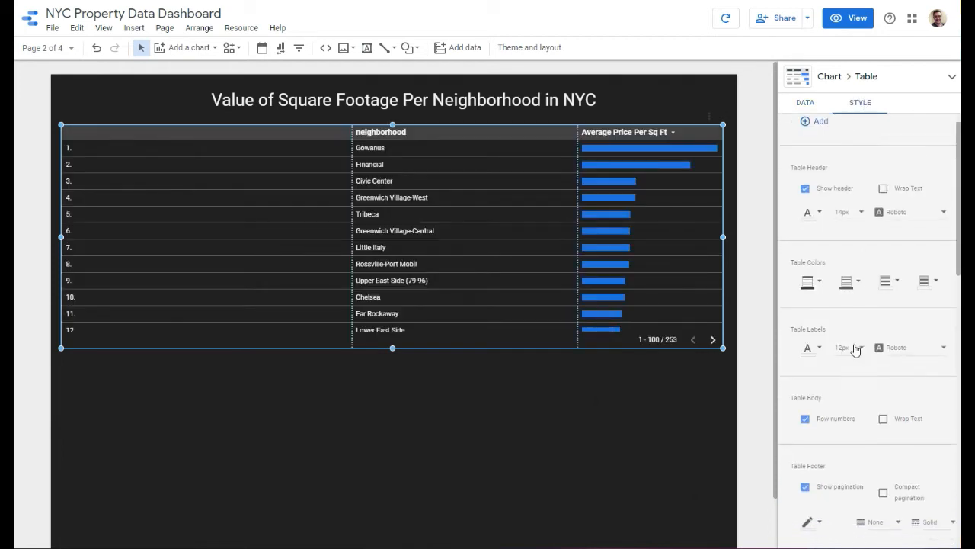
scroll(901, 371, down, 1)
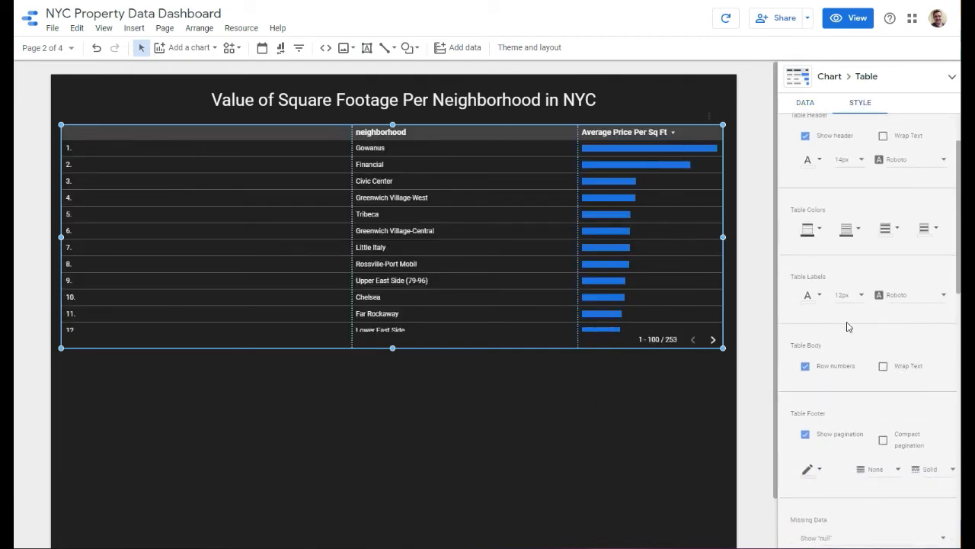
scroll(849, 326, down, 4)
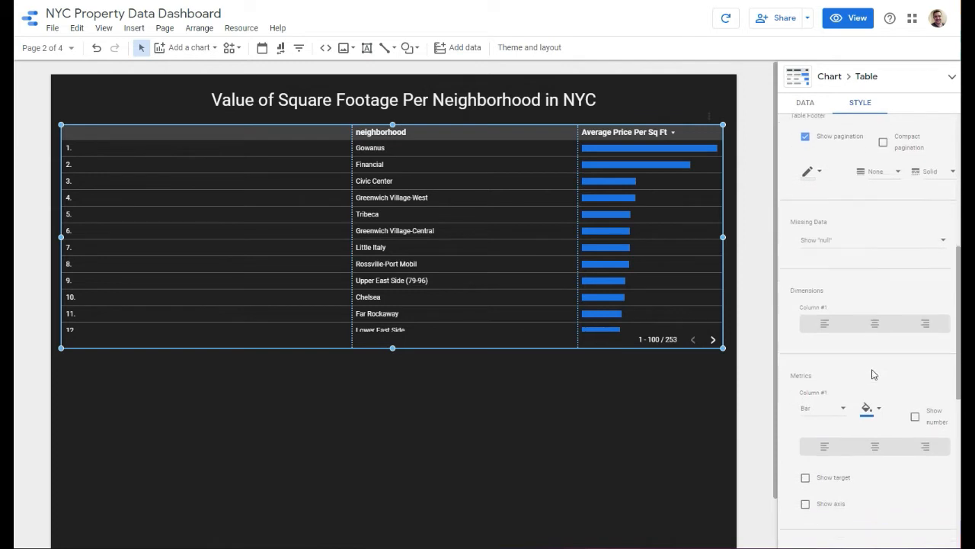
scroll(873, 374, down, 2)
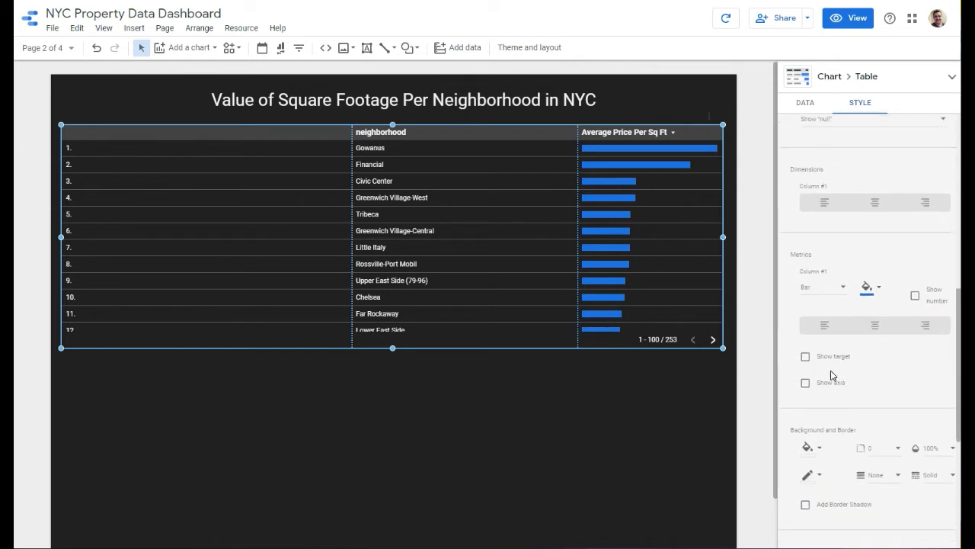
click(915, 296)
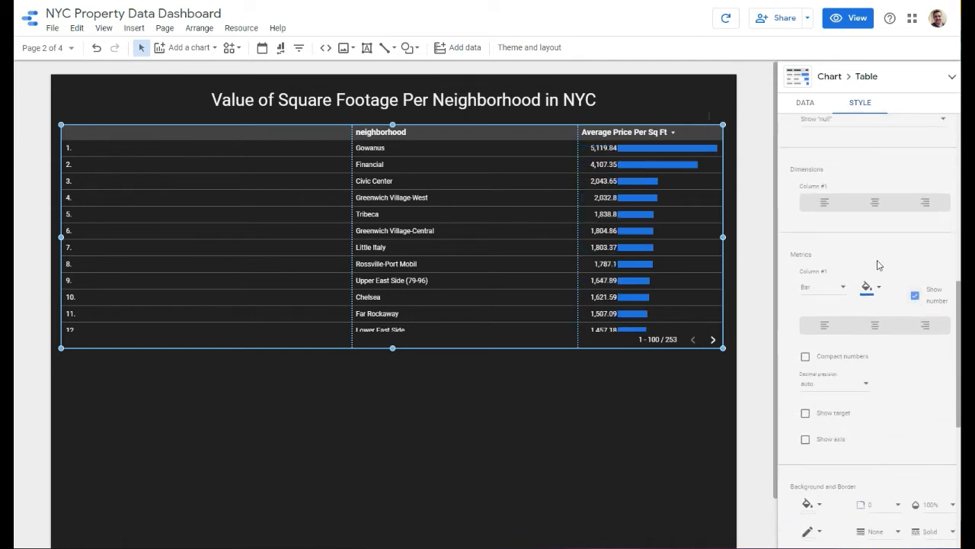
click(807, 357)
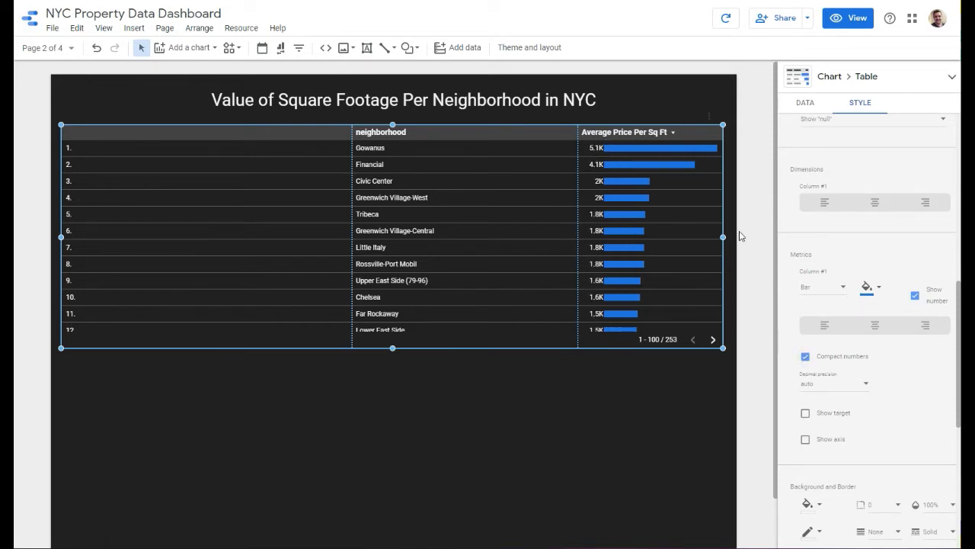
click(869, 287)
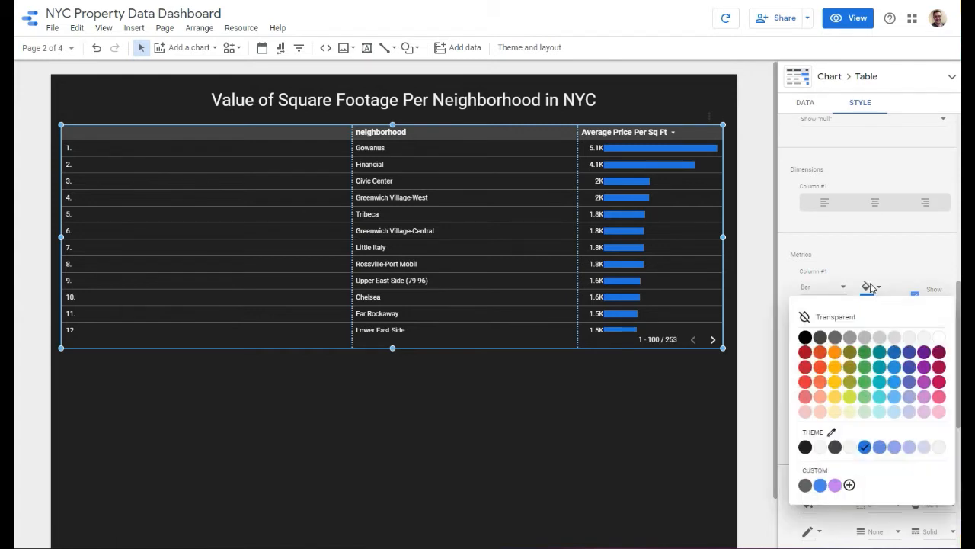
click(864, 352)
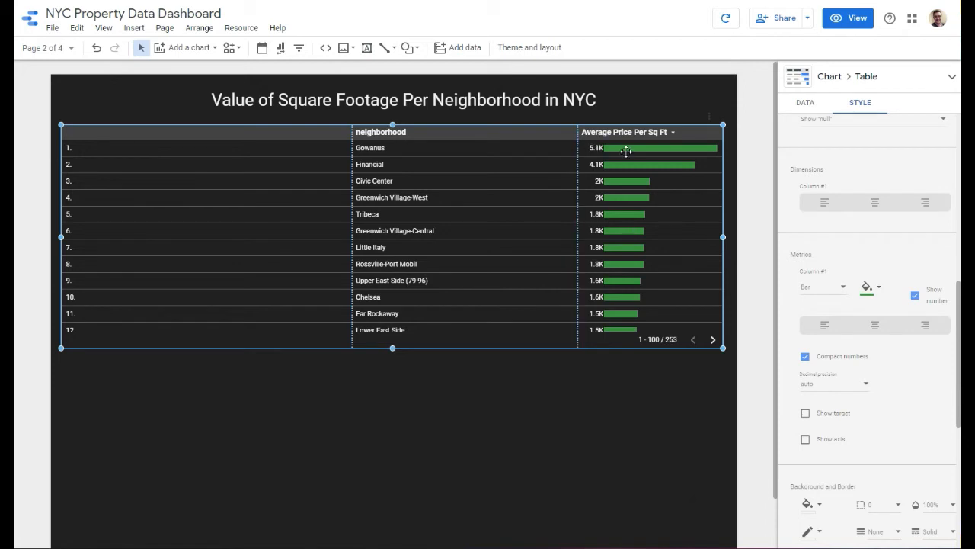
Set the table's chart header to Always show and its font color to white
scroll(884, 392, down, 5)
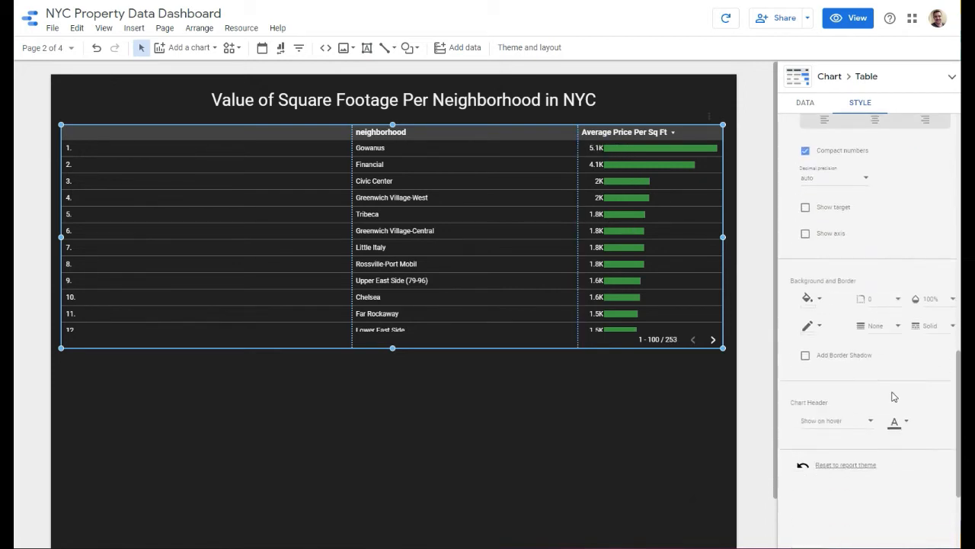
click(869, 287)
click(839, 257)
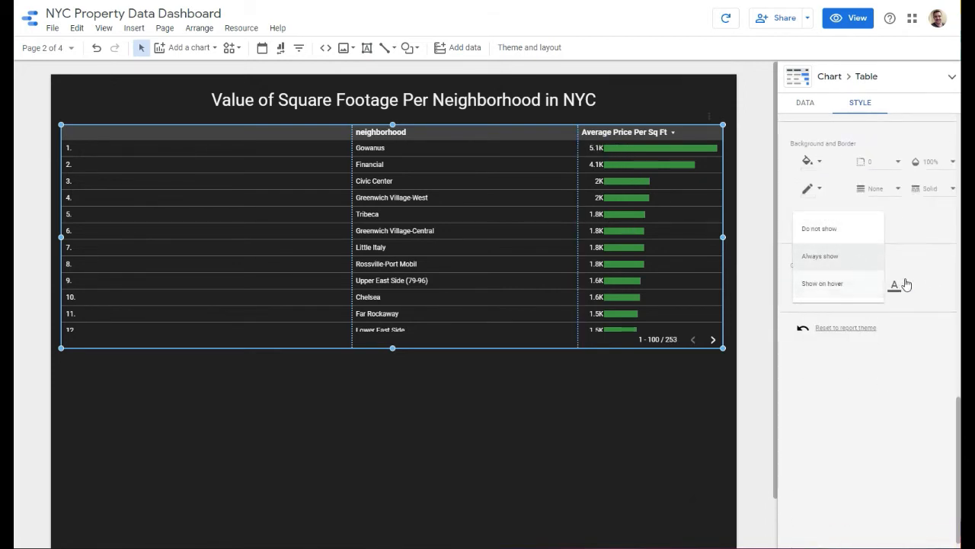
click(904, 285)
click(939, 334)
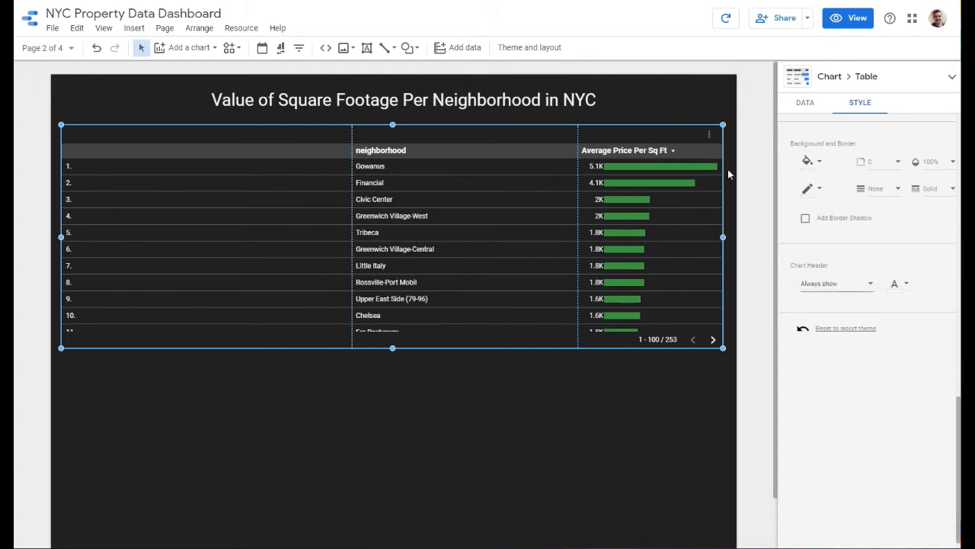
Turn off row numbers in the Average Price Per Sq Ft table
scroll(789, 203, up, 10)
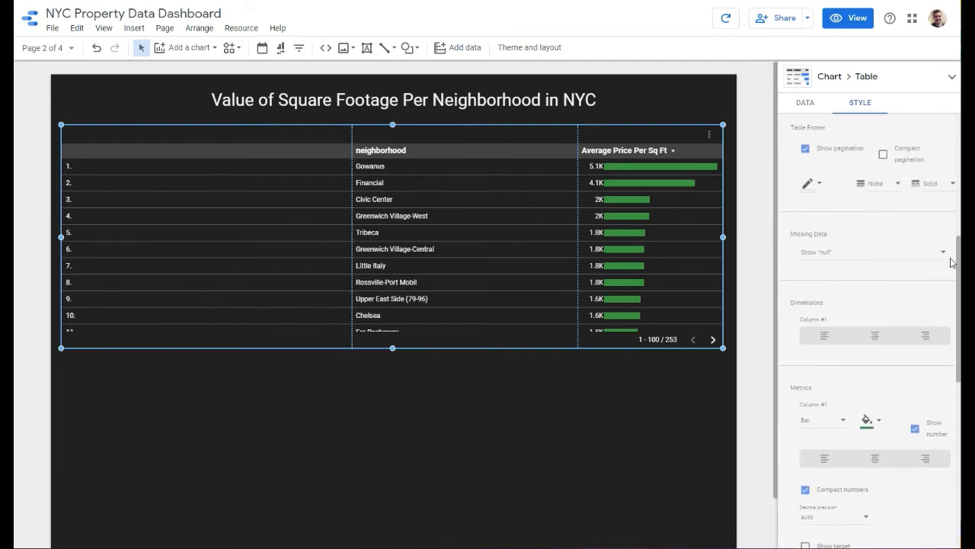
scroll(945, 267, up, 5)
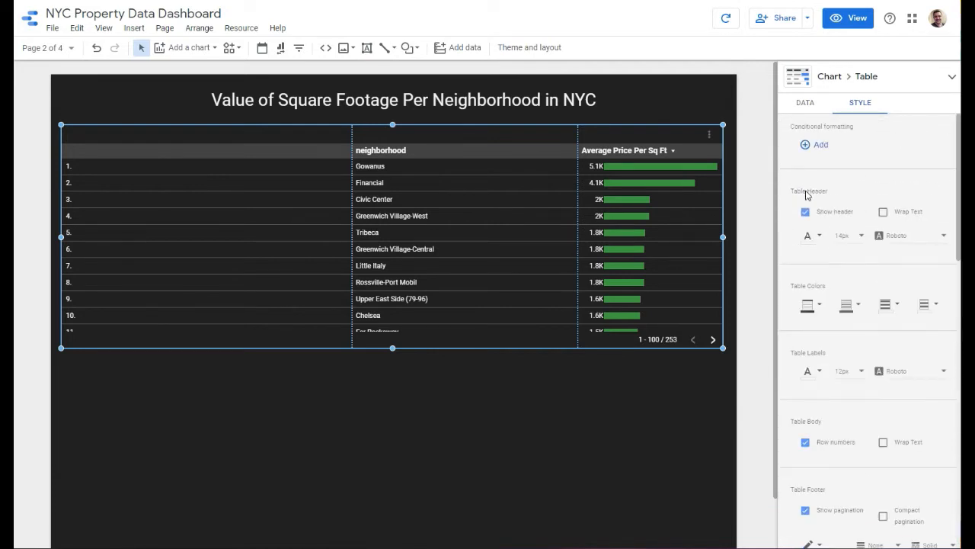
click(806, 442)
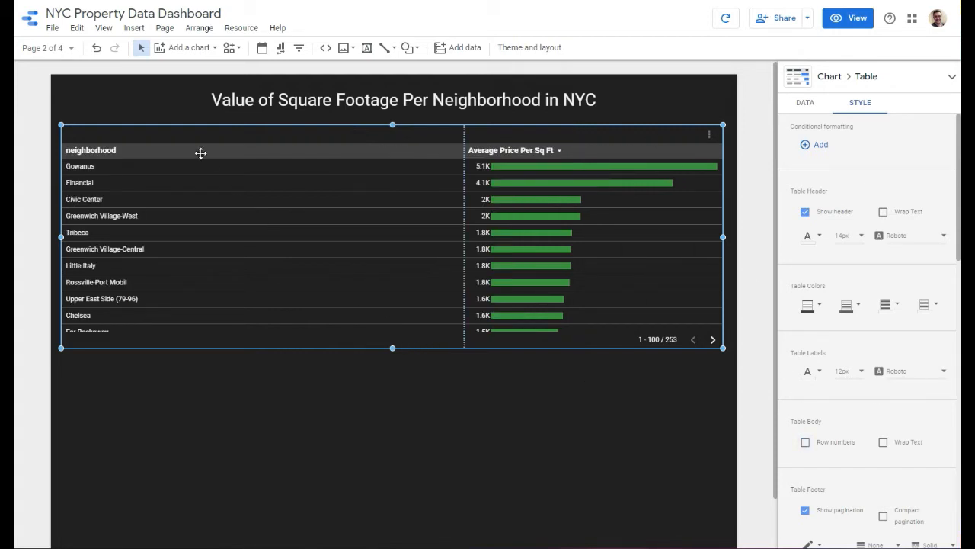
Rename the table's neighborhood dimension as Neighborhood
click(808, 105)
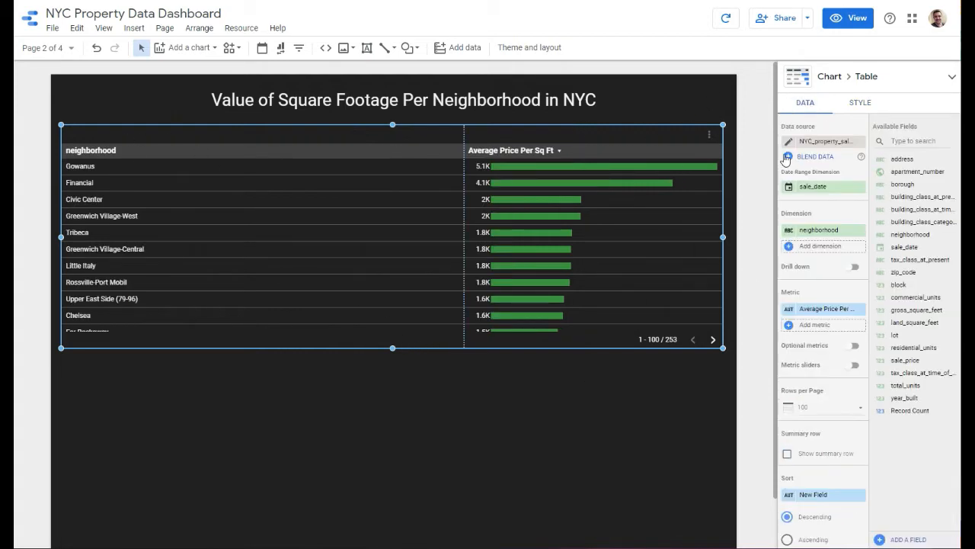
click(789, 230)
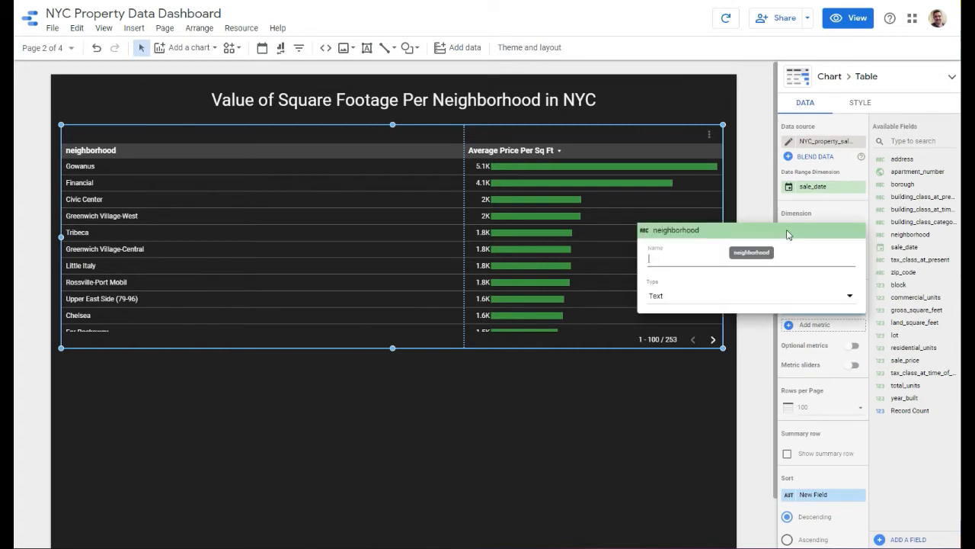
text(Ne)
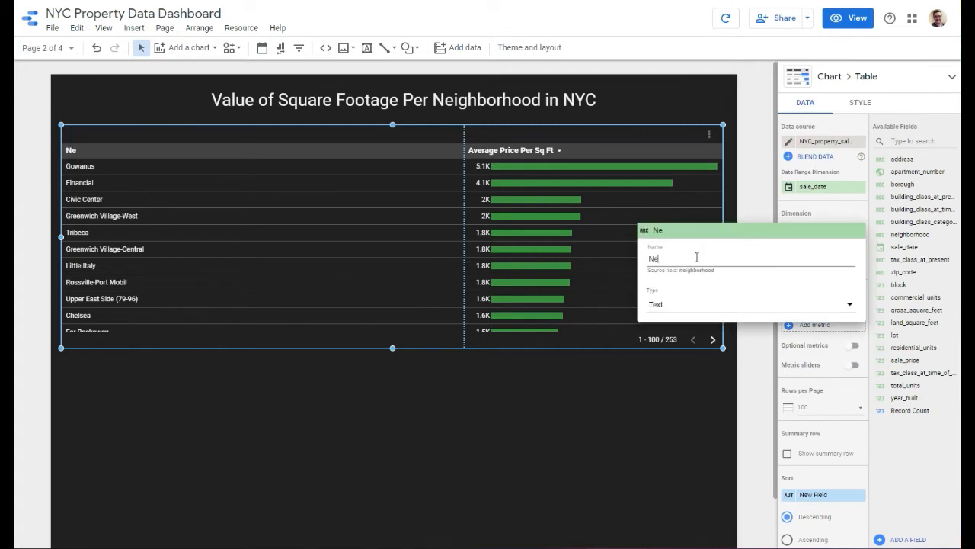
text(ighborhood)
double_click(706, 261)
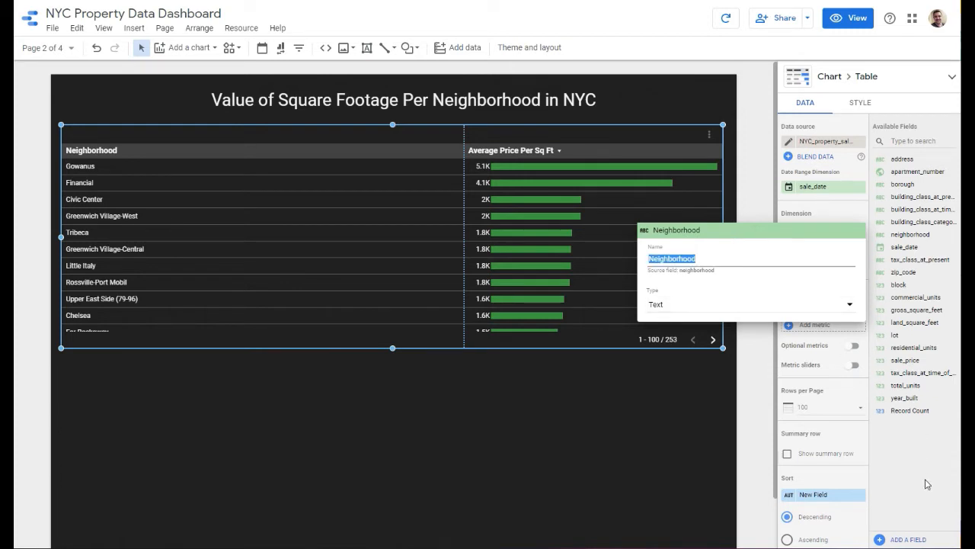
click(958, 439)
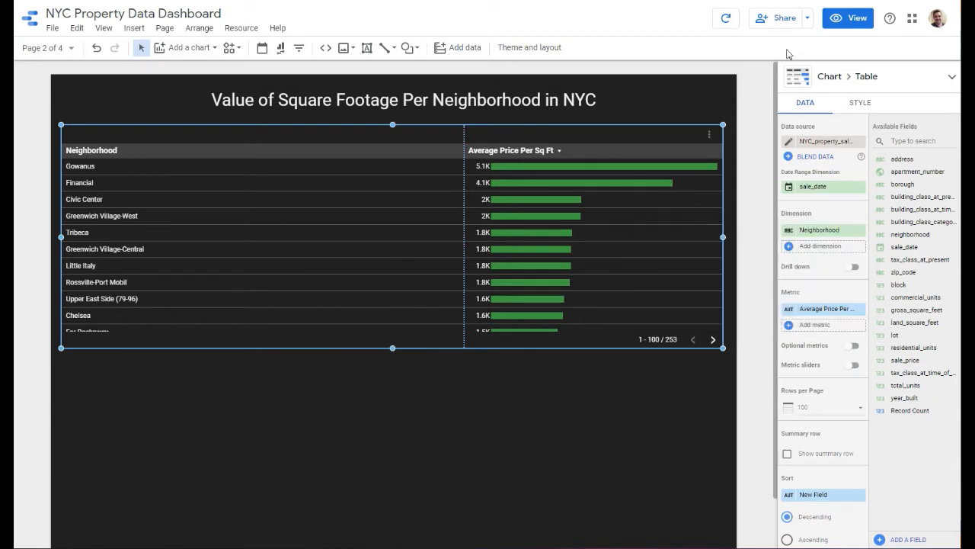
On the Value of Properties Per Neighborhood page, rename the Average Sale Price table's neighborhood dimension as Neighborhood
click(741, 76)
click(66, 47)
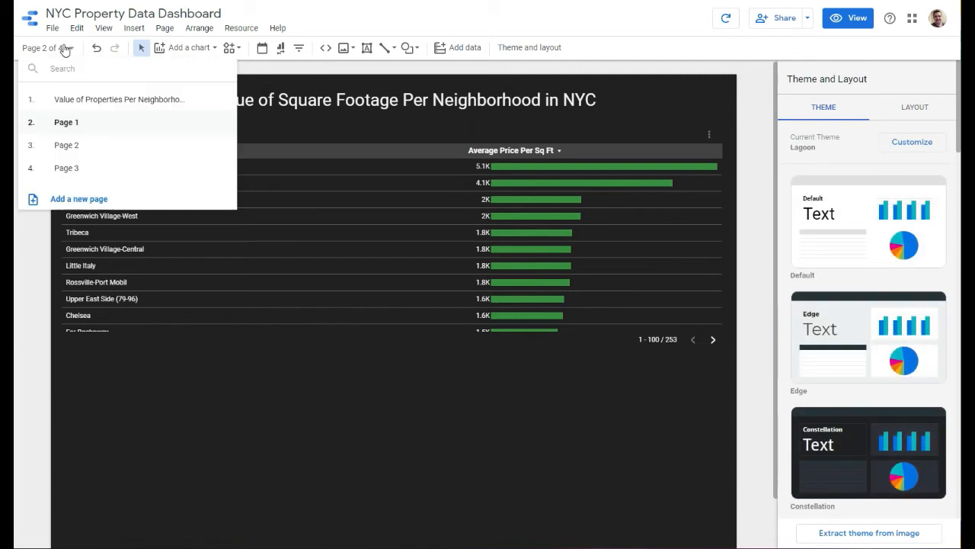
click(105, 103)
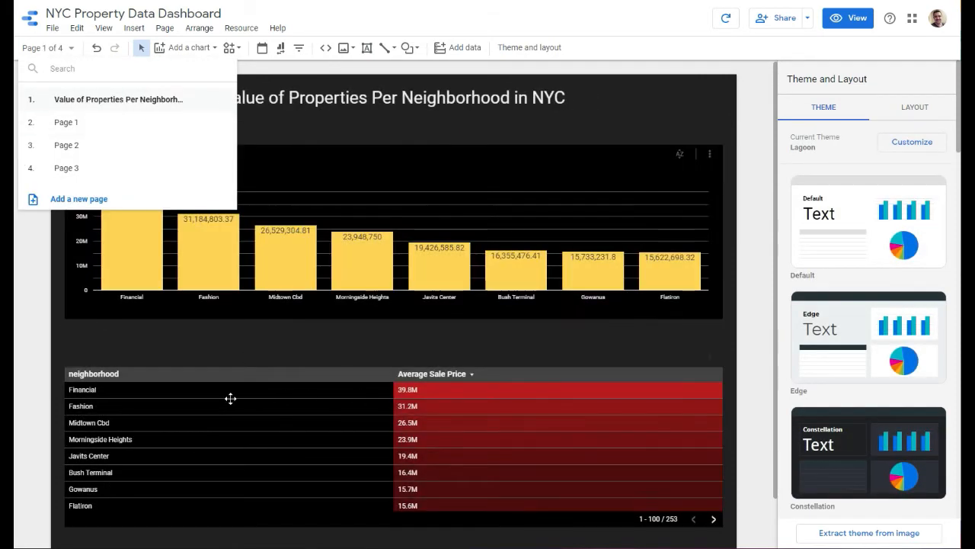
click(147, 378)
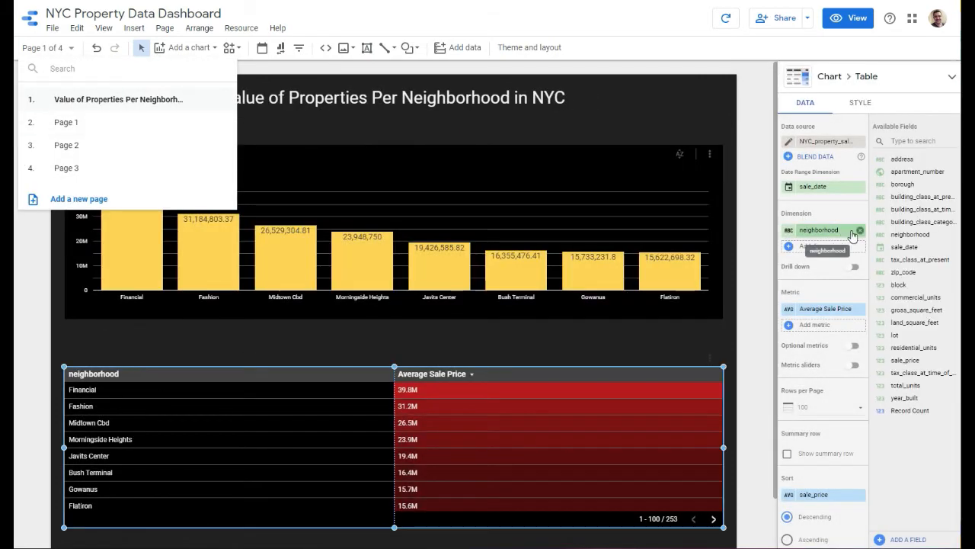
click(791, 235)
click(703, 258)
text(Neighborhood)
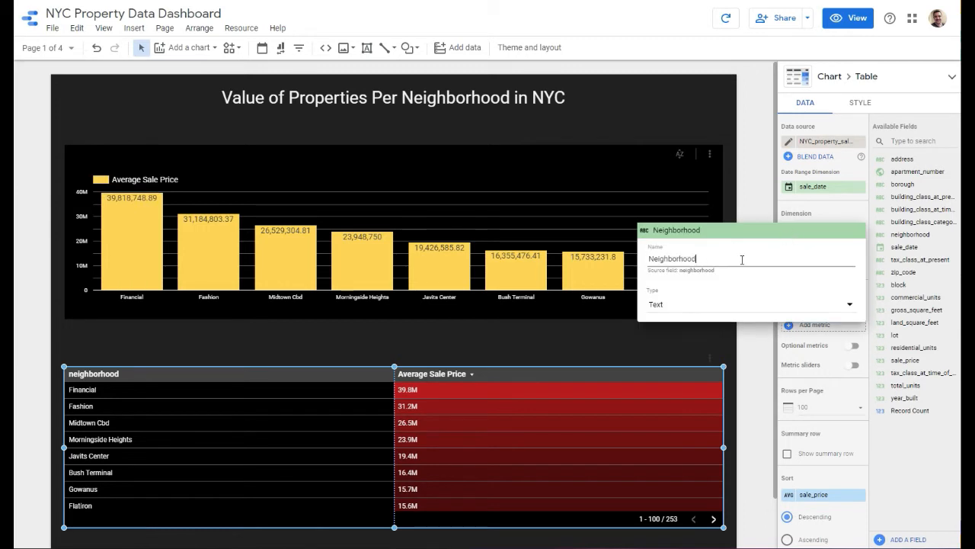
click(919, 454)
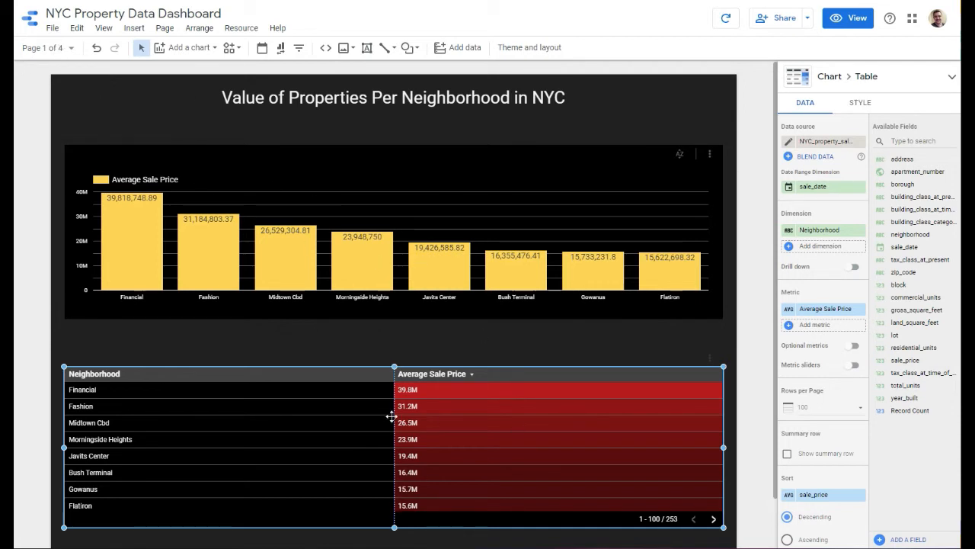
Rename the report's second page with its title text, Value of Square Footage Per Neighborhood in NYC
click(43, 48)
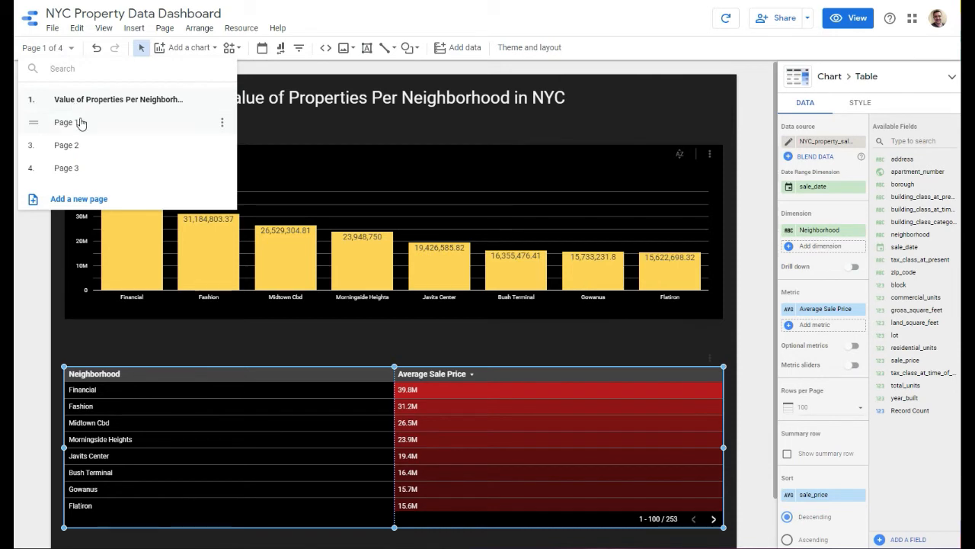
click(81, 122)
click(417, 100)
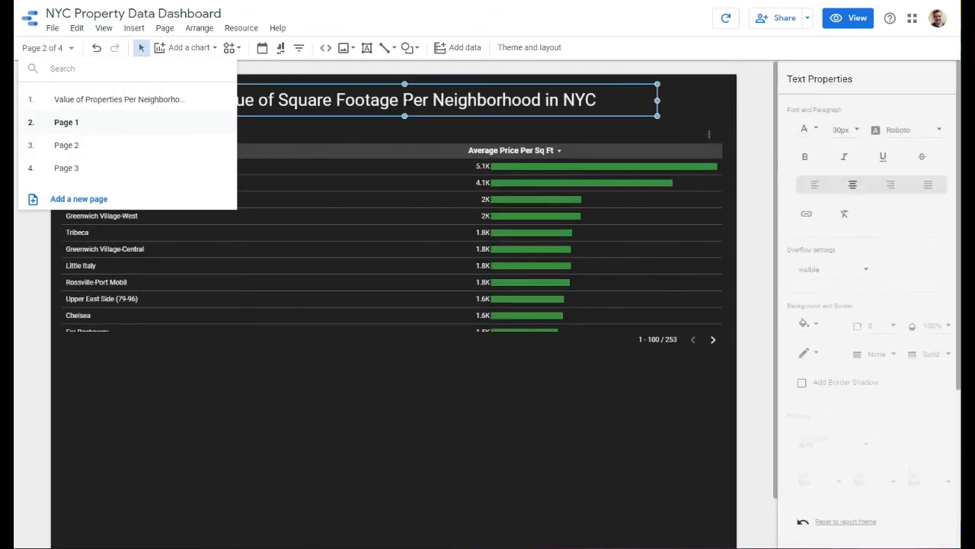
double_click(417, 100)
key(ctrl+a)
key(ctrl+c)
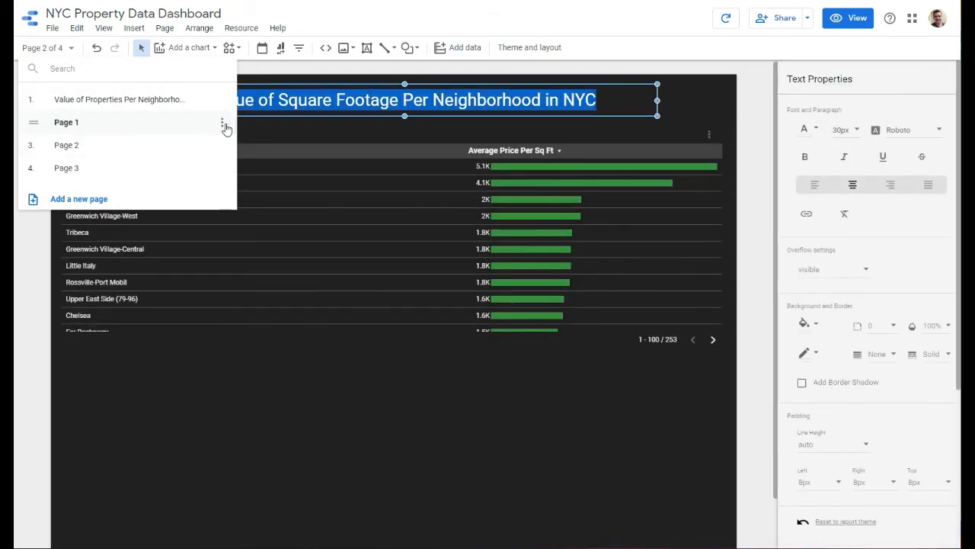
click(223, 124)
click(234, 125)
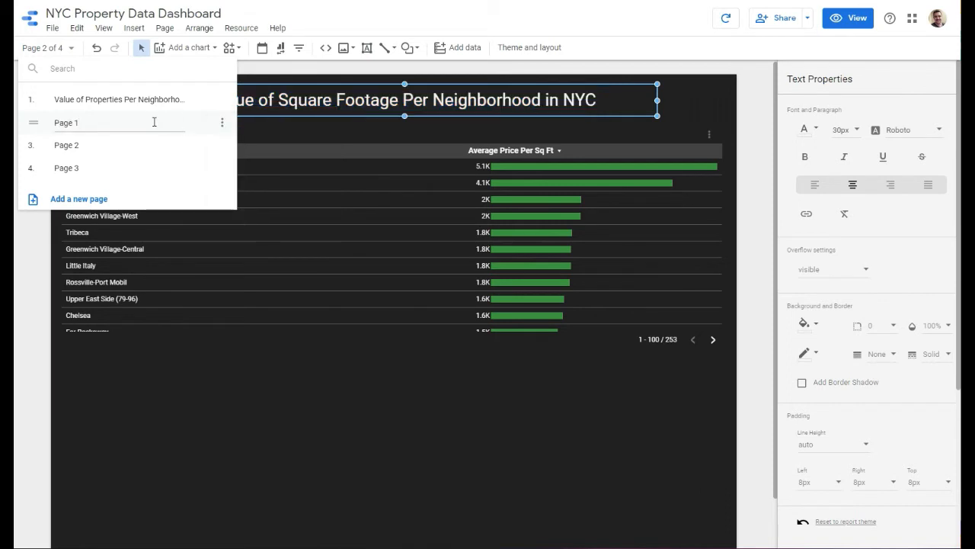
key(ctrl+a)
key(ctrl+v)
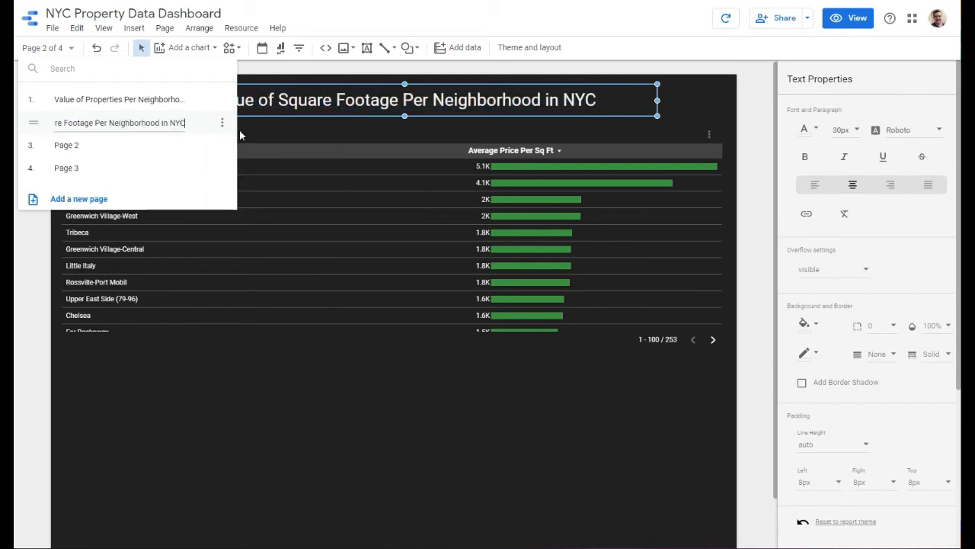
click(341, 129)
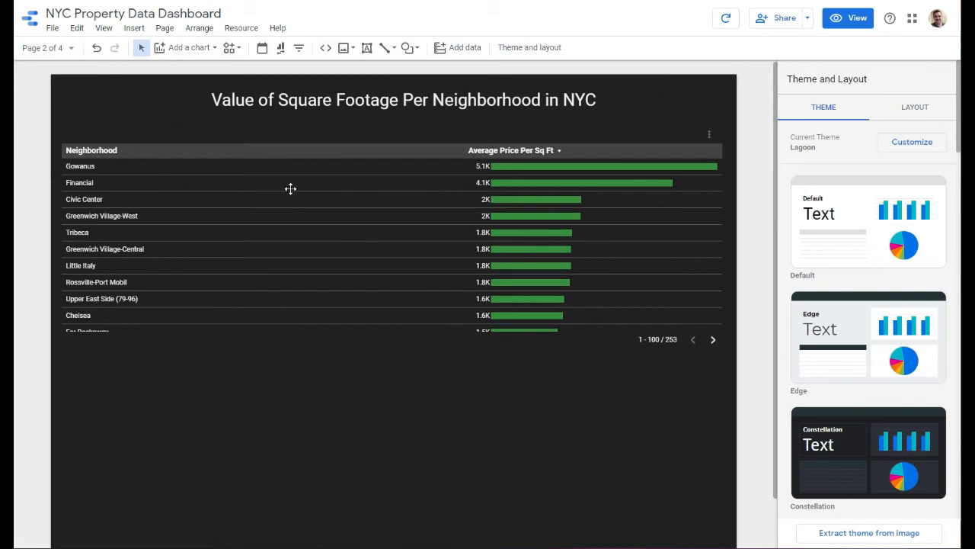
Add a treemap below the square footage table, widen it to about the table's width and align it under the table
click(189, 47)
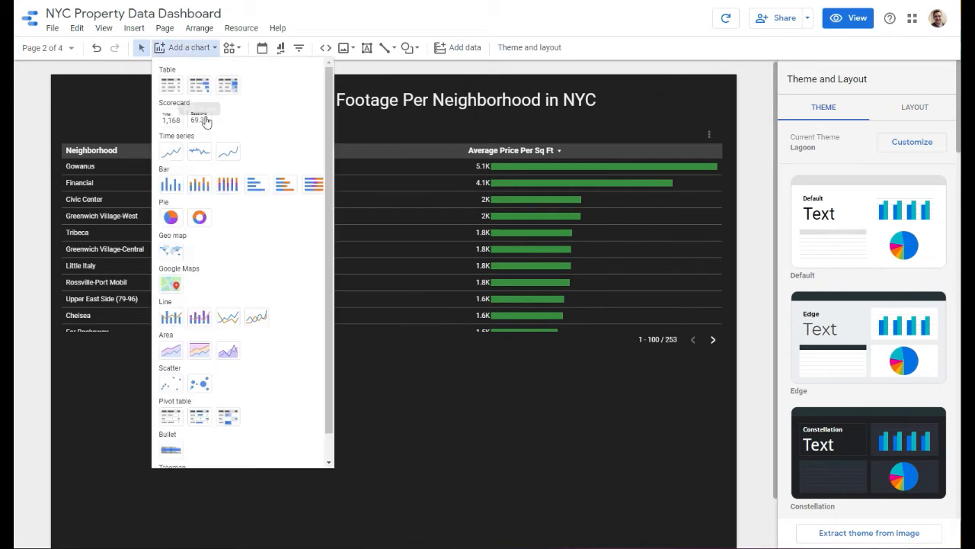
scroll(259, 335, down, 2)
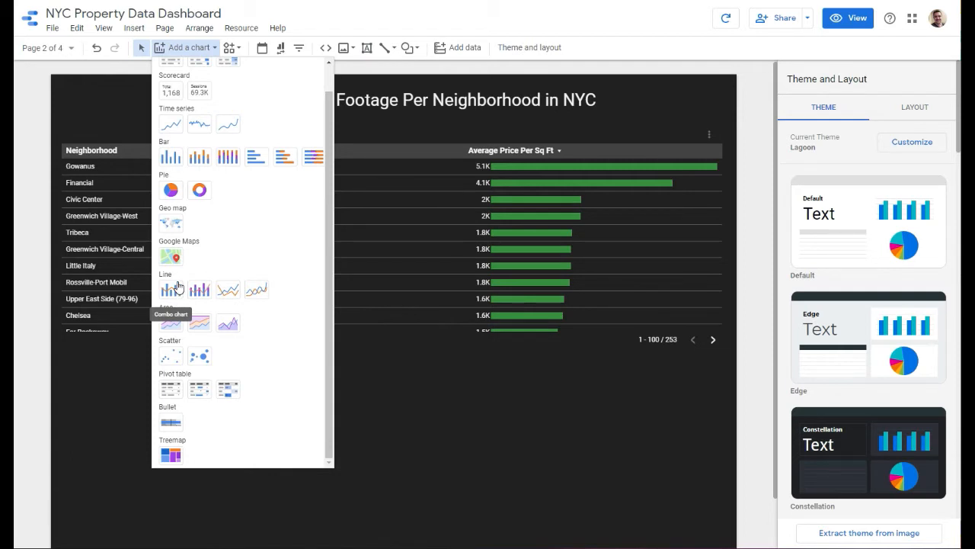
click(171, 455)
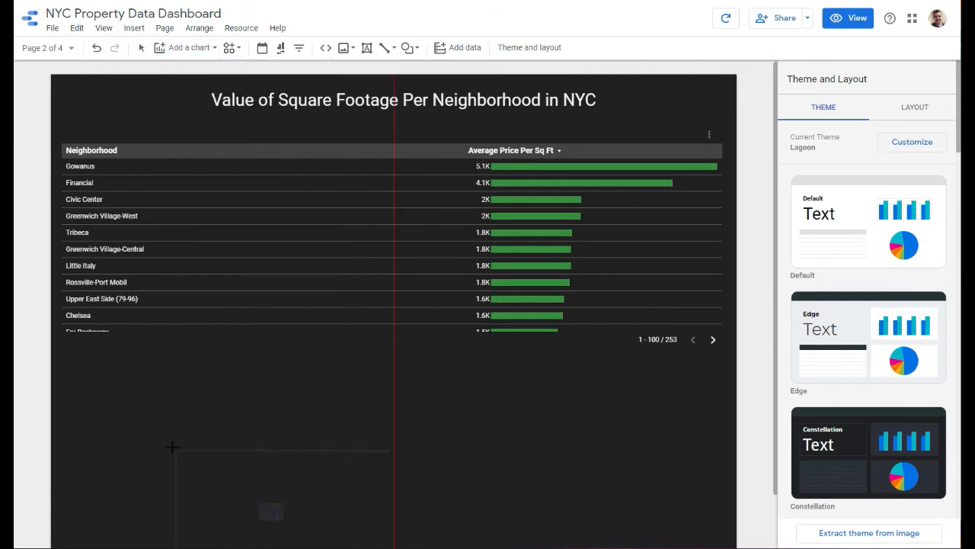
click(67, 357)
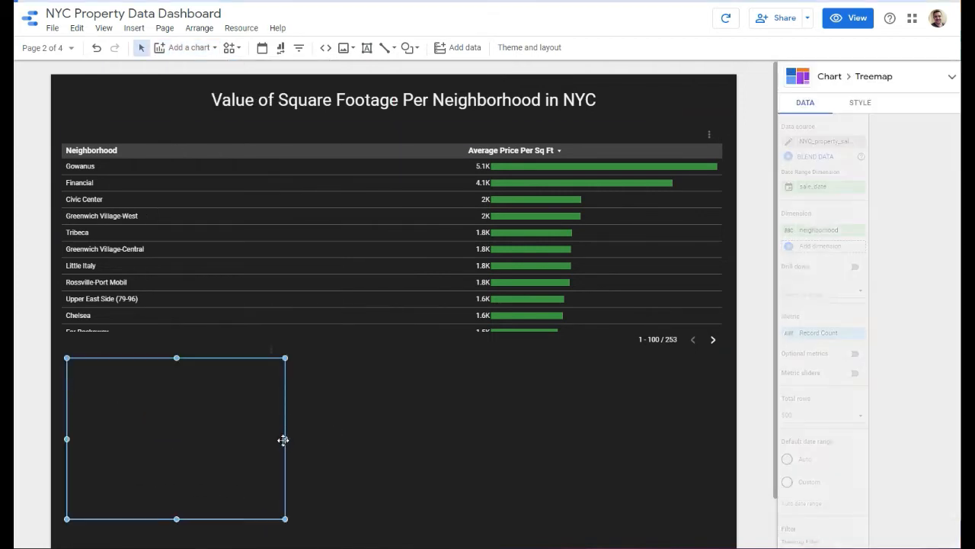
drag(284, 439, 417, 439)
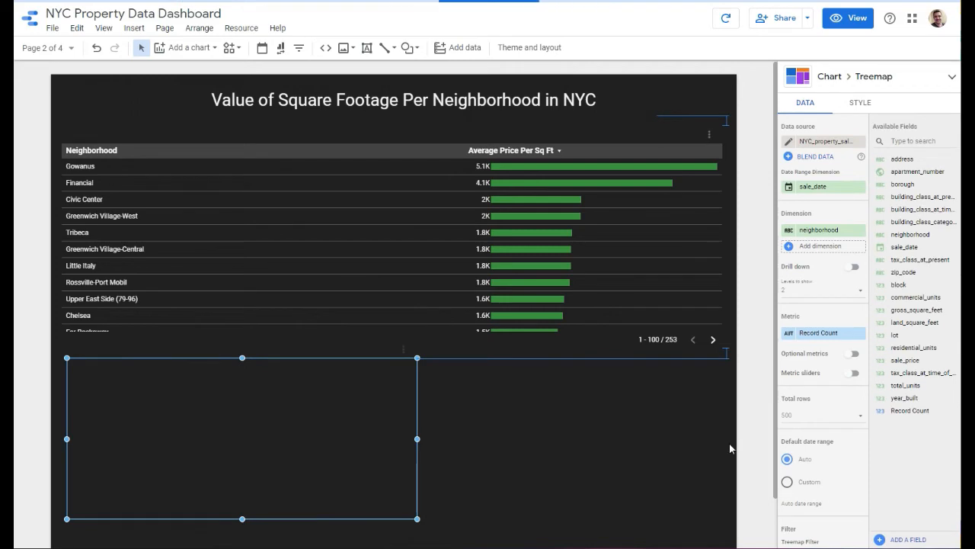
scroll(730, 492, down, 1)
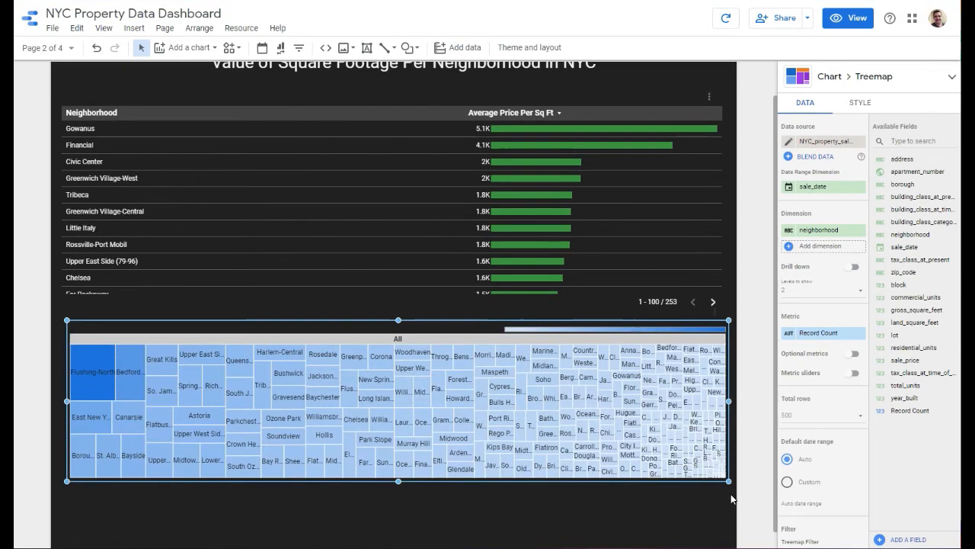
mouse_move(655, 413)
mouse_down()
mouse_move(646, 423)
mouse_move(648, 416)
mouse_up()
Copy the formula of the table's Average Price Per Sq Ft metric and select the treemap
click(616, 220)
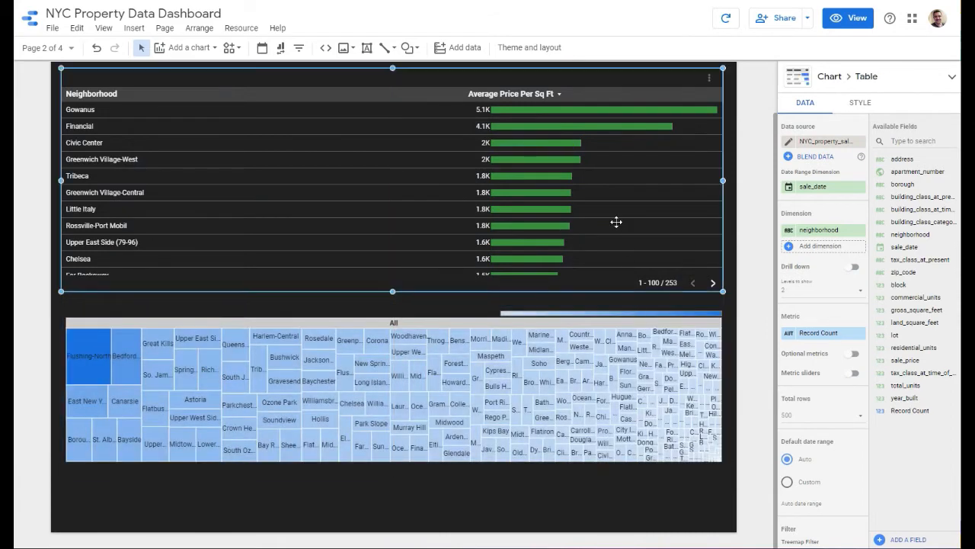
click(822, 309)
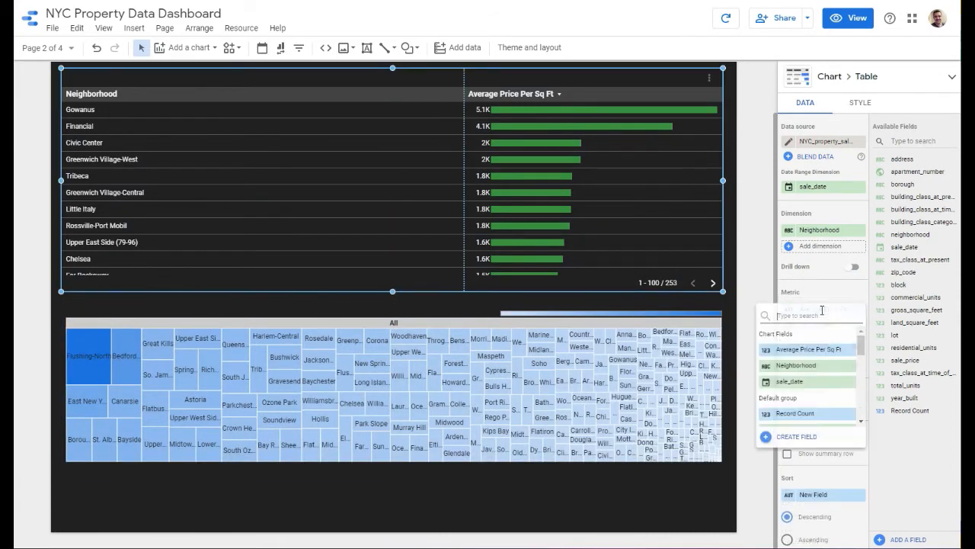
click(805, 305)
click(789, 311)
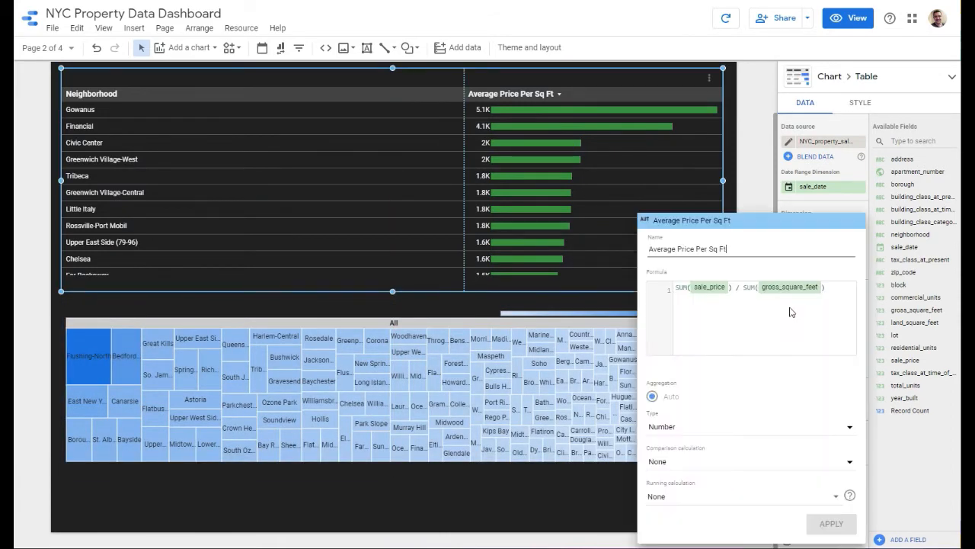
triple_click(836, 283)
key(ctrl+c)
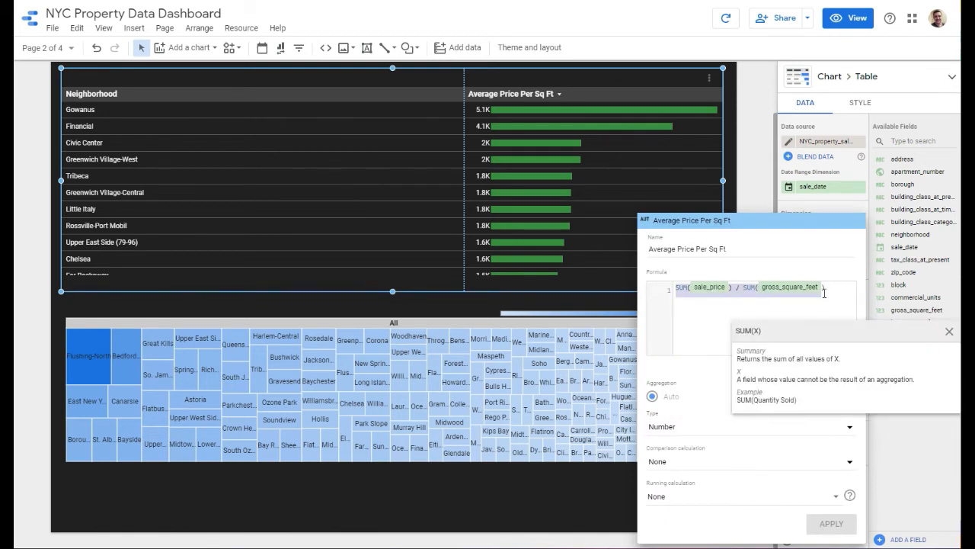
click(918, 441)
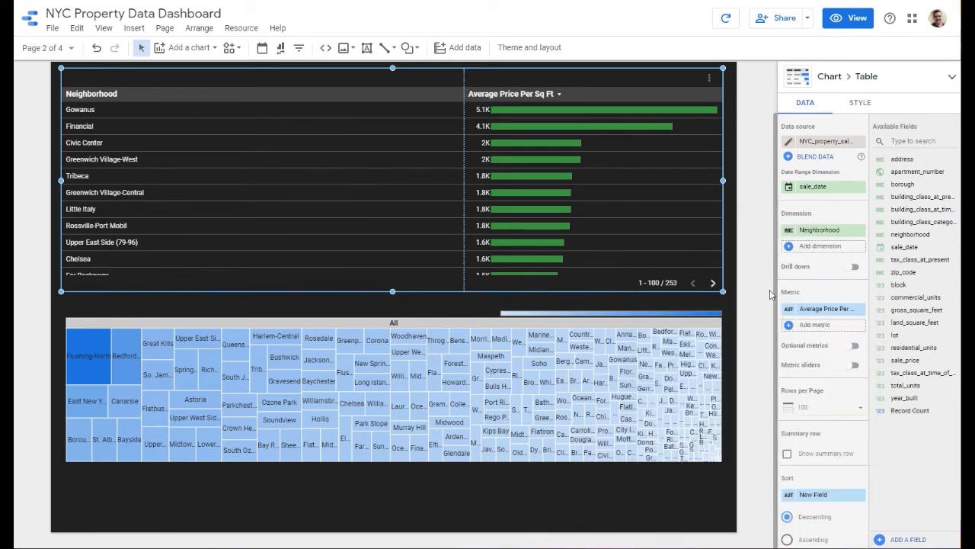
click(640, 357)
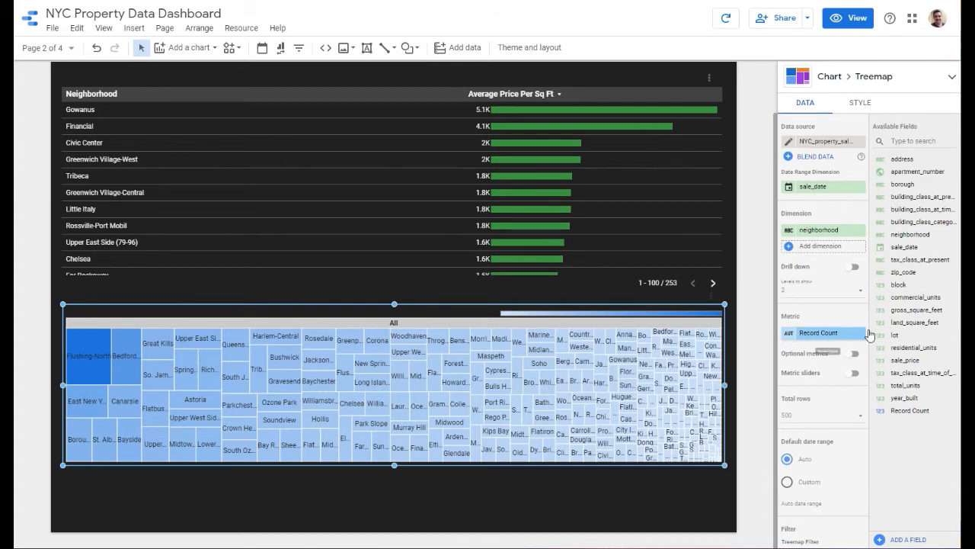
click(791, 333)
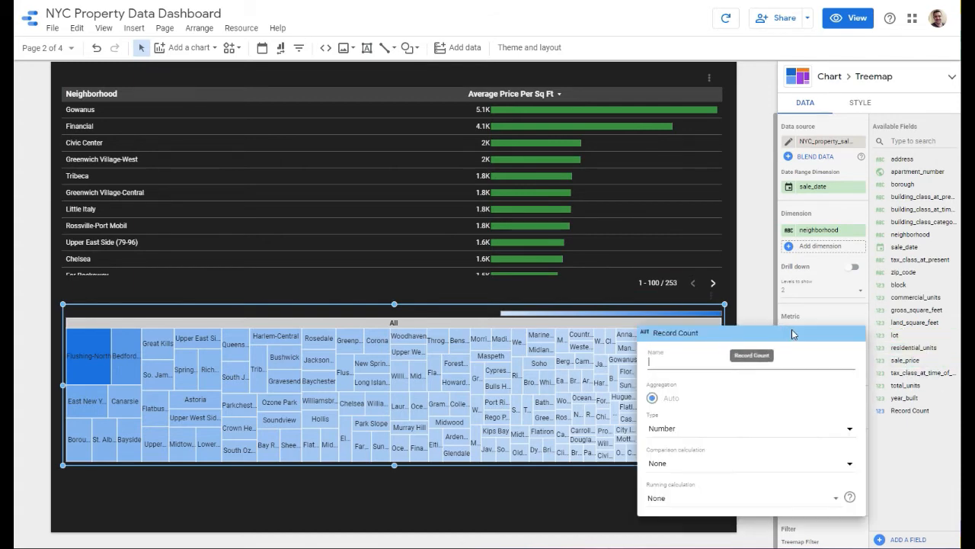
click(916, 453)
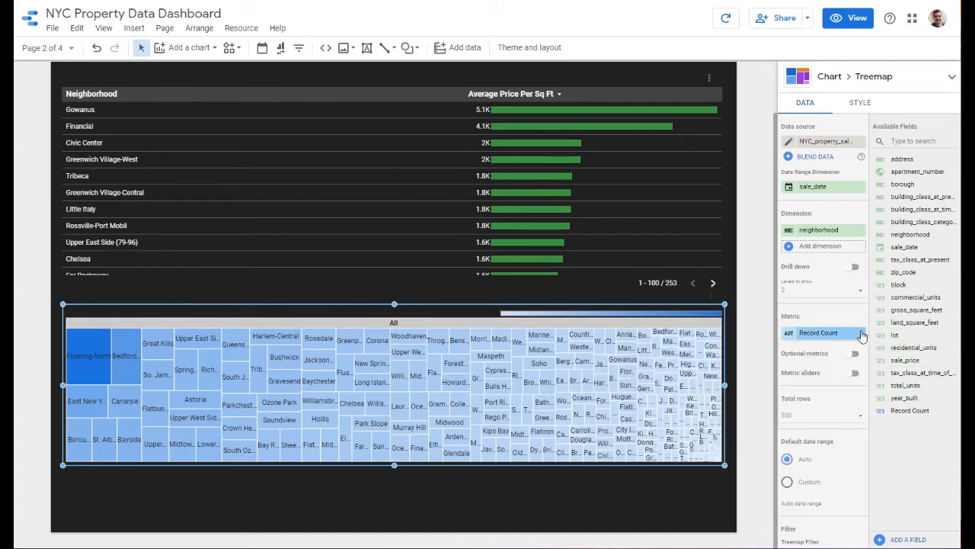
click(792, 334)
click(913, 454)
Create a calculated field for the treemap's metric with the formula SUM(sale_price) / SUM(gross_square_feet) and start entering its name
click(834, 335)
click(793, 463)
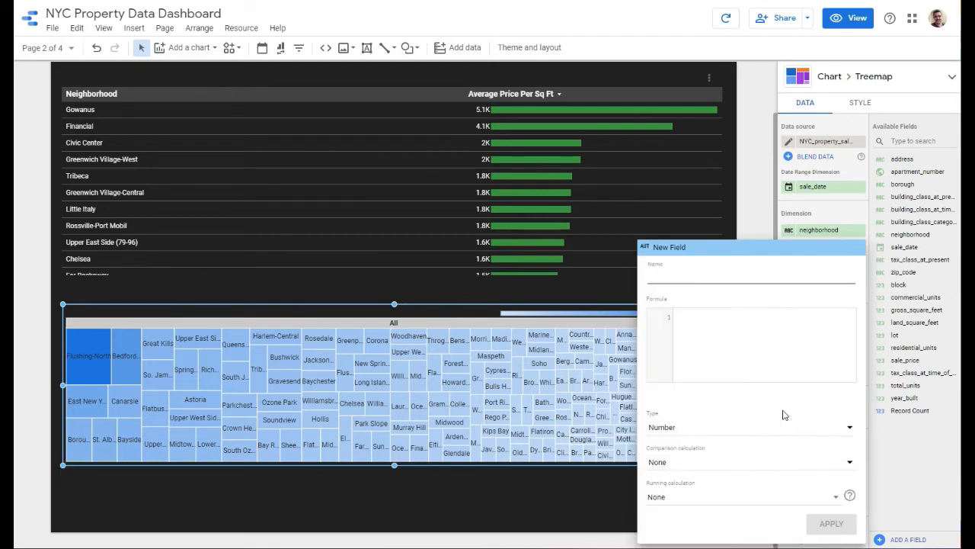
click(771, 320)
key(ctrl+v)
click(702, 275)
text(Av)
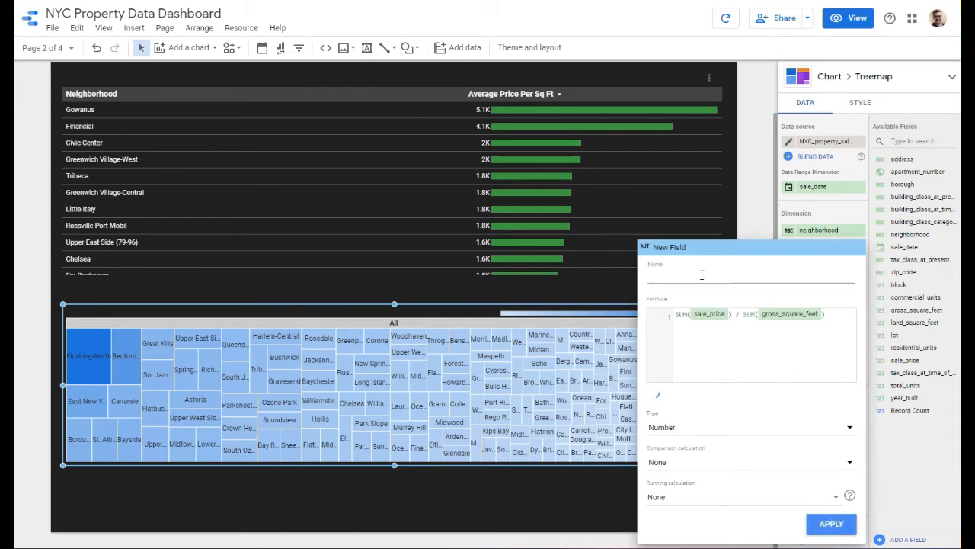
Name the treemap's calculated metric Average Price Per Sq Foot, apply it, and add borough as the dimension above neighborhood
text(erage )
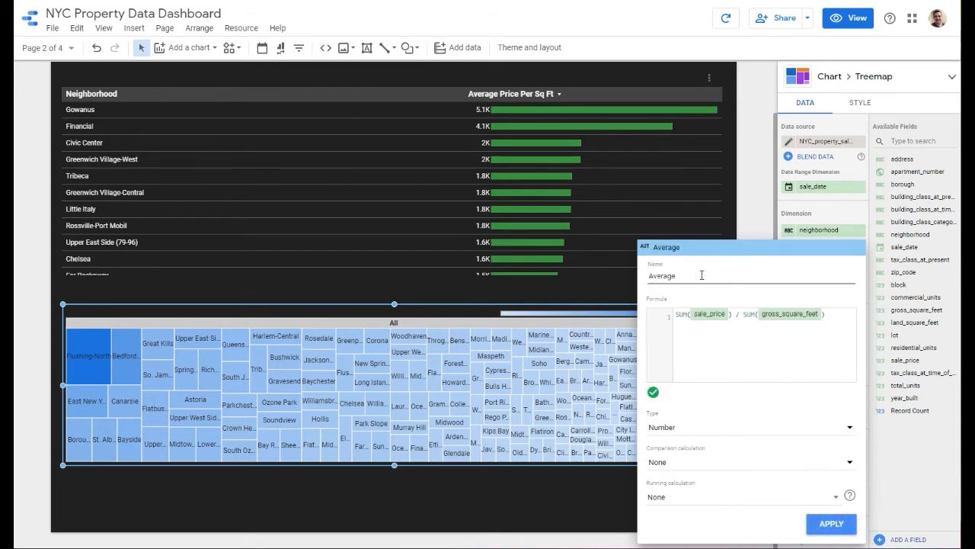
text(Price Per Sq Foot)
click(832, 524)
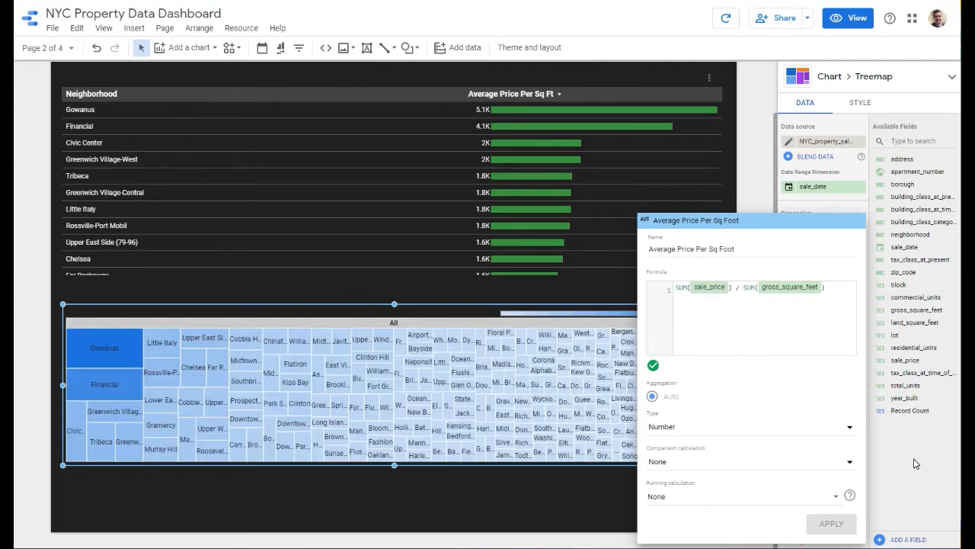
click(914, 458)
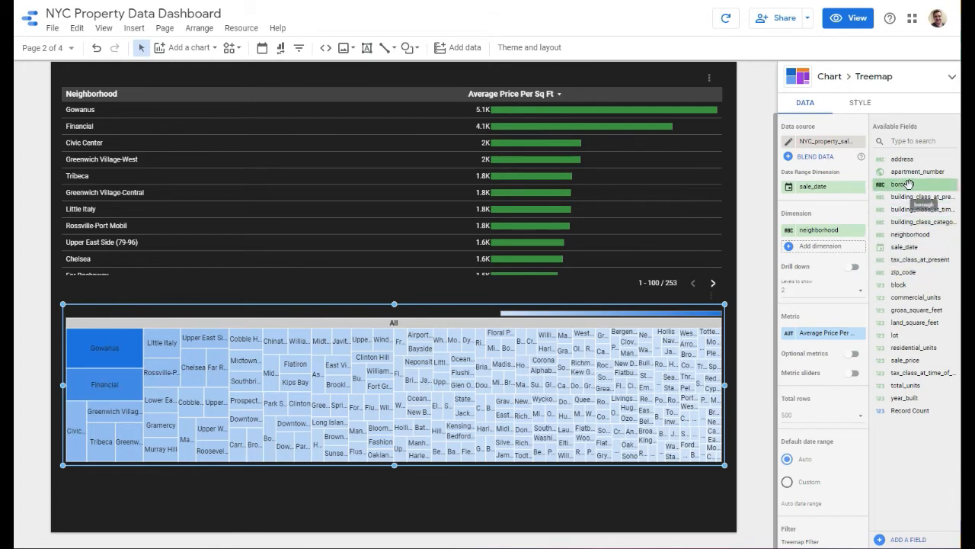
drag(907, 184, 814, 234)
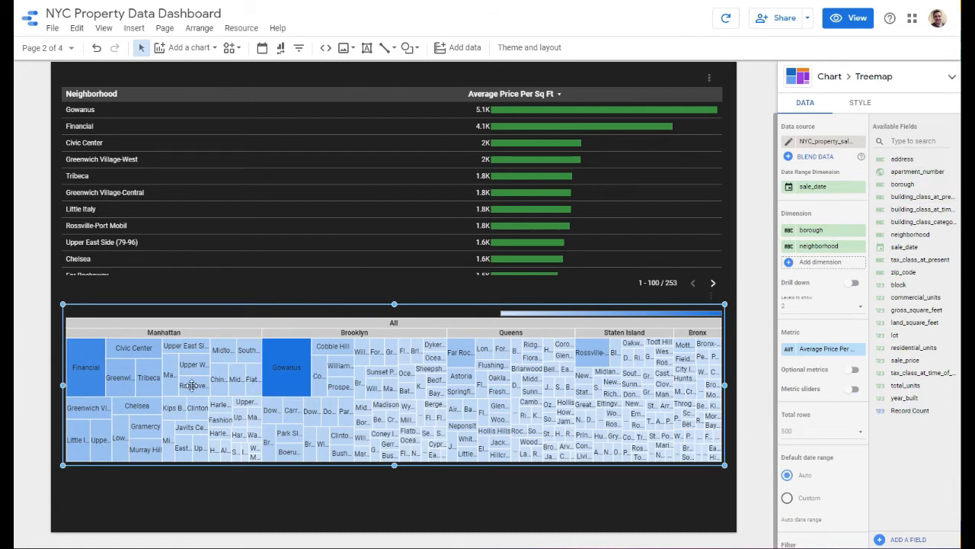
Set the treemap's max color value to dark green, the mid color to light green and the min color to light blue
click(870, 102)
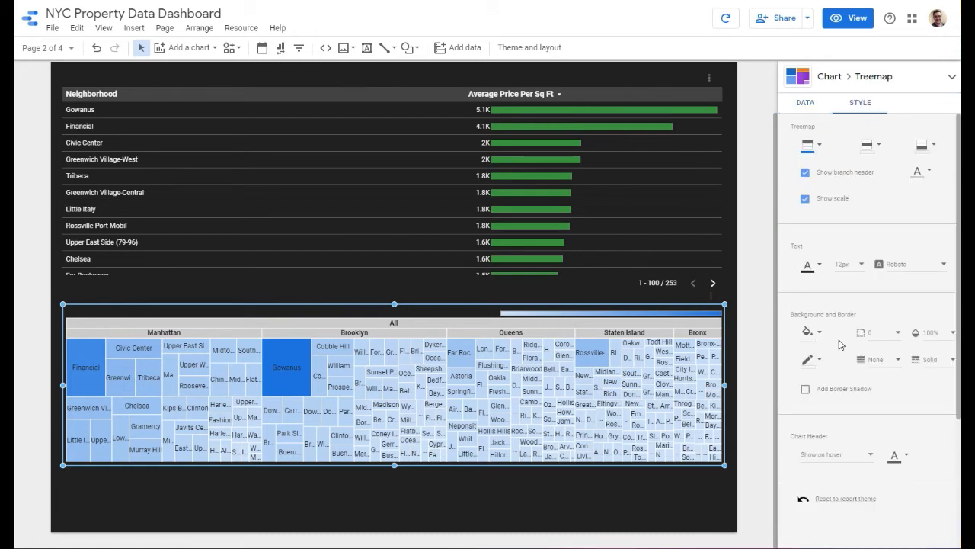
click(874, 150)
click(820, 148)
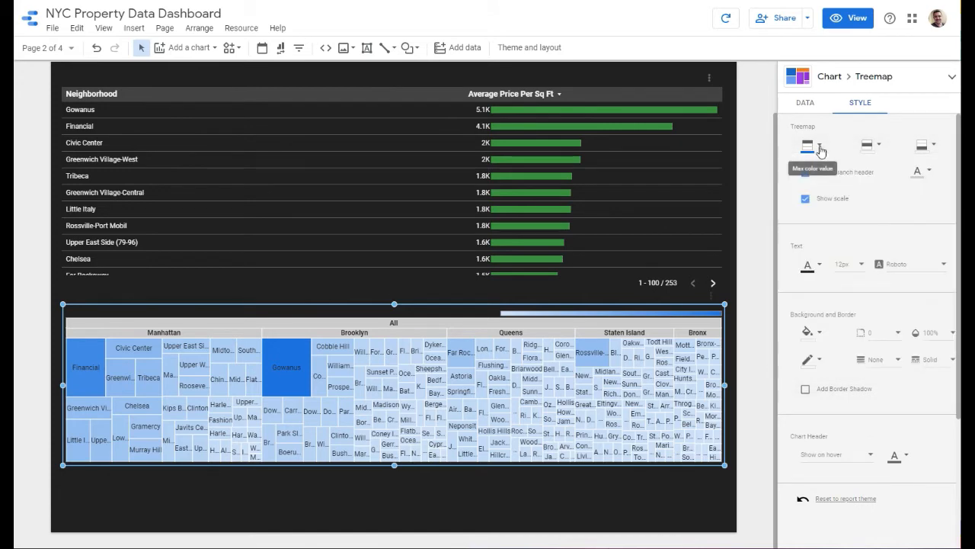
click(820, 148)
click(868, 210)
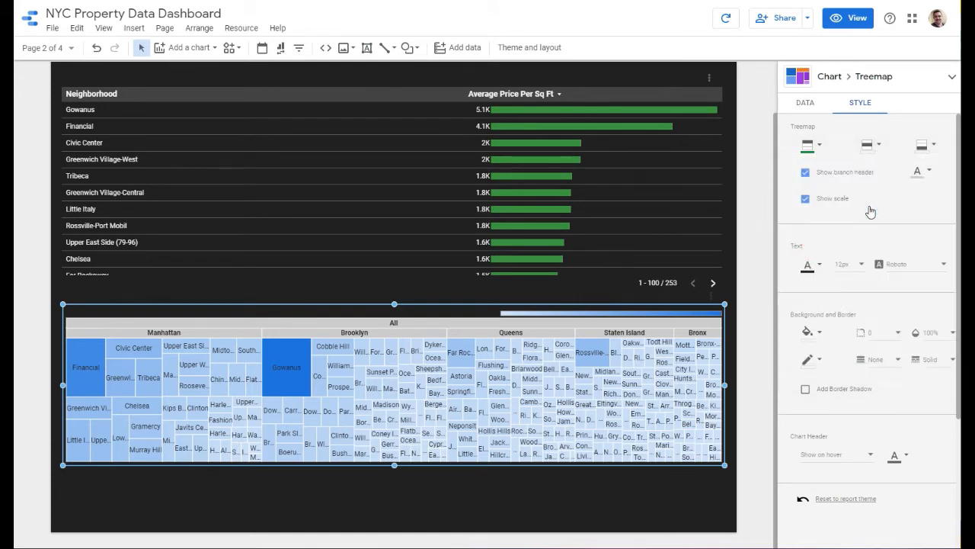
click(875, 149)
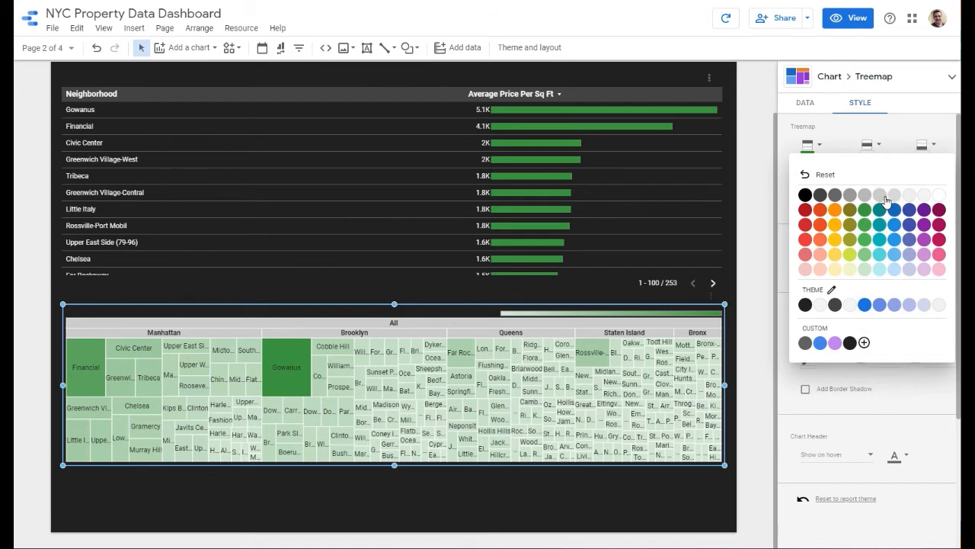
click(866, 271)
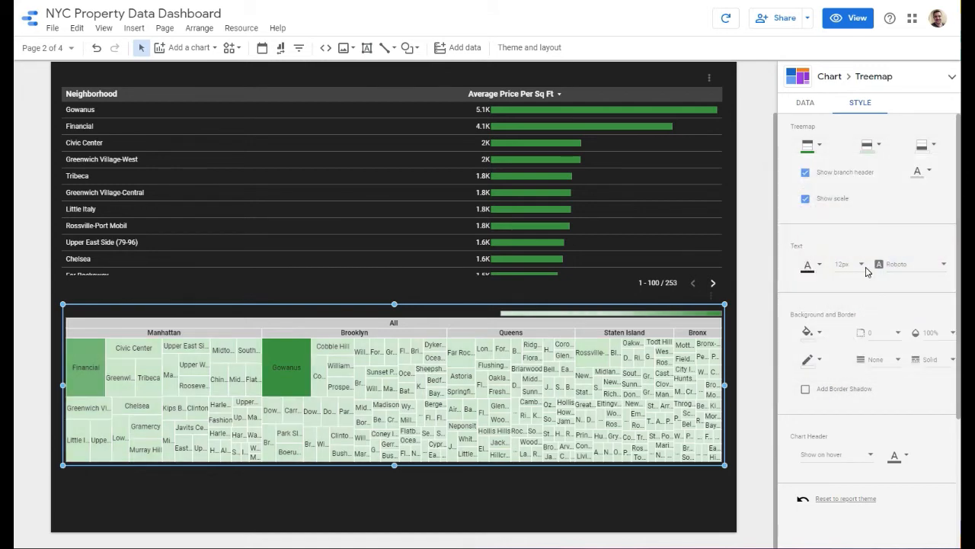
click(931, 149)
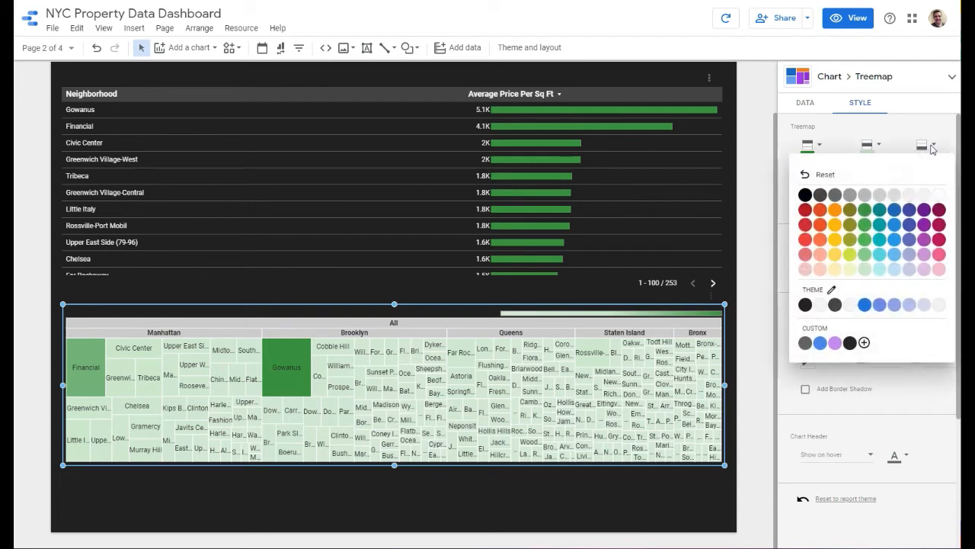
click(895, 274)
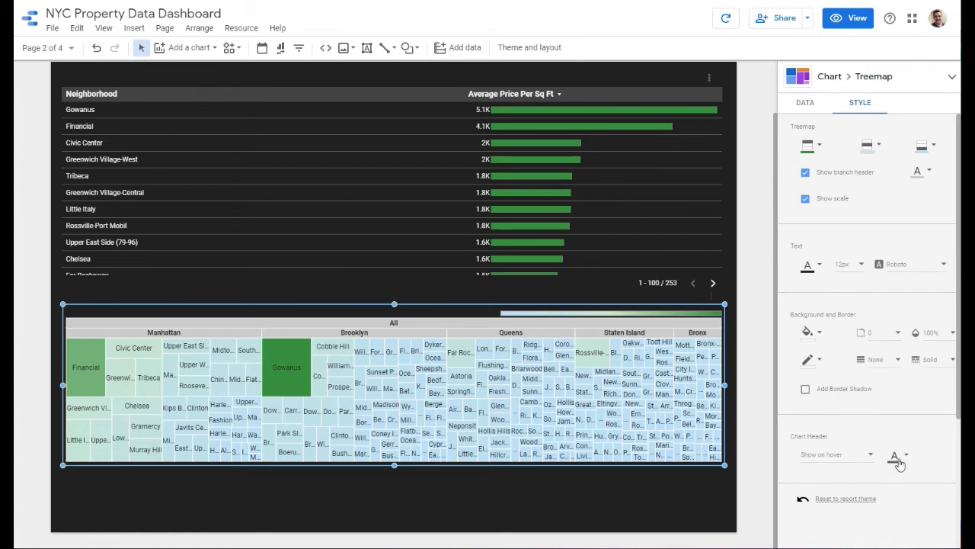
Move the treemap lower below the neighborhood table and enlarge it to nearly fill the rest of the page
click(806, 100)
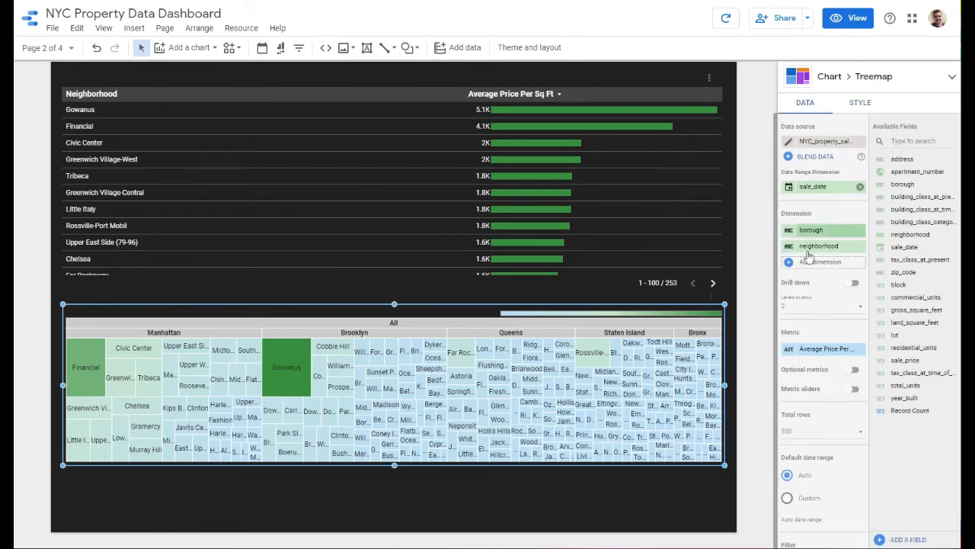
scroll(876, 392, down, 1)
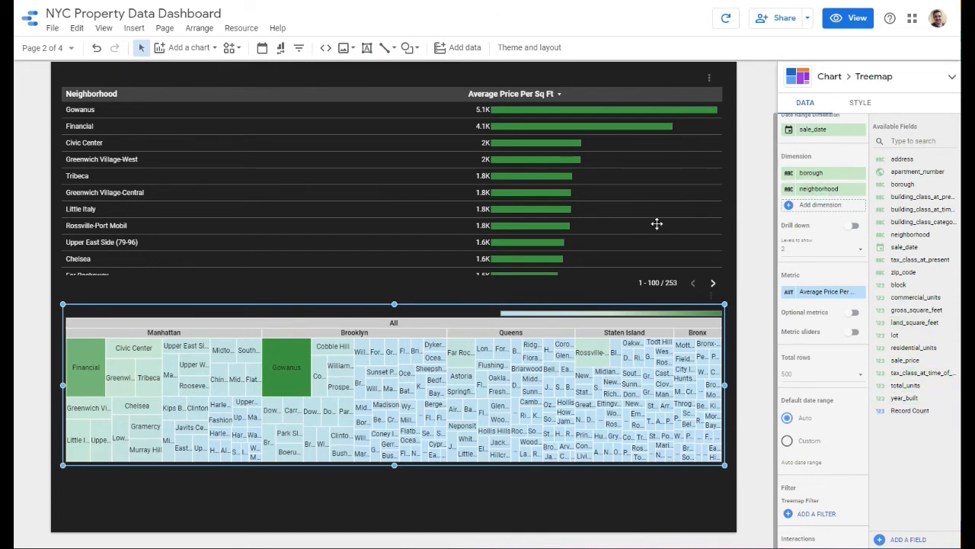
drag(535, 329, 535, 343)
drag(533, 358, 534, 357)
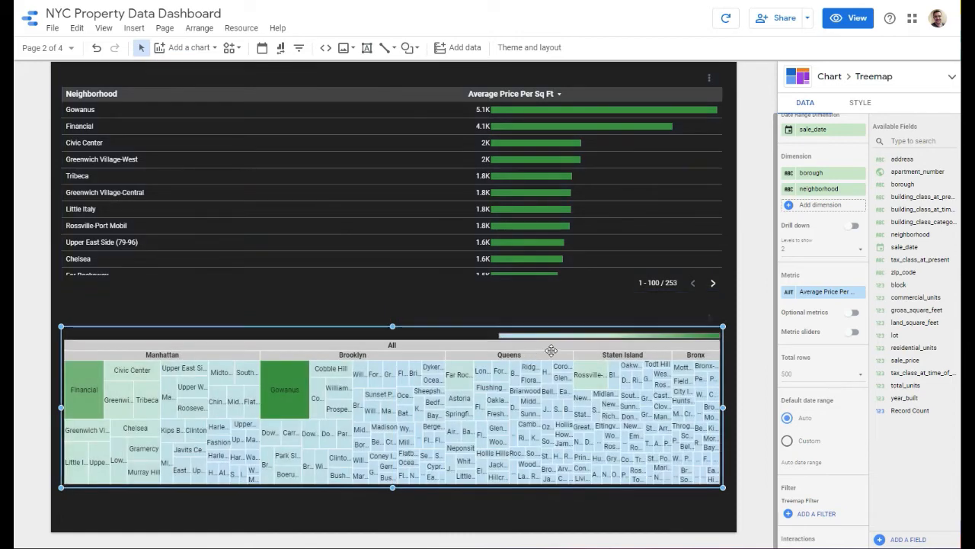
drag(724, 489, 730, 525)
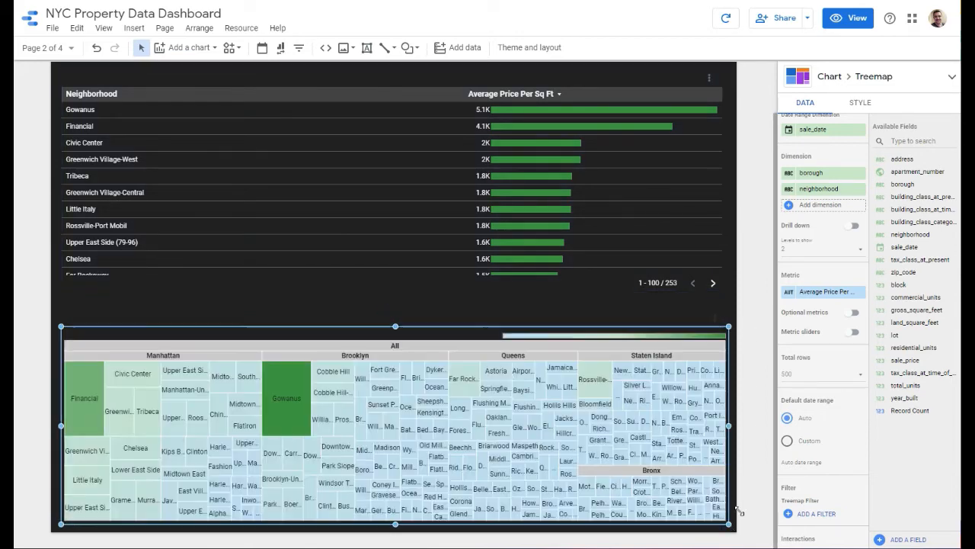
Preview the report, inspect the treemap's Gowanus tile under Brooklyn, and return to editing
click(850, 26)
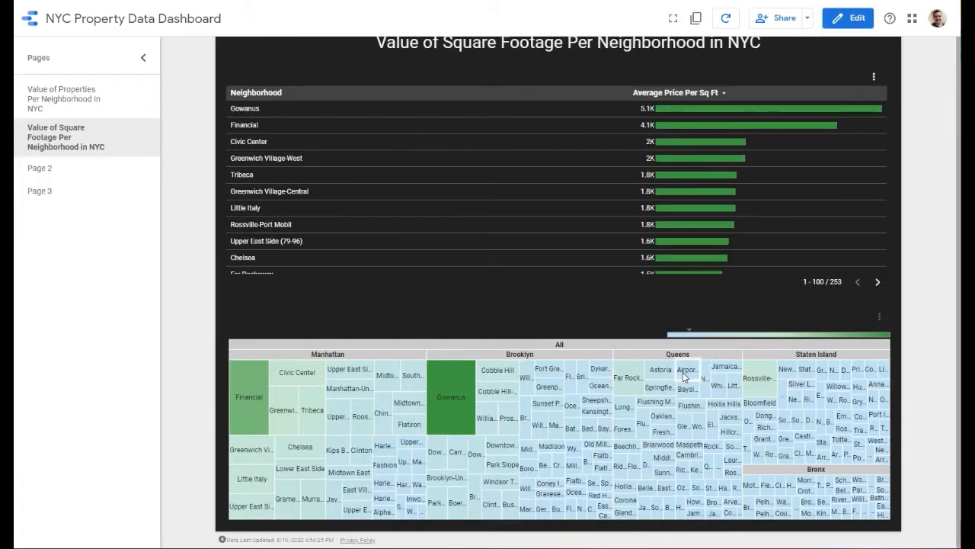
mouse_move(683, 375)
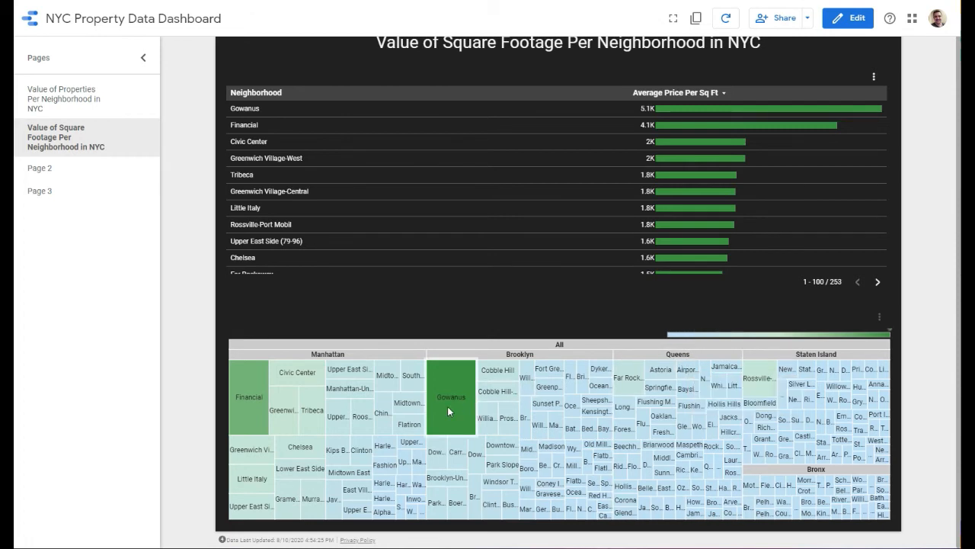
mouse_move(448, 409)
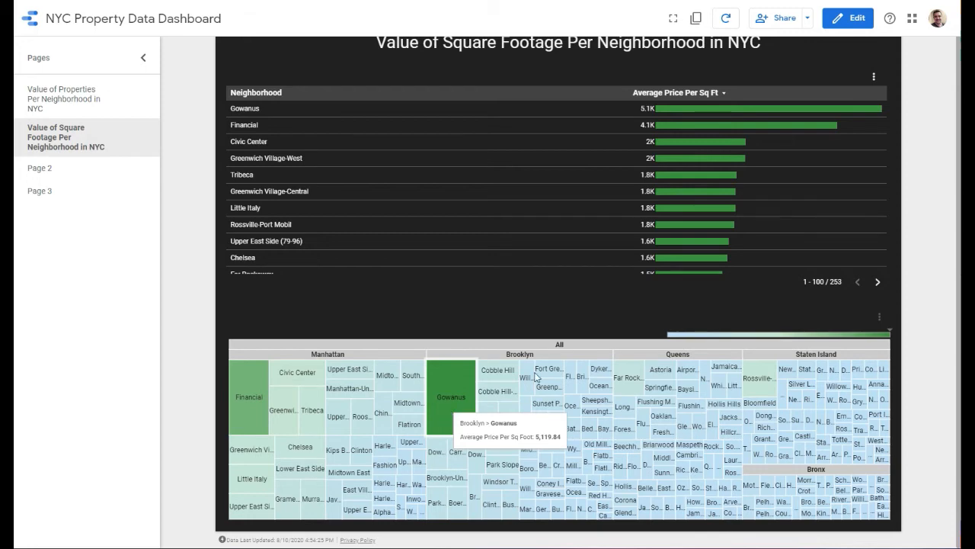
click(848, 18)
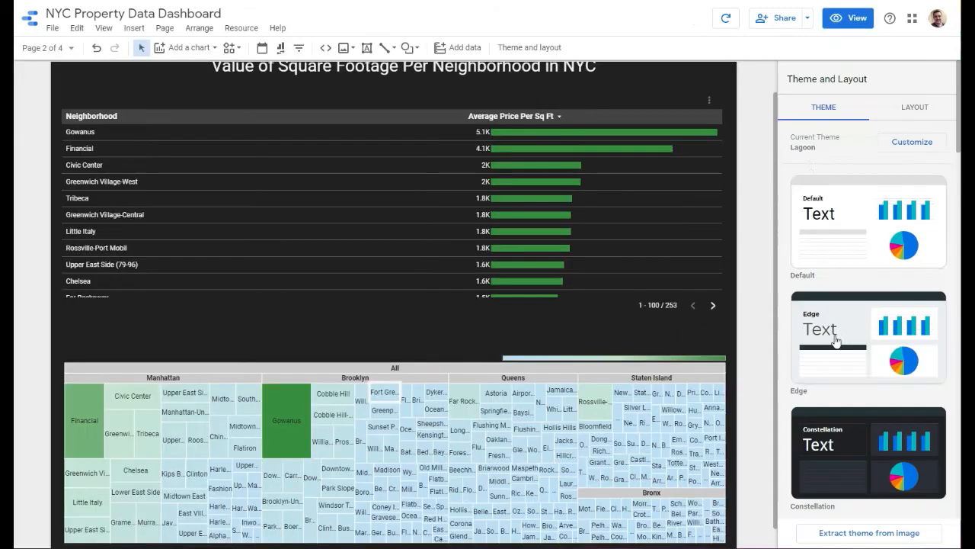
scroll(654, 352, up, 1)
scroll(691, 326, down, 1)
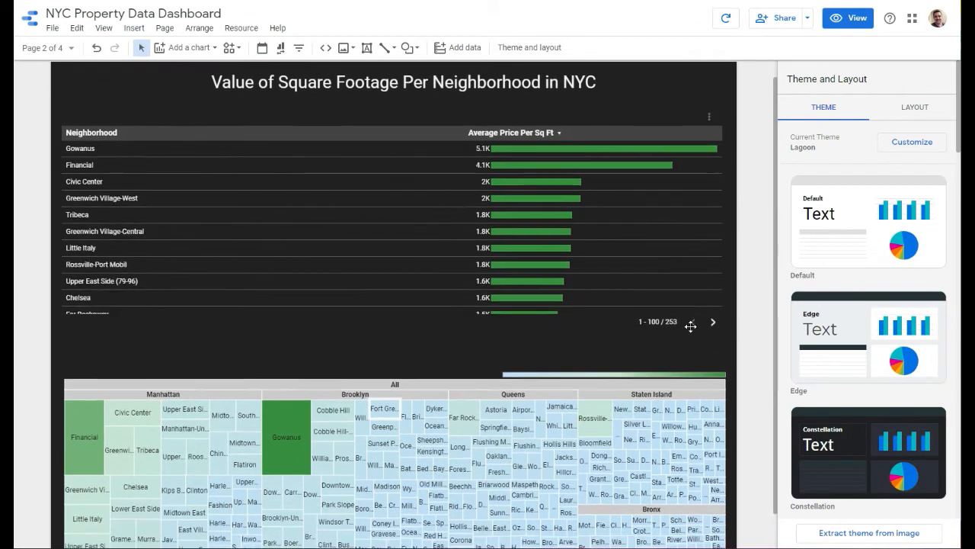
Switch to the Word question list, highlight "Which neighborhood sold the oldest homes?" and return to the dashboard
key(alt+Tab)
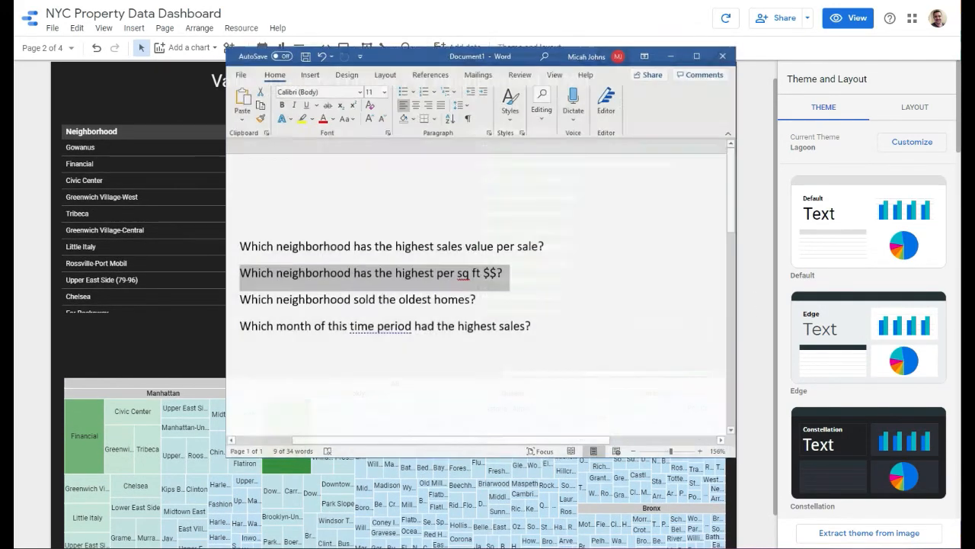
triple_click(503, 302)
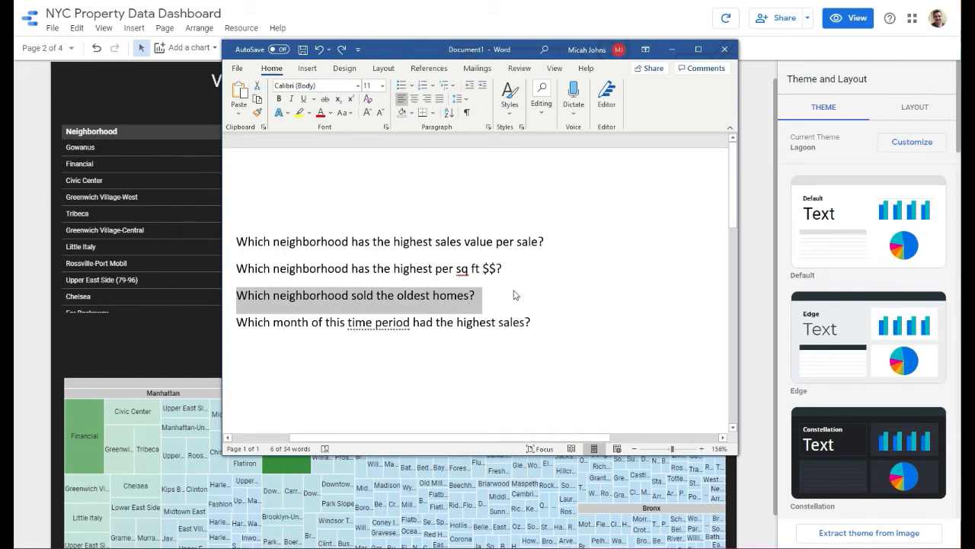
click(672, 49)
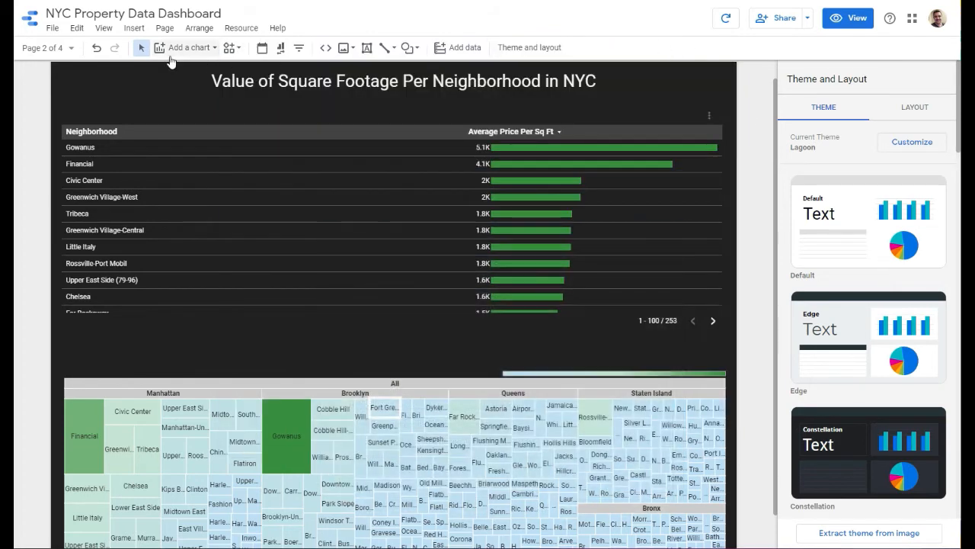
click(60, 50)
click(72, 145)
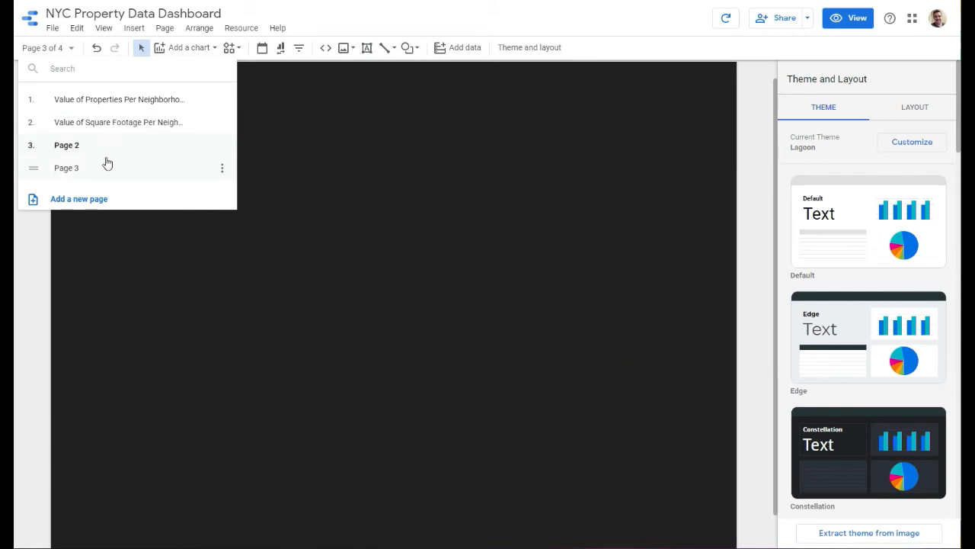
click(508, 193)
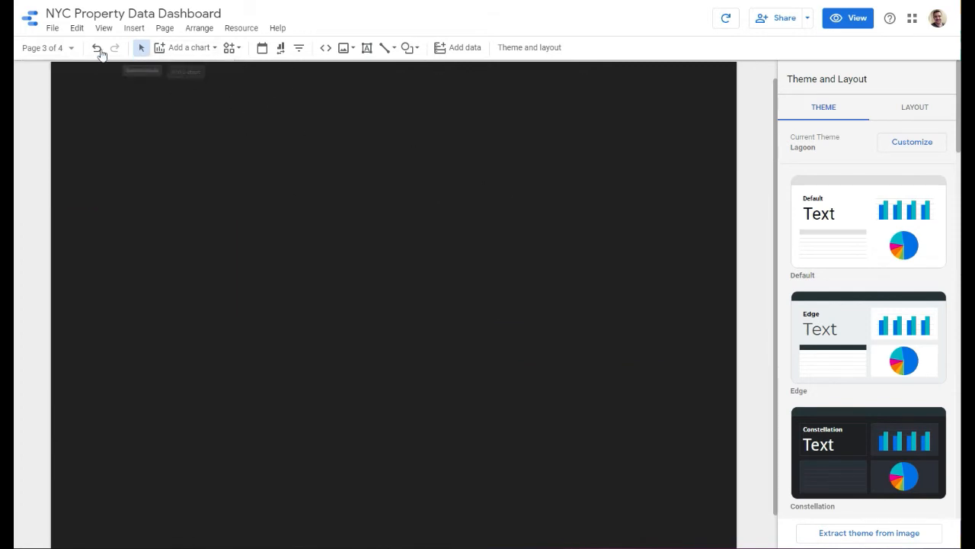
Copy the title text box from the Value of Square Footage page onto the blank Page 2
click(66, 48)
click(90, 121)
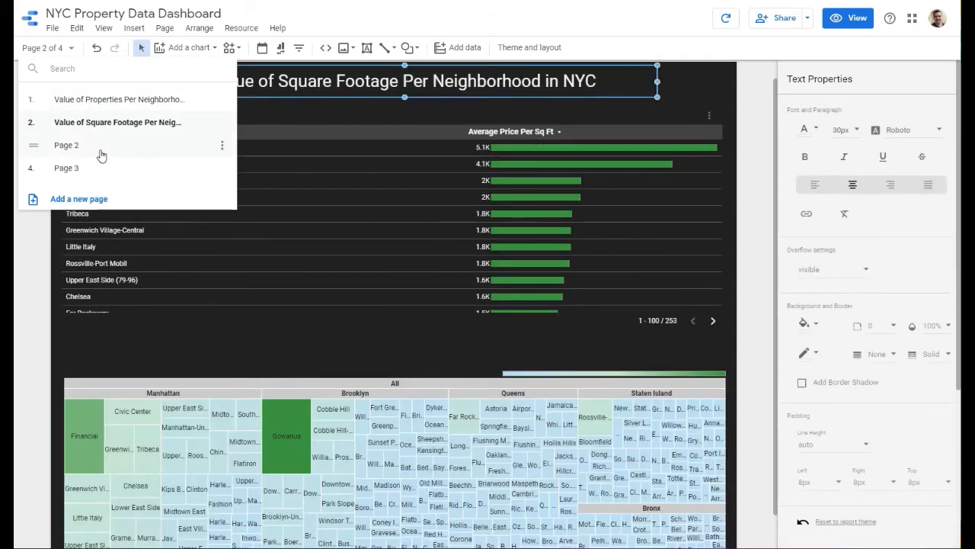
click(66, 145)
click(361, 153)
key(ctrl+v)
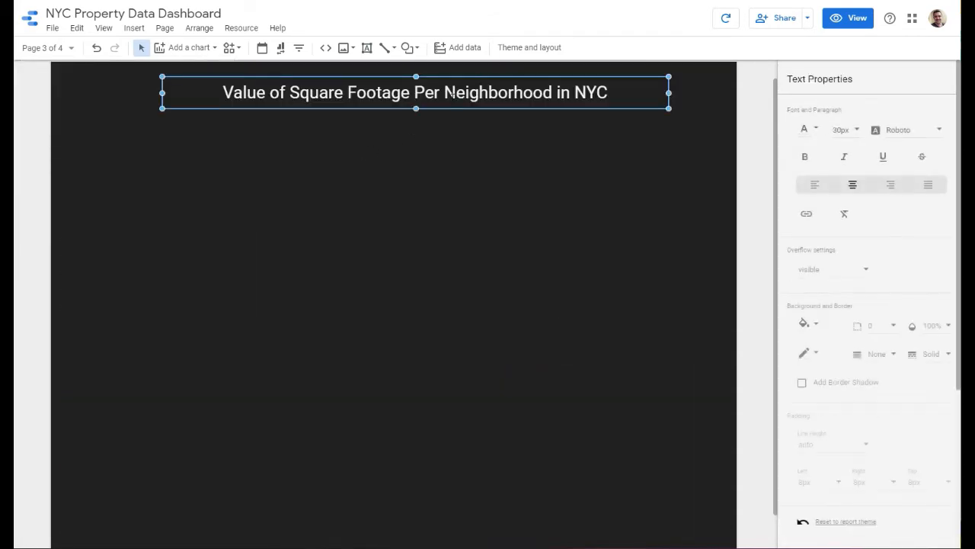
Change the pasted title to "Age of Homes Sold Per Neighborhood in NYC" and copy its full text
drag(409, 92, 223, 90)
text(Age of Homes S)
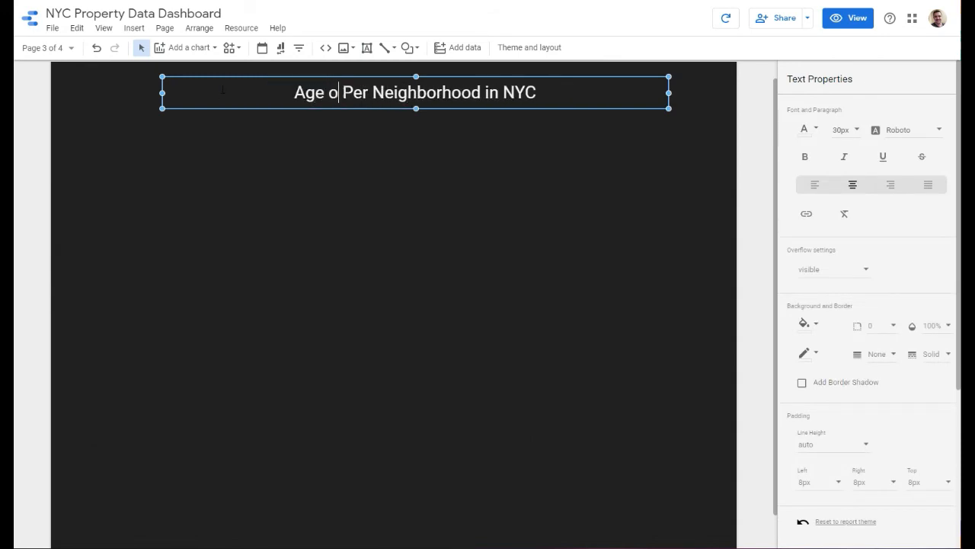
text(old)
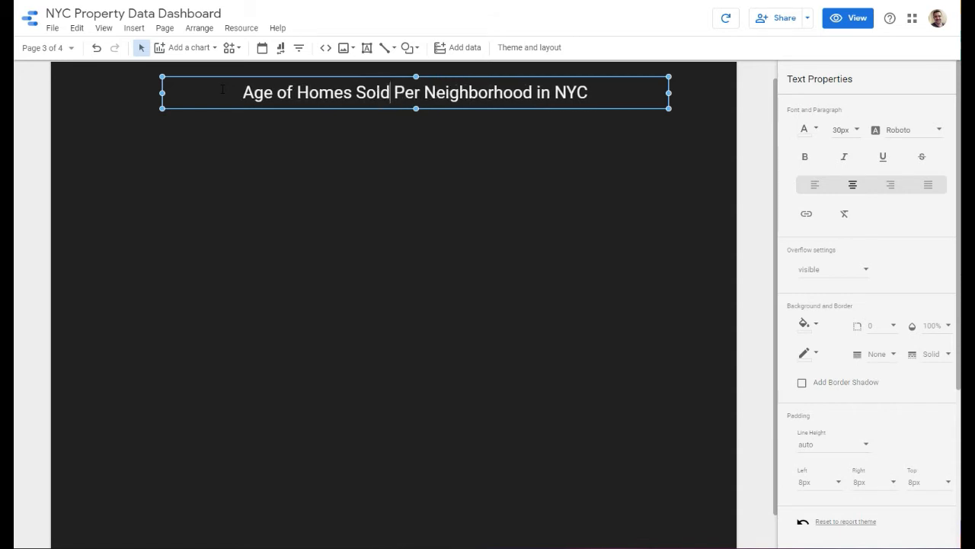
key(ctrl+a)
key(ctrl+c)
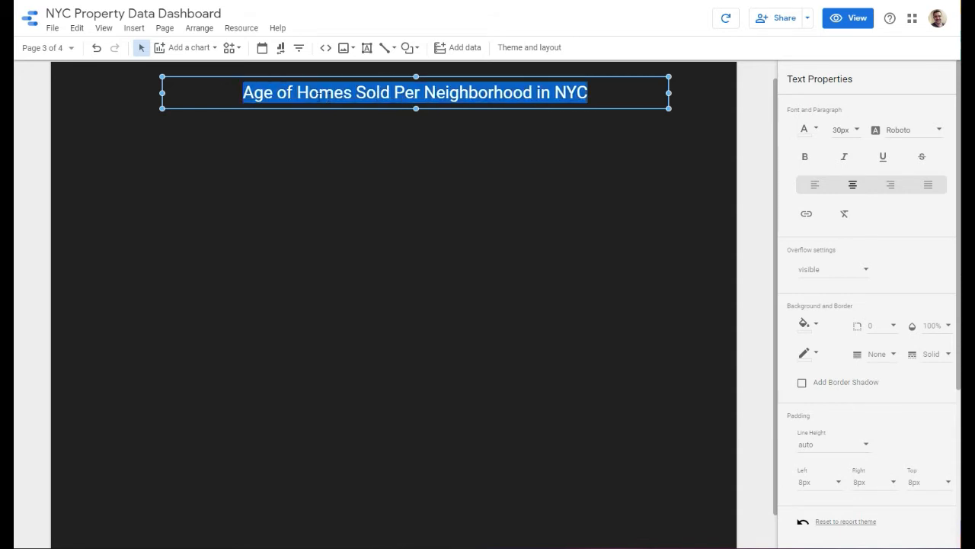
Shift the title text box slightly up and to the left at the head of the page, and deselect it
click(500, 107)
drag(499, 106, 491, 100)
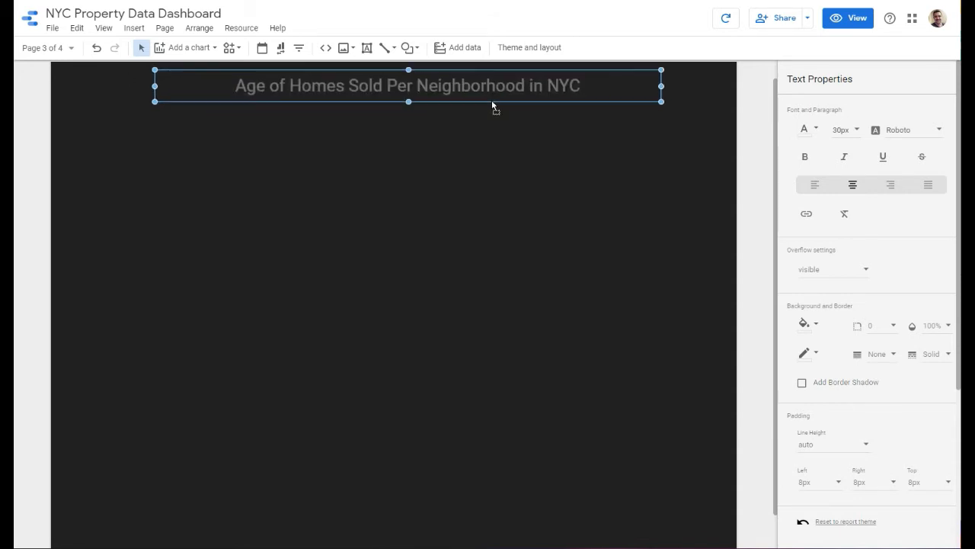
click(493, 142)
Rename Page 2 as "Age of Homes Sold Per Neighborhood in NYC" using the copied title text
click(44, 48)
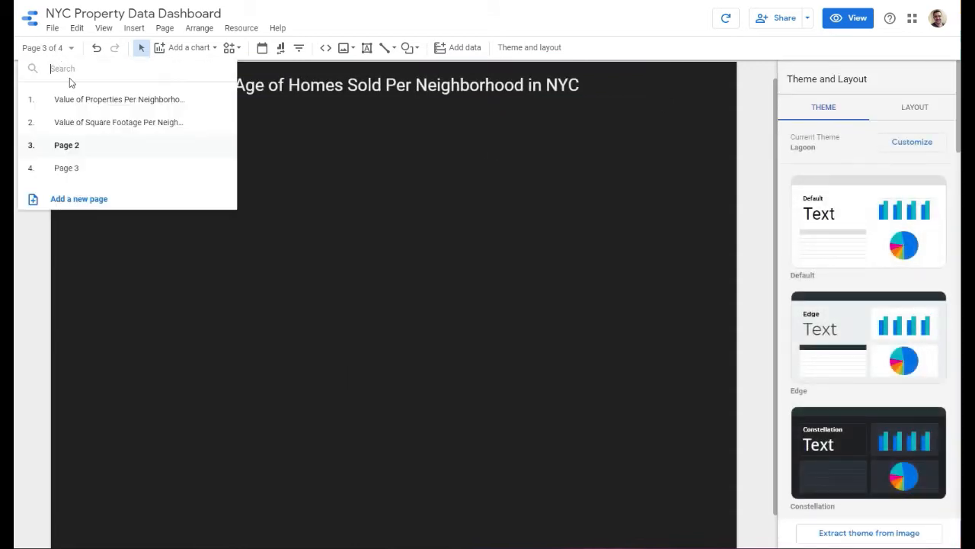
click(221, 146)
click(253, 147)
key(ctrl+a)
key(ctrl+v)
key(Return)
click(401, 156)
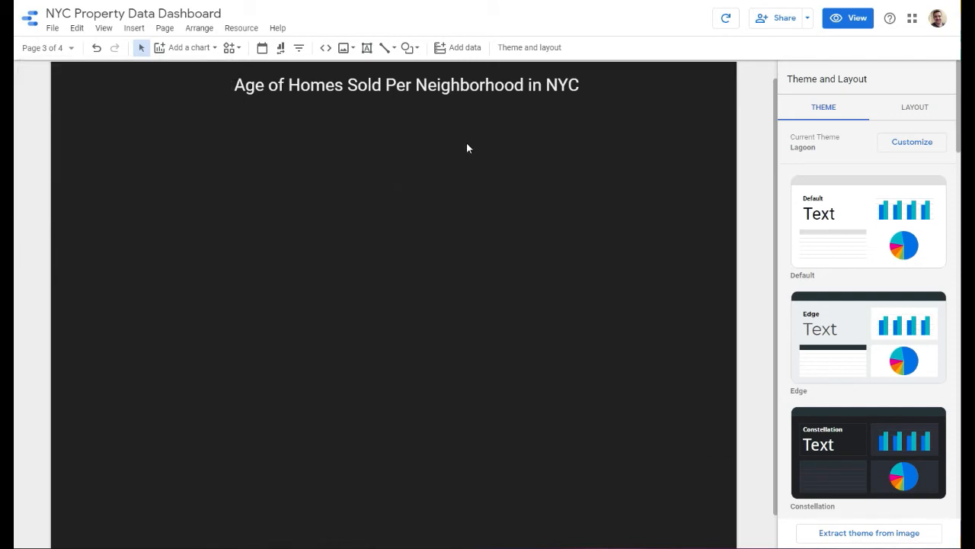
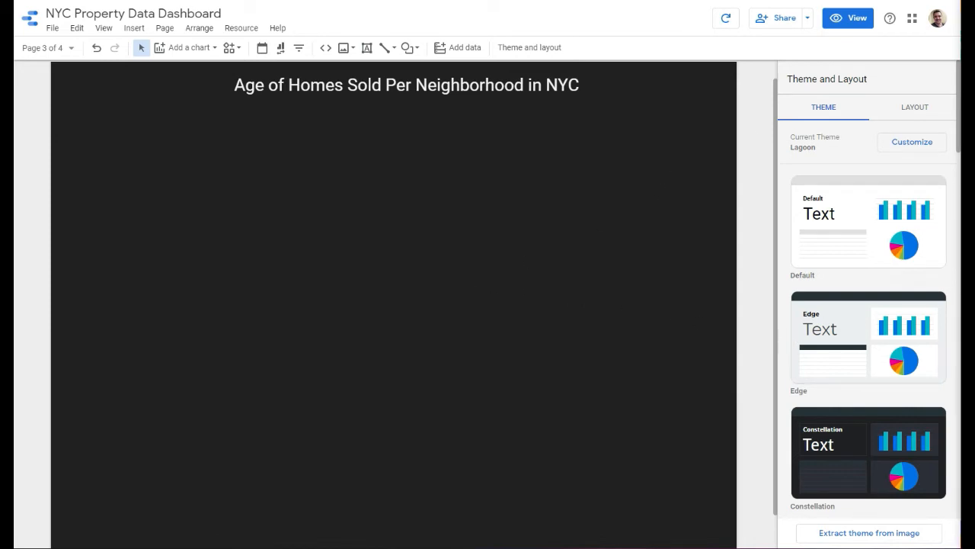
Add a treemap chart just below the page title and widen it to span nearly the full page
click(186, 48)
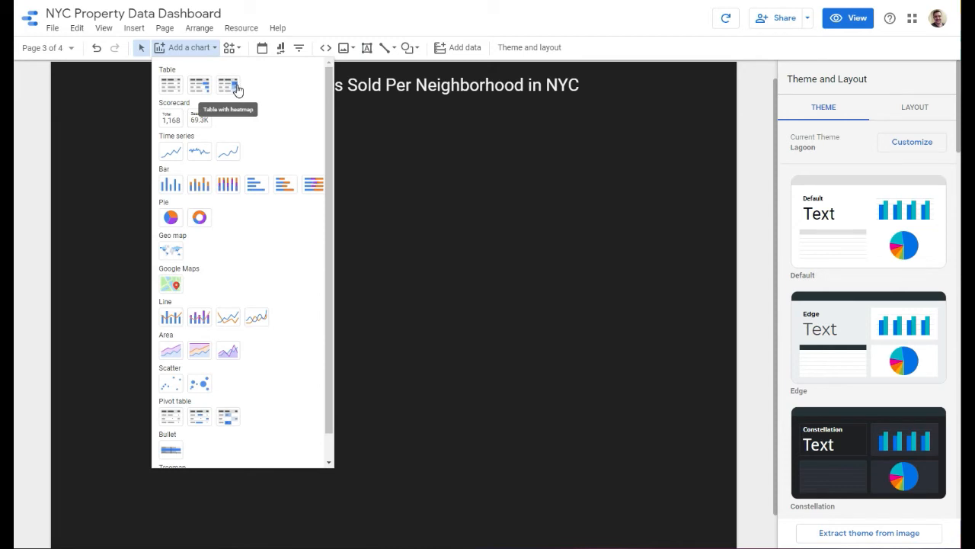
scroll(261, 403, down, 1)
scroll(213, 446, up, 1)
scroll(228, 435, down, 1)
click(171, 459)
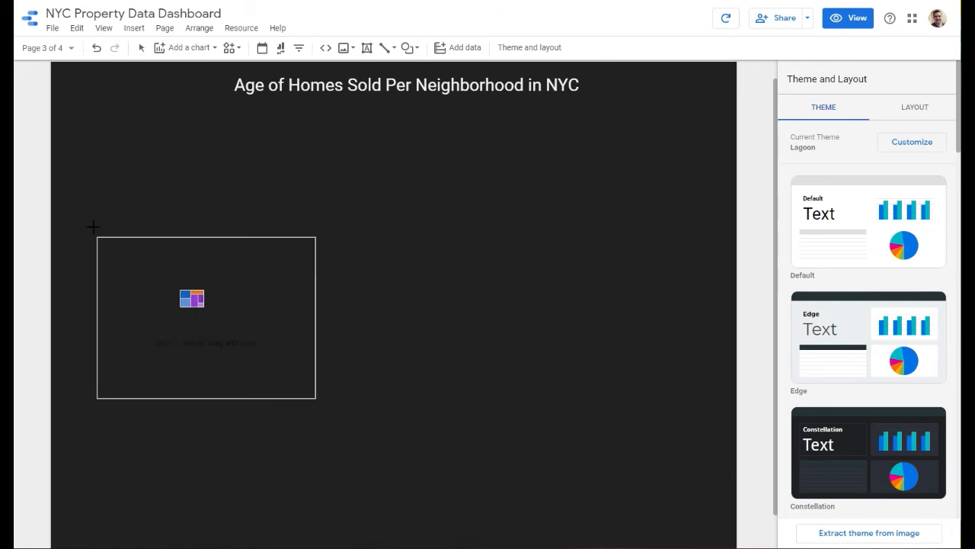
click(59, 115)
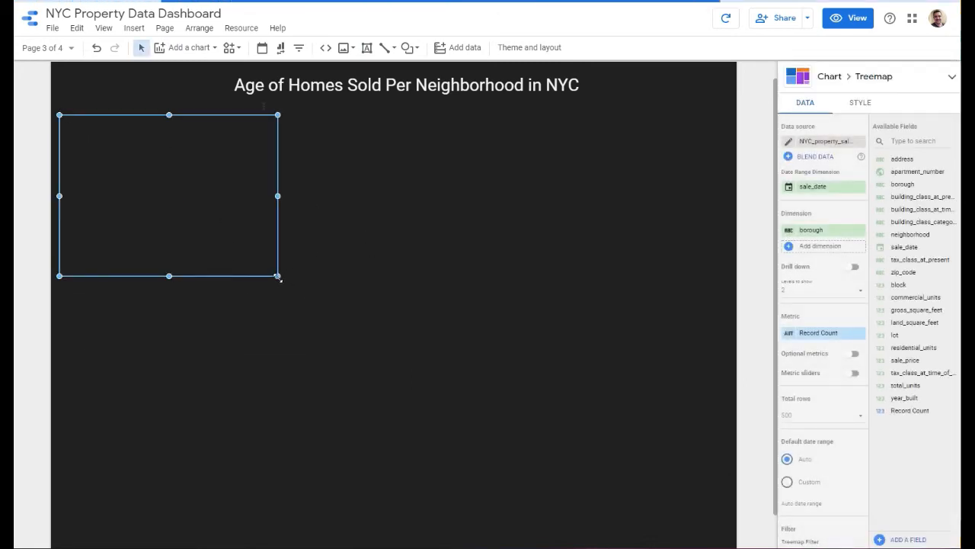
drag(280, 276, 721, 278)
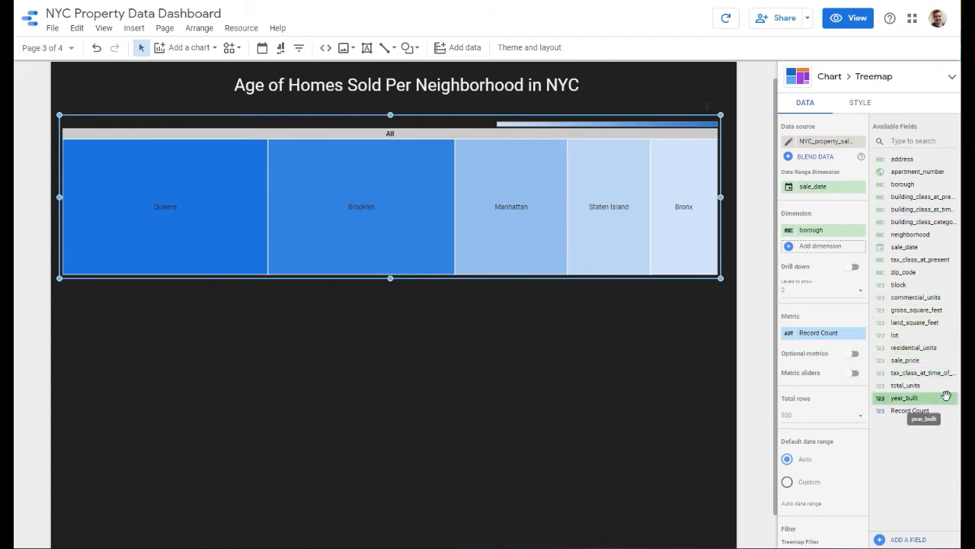
Replace the treemap's metric with year_built and check the Queens and Brooklyn values in view mode
drag(929, 397, 838, 332)
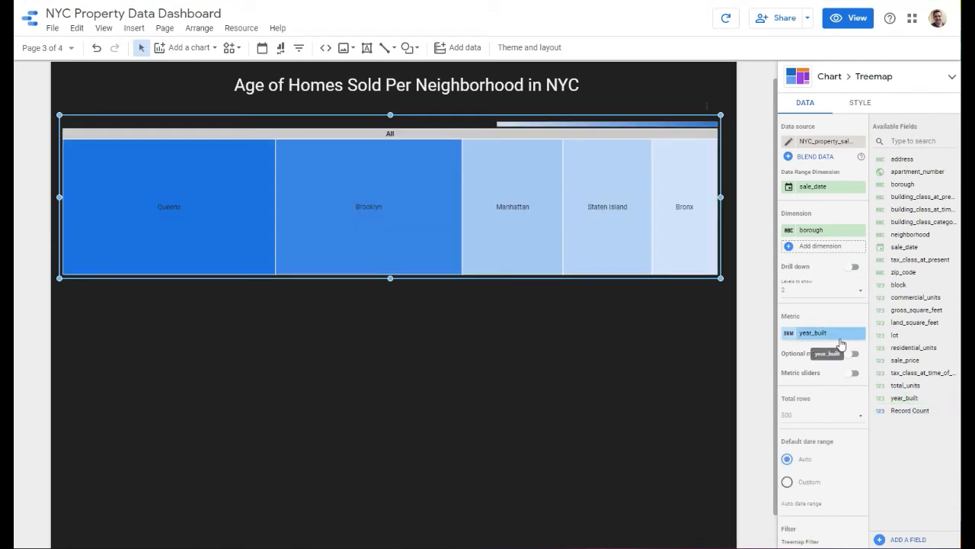
click(848, 17)
mouse_move(405, 221)
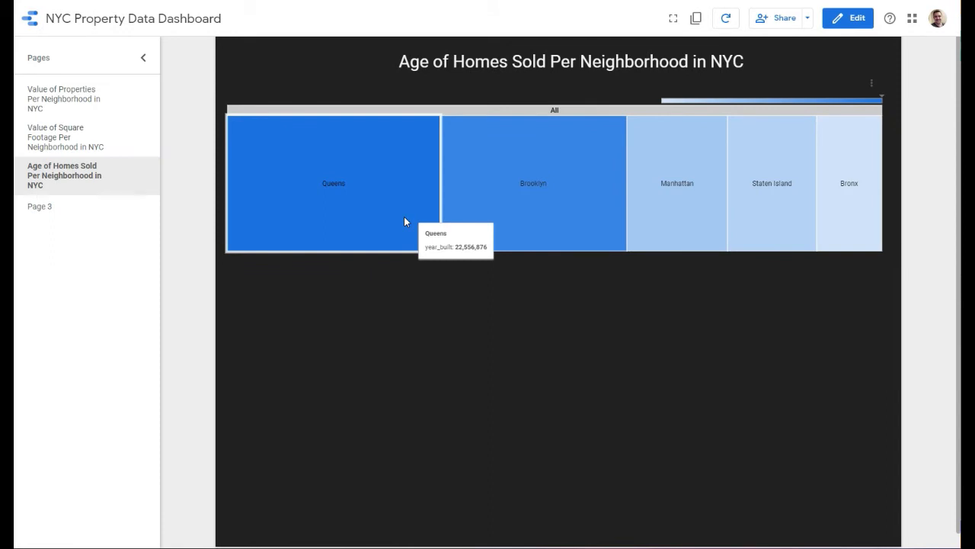
mouse_move(485, 208)
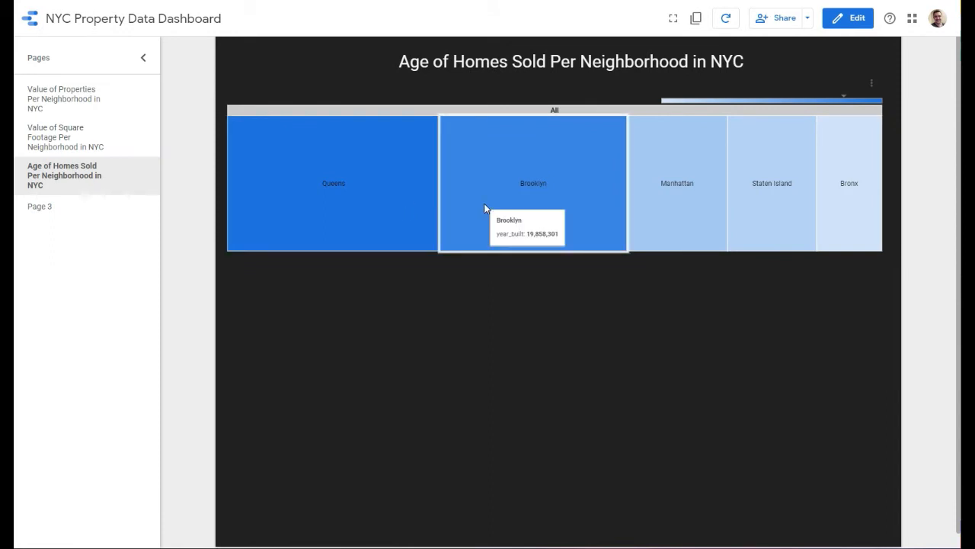
Set the treemap's year_built metric to Average aggregation, name it "Average Year Built", and preview the report
click(852, 23)
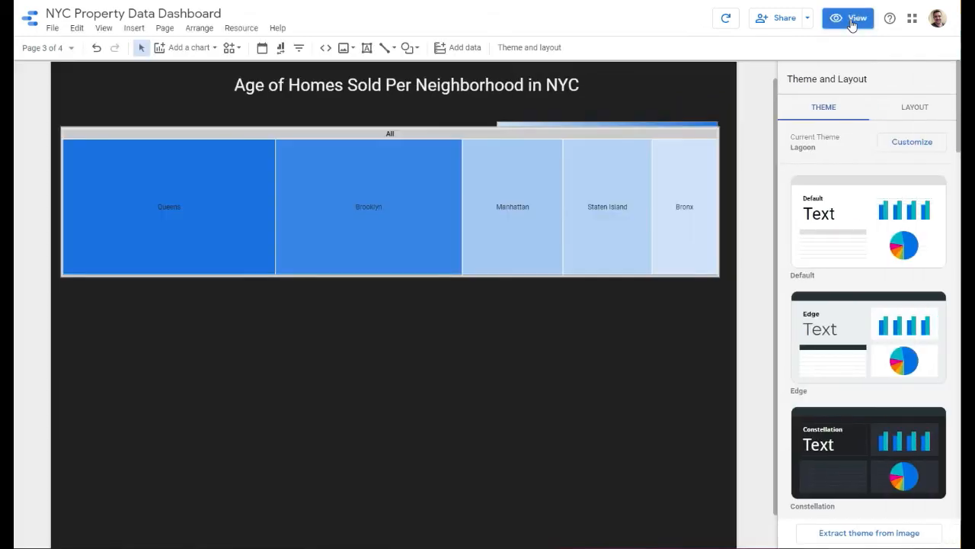
click(517, 190)
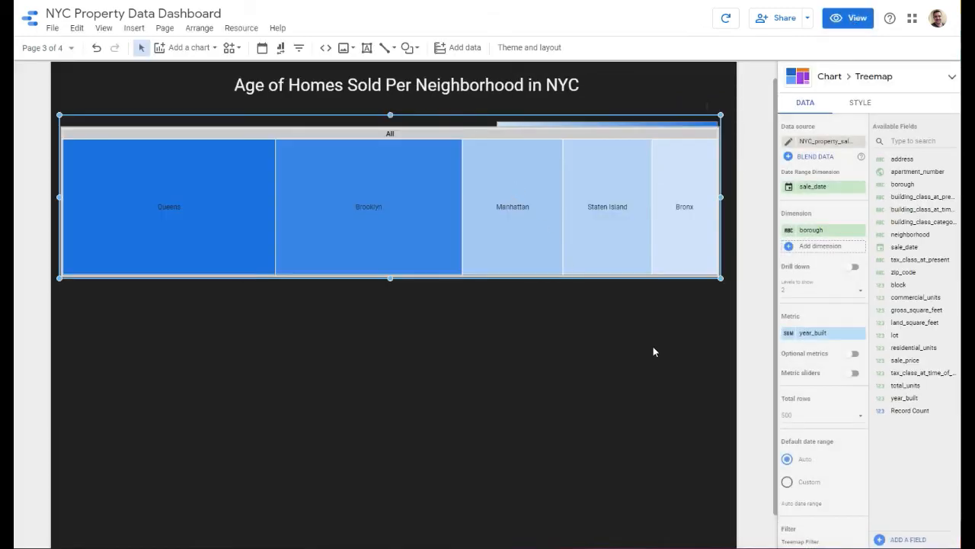
click(790, 336)
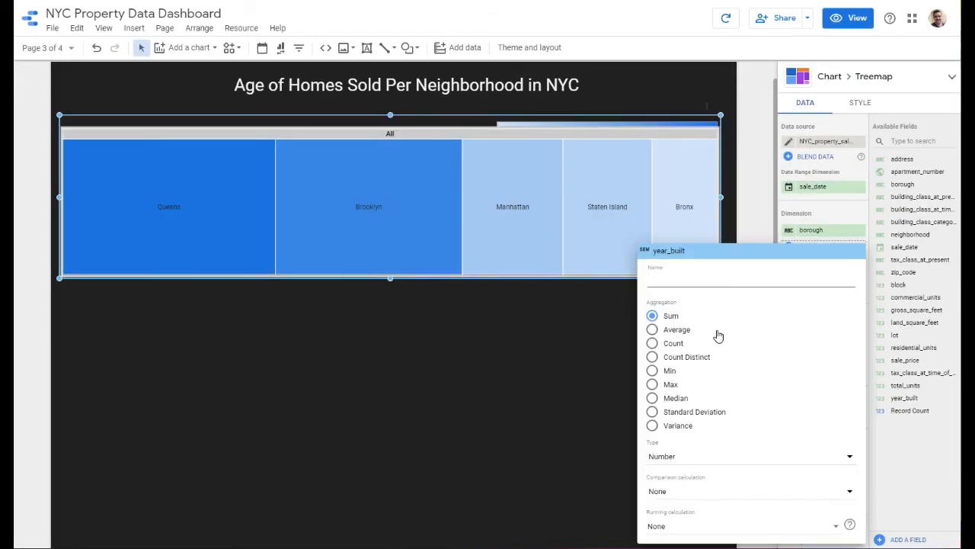
click(652, 330)
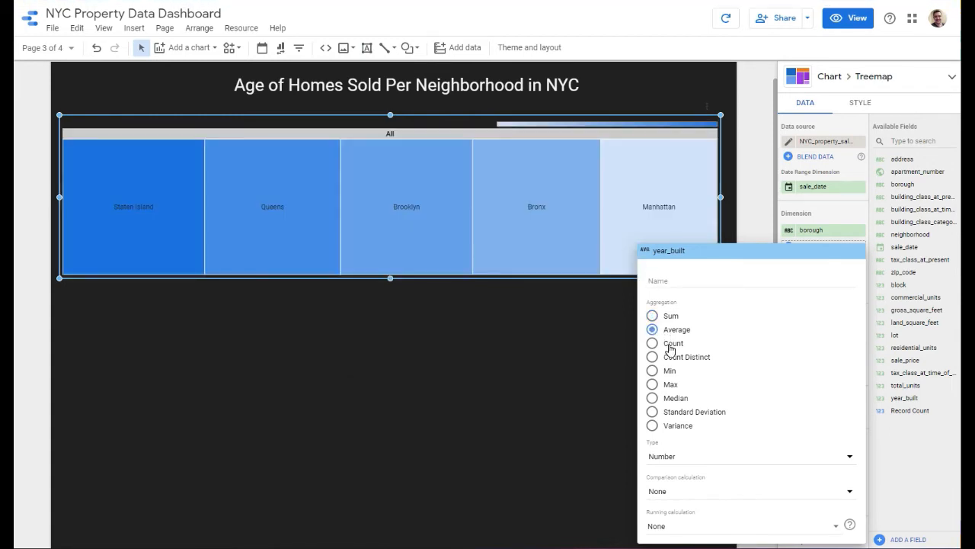
click(753, 283)
text(Average)
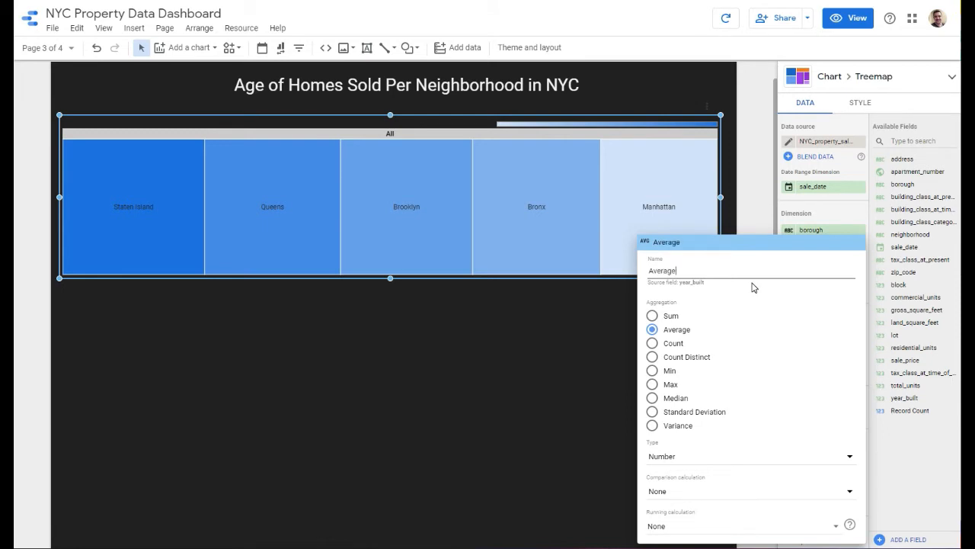
text( Year Built)
click(911, 459)
click(850, 18)
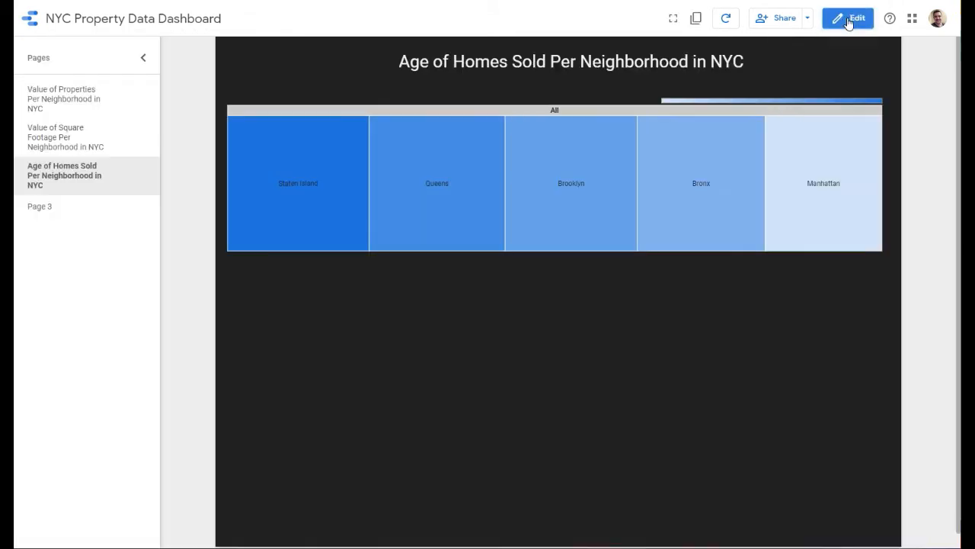
mouse_move(819, 186)
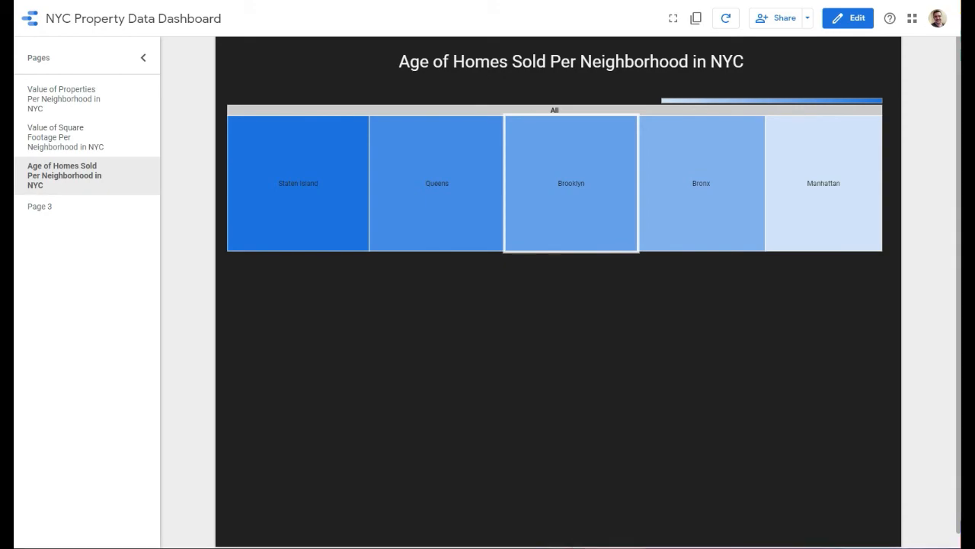
Switch to the NYC_property_sales sheet in Excel and examine the values in the year_built column
key(alt+Tab)
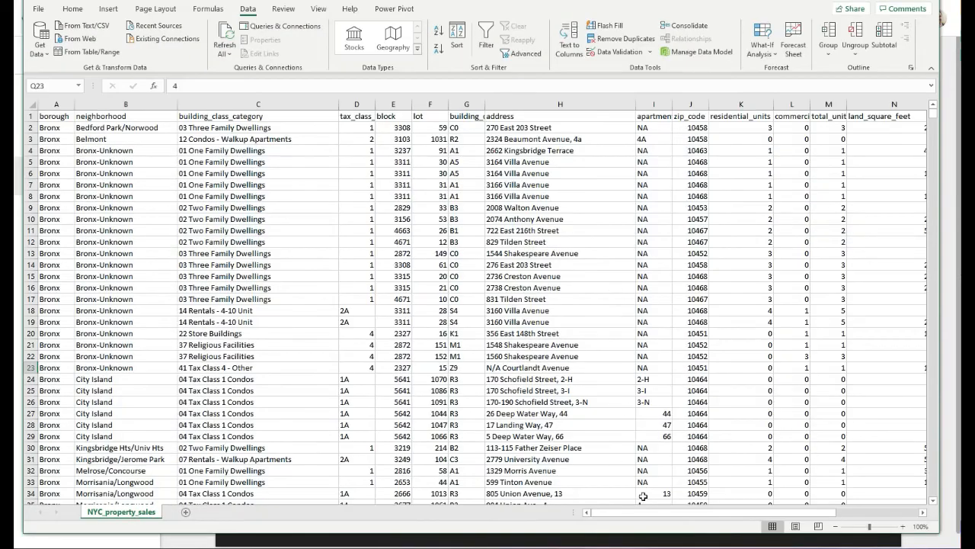
drag(643, 514, 738, 518)
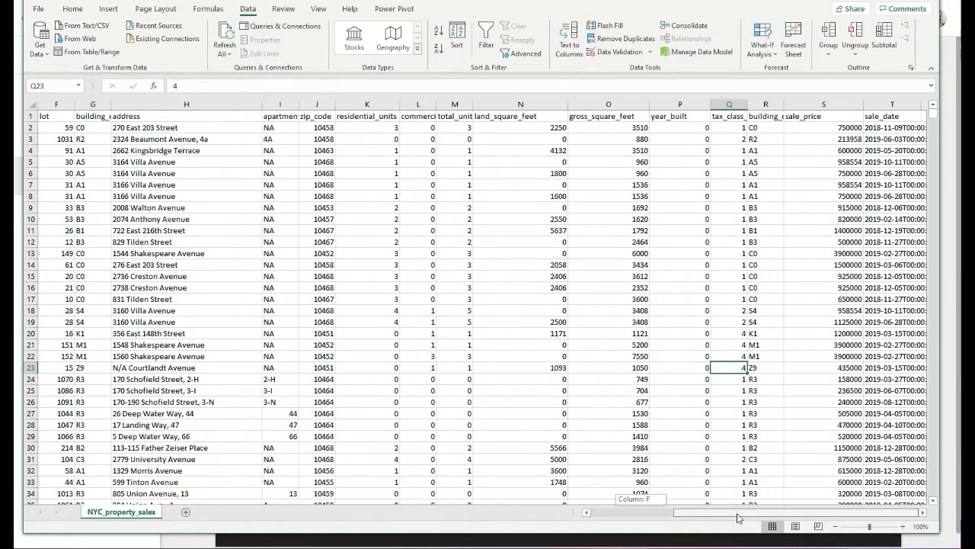
click(706, 127)
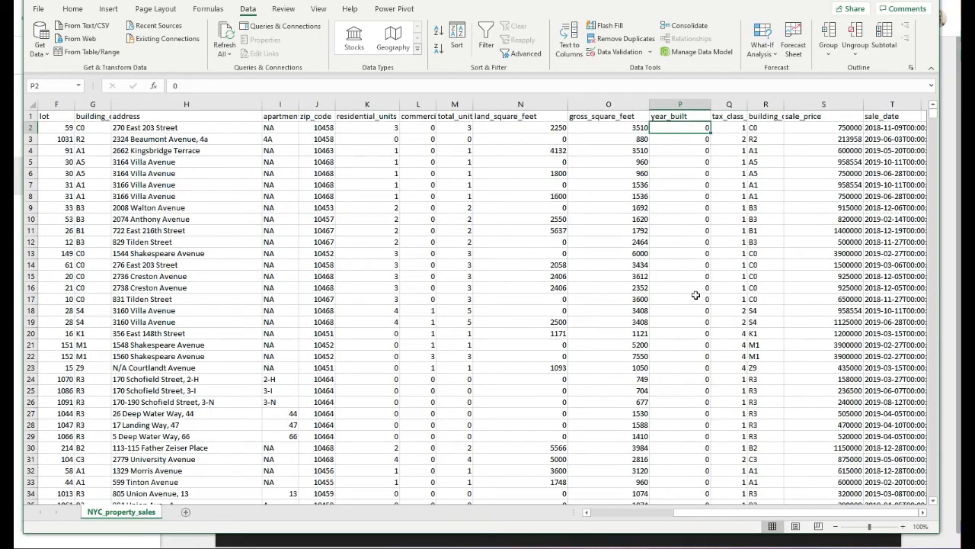
scroll(695, 295, down, 11)
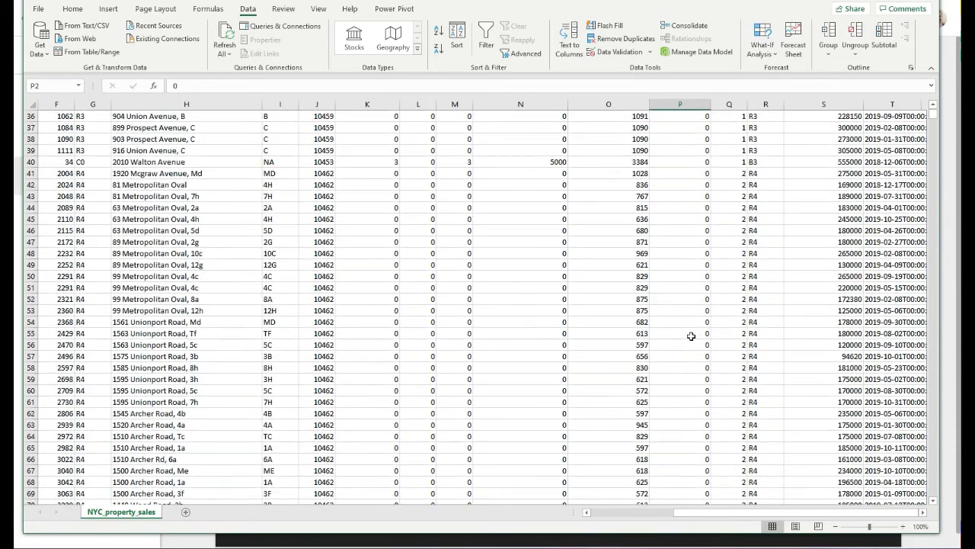
scroll(691, 336, down, 6)
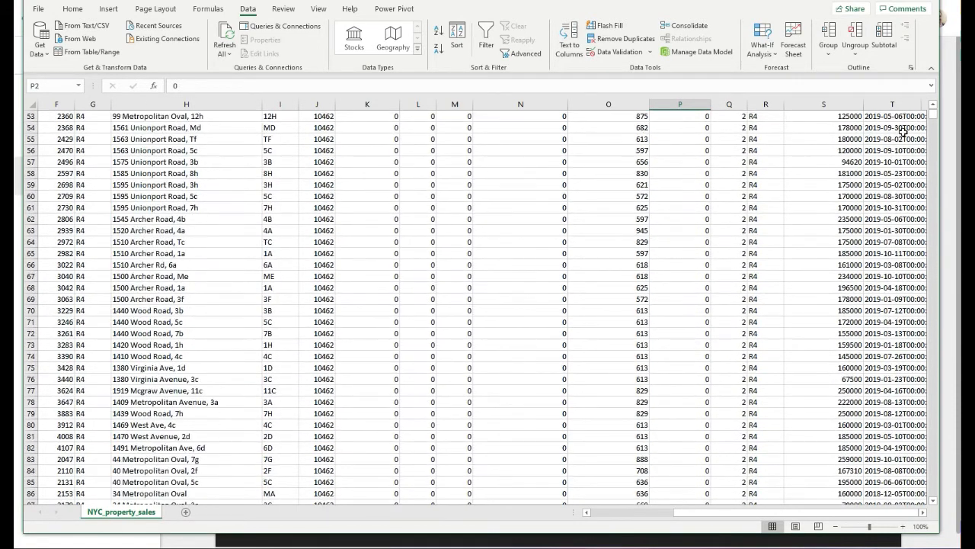
drag(937, 114, 936, 143)
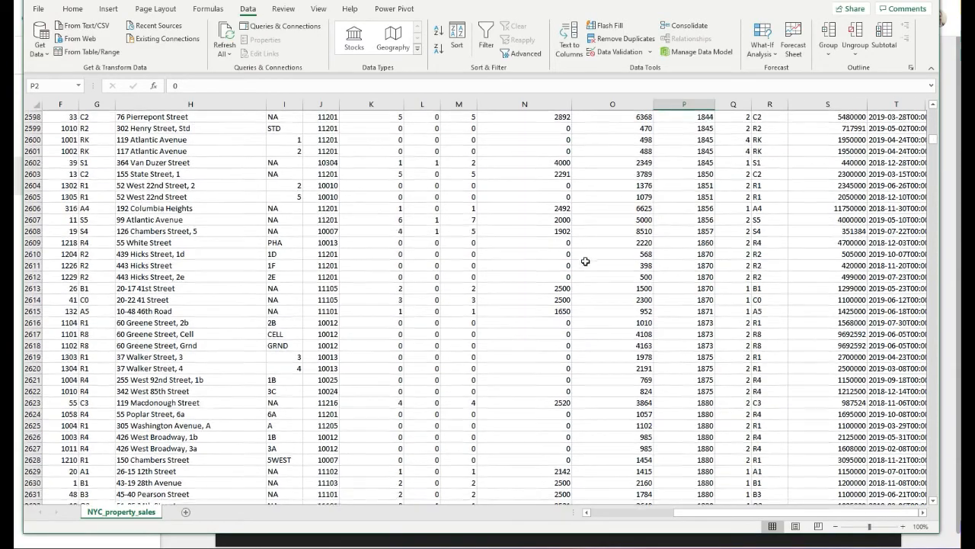
scroll(695, 274, up, 7)
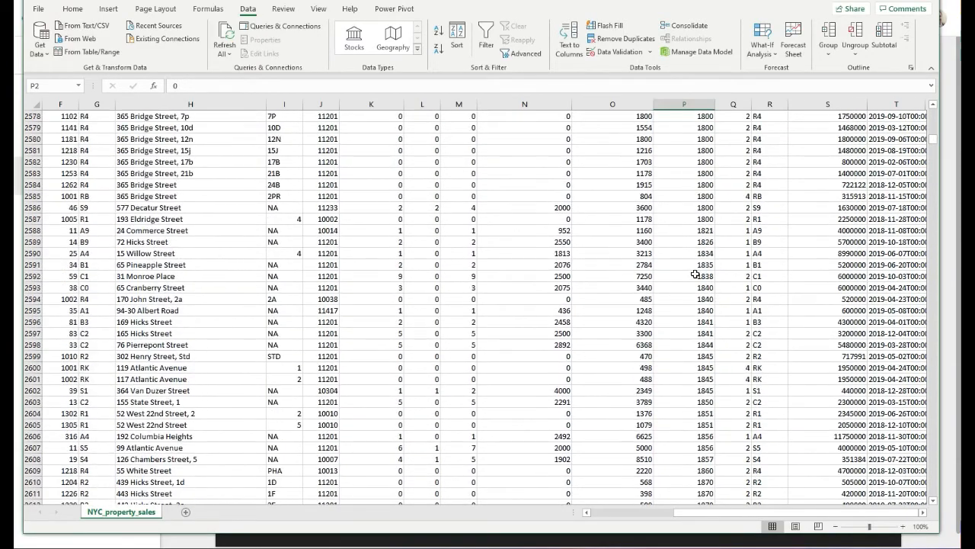
scroll(695, 274, up, 3)
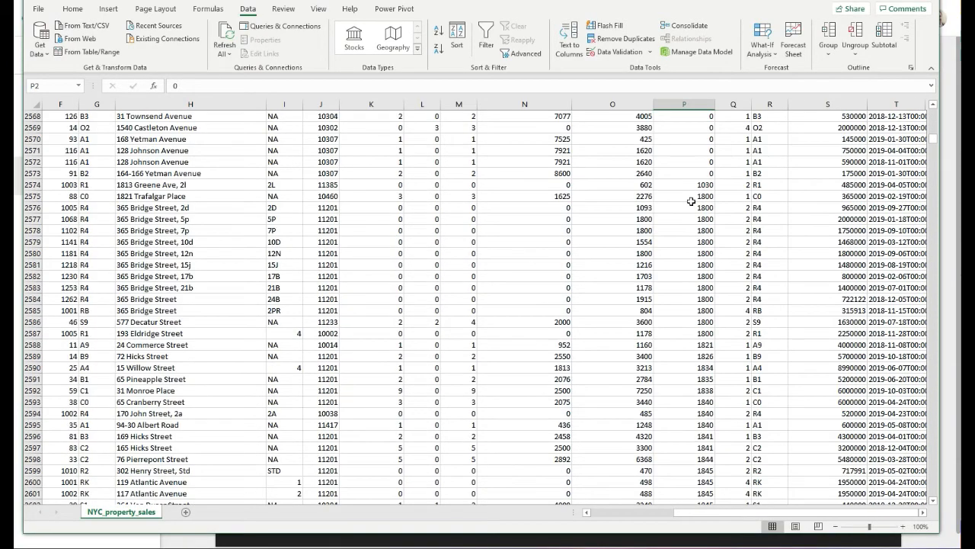
click(689, 197)
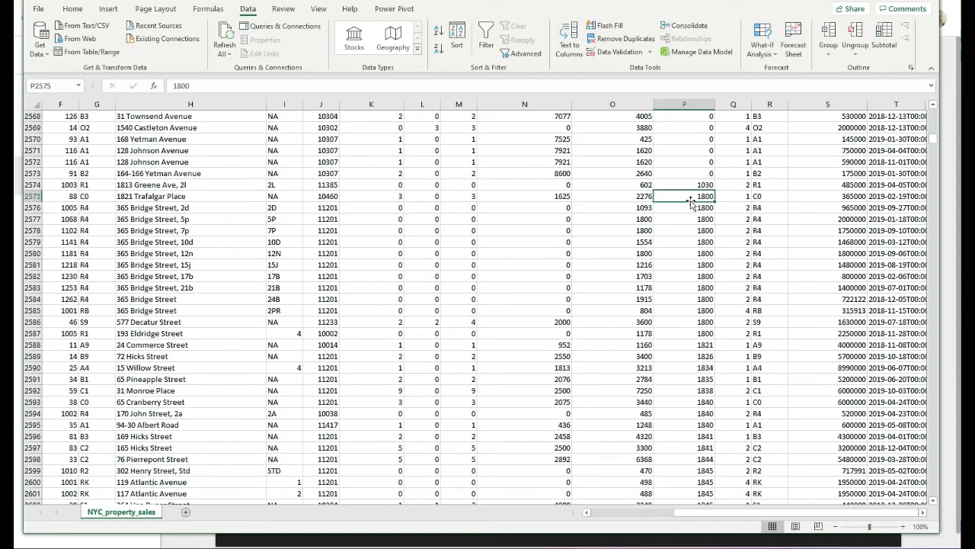
click(689, 186)
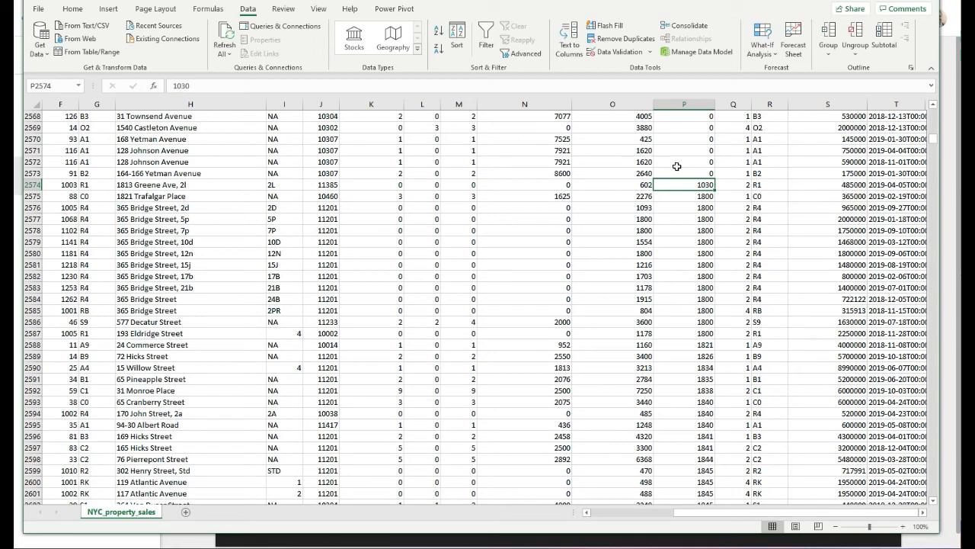
scroll(700, 228, up, 1)
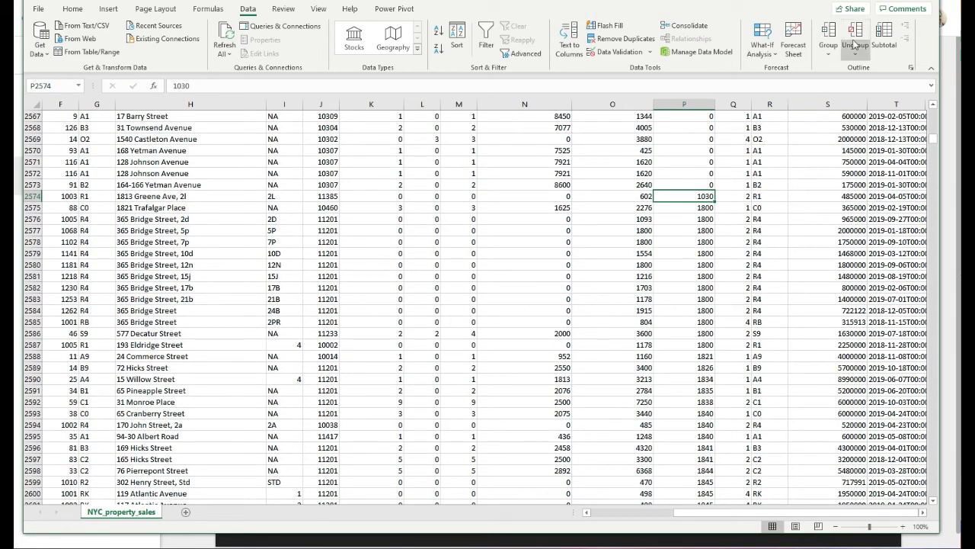
scroll(713, 170, up, 2)
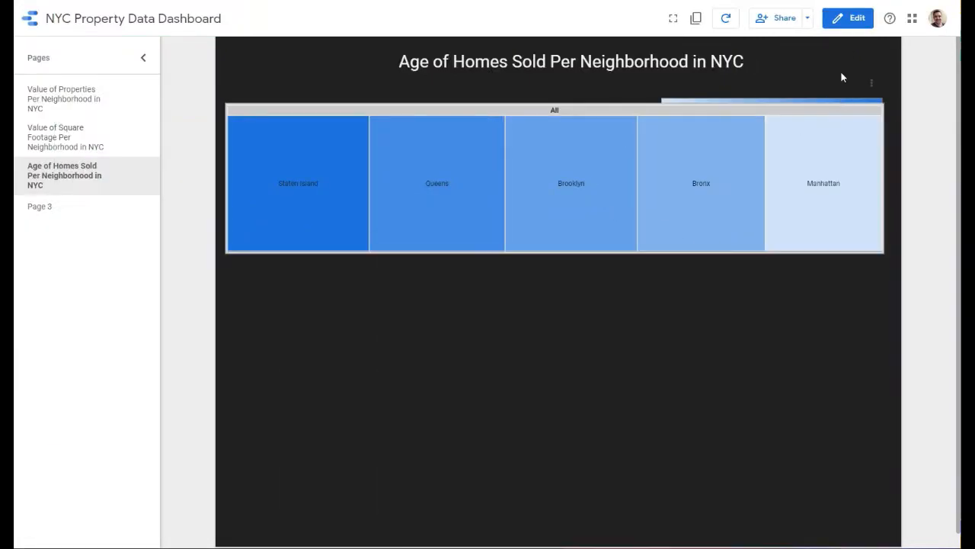
Return to editing the dashboard and create a treemap filter named "Filter out year built 0"
click(848, 18)
click(597, 210)
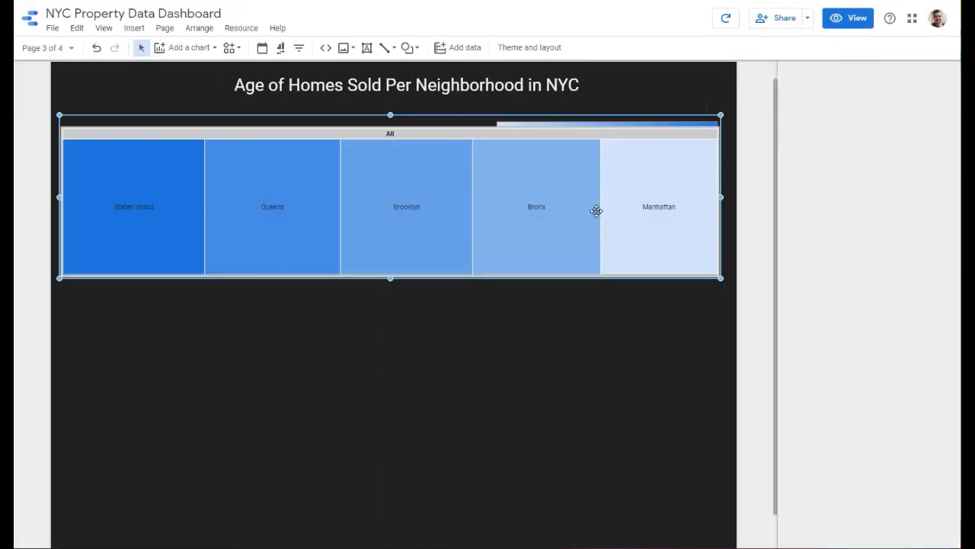
scroll(838, 457, down, 3)
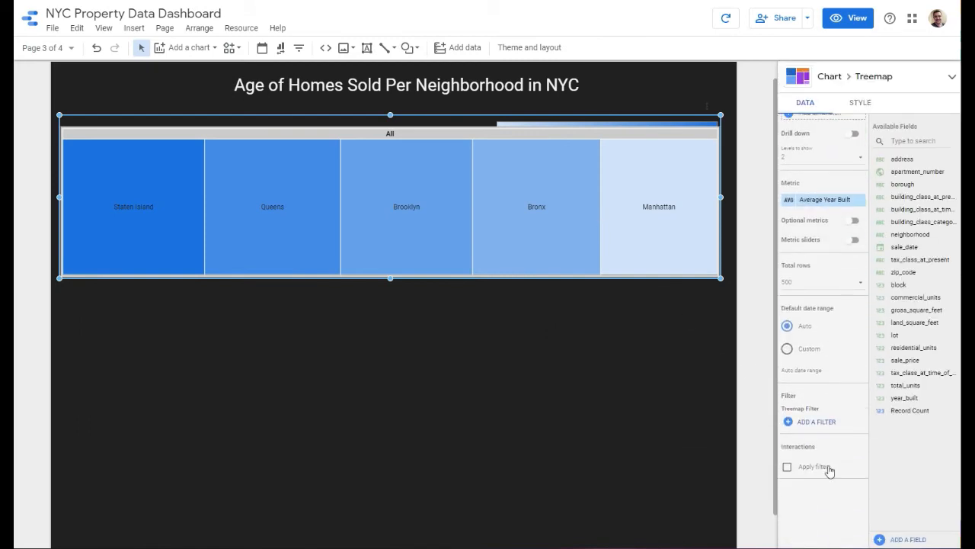
click(820, 424)
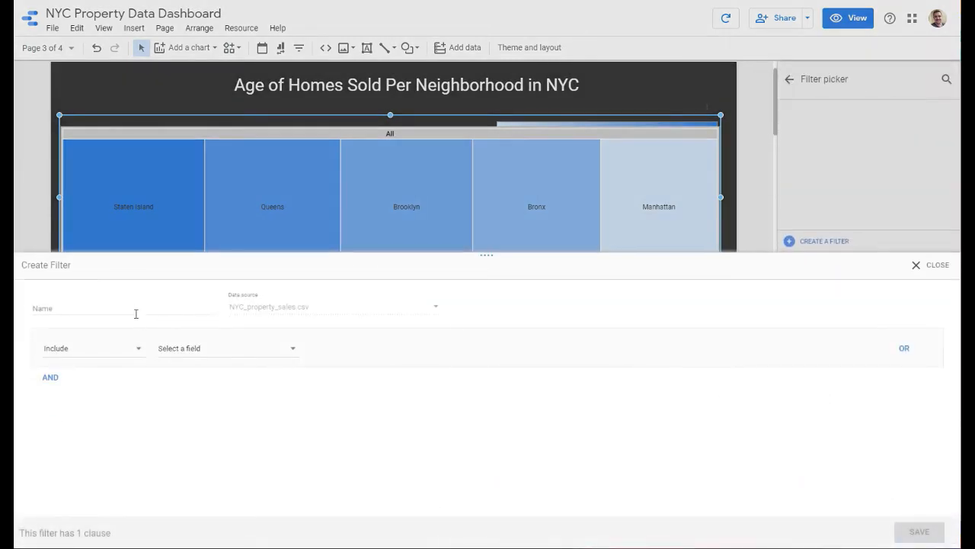
click(135, 310)
text(Filter out year built 0)
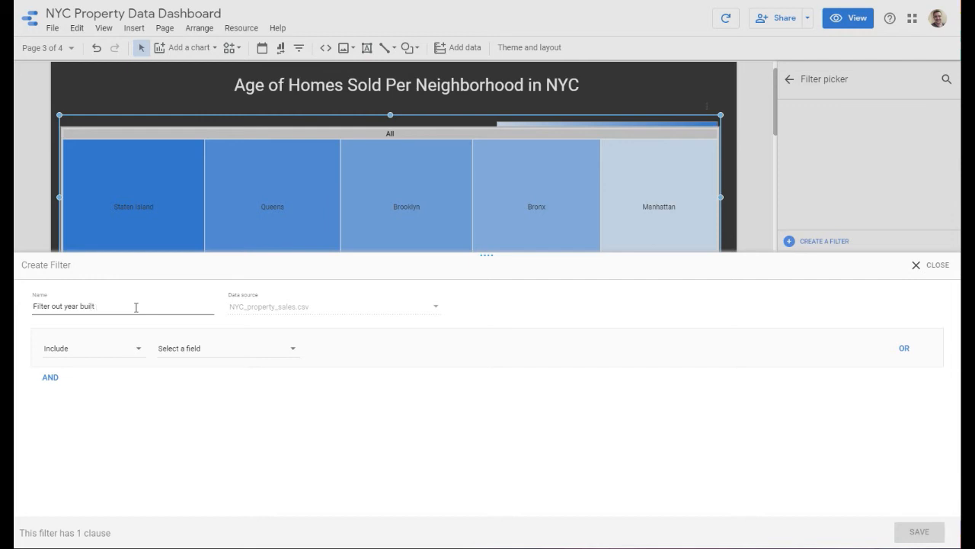
Define the filter's clause to exclude records whose year_built is equal to 0
click(117, 351)
click(73, 382)
click(211, 353)
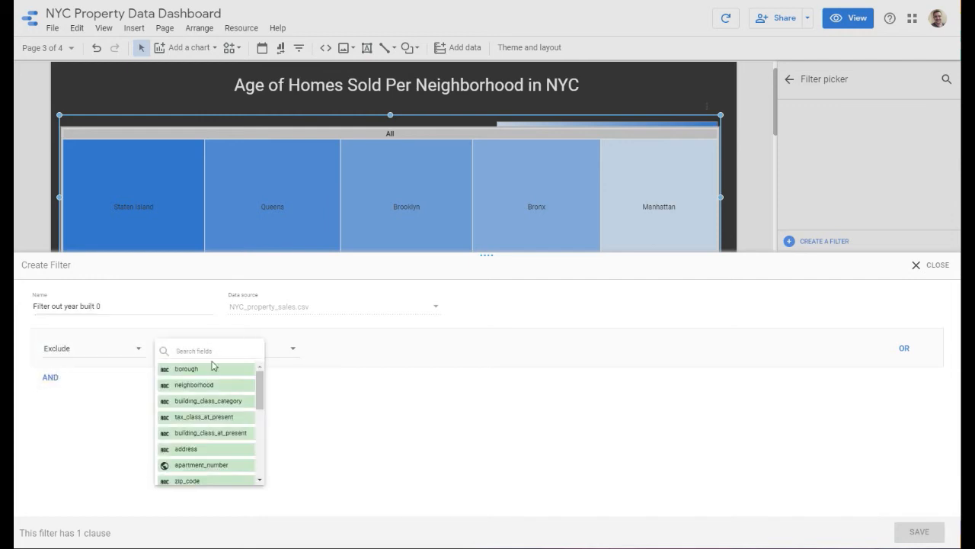
text(year)
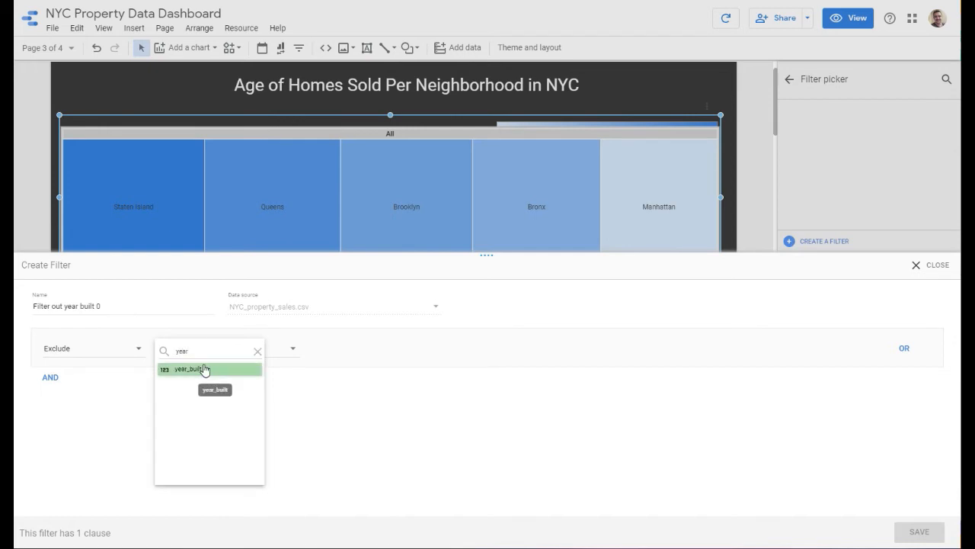
click(207, 369)
click(341, 356)
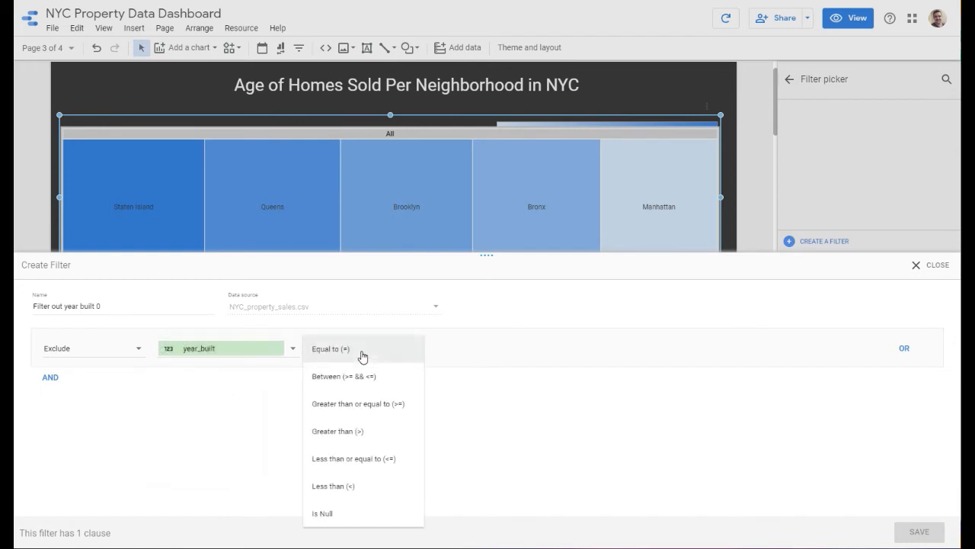
click(363, 355)
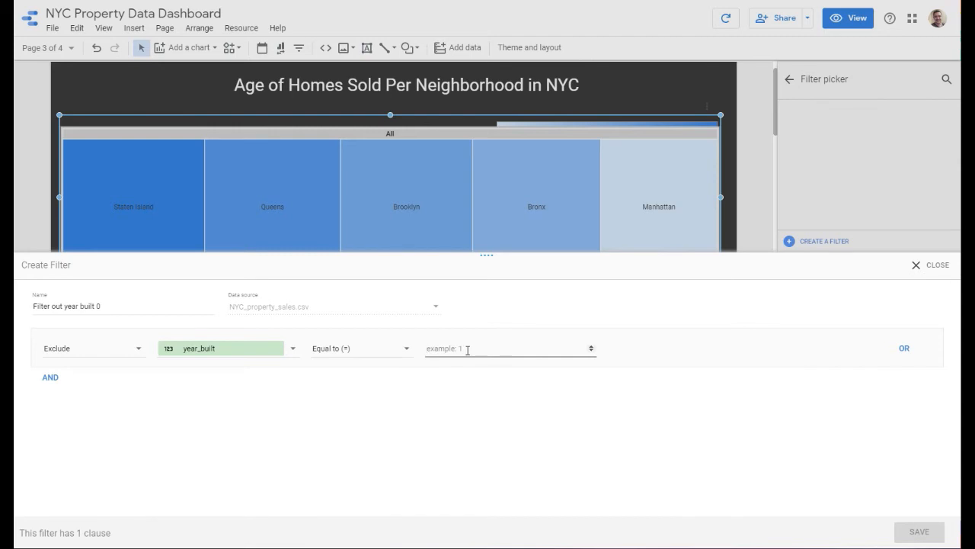
text(0)
click(629, 395)
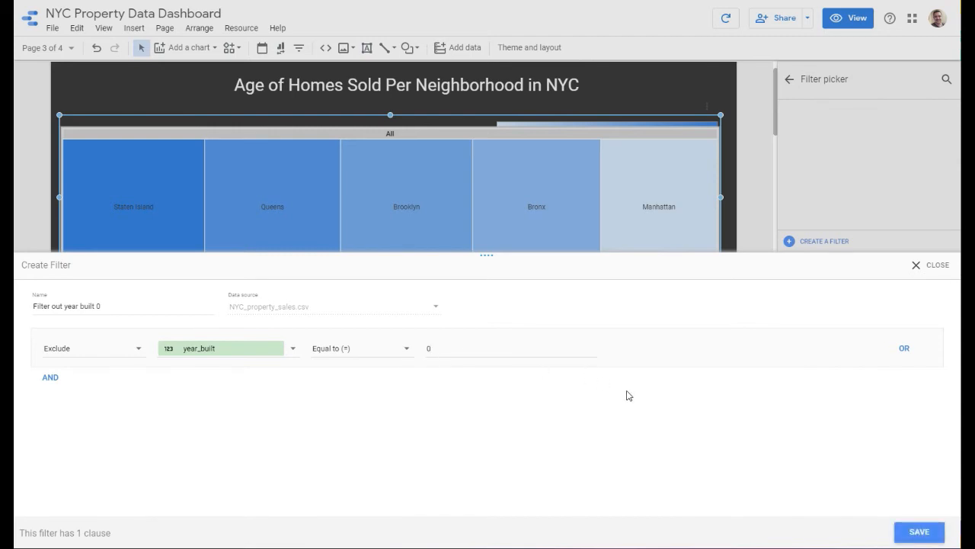
Save the year-built filter, then preview the report and check each borough's average year built in the treemap
click(920, 531)
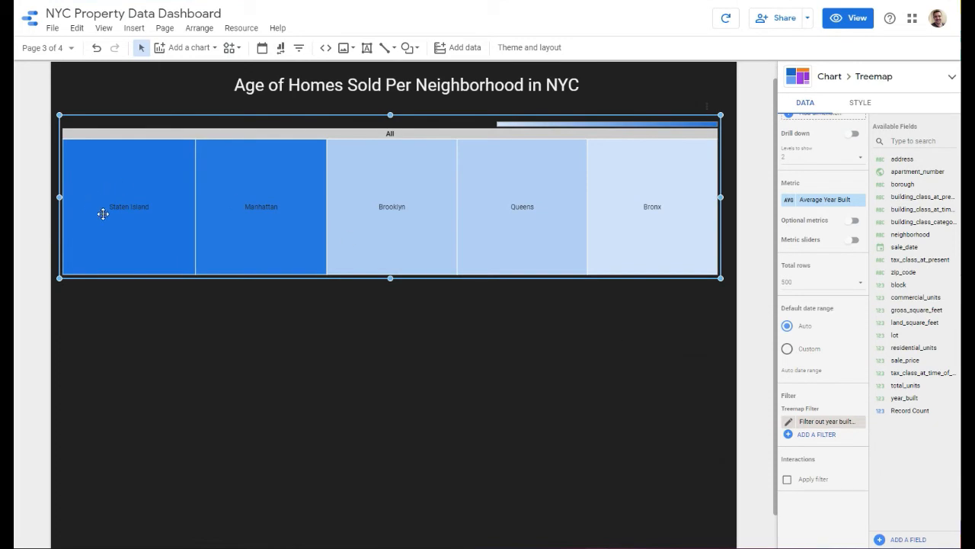
click(858, 20)
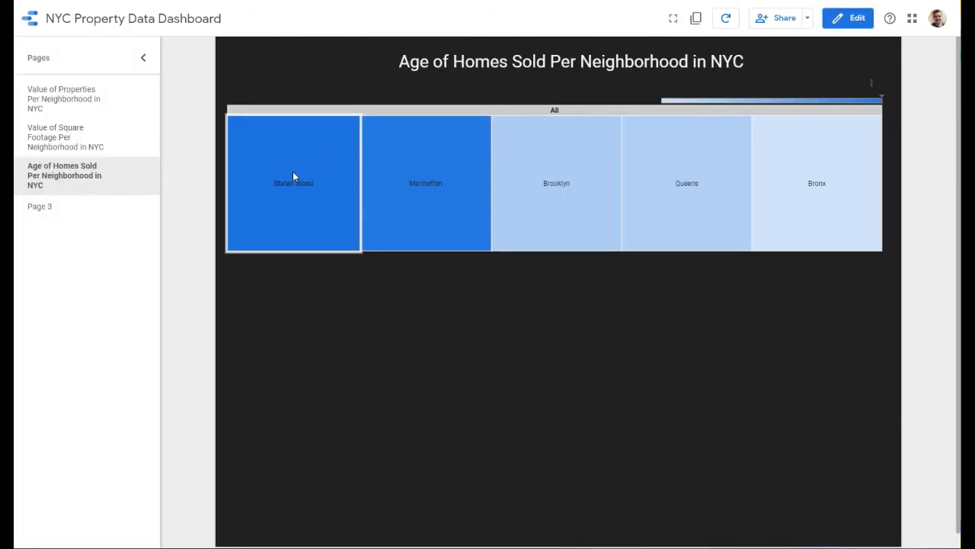
mouse_move(294, 176)
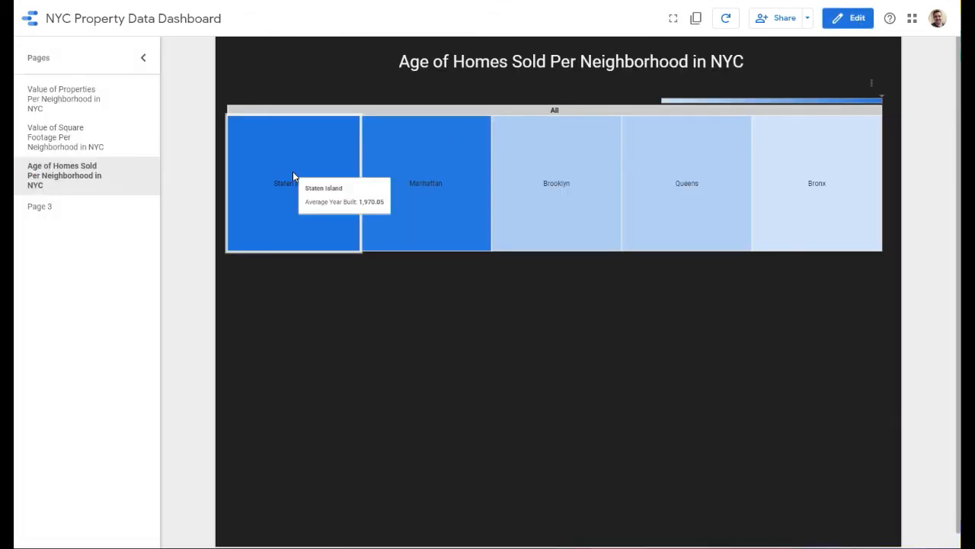
mouse_move(424, 177)
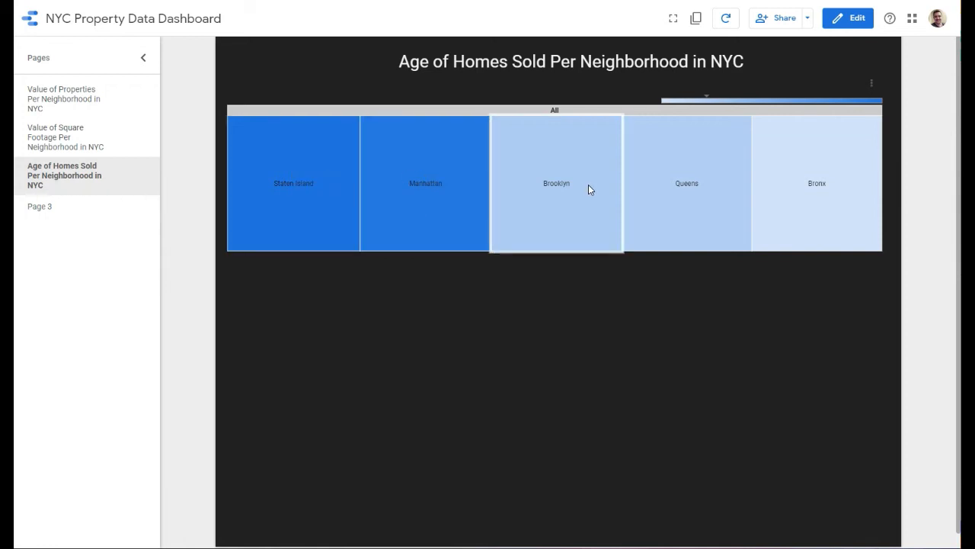
mouse_move(589, 185)
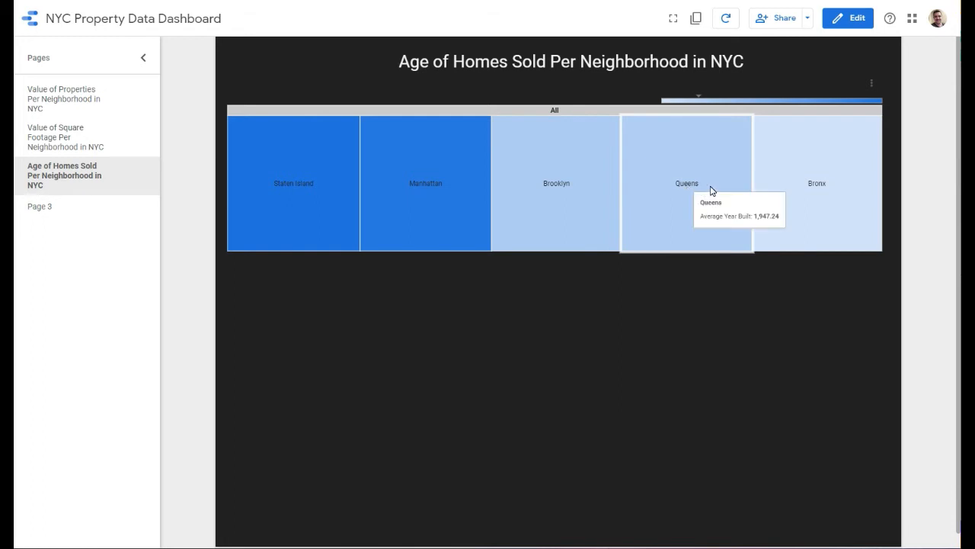
mouse_move(802, 191)
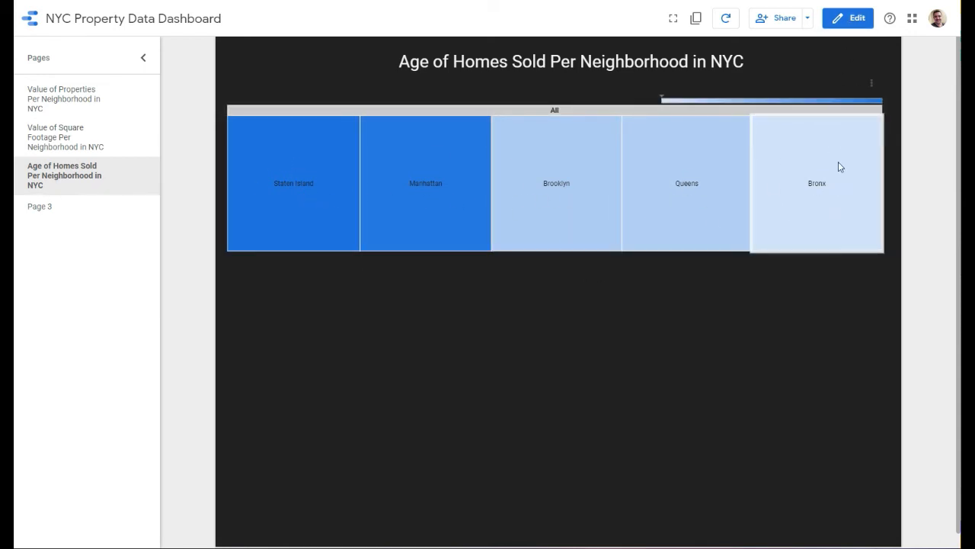
mouse_move(796, 217)
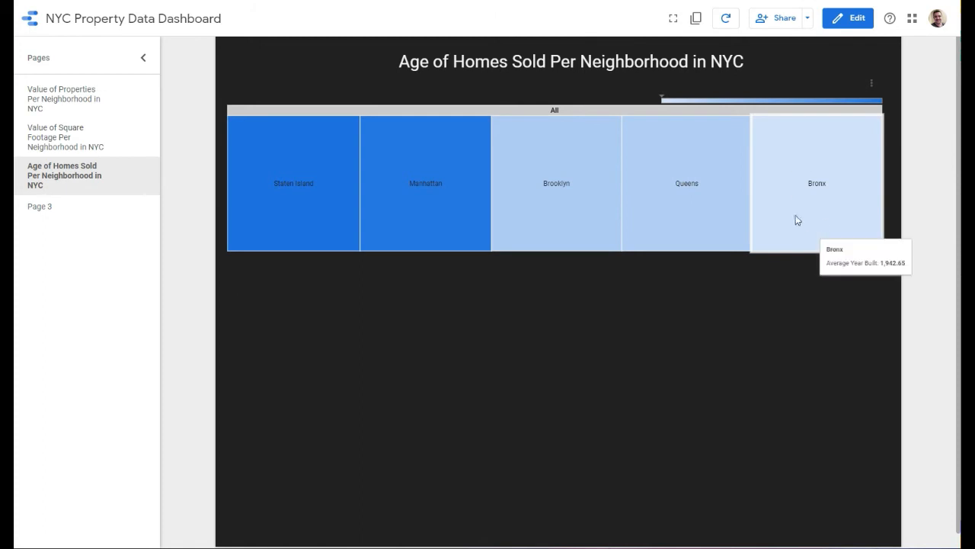
Return to editing and set the treemap's max color to dark red, mid color to secondary font color, and min color to Chart palette 1 blue
click(848, 26)
click(606, 203)
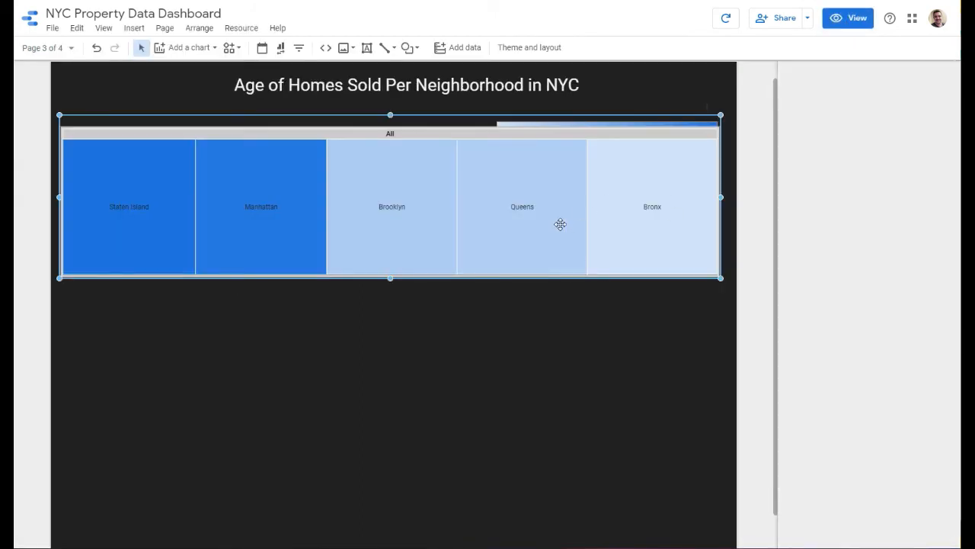
click(860, 103)
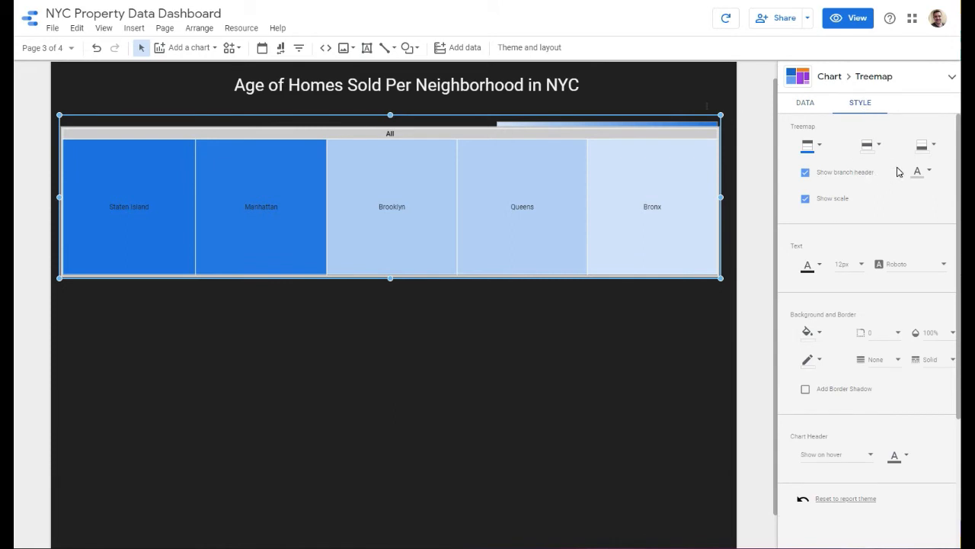
click(881, 152)
click(821, 145)
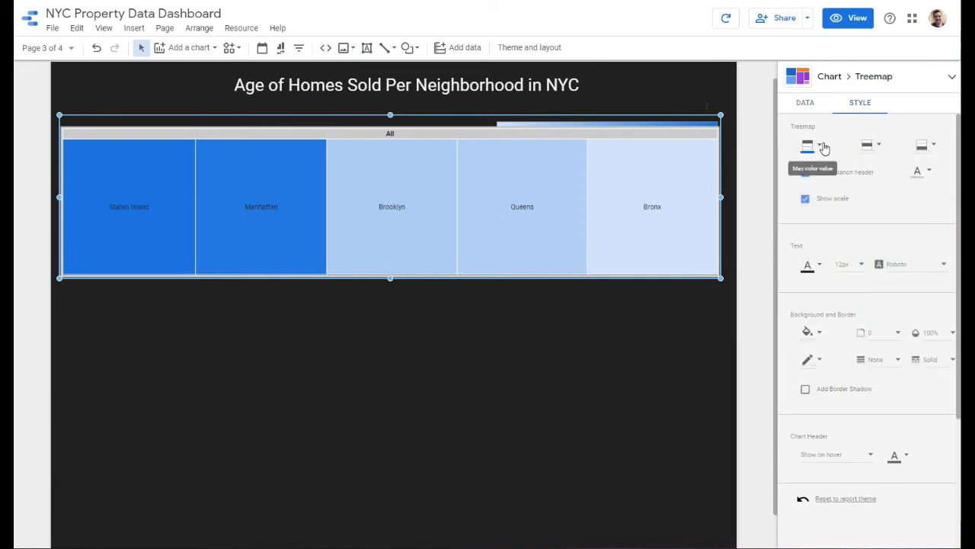
click(821, 145)
click(806, 210)
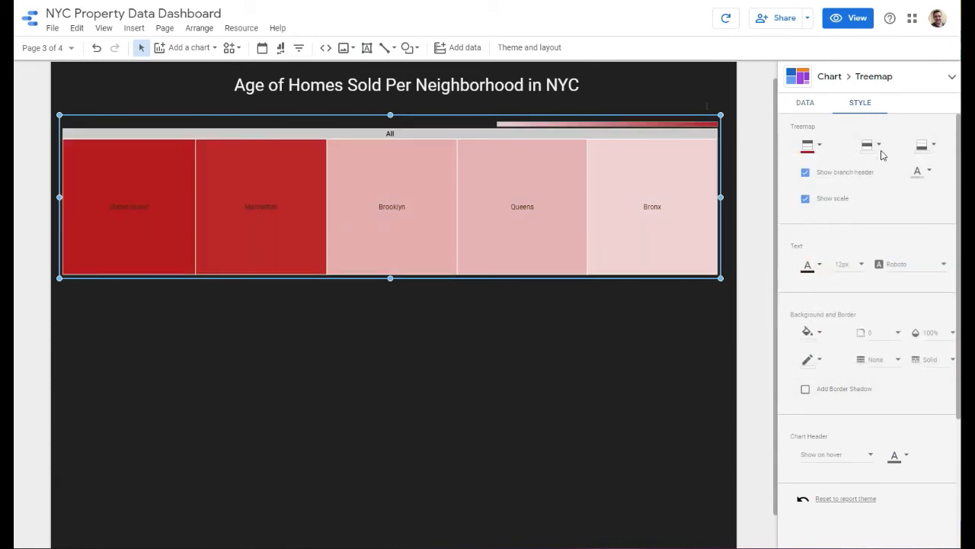
click(876, 152)
click(862, 302)
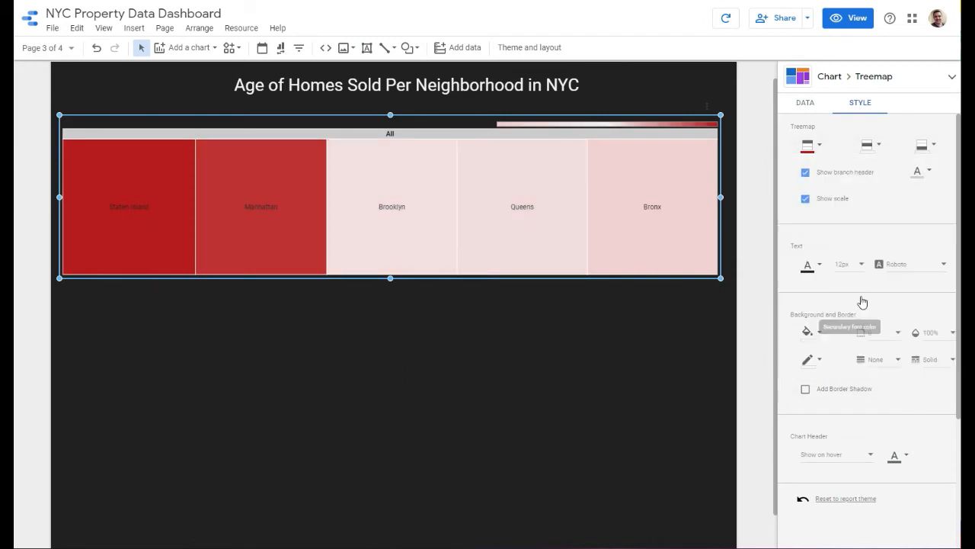
click(929, 145)
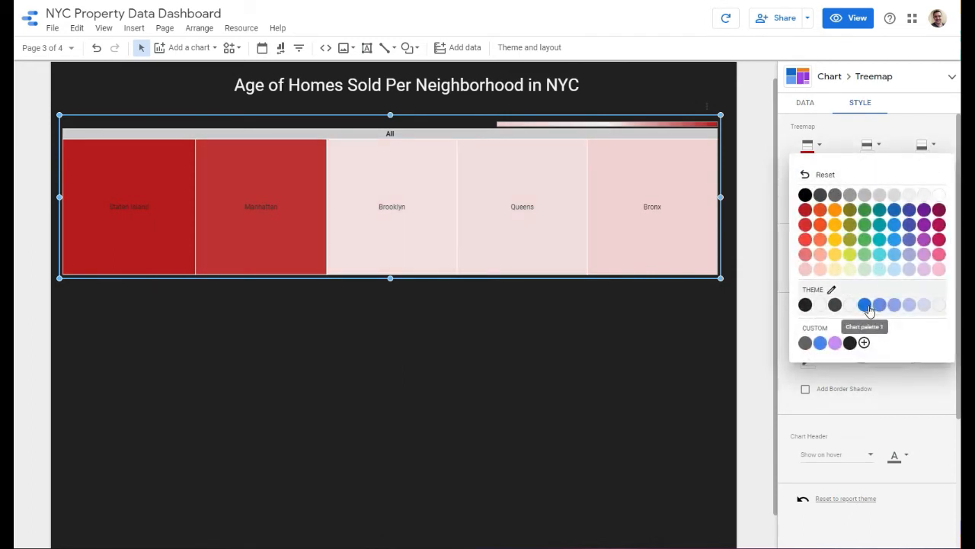
click(867, 305)
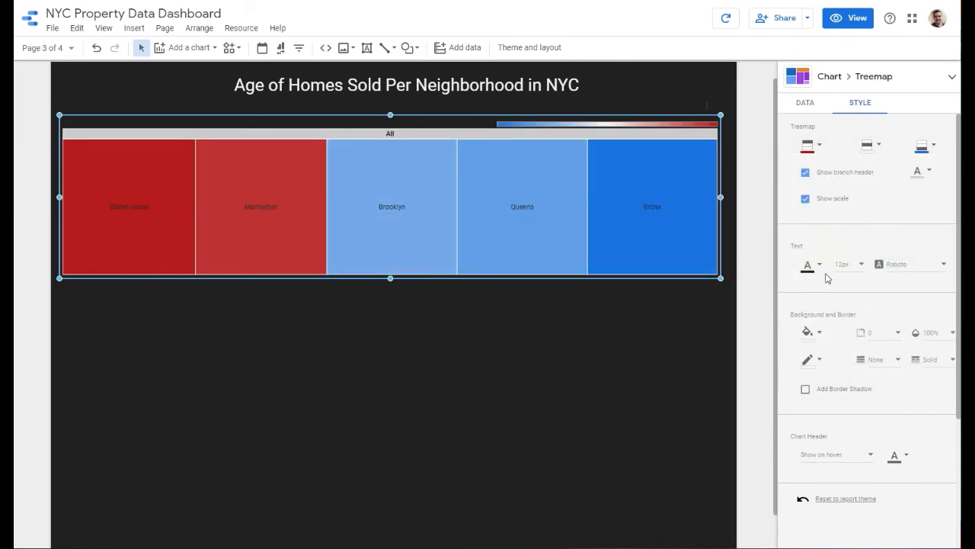
Set the treemap's chart header to Always show with a white header font color
click(868, 455)
click(852, 433)
click(896, 455)
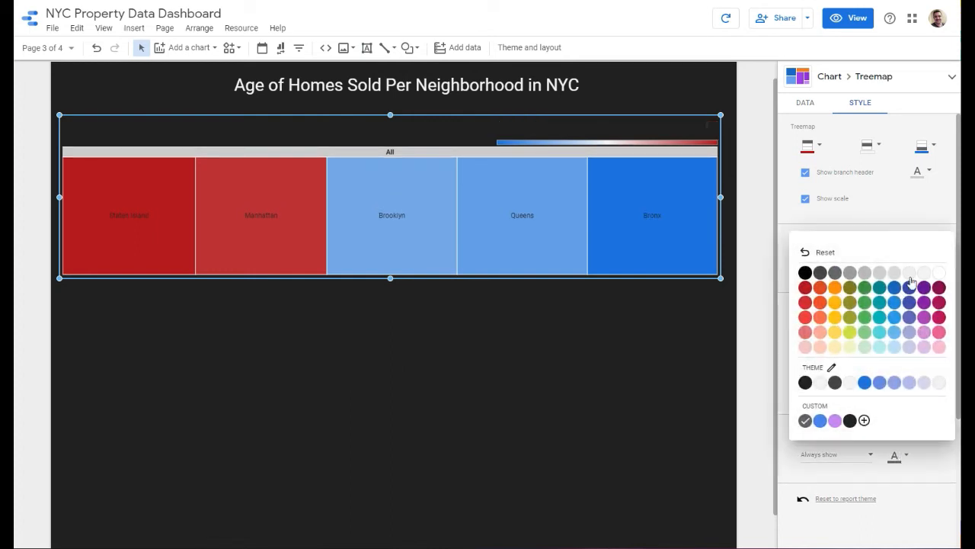
click(939, 273)
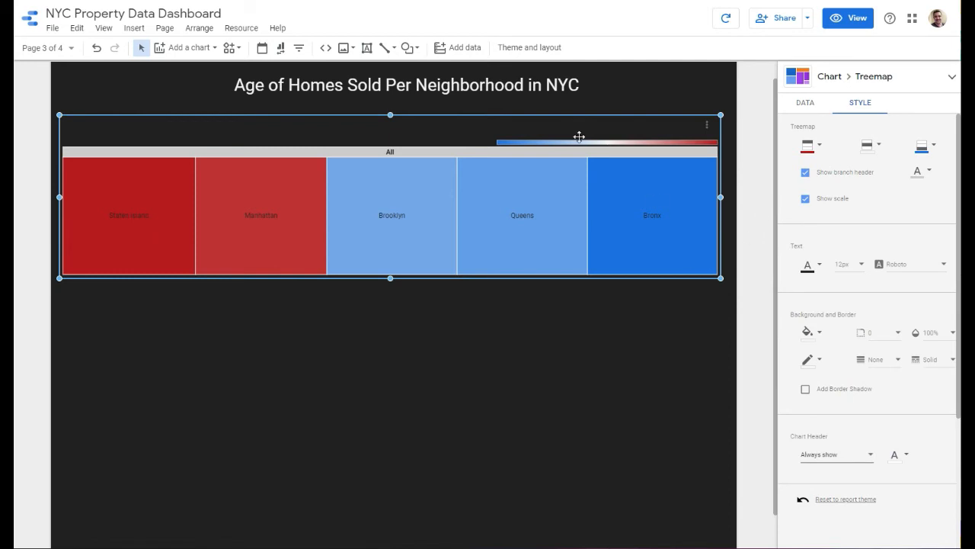
click(797, 103)
click(584, 412)
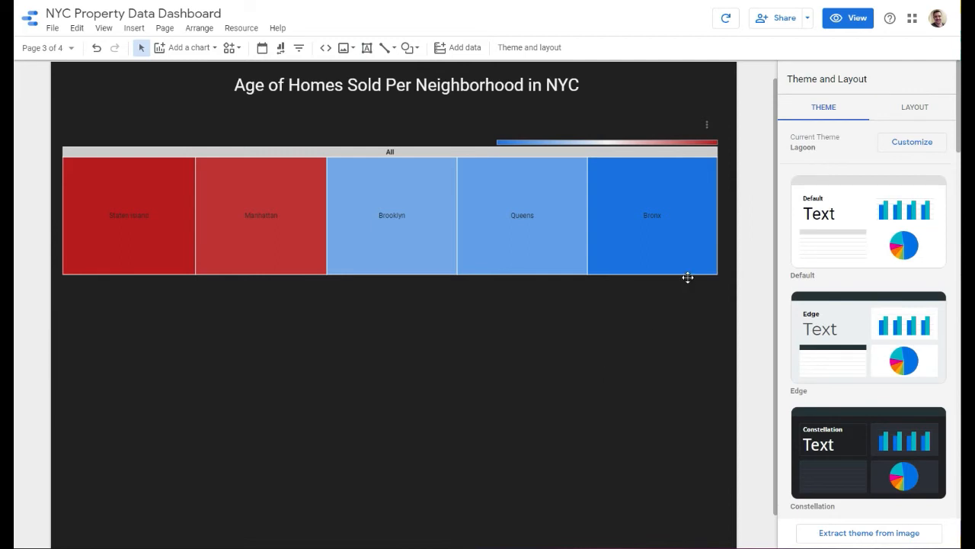
Insert a table with heatmap below the treemap, about as wide as the treemap and without row numbers
click(198, 49)
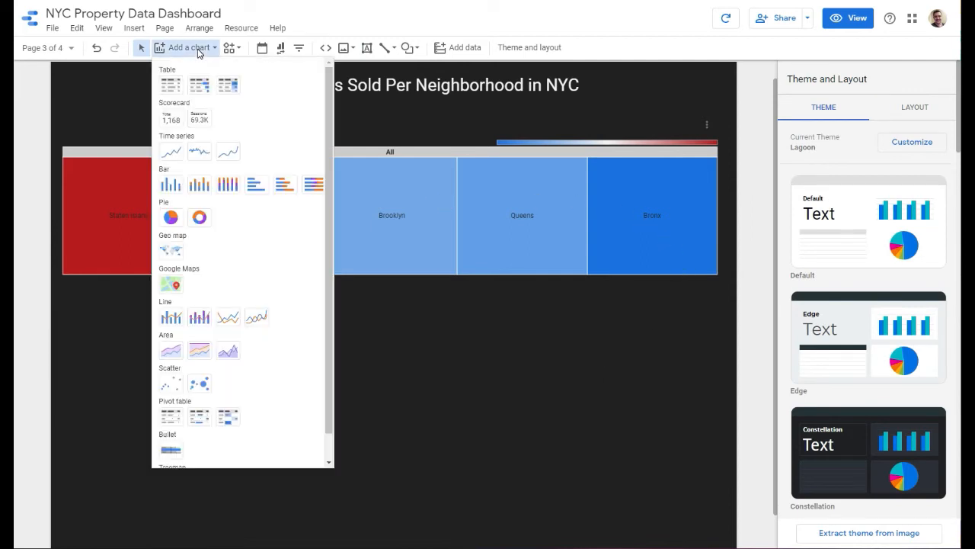
scroll(290, 320, down, 1)
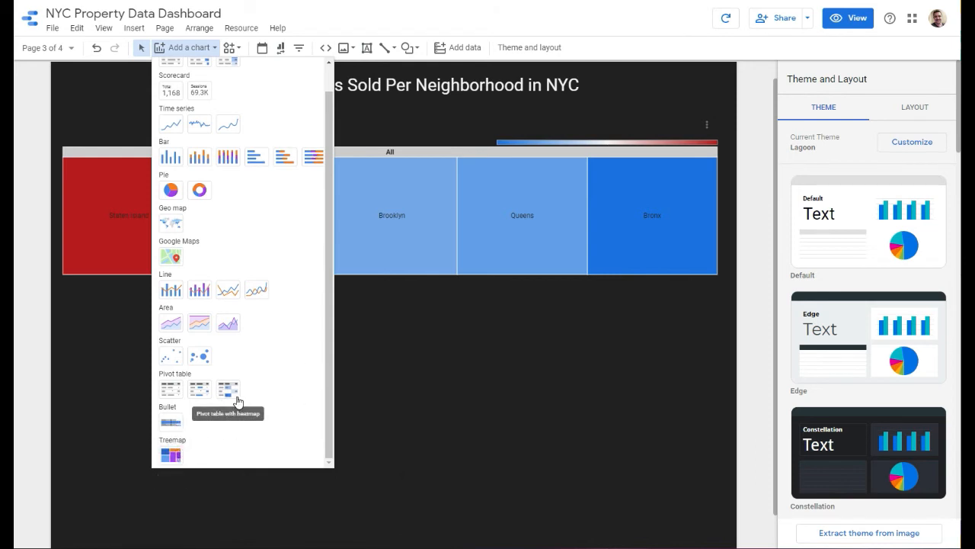
scroll(236, 400, up, 1)
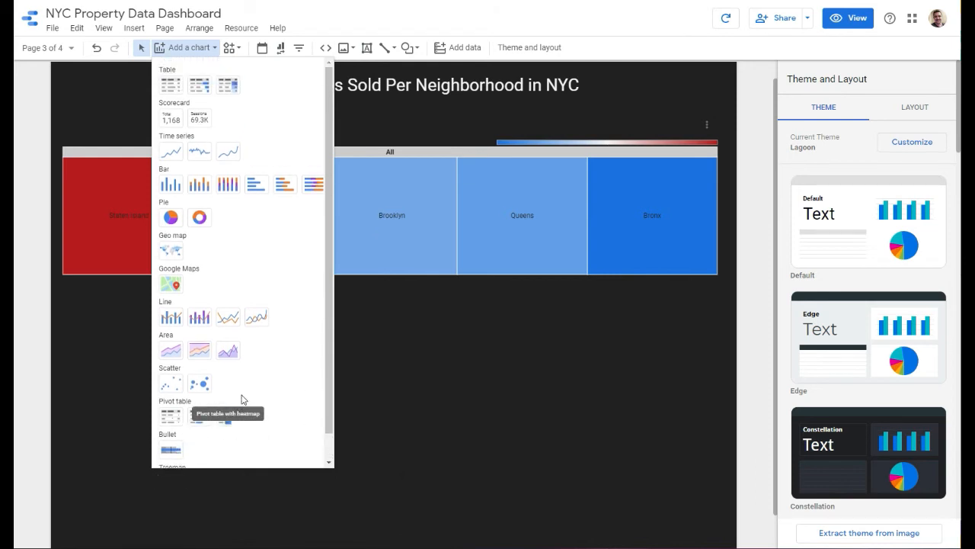
click(230, 90)
click(177, 379)
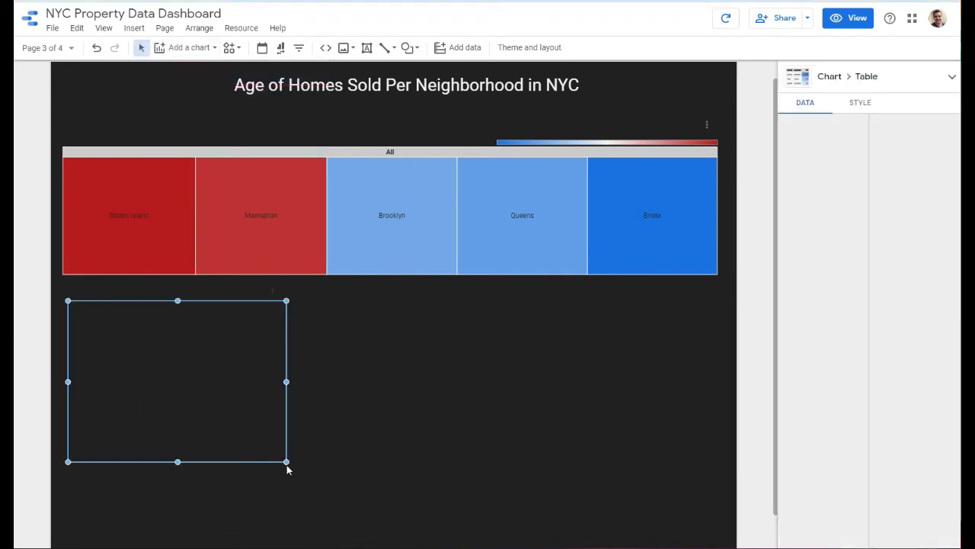
drag(287, 461, 714, 464)
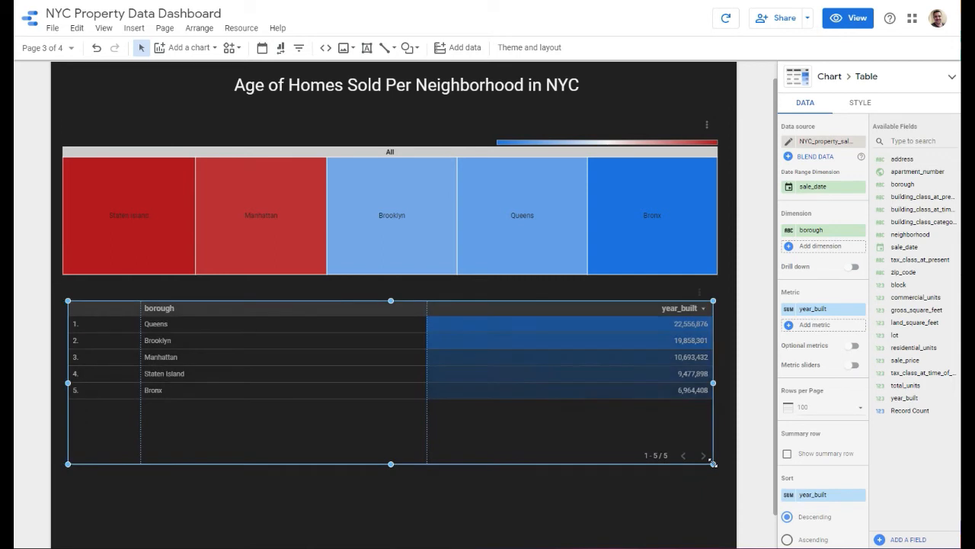
click(865, 104)
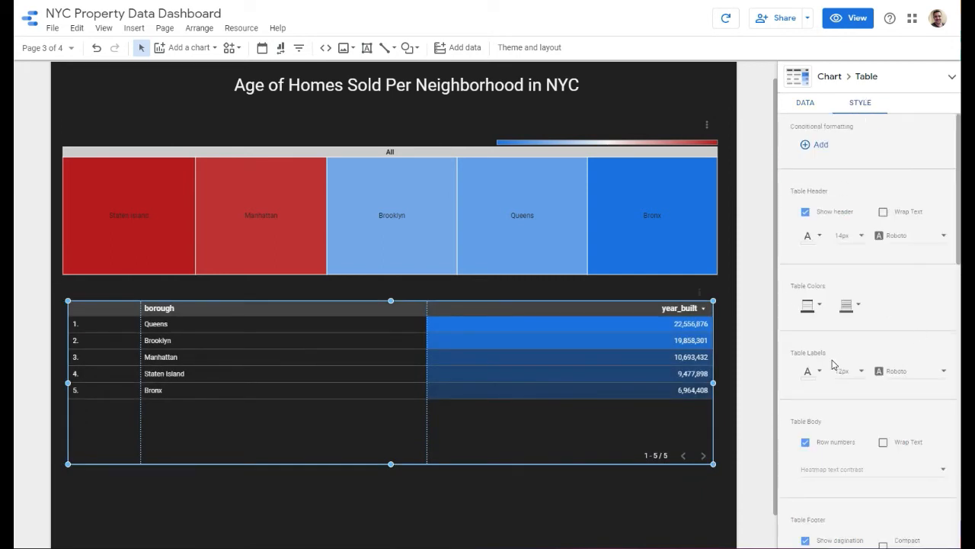
click(801, 444)
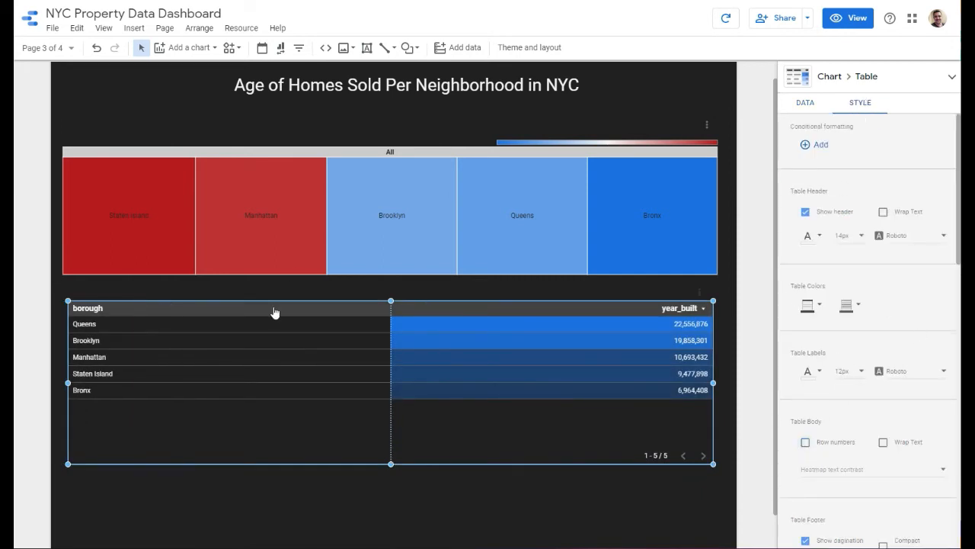
Set the table's year_built metric to Average aggregation and name it "Average Year Built"
click(807, 102)
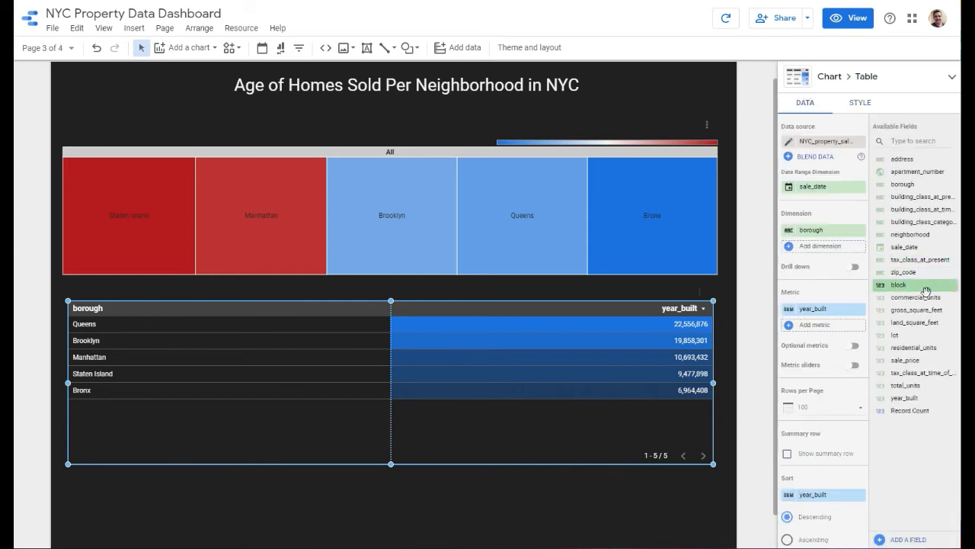
click(790, 313)
click(672, 331)
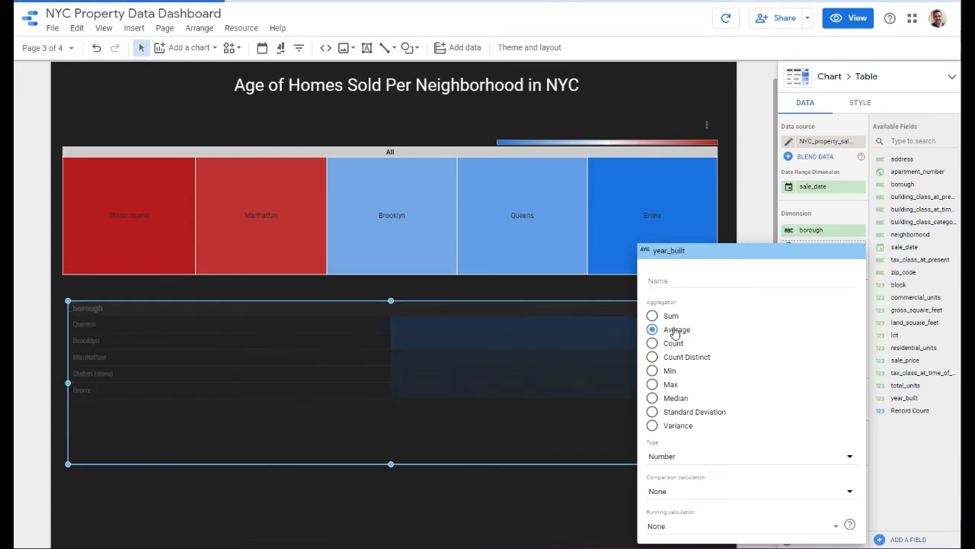
click(730, 281)
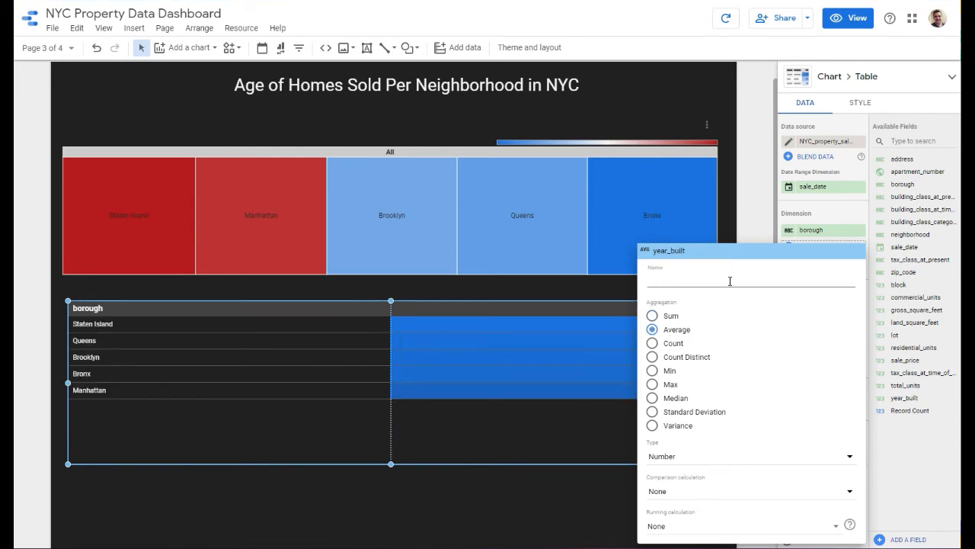
text(Average Year Built)
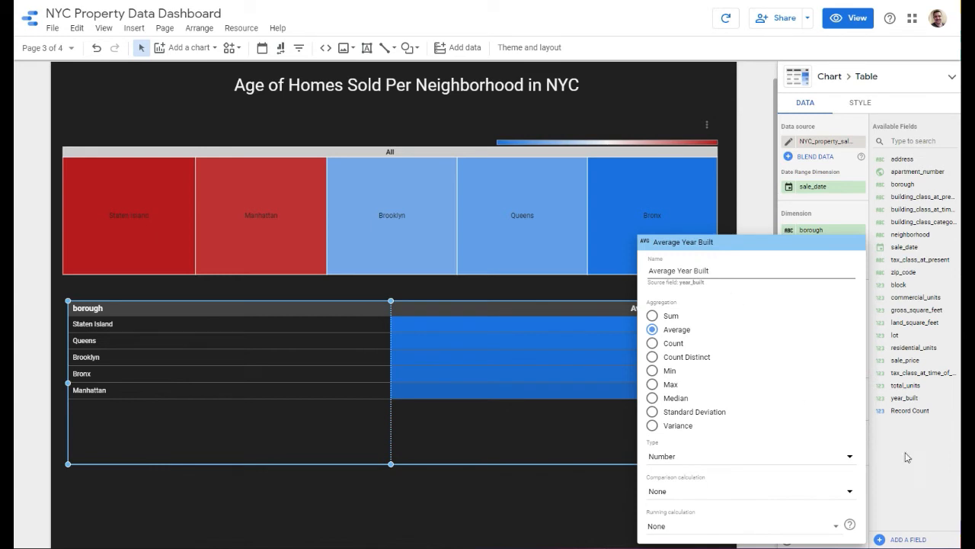
click(920, 465)
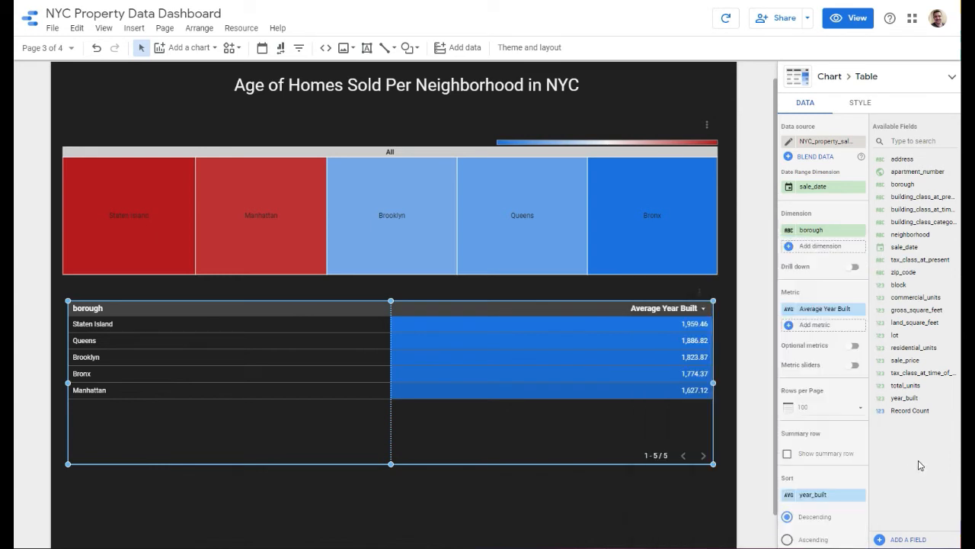
click(791, 310)
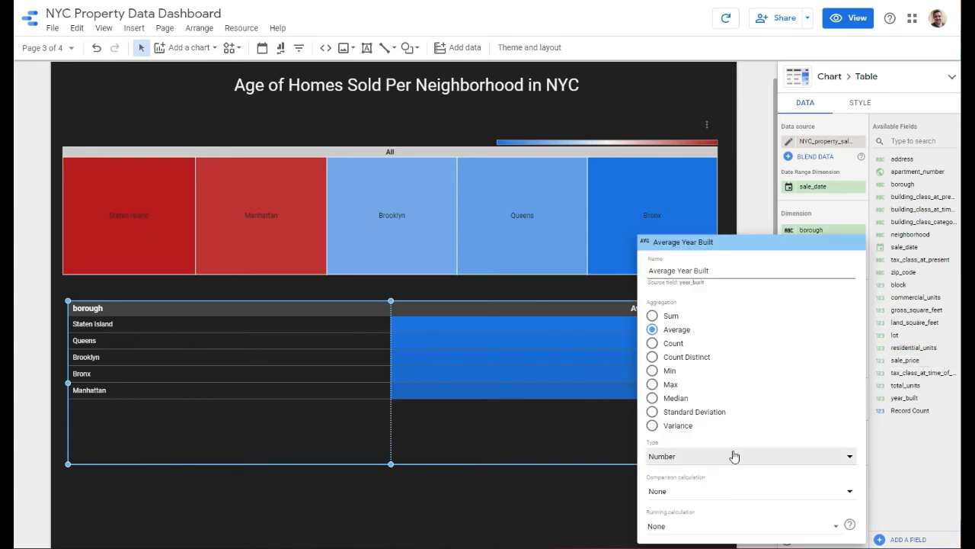
click(935, 477)
Add neighborhood as a second table dimension after borough and adjust the column widths so the neighborhood names fit
scroll(857, 420, down, 2)
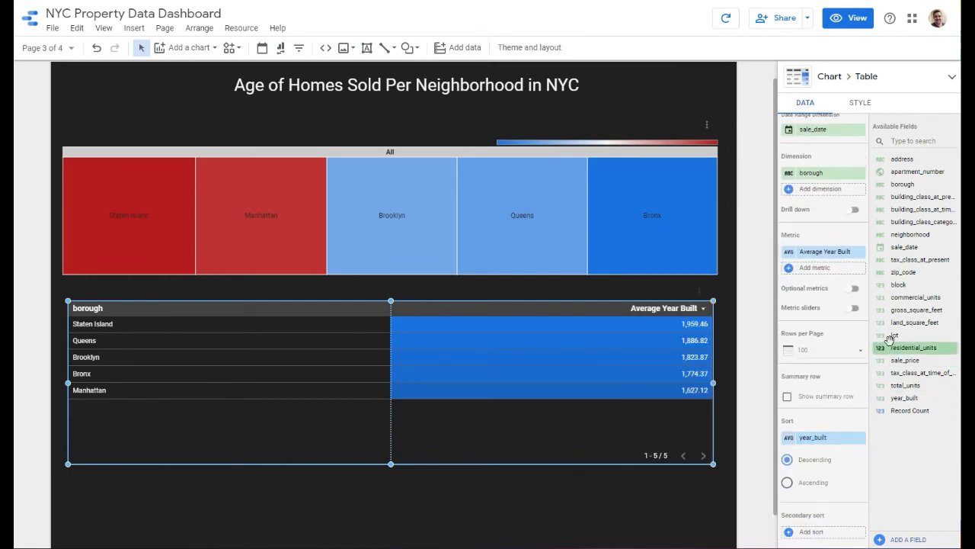
scroll(840, 364, up, 1)
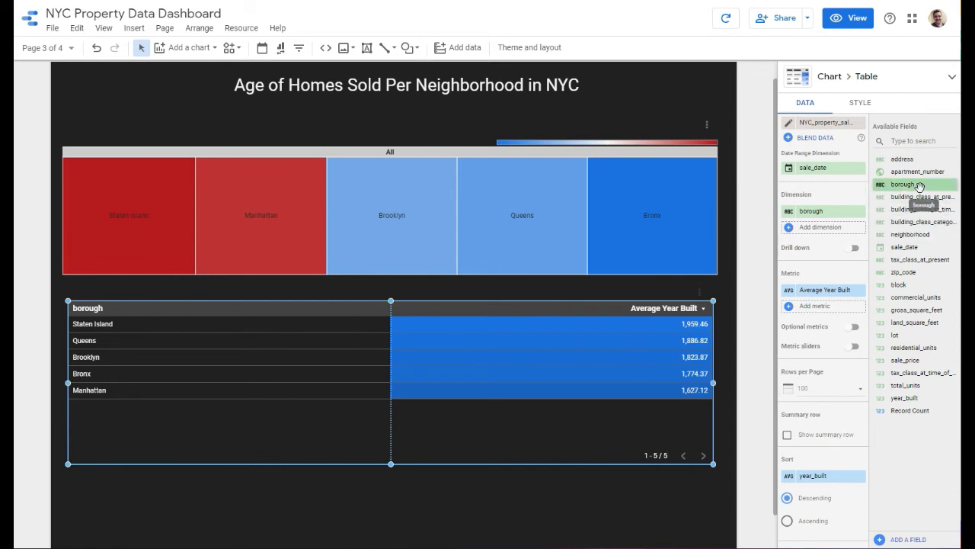
drag(915, 235, 830, 230)
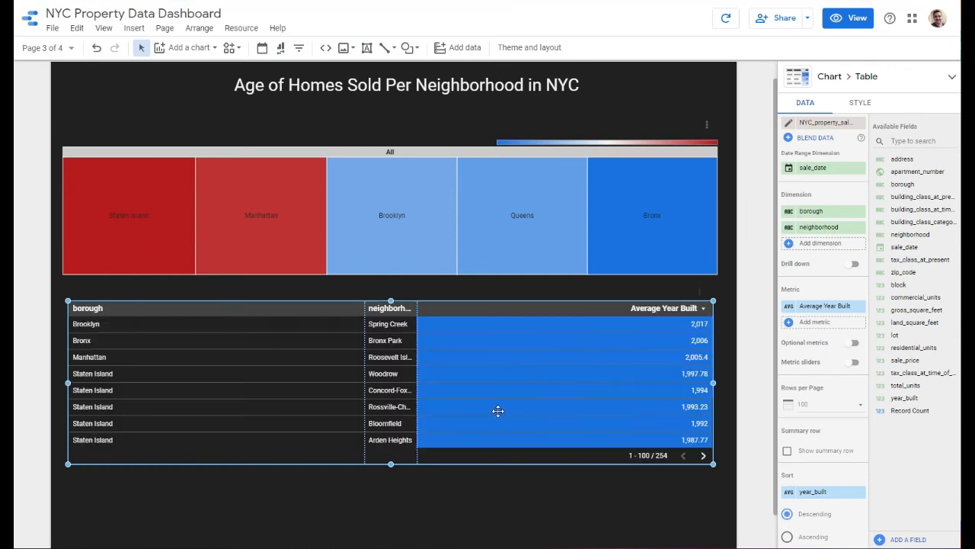
double_click(360, 308)
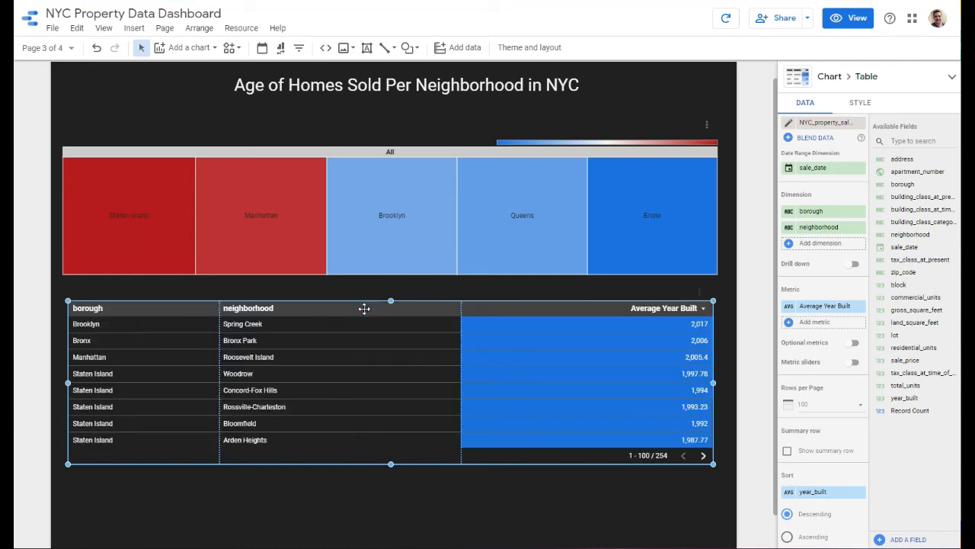
double_click(461, 307)
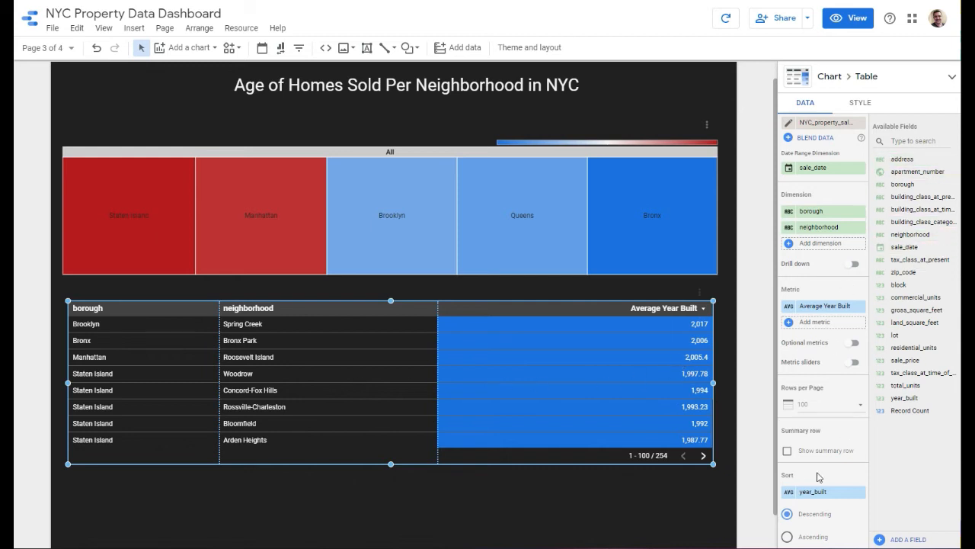
Sort the table by year_built in ascending order and set the secondary sort to Descending
scroll(838, 363, up, 1)
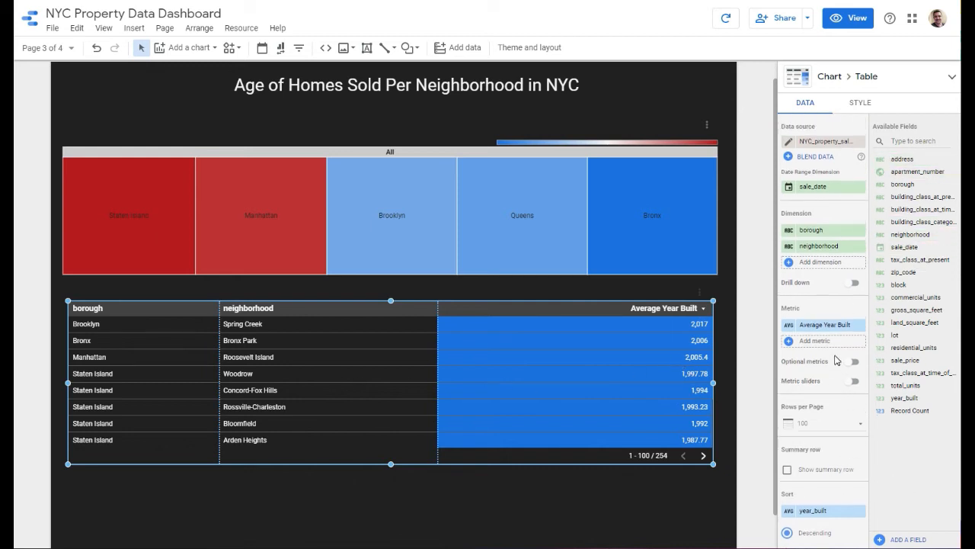
scroll(838, 363, down, 3)
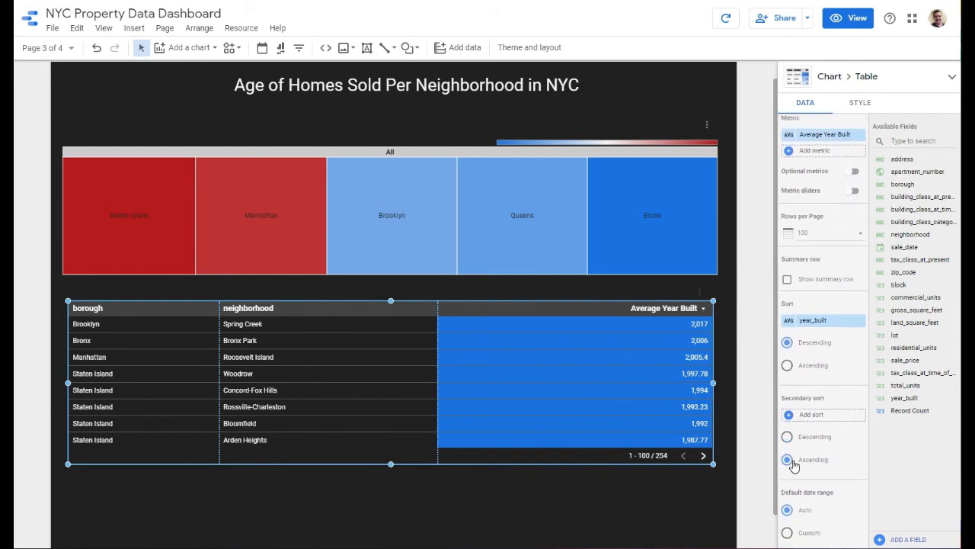
click(787, 436)
click(788, 366)
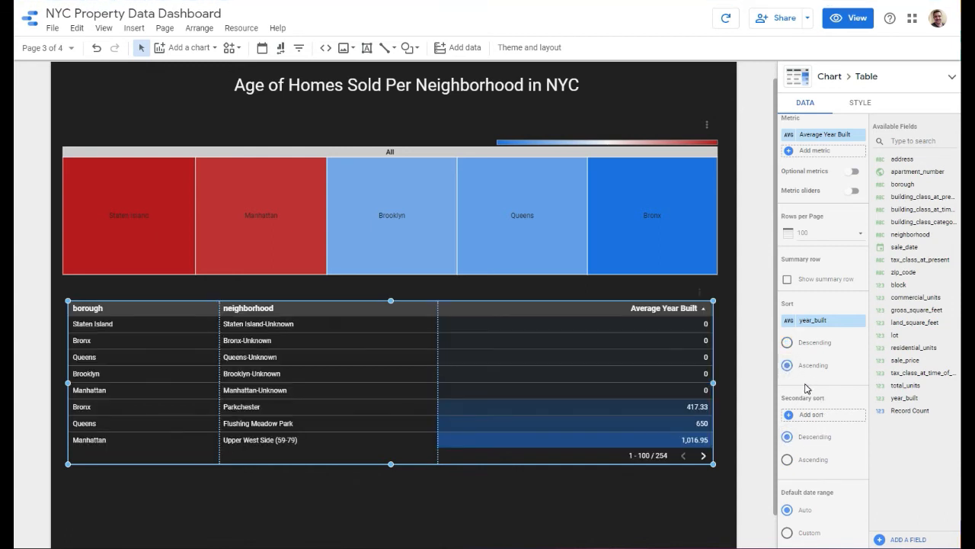
Apply the existing "Filter out year built 0" filter to the neighborhood table
scroll(828, 449, down, 5)
click(813, 461)
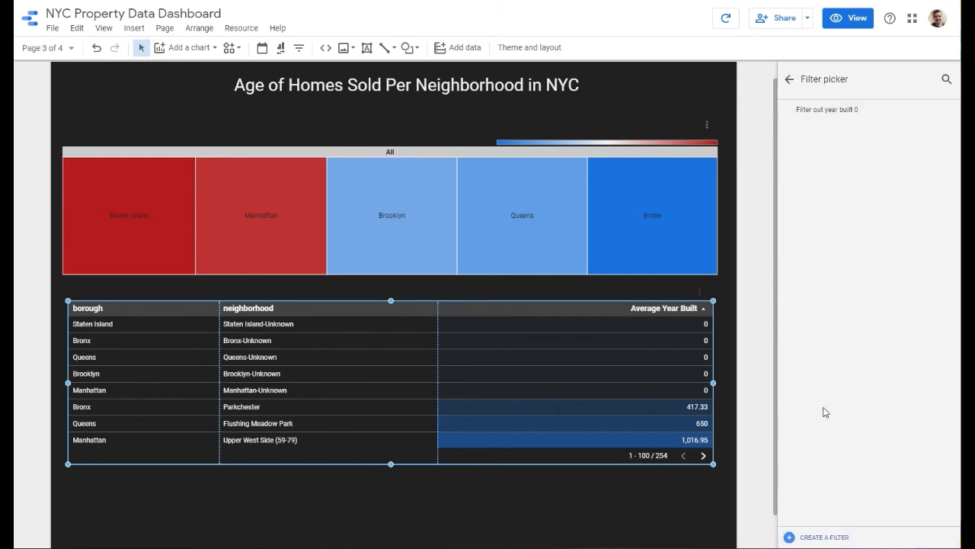
click(846, 111)
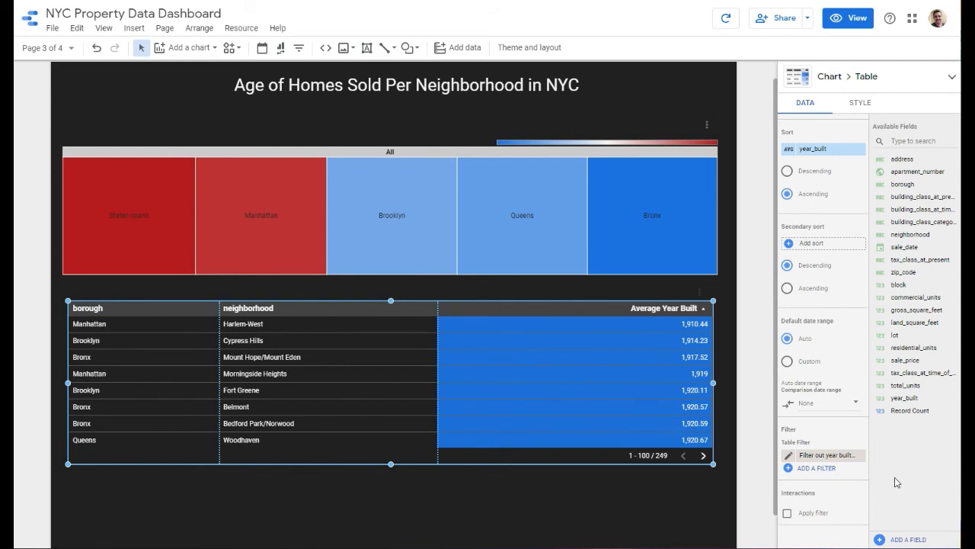
Enlarge the table downward to near the page's lower edge and shift it to line up with the treemap
scroll(867, 371, up, 4)
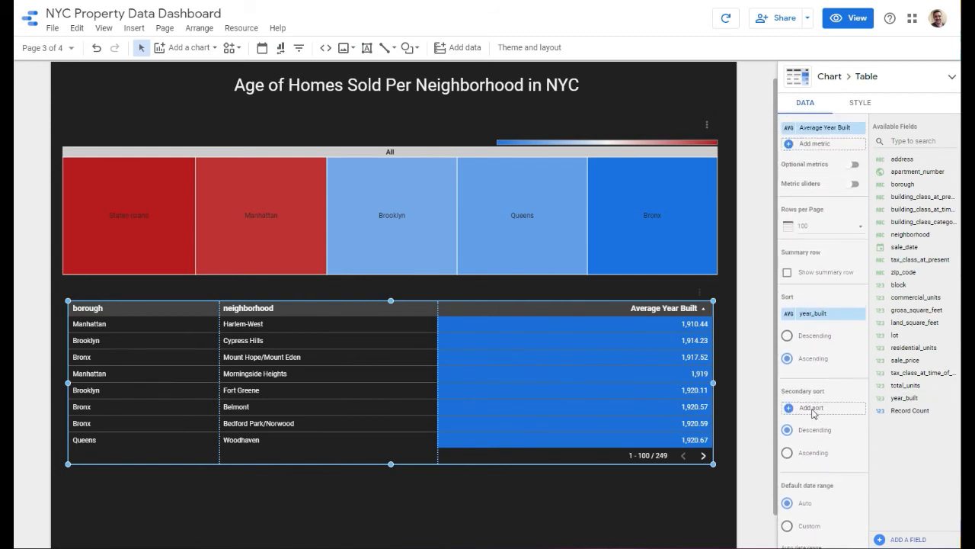
scroll(812, 414, up, 1)
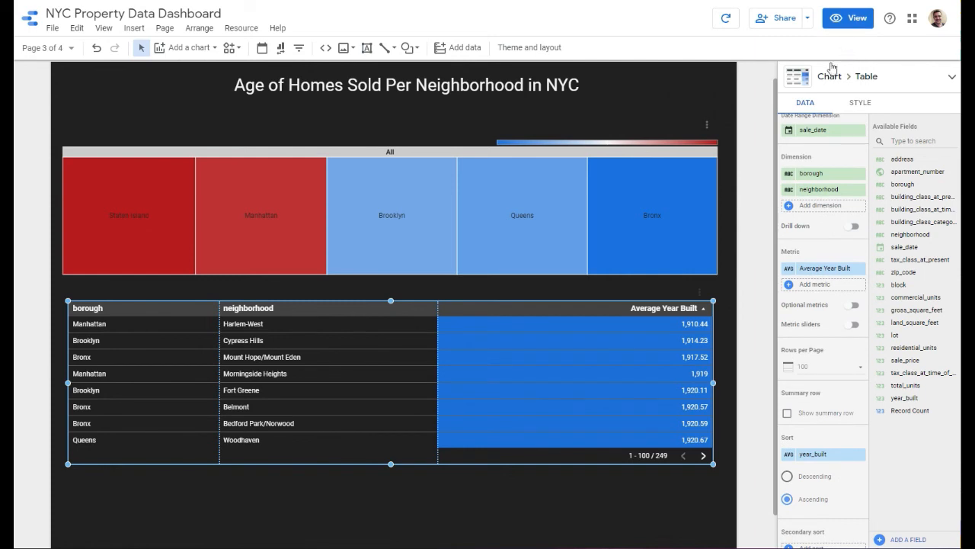
scroll(726, 419, down, 1)
drag(714, 430, 721, 505)
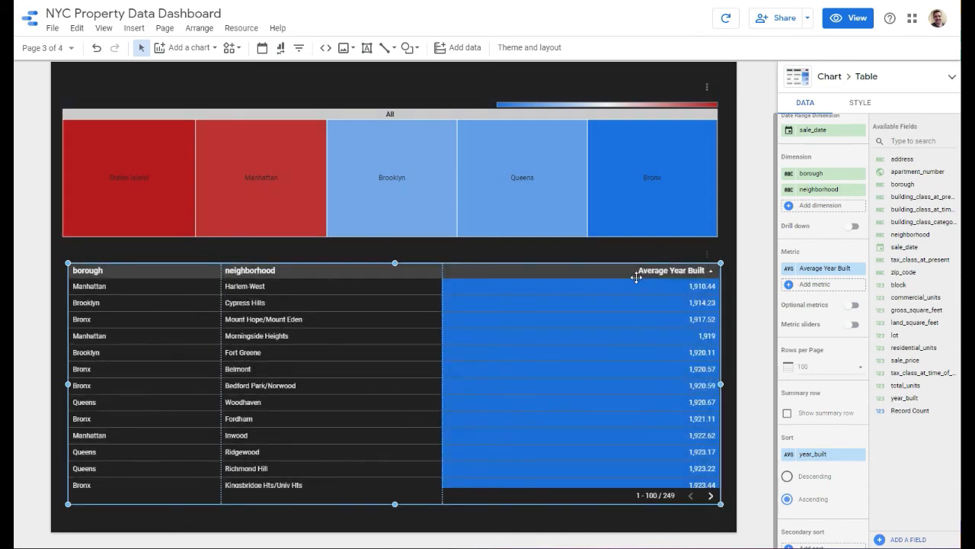
drag(634, 275, 629, 278)
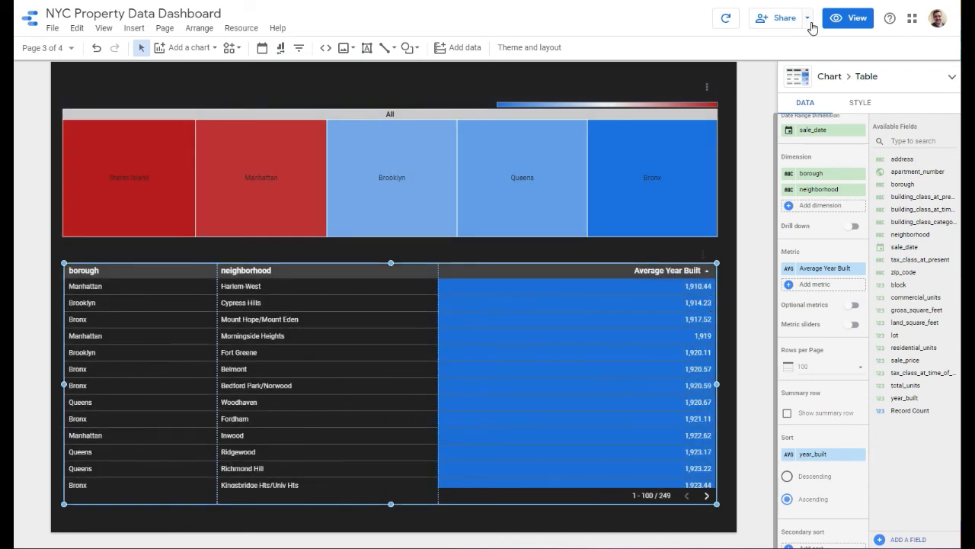
Preview the page in view mode, examine the table's oldest neighborhoods and the treemap's borough values, and return to editing
click(848, 17)
scroll(816, 383, down, 3)
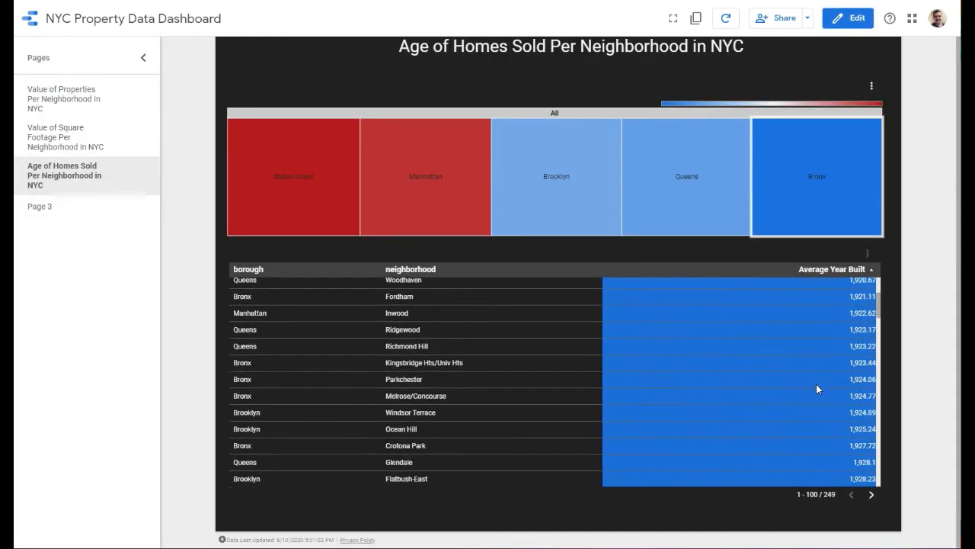
scroll(808, 393, down, 1)
scroll(655, 410, down, 1)
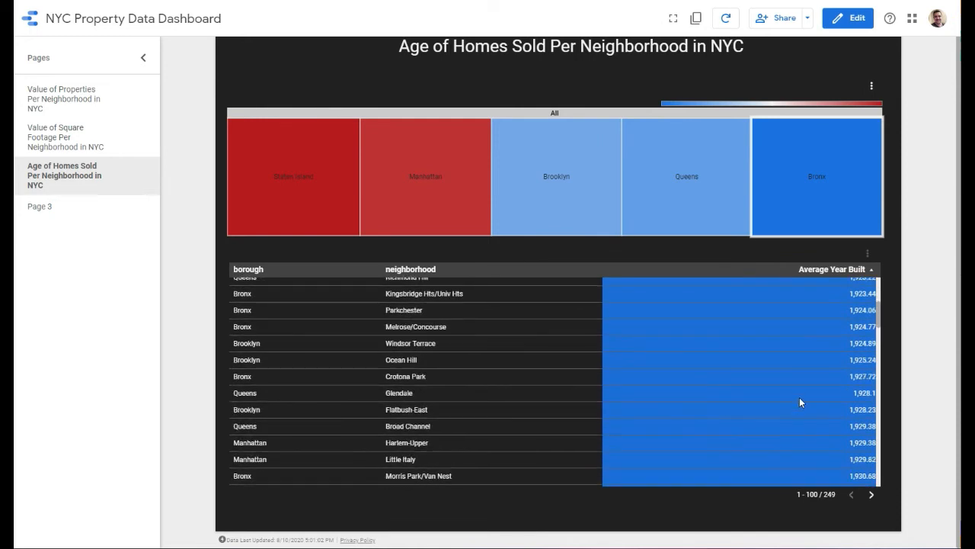
scroll(791, 423, down, 1)
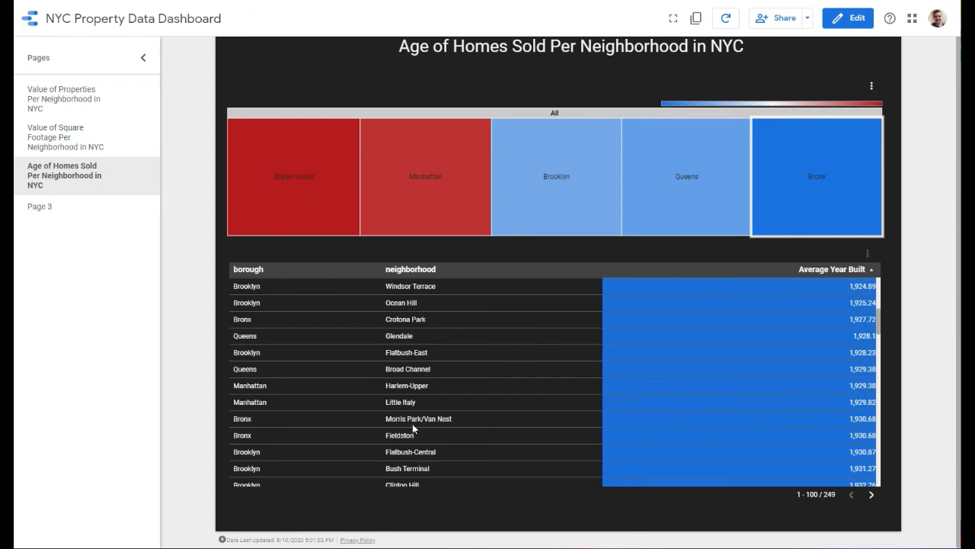
scroll(838, 435, down, 5)
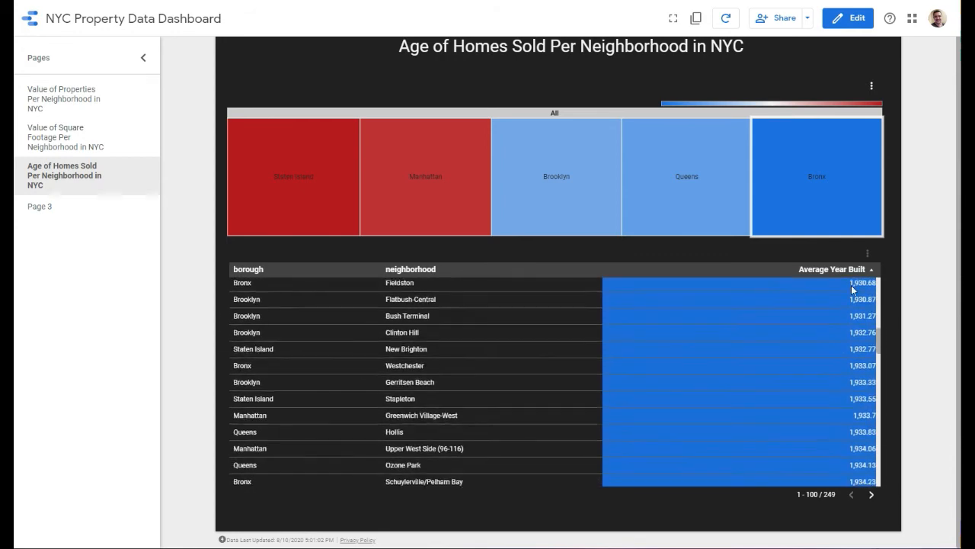
scroll(856, 419, down, 4)
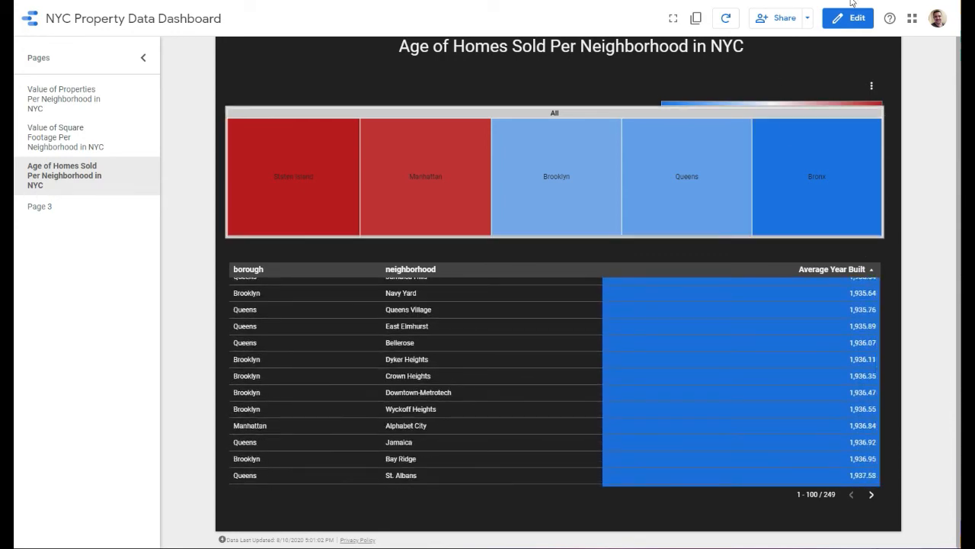
scroll(632, 195, up, 1)
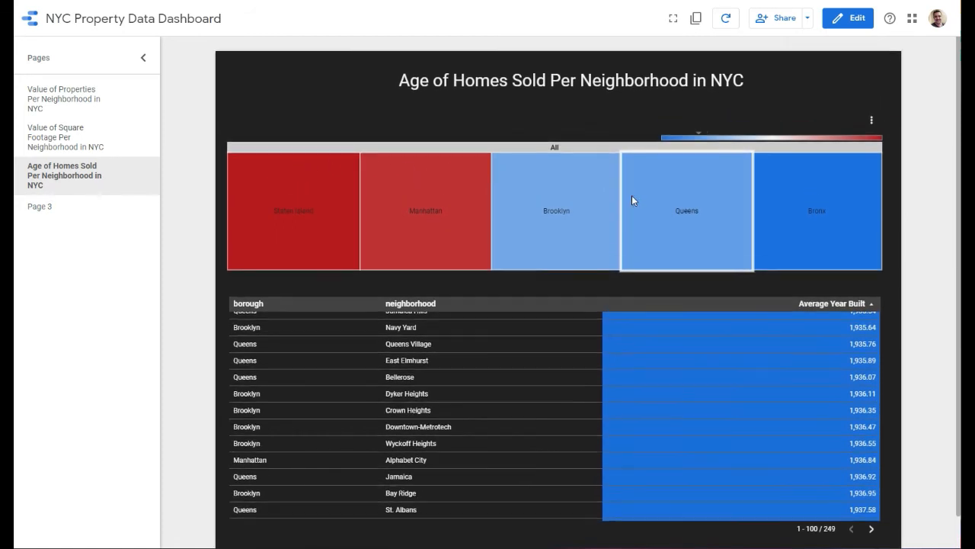
mouse_move(281, 217)
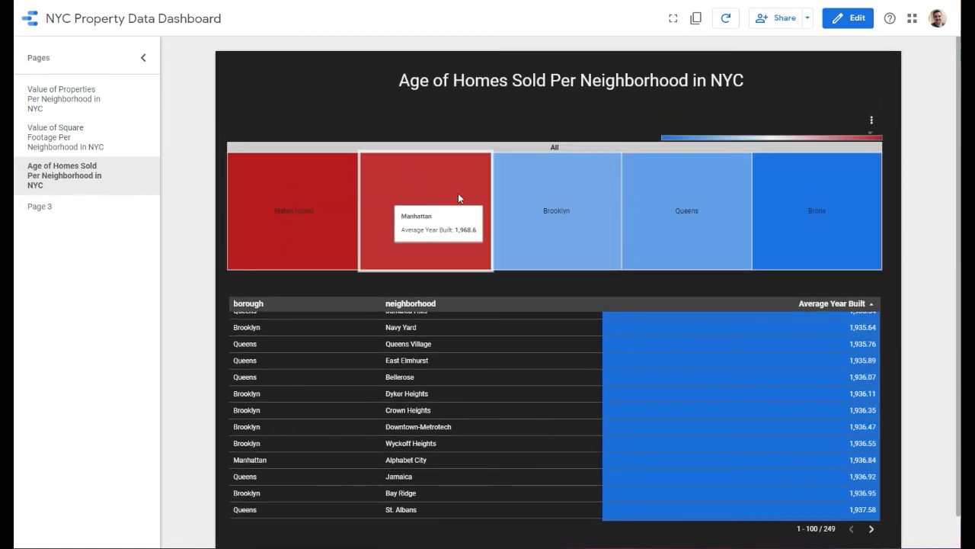
click(842, 20)
Review the treemap's dimension, metric, row limit and filter settings
click(264, 224)
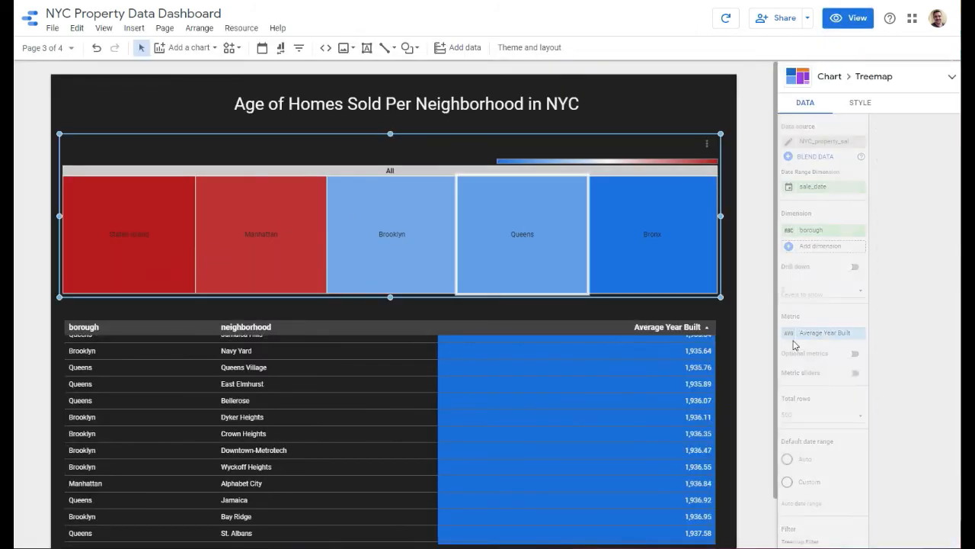
scroll(845, 425, down, 5)
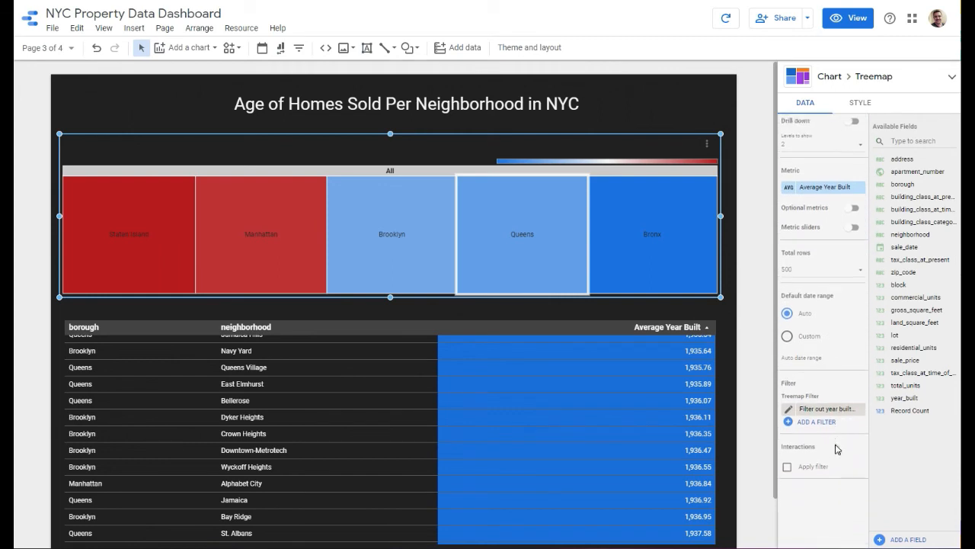
scroll(834, 415, up, 5)
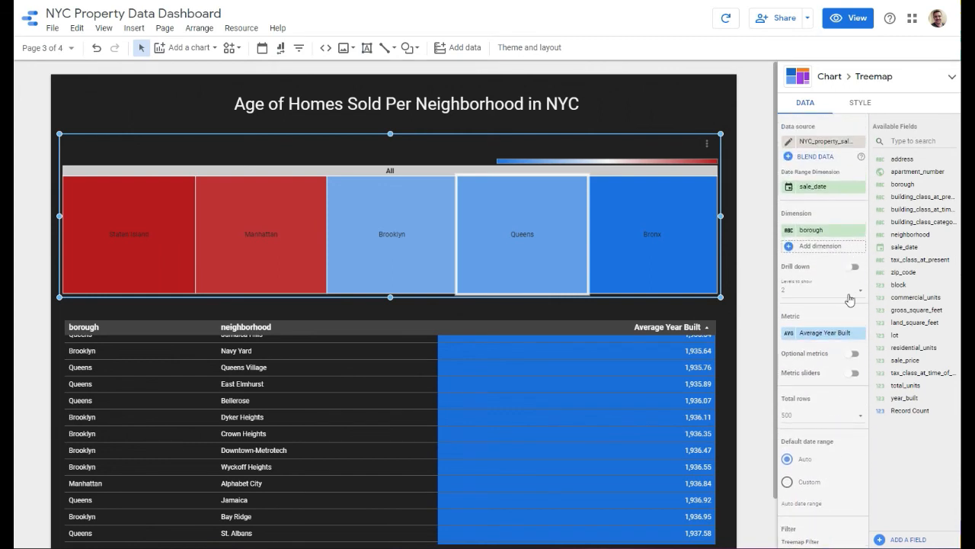
scroll(851, 467, down, 4)
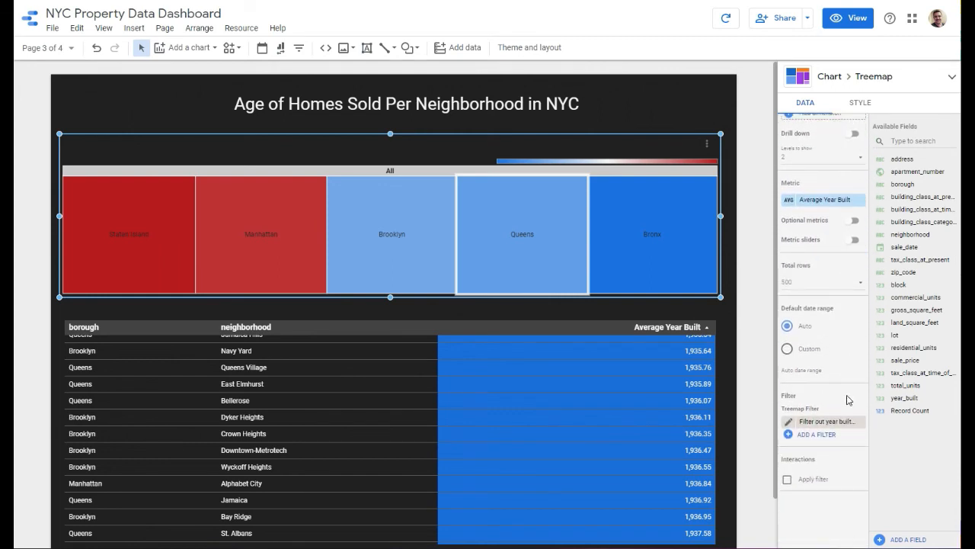
scroll(846, 396, up, 3)
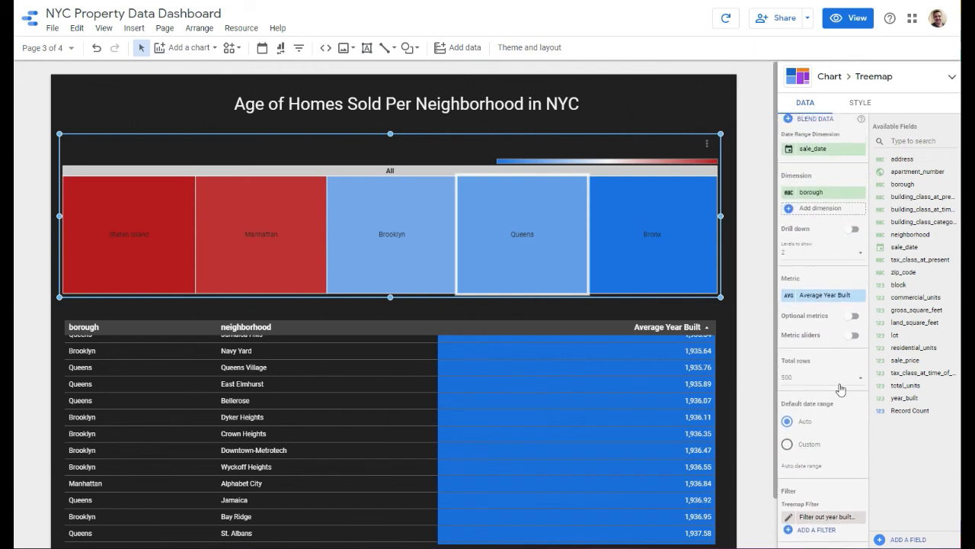
scroll(833, 412, down, 4)
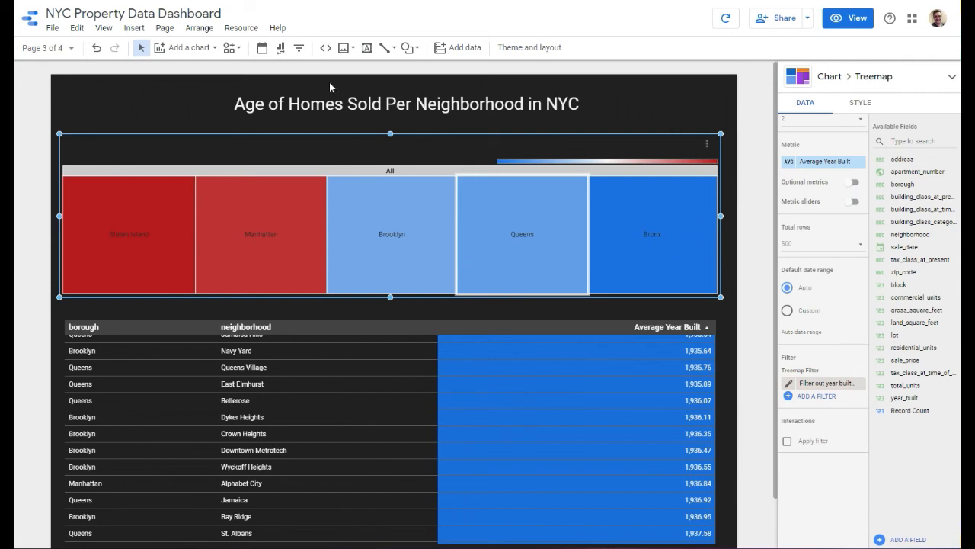
Add neighborhood as the treemap's second dimension below borough and turn on Drill down
click(279, 102)
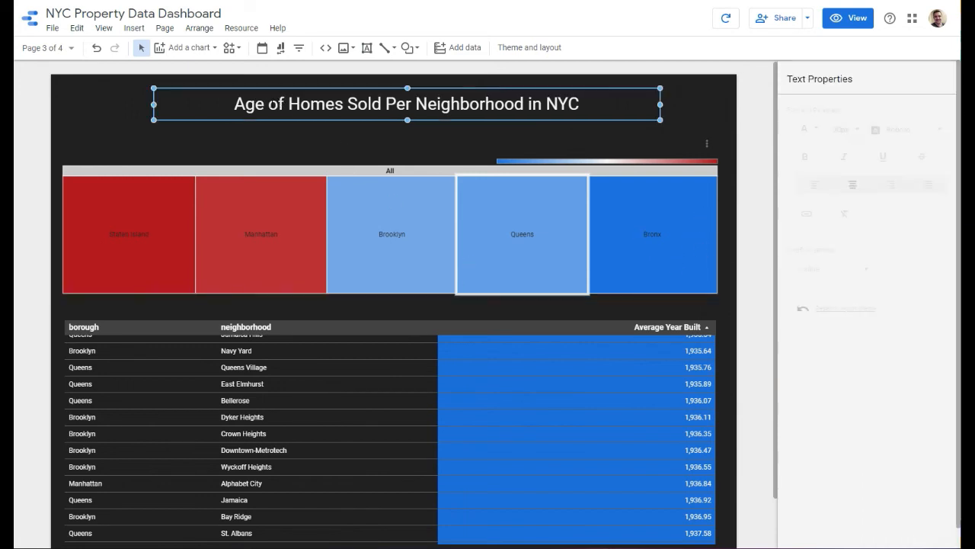
double_click(277, 103)
click(264, 104)
click(654, 267)
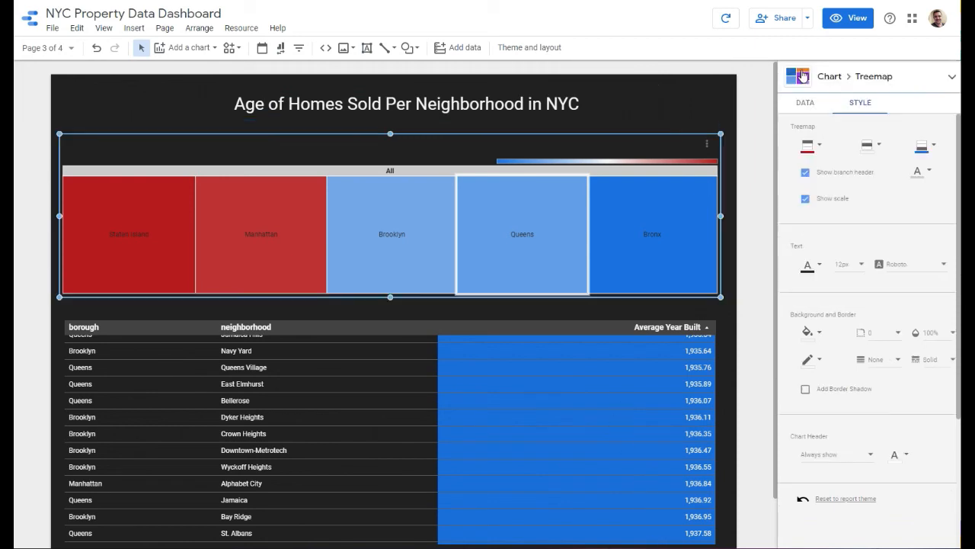
click(805, 104)
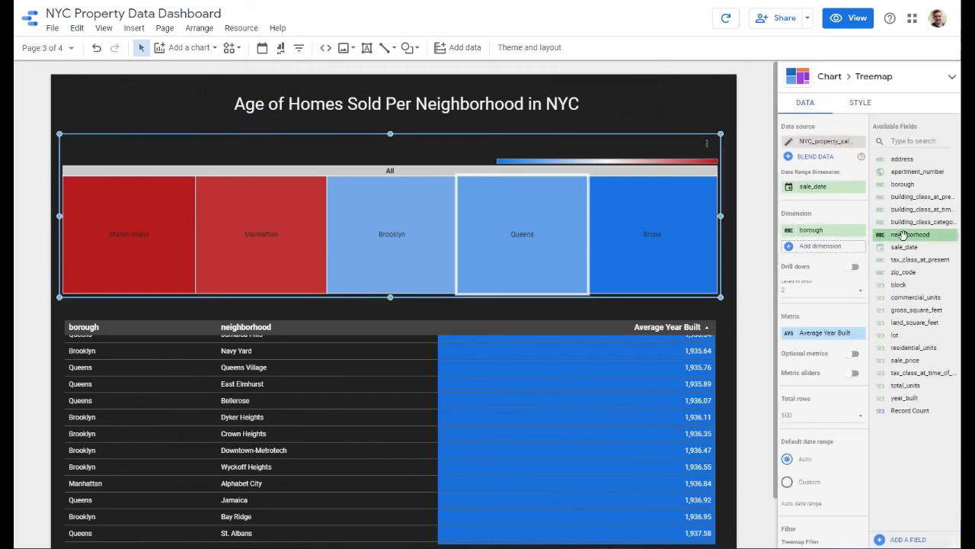
drag(903, 235, 836, 233)
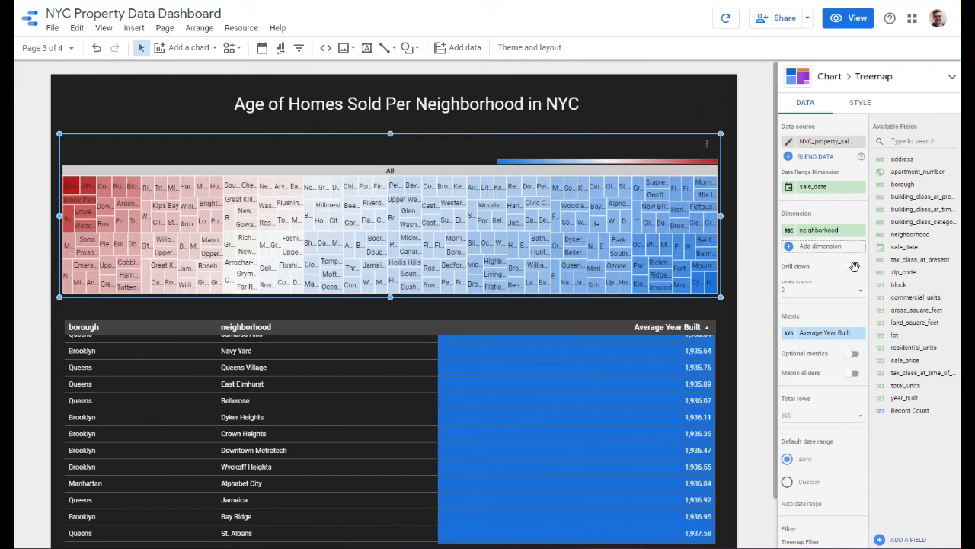
click(854, 266)
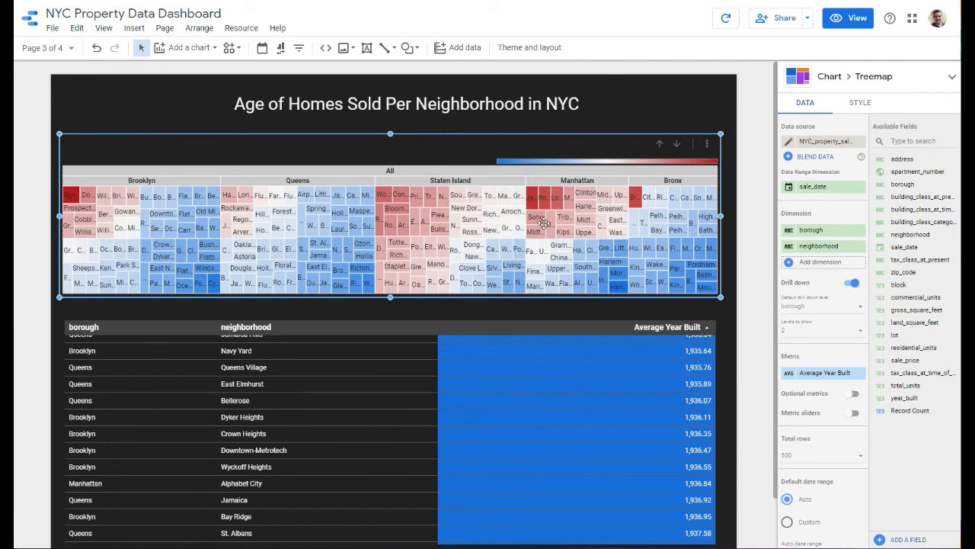
click(861, 102)
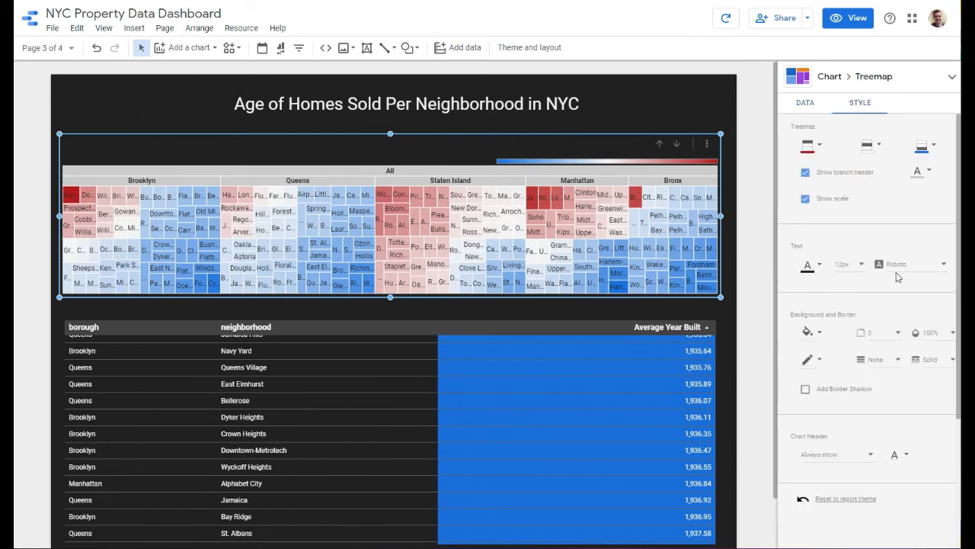
scroll(879, 337, down, 3)
click(805, 104)
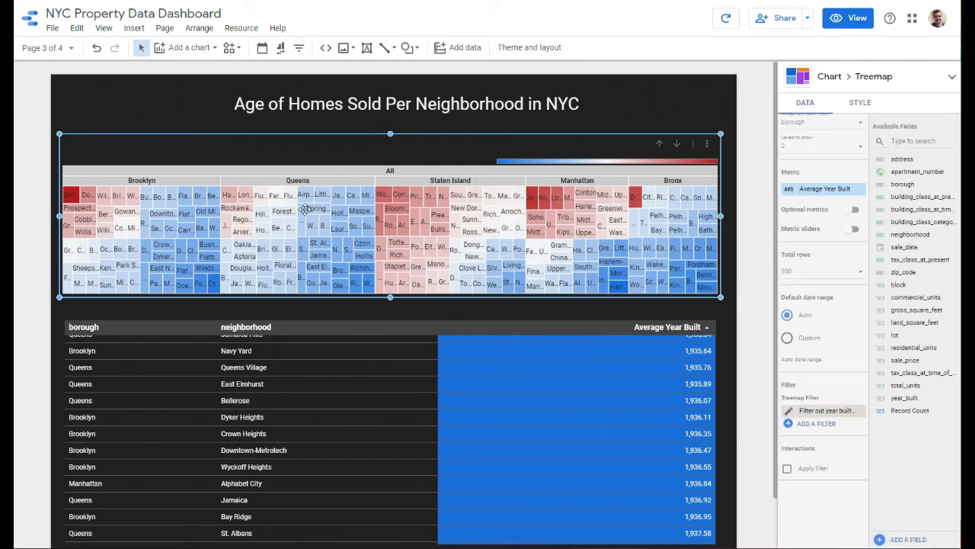
Preview the page in view mode, inspect individual neighborhoods in the treemap against the table's first rows, and return to editing
click(836, 22)
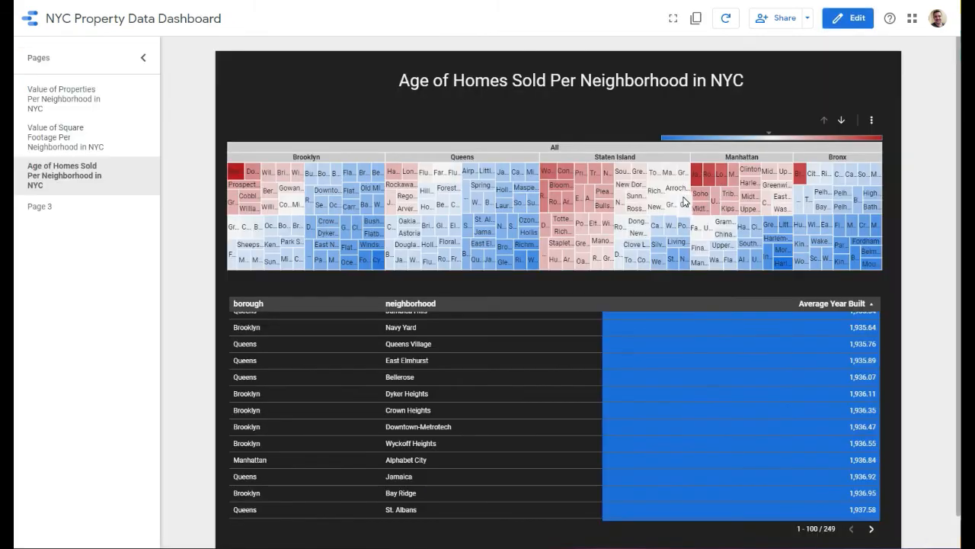
mouse_move(806, 180)
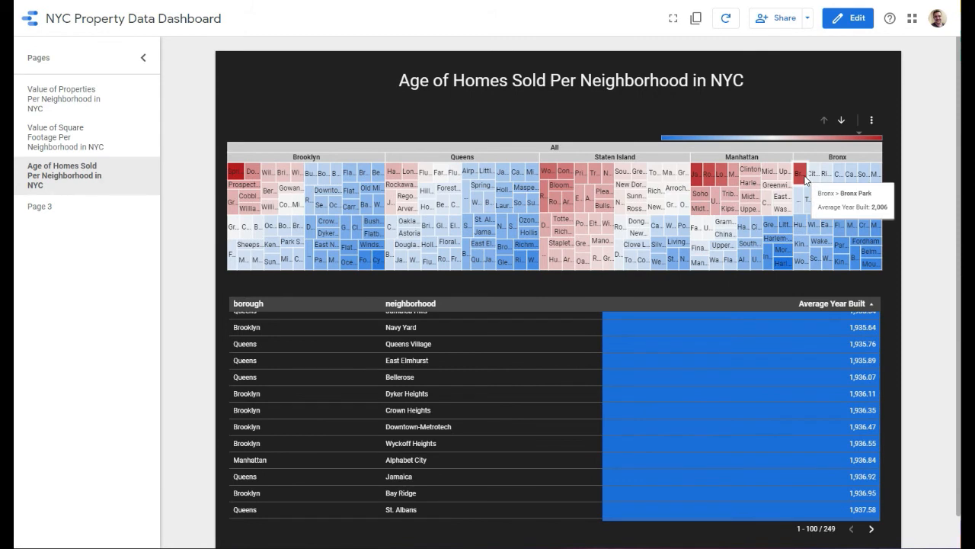
mouse_move(873, 270)
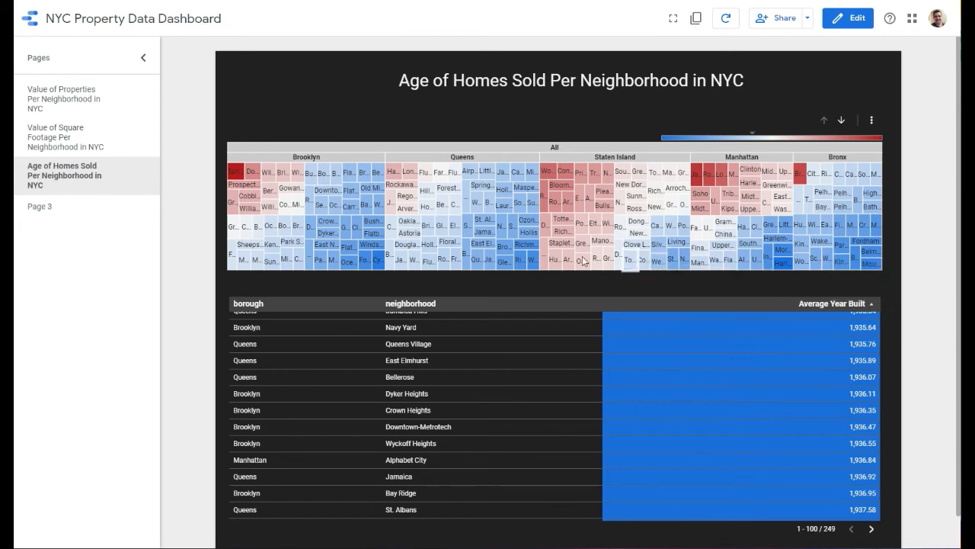
mouse_move(366, 263)
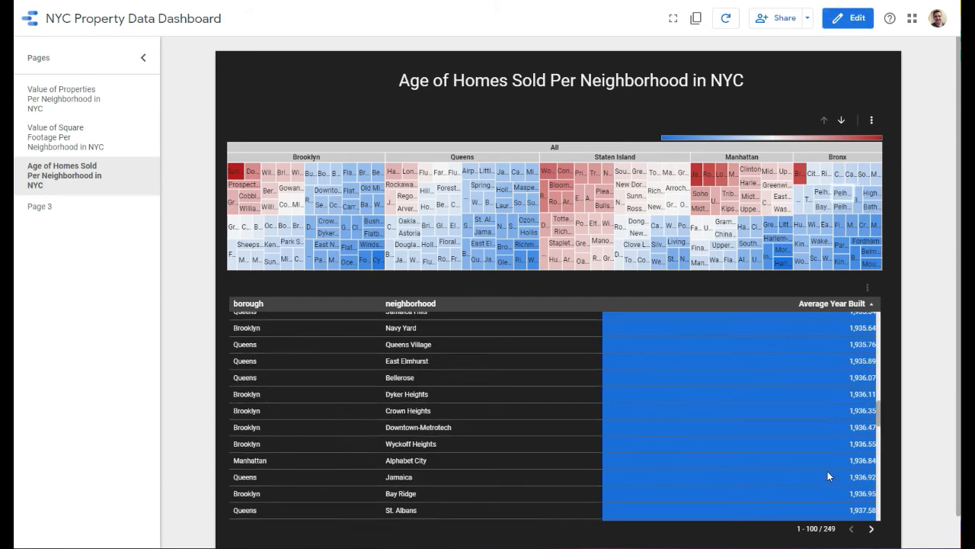
scroll(839, 443, up, 10)
scroll(869, 406, up, 3)
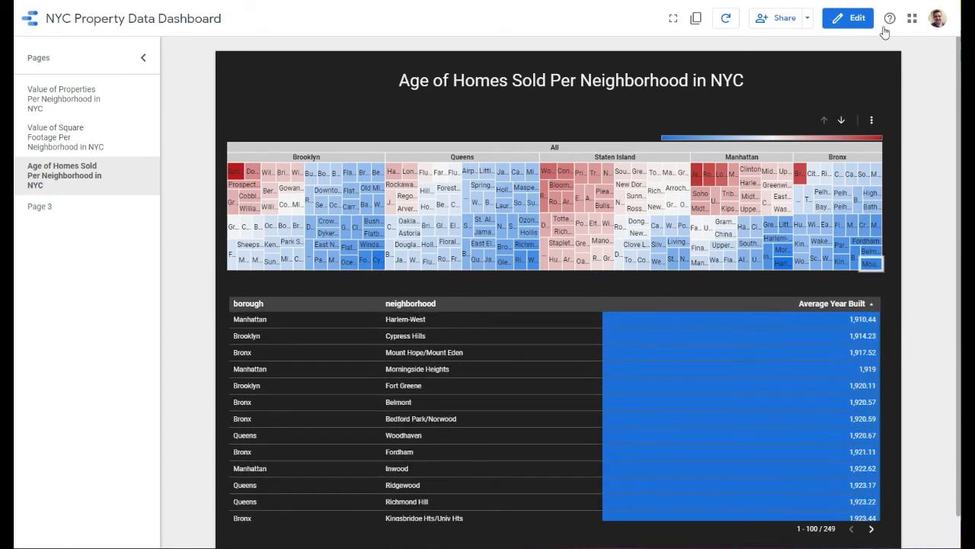
click(854, 19)
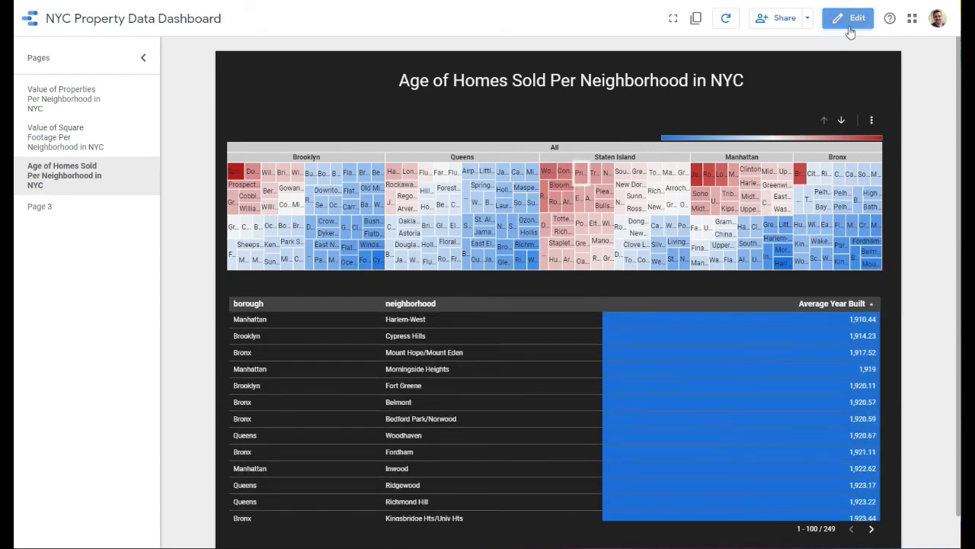
Select the treemap and check its metric, row limit and filter settings once more
click(564, 245)
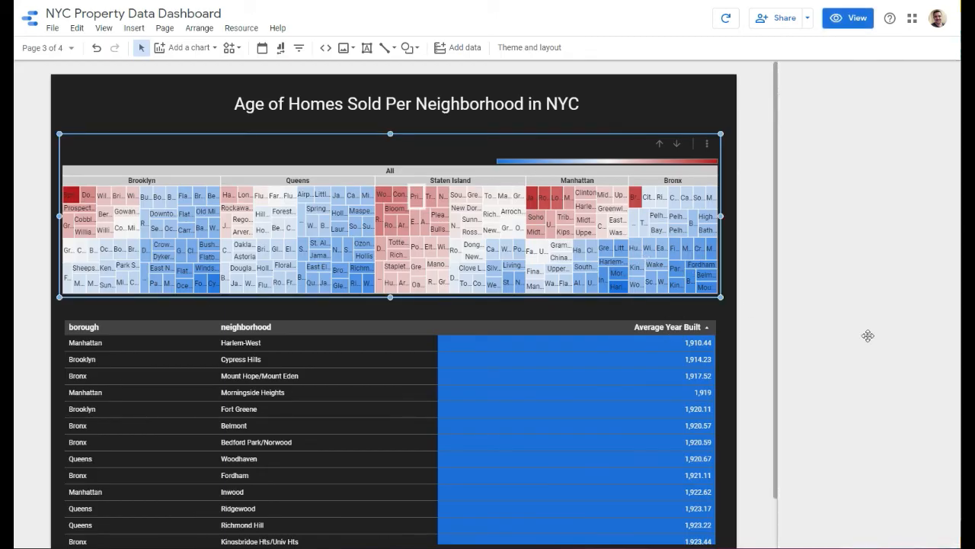
scroll(820, 418, down, 2)
scroll(820, 419, down, 4)
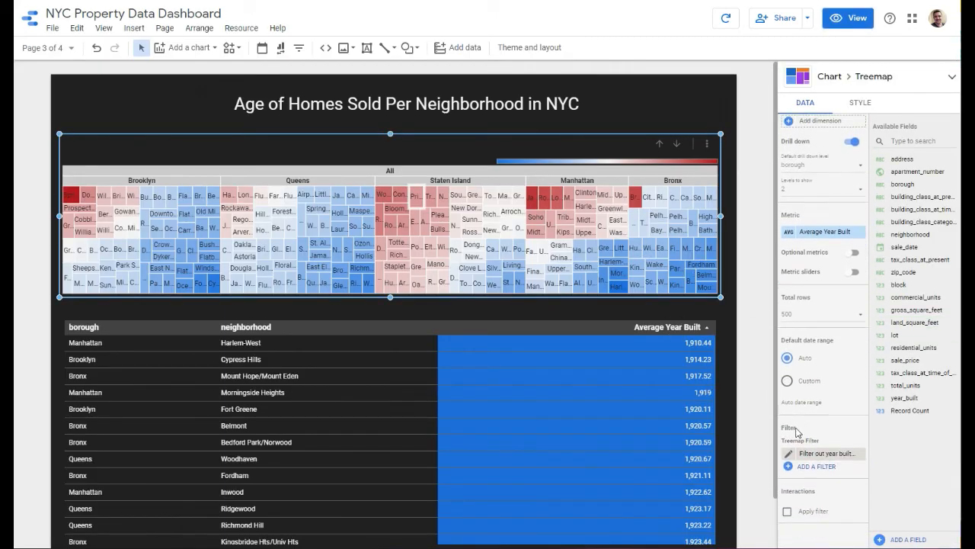
Go to the empty Page 3 and check the Word document for the question about the month with the highest sales
click(43, 48)
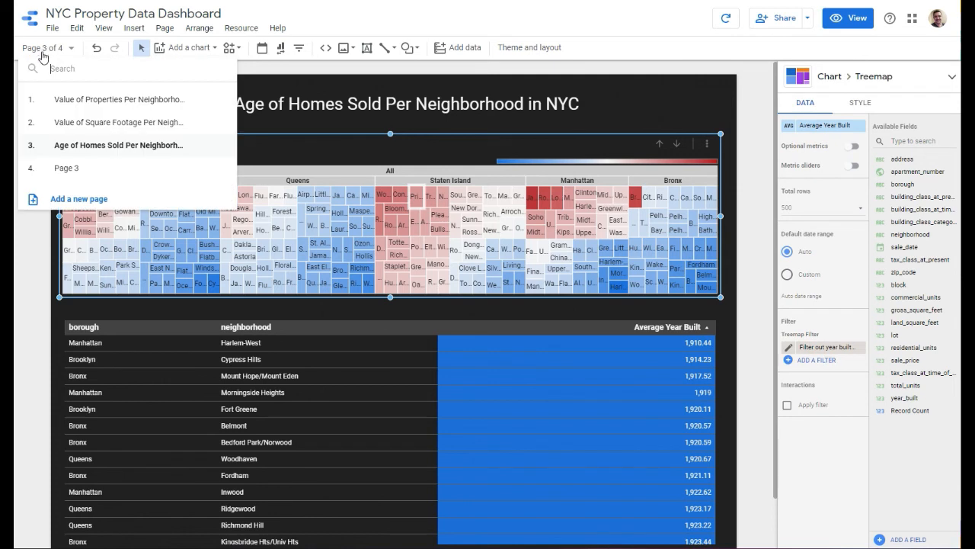
click(101, 171)
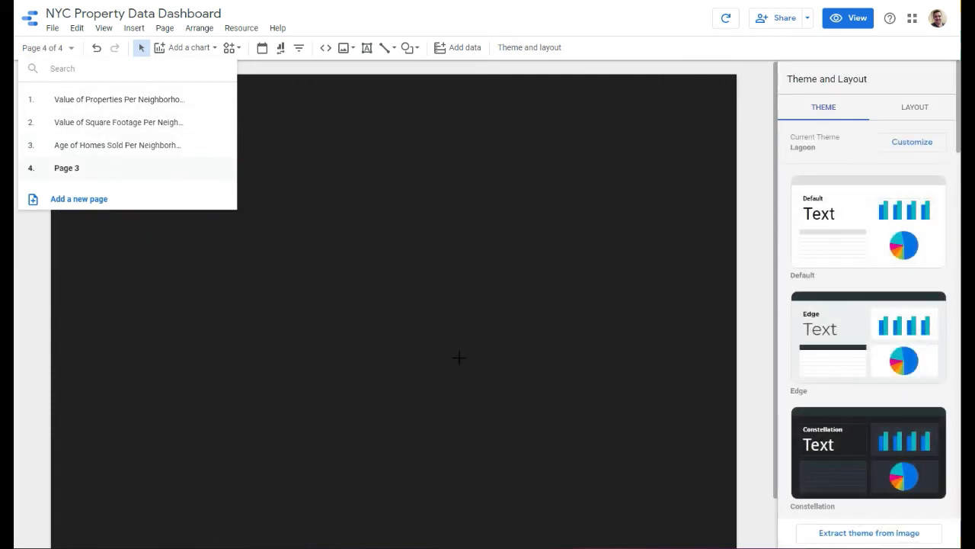
click(458, 355)
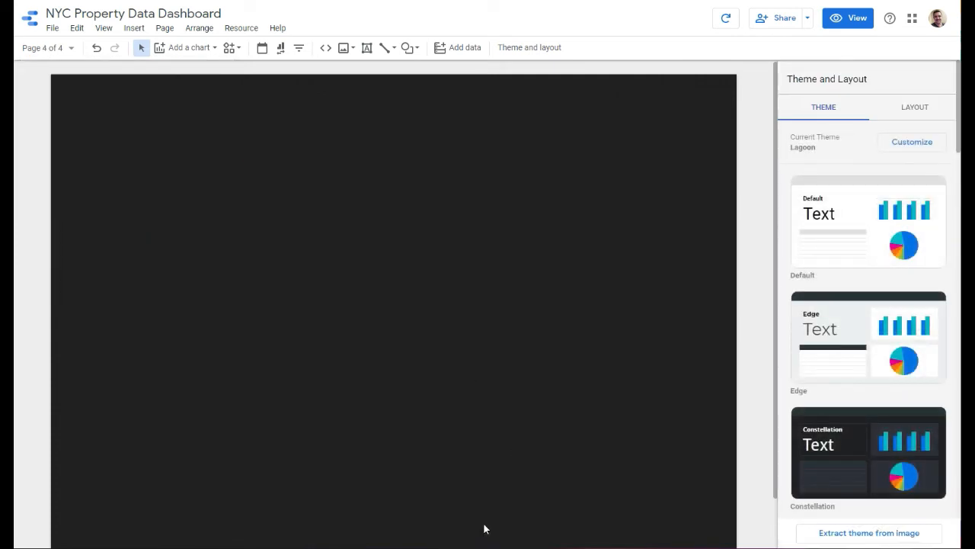
key(alt+Tab)
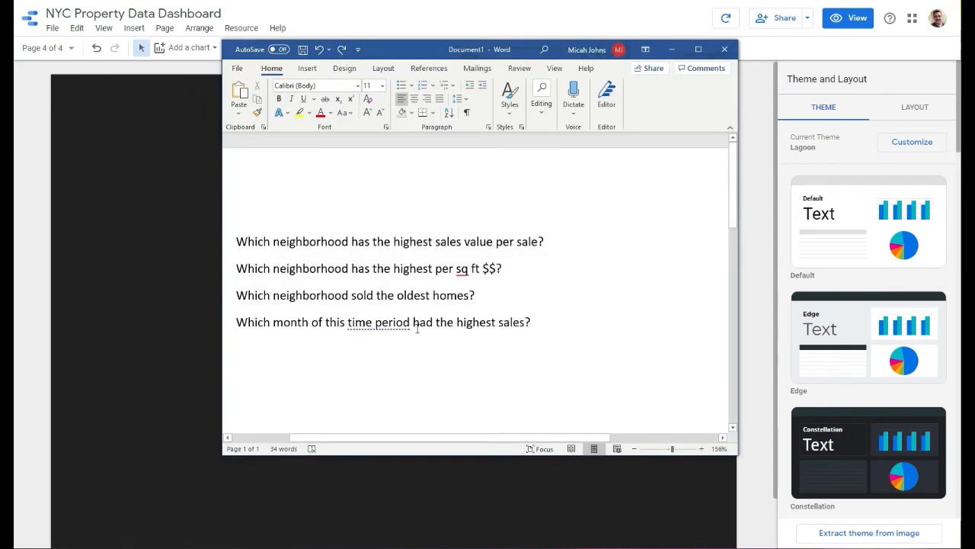
click(157, 285)
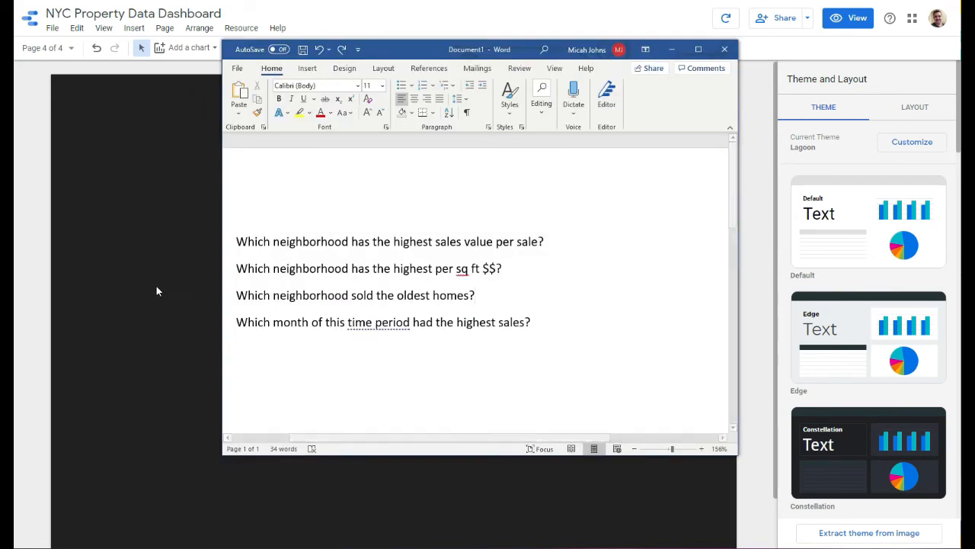
Copy the title text box from the Age of Homes Sold page onto the empty Page 3
click(57, 47)
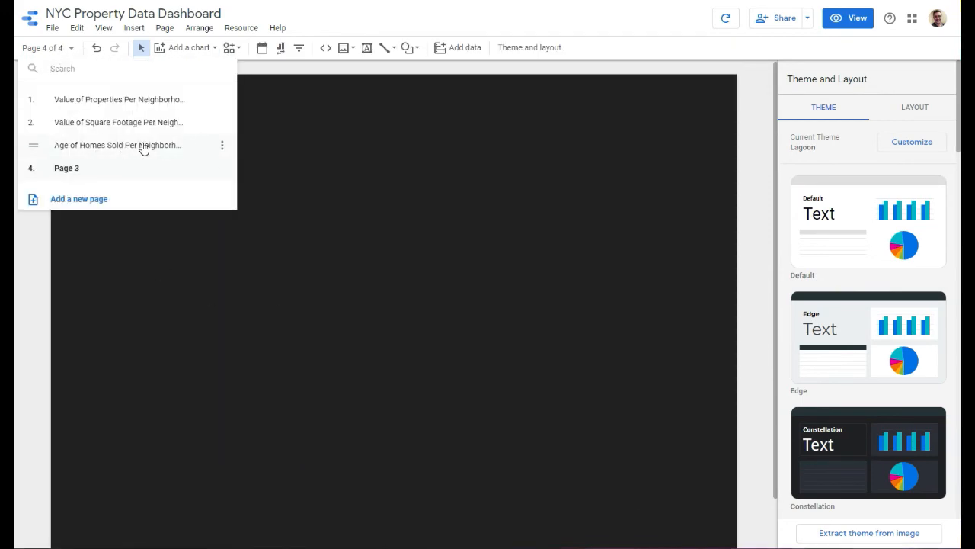
click(142, 147)
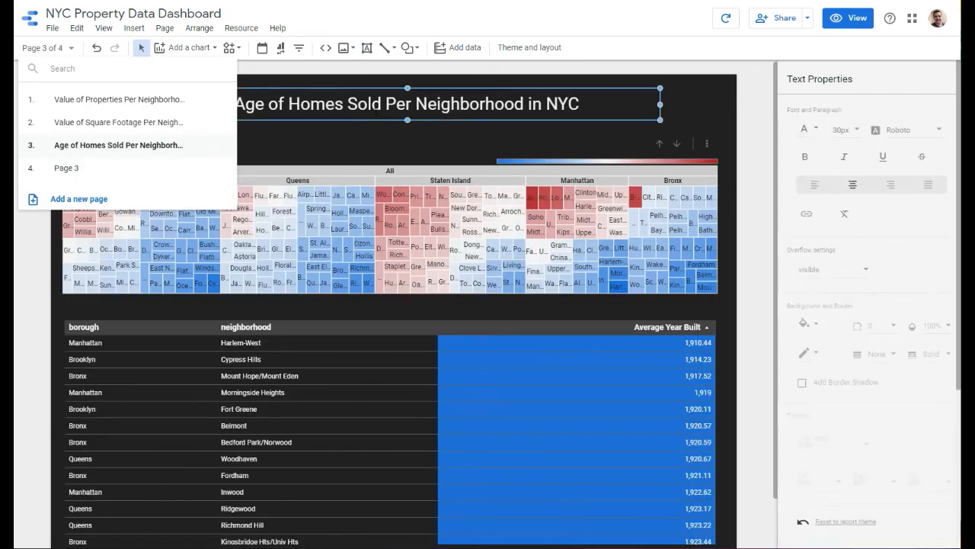
click(377, 124)
click(376, 115)
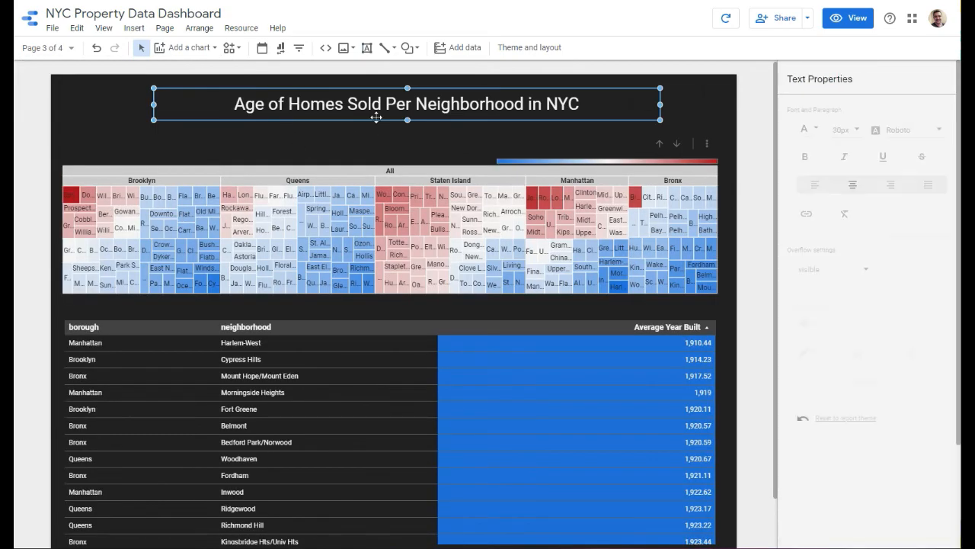
click(40, 49)
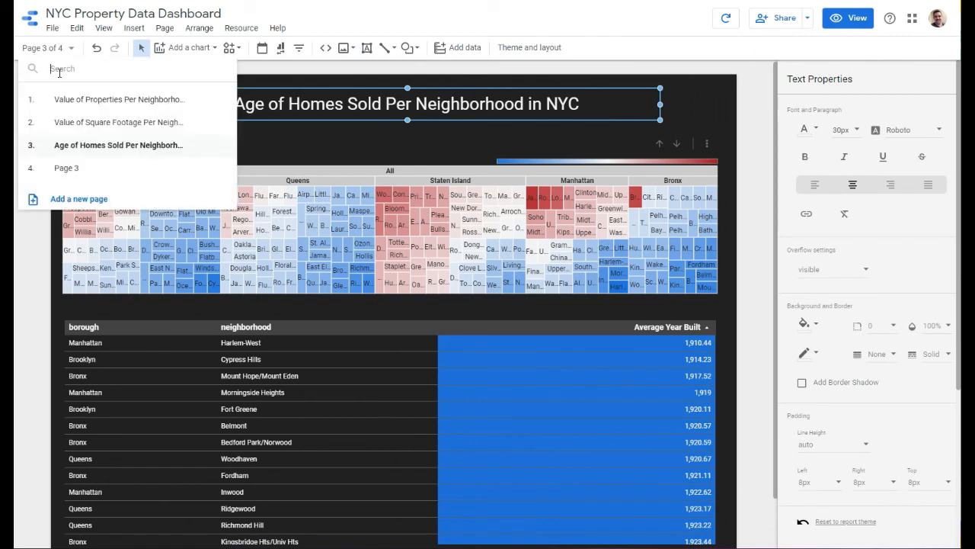
click(77, 167)
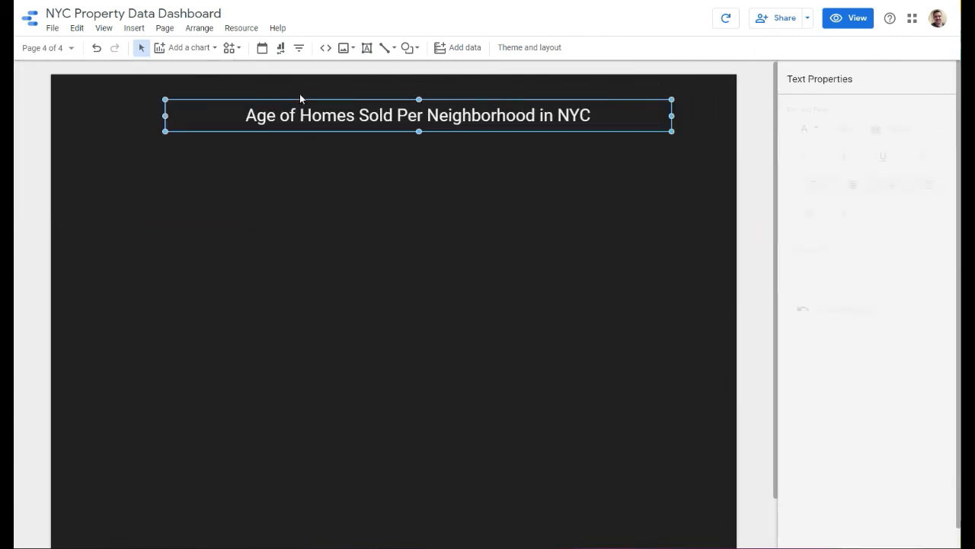
Rewrite the copied title as "Spike Season for Sales by Month"
double_click(375, 115)
click(397, 115)
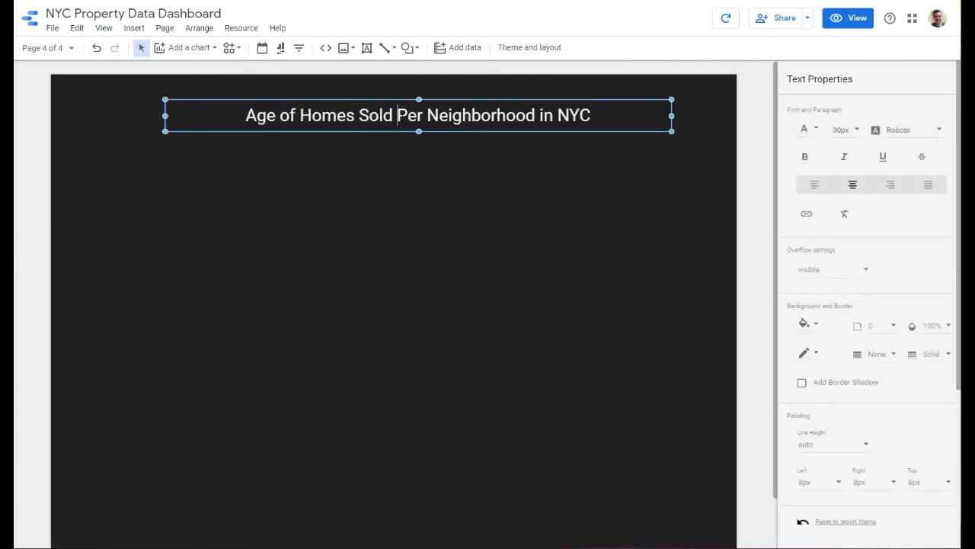
drag(394, 115, 246, 115)
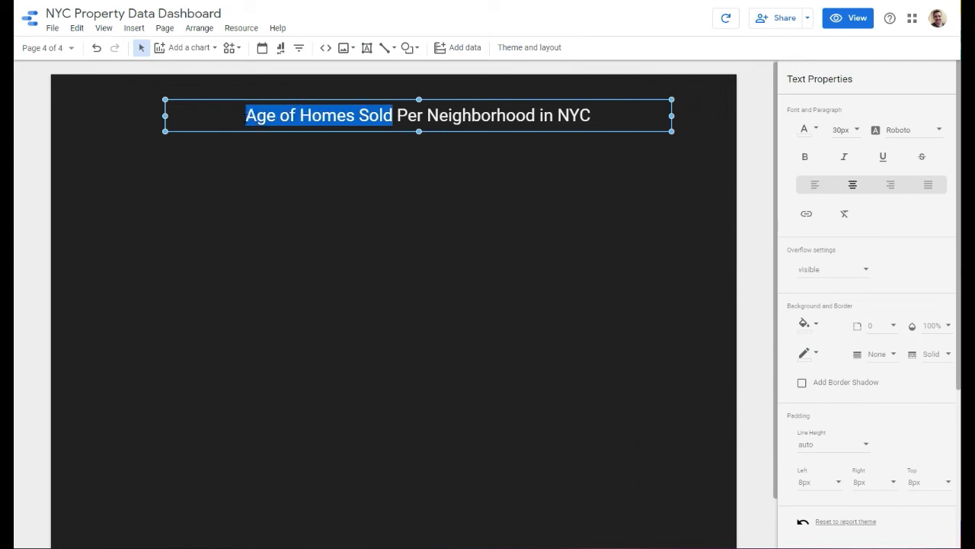
text(Spike Se)
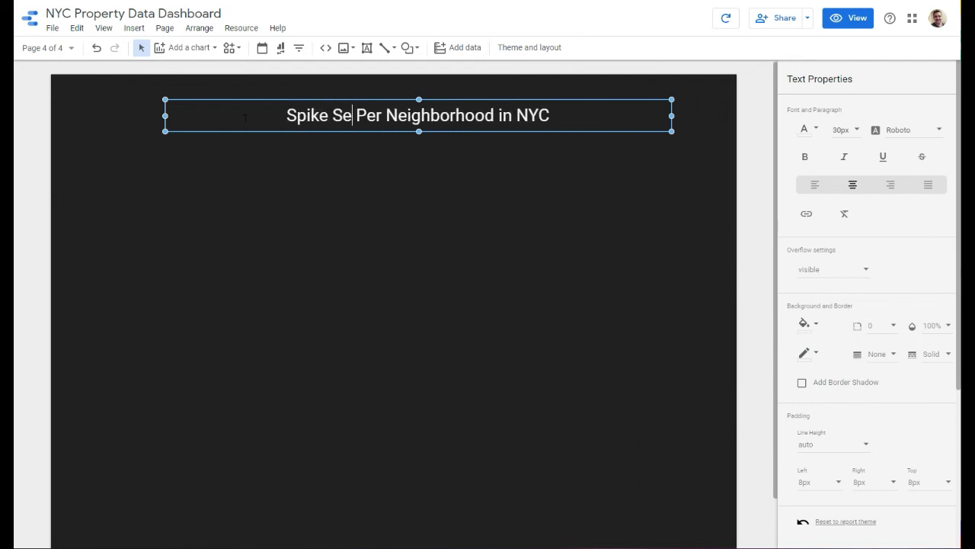
text(azon)
key(BackSpace)
key(BackSpace)
key(BackSpace)
text(so)
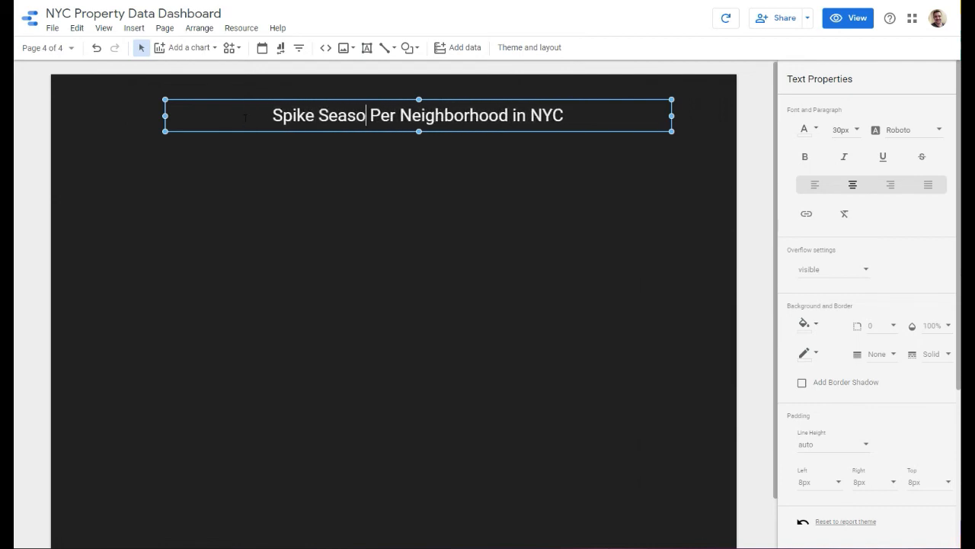
text(n for Sales)
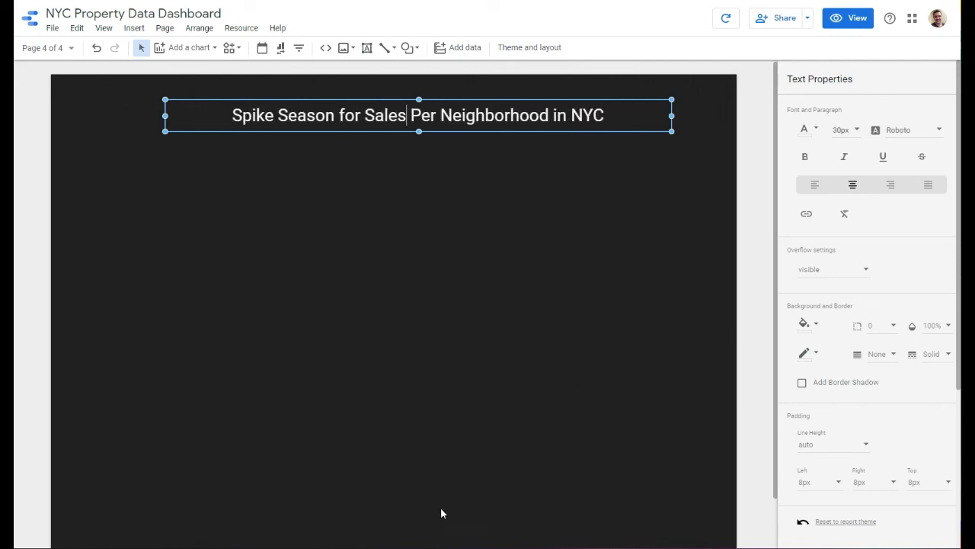
drag(620, 115, 410, 115)
text(by Month)
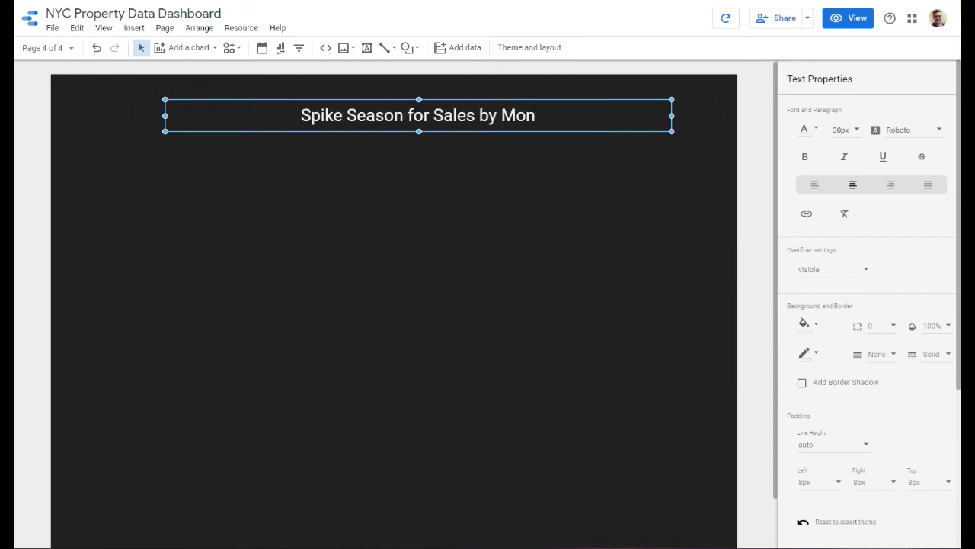
Move the title up to the page's top edge, centred horizontally
click(463, 135)
click(471, 102)
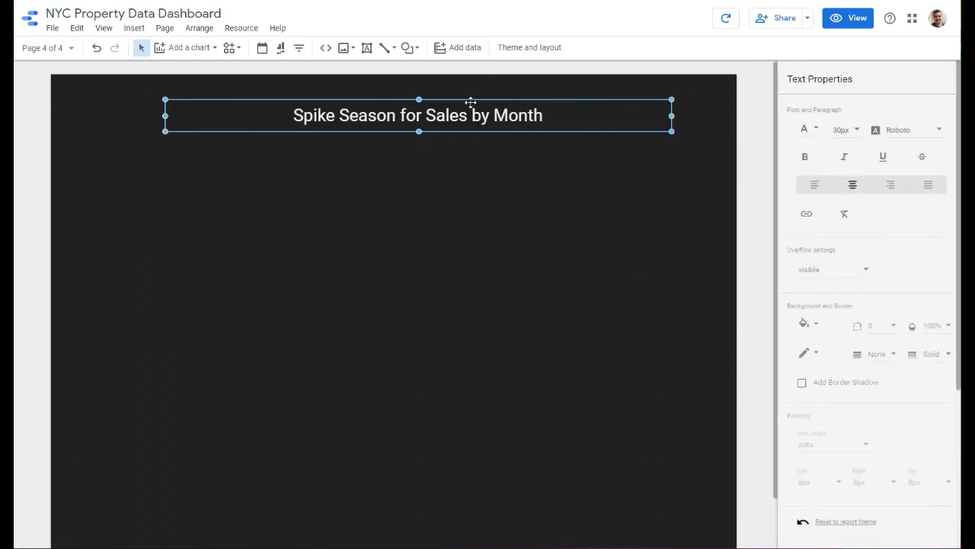
drag(471, 102, 444, 84)
click(465, 157)
click(441, 99)
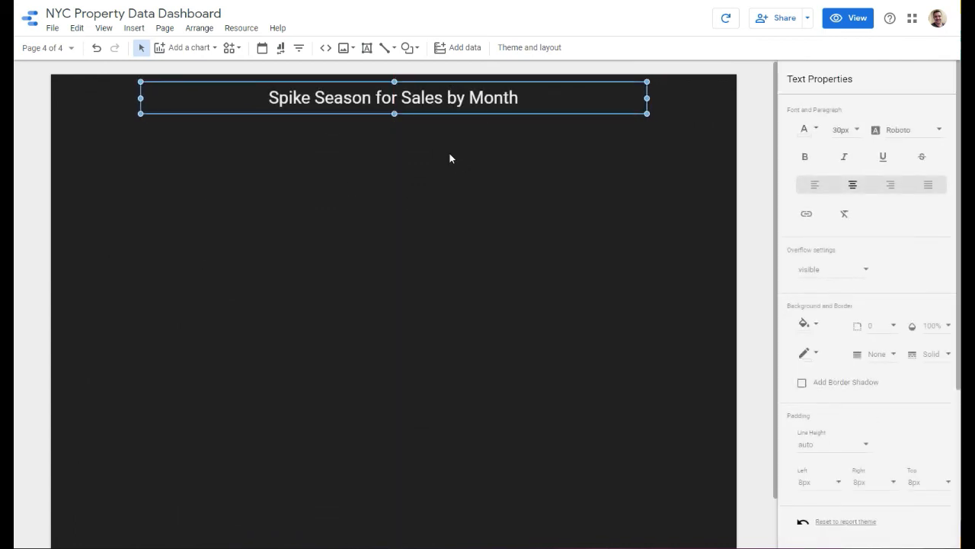
click(450, 158)
Rename Page 3 as "Sales Per Month/Season Spike"
click(204, 48)
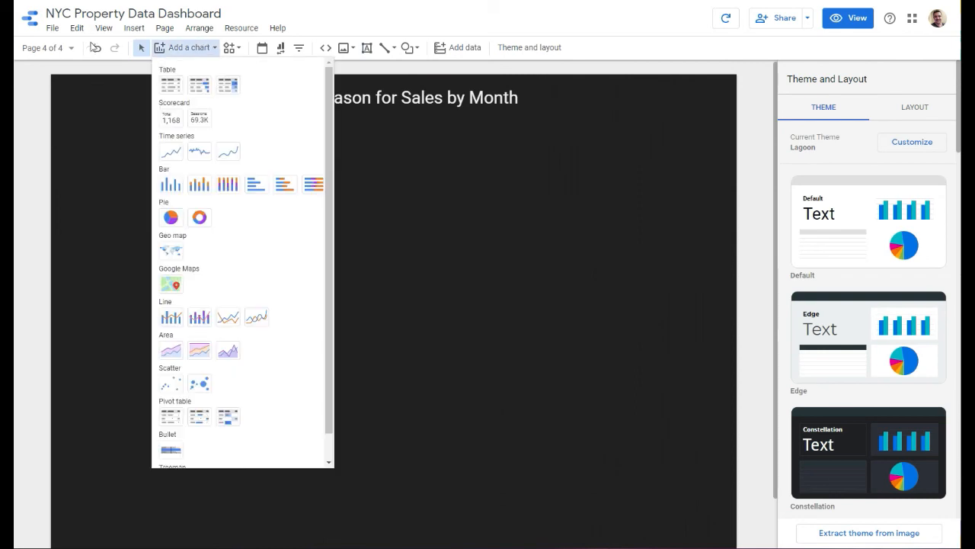
click(75, 48)
click(71, 48)
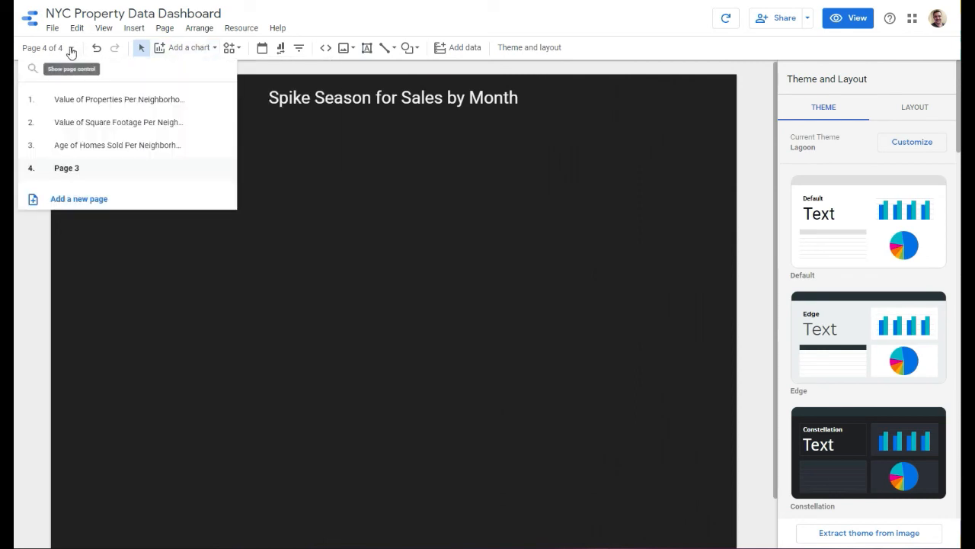
click(221, 168)
click(250, 168)
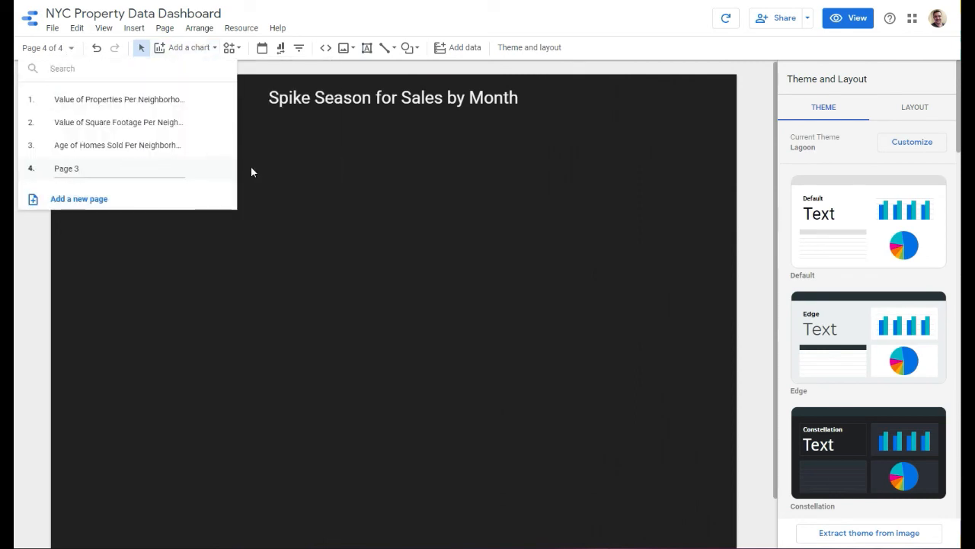
key(BackSpace)
key(BackSpace)
key(BackSpace)
key(BackSpace)
key(BackSpace)
text(Sales Per Month)
text(/Season Sp)
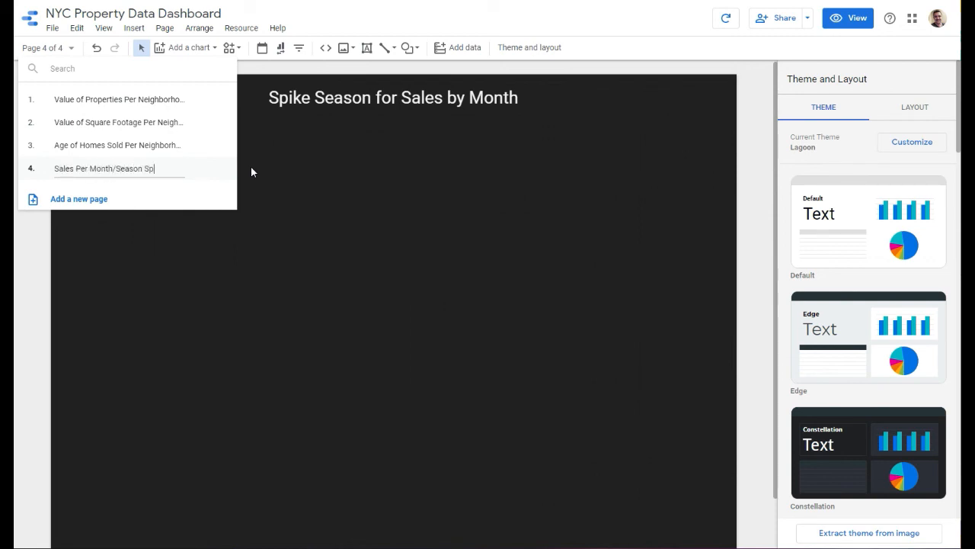
text(ike)
click(256, 192)
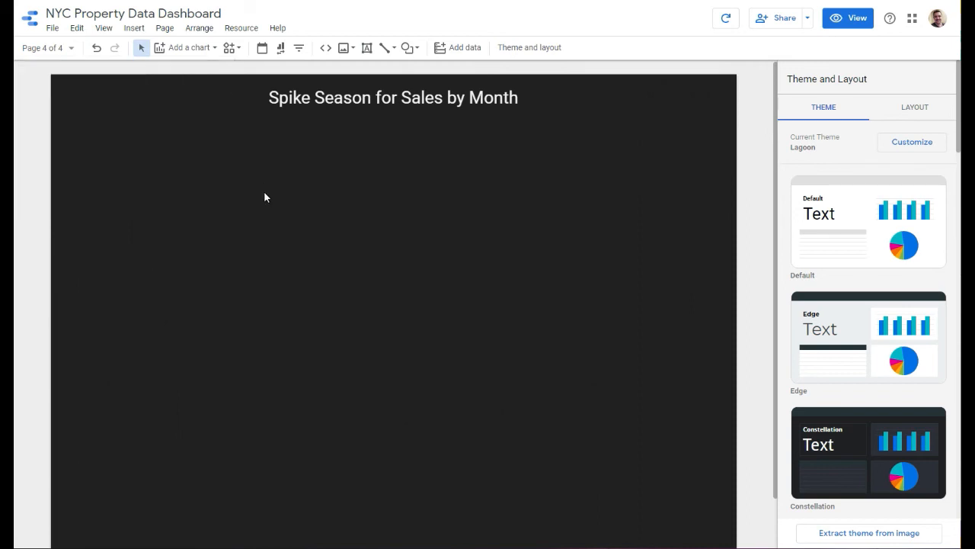
Insert a time series chart below the title and stretch it across nearly the full page width
click(212, 51)
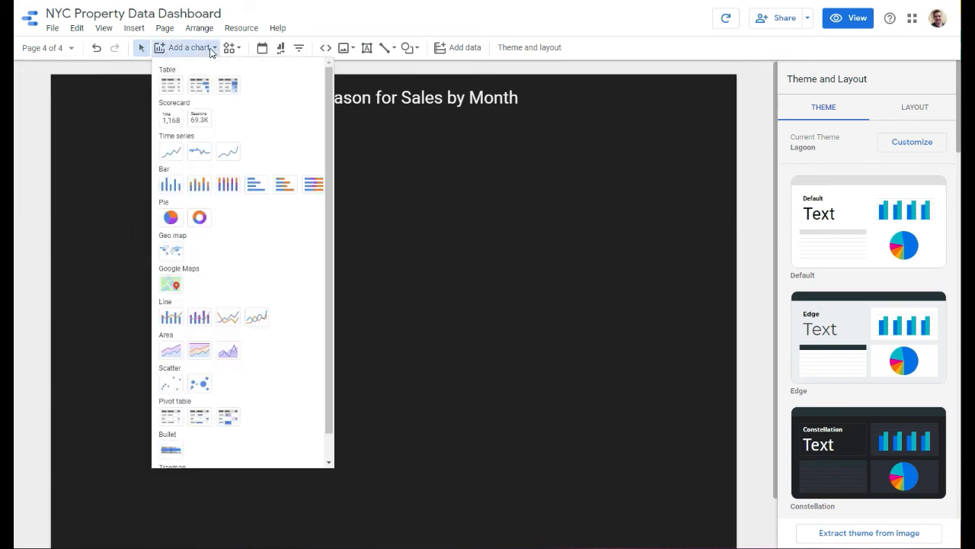
click(176, 158)
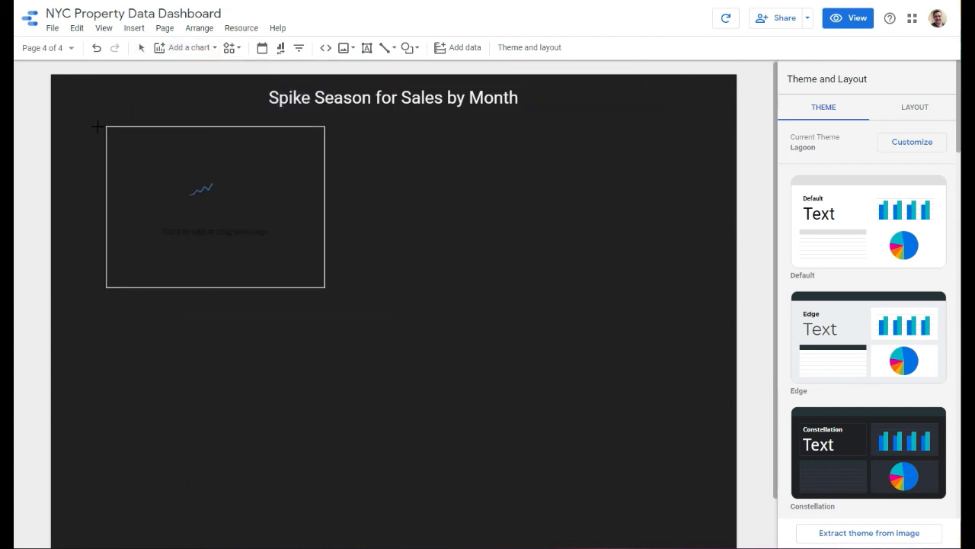
click(156, 187)
drag(280, 286, 730, 343)
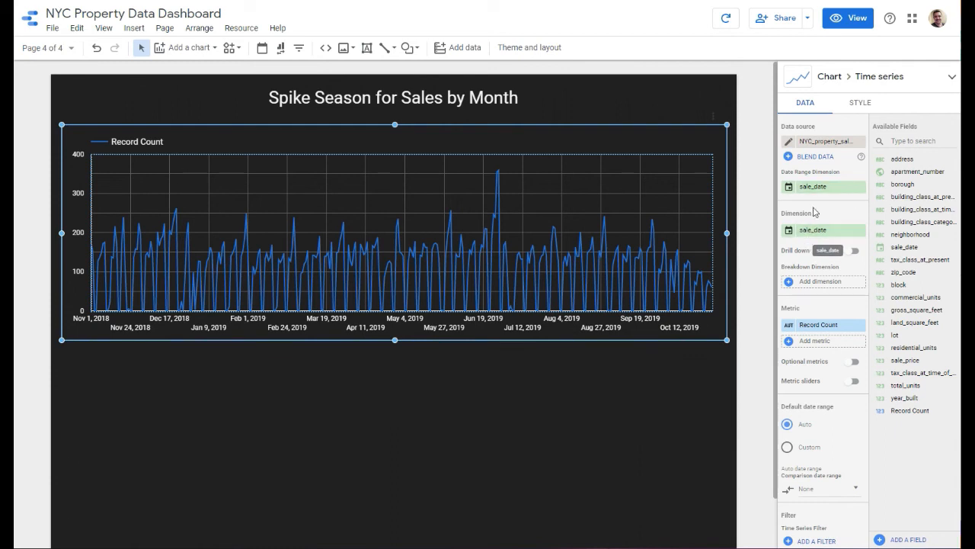
Turn on Drill down for the time series and remove sale_date from its dimensions, leaving only Year Month
click(854, 250)
click(861, 230)
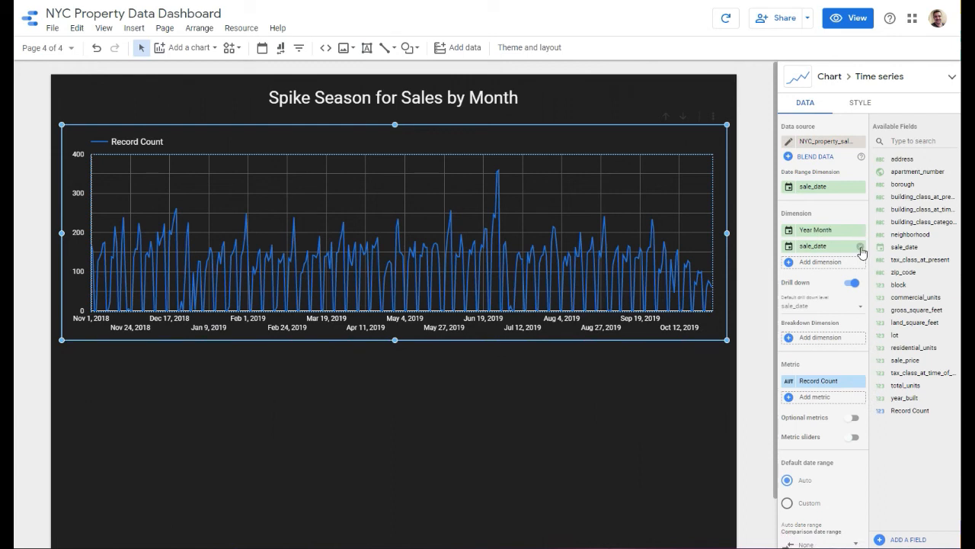
click(860, 246)
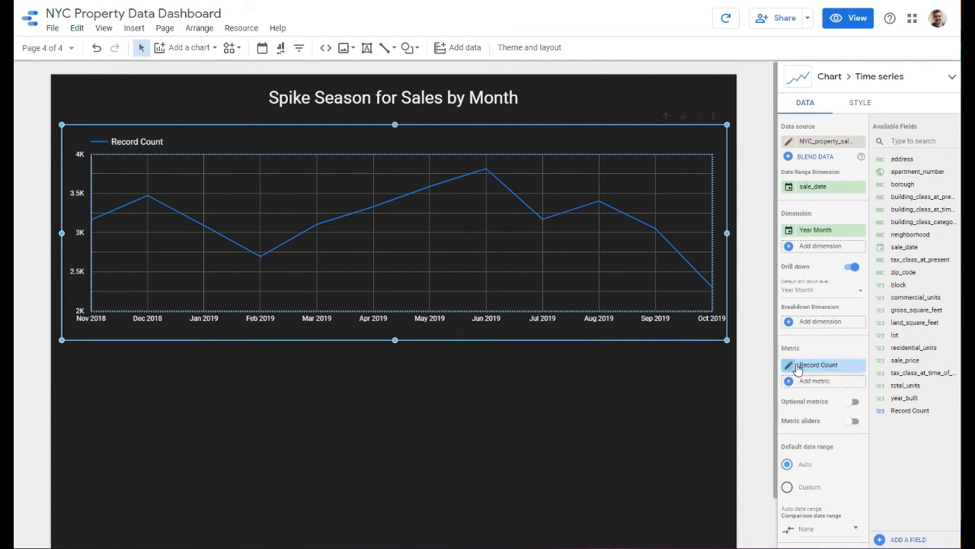
Replace the chart's Record Count metric with the sum of sale_price and name it "Total Volume of Sales"
drag(904, 362, 832, 371)
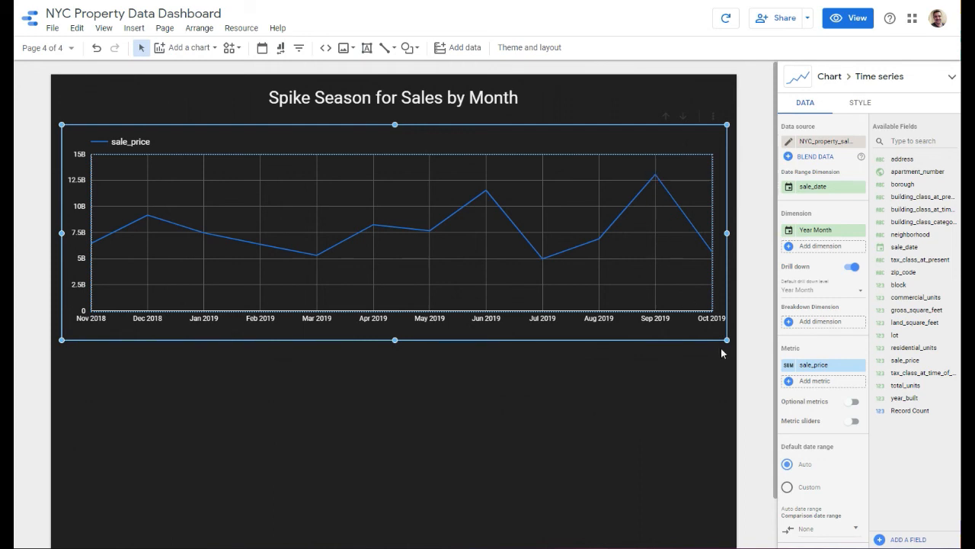
click(790, 365)
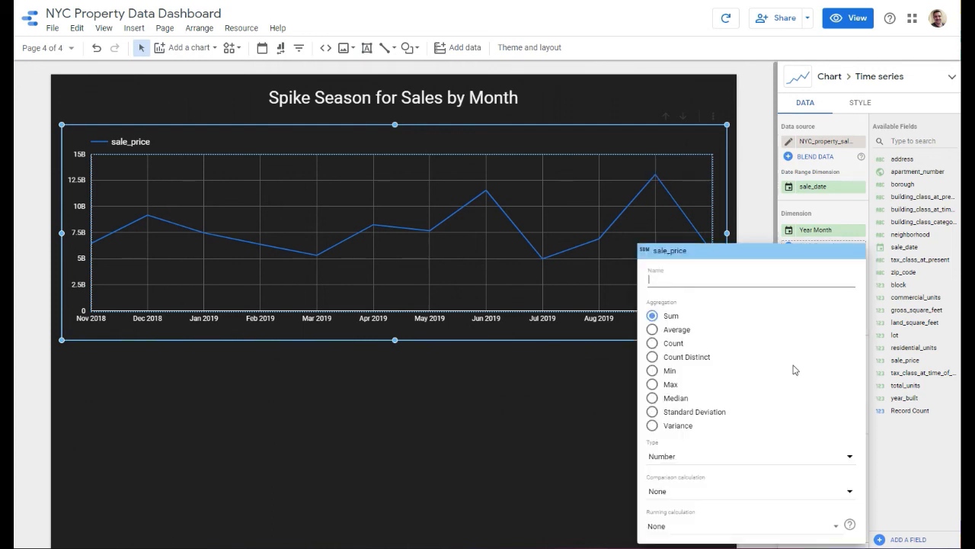
click(724, 269)
text(Total Volum)
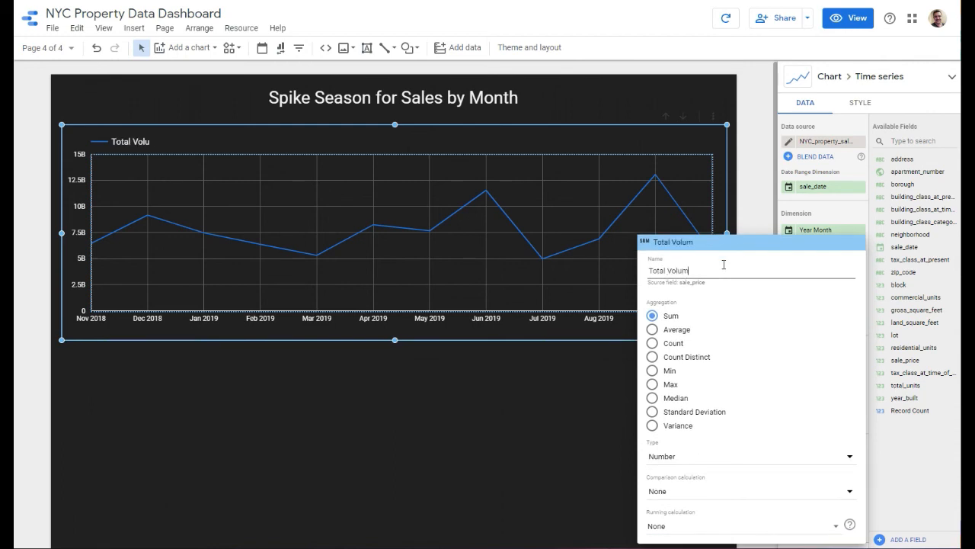
text(e of Sales)
click(912, 483)
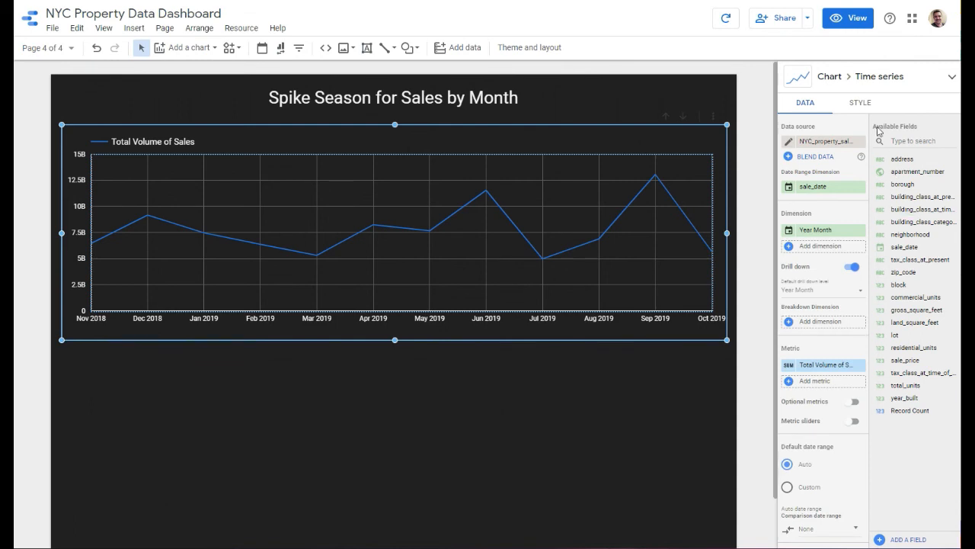
Style the time series as a line with weight 4 and show its data points
click(861, 104)
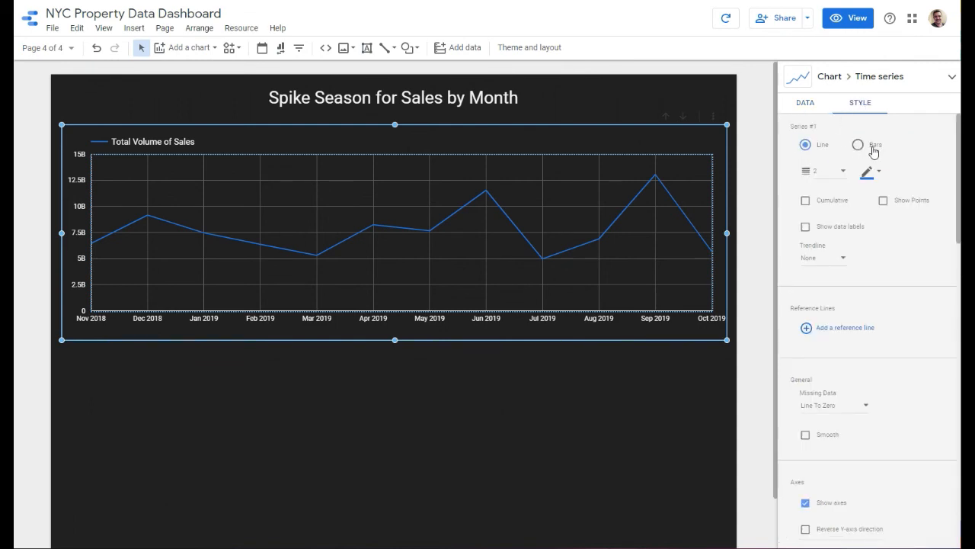
click(831, 171)
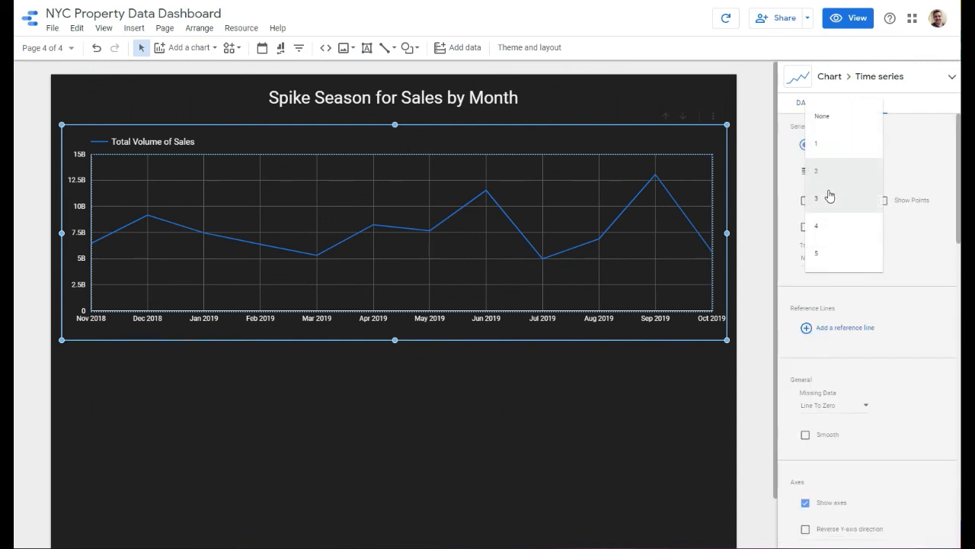
click(827, 224)
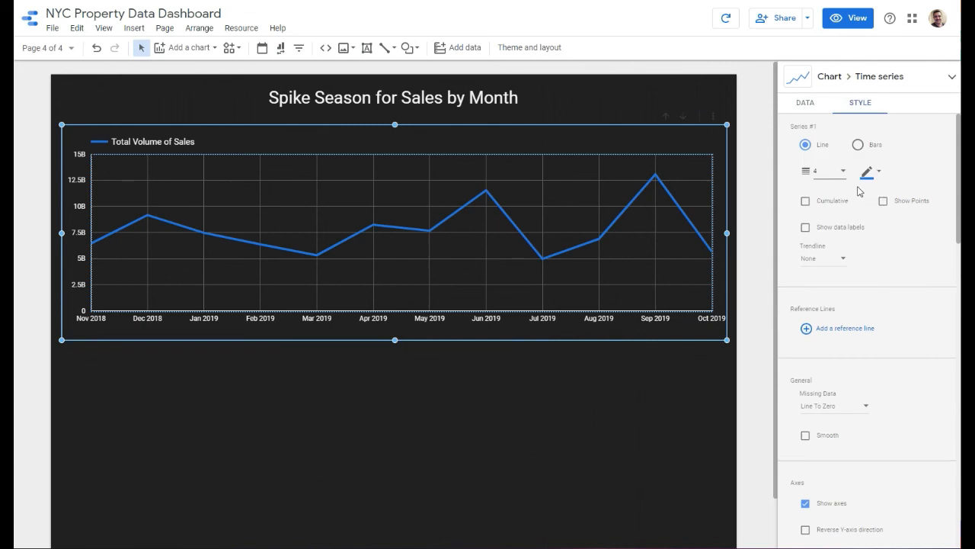
click(858, 144)
click(805, 145)
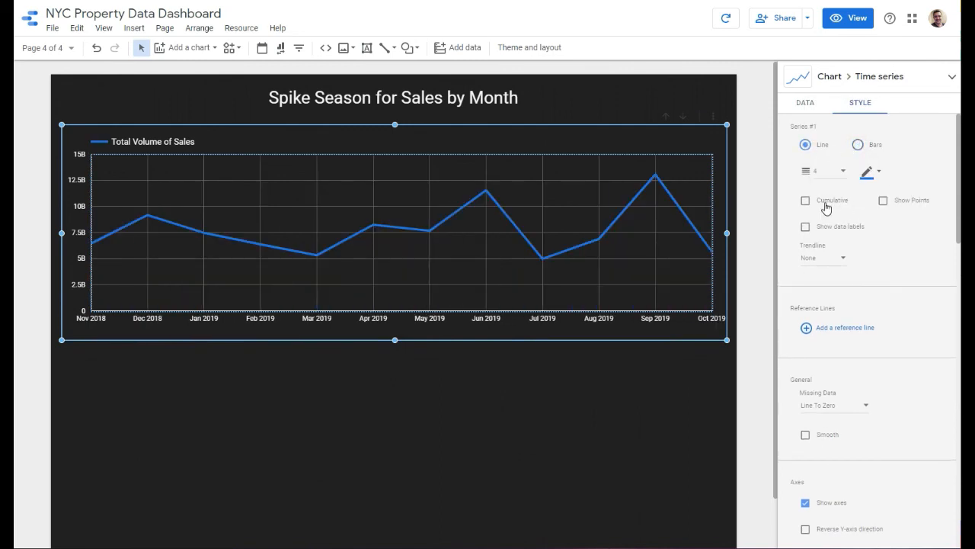
click(884, 200)
Try the polynomial, exponential and linear trendlines on the Total Volume of Sales series
click(838, 260)
click(833, 348)
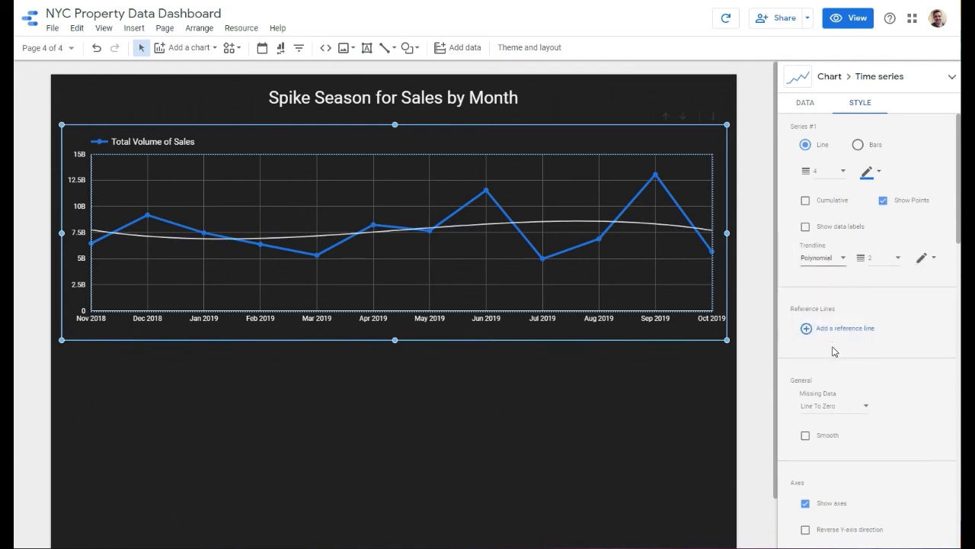
click(831, 261)
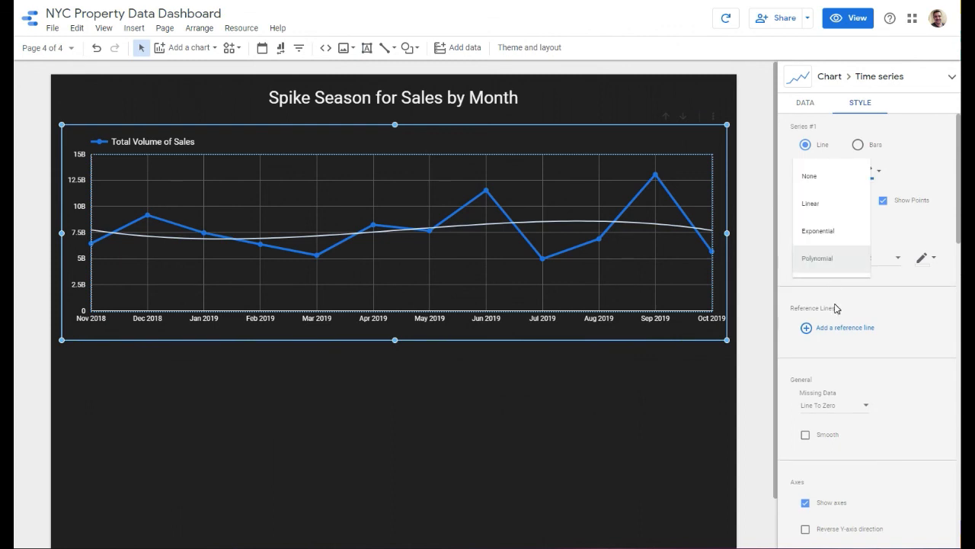
click(836, 236)
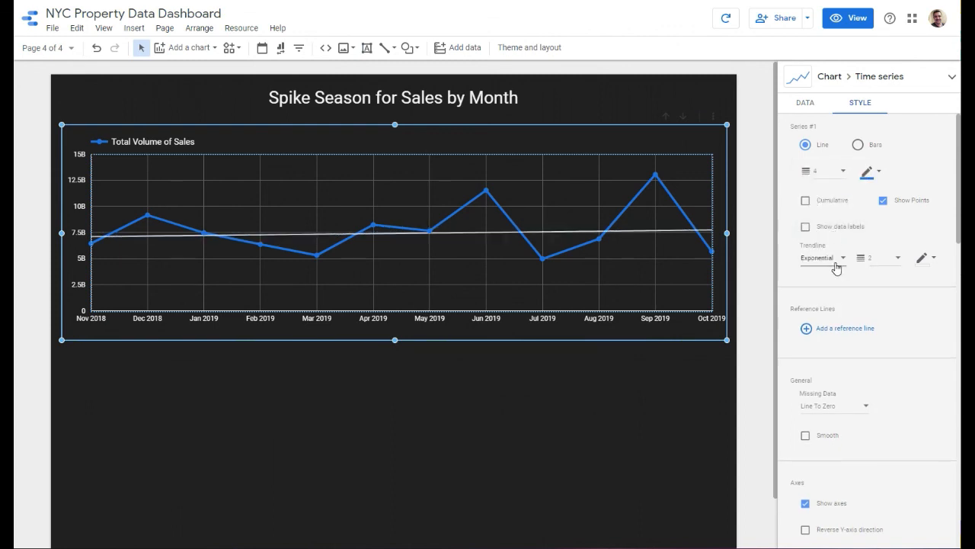
click(836, 266)
click(832, 236)
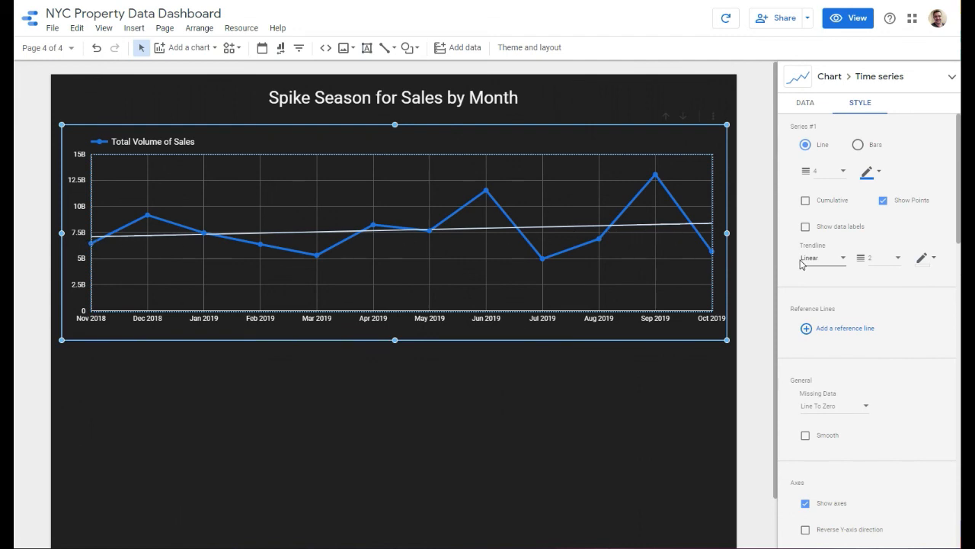
Make the time series chart's header with its drill arrows permanently visible
scroll(888, 349, down, 3)
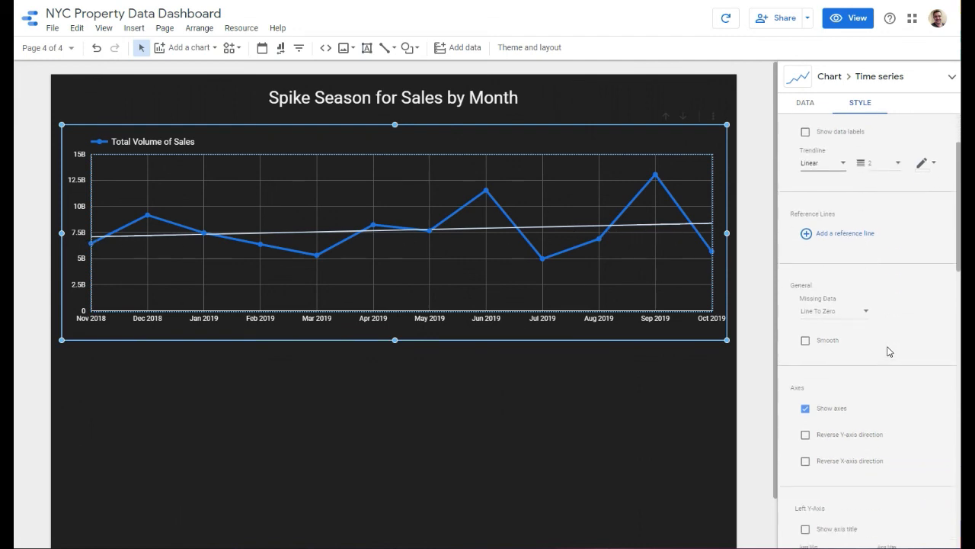
scroll(888, 350, up, 3)
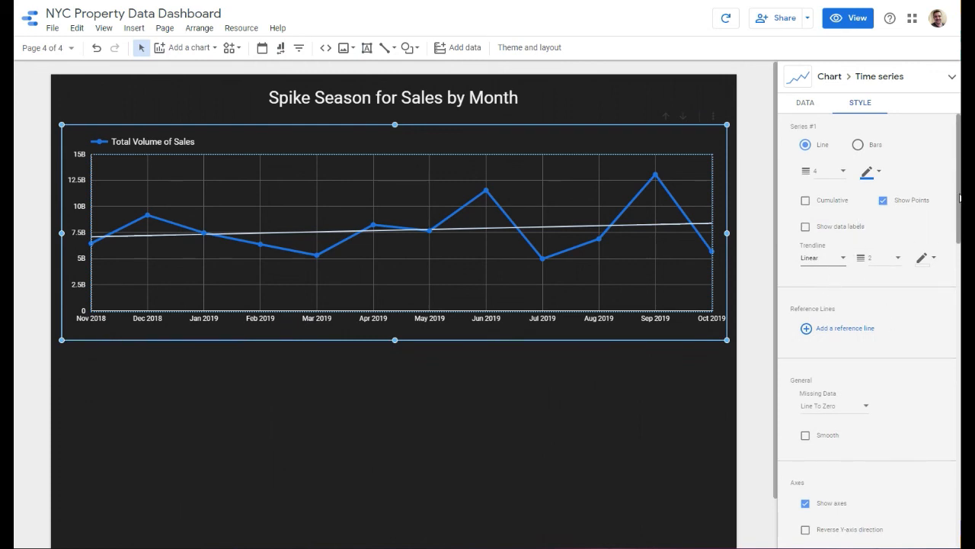
click(805, 102)
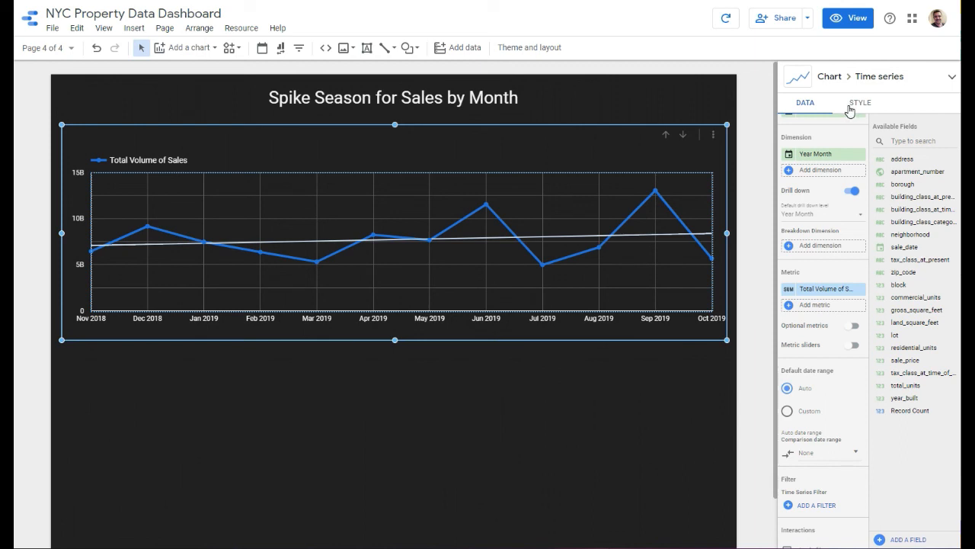
Turn on data labels for the sales series, trying the Cumulative option and switching it off again
click(850, 106)
scroll(876, 274, up, 2)
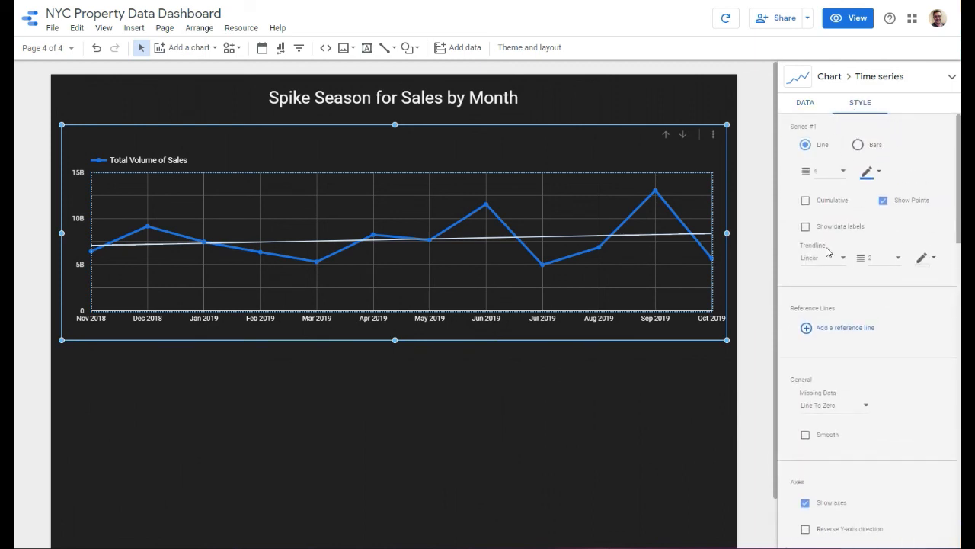
click(805, 227)
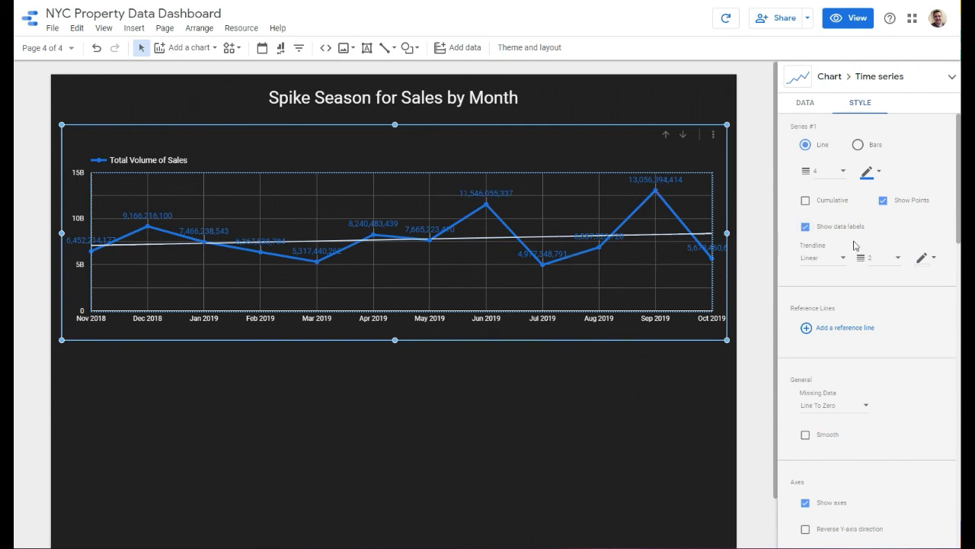
click(806, 202)
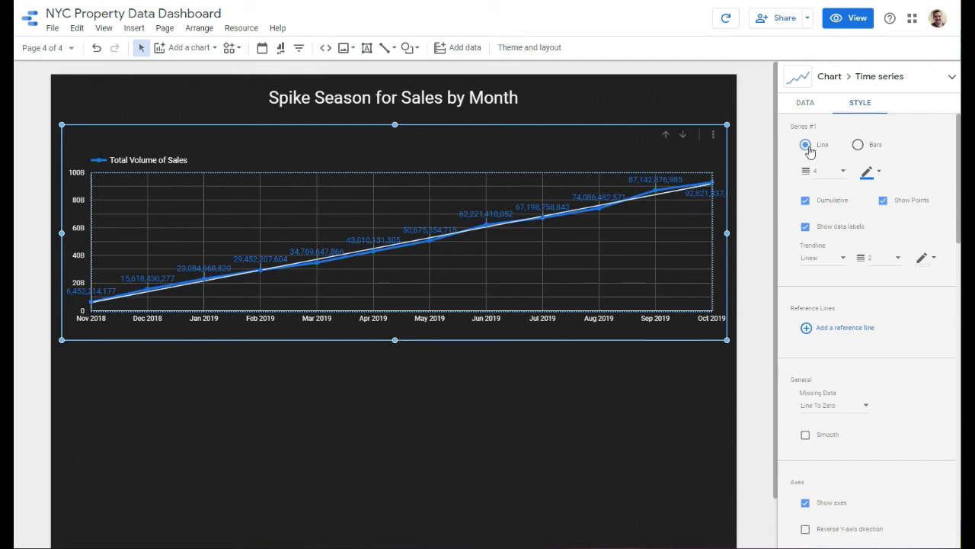
click(806, 201)
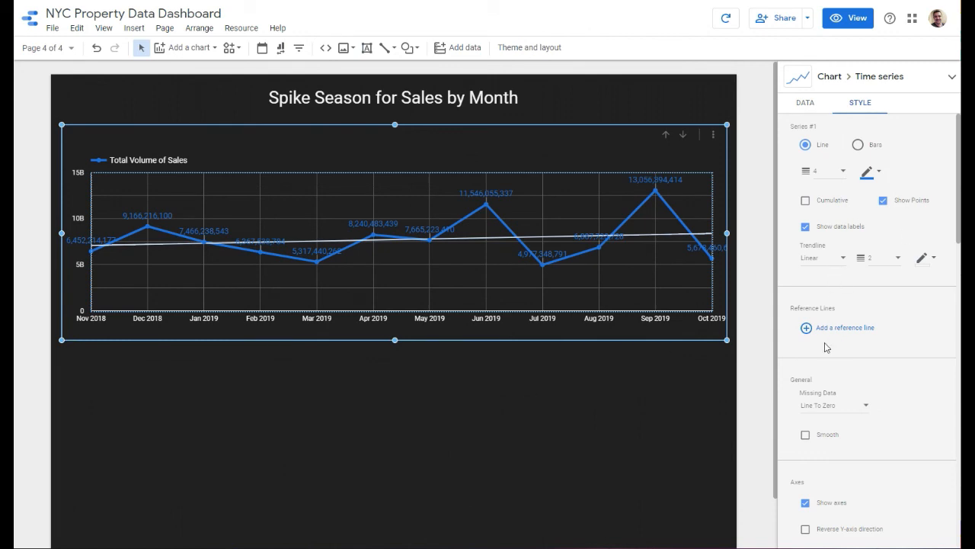
Set the sales series' trendline to None
click(802, 109)
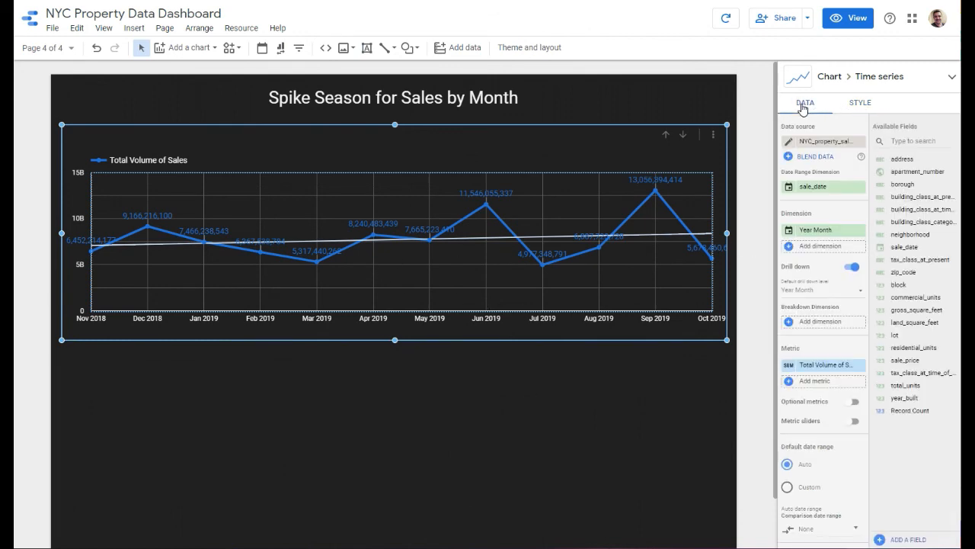
click(855, 105)
click(838, 259)
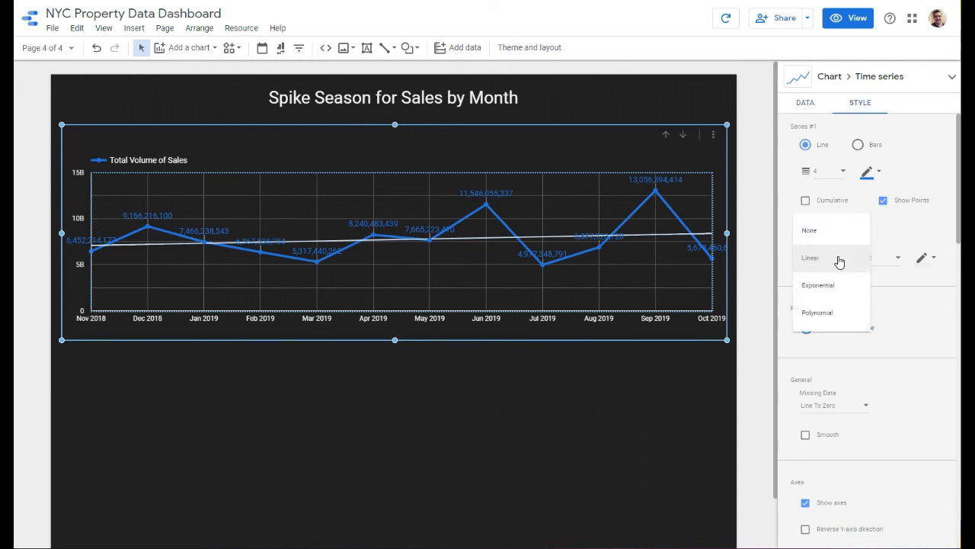
click(808, 236)
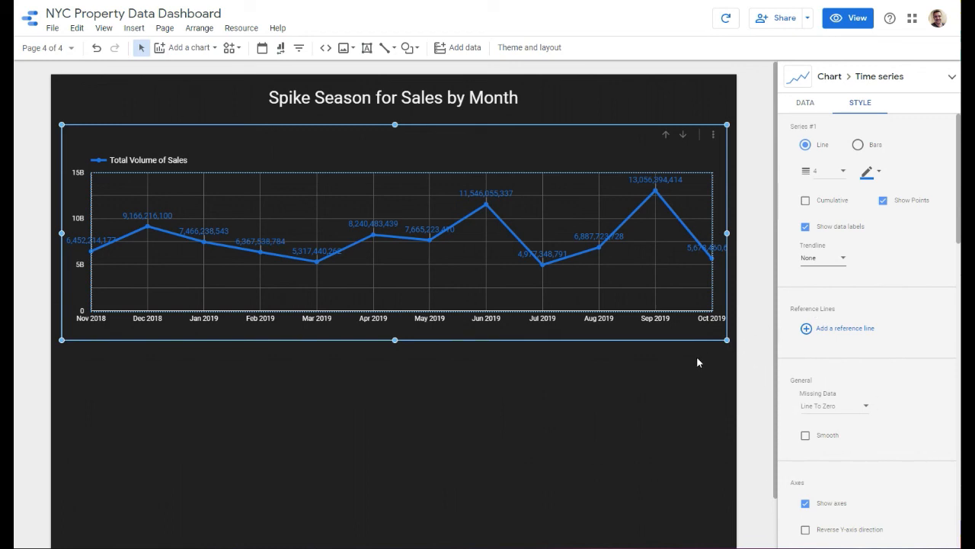
Duplicate the time series chart and place the copy directly below the original, aligned with it
click(140, 104)
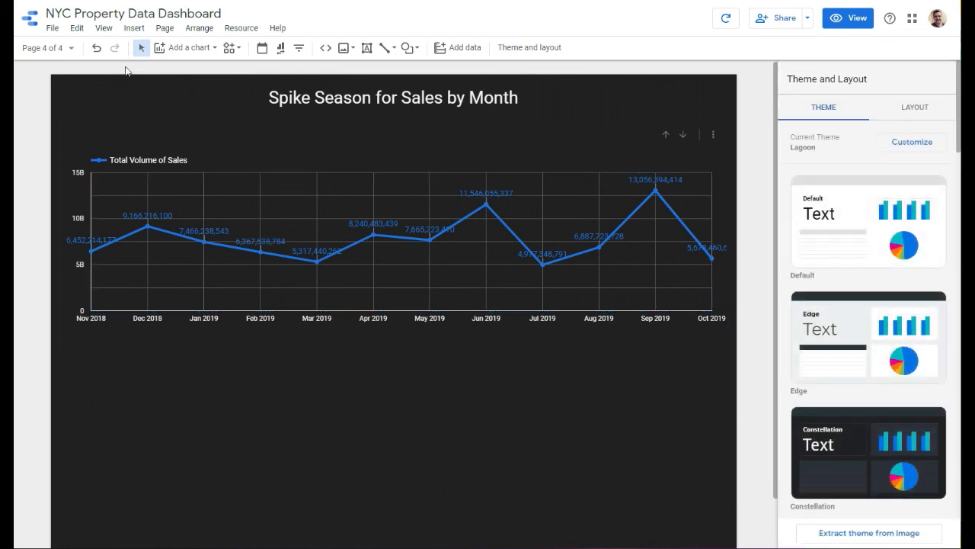
click(296, 209)
key(ctrl+c)
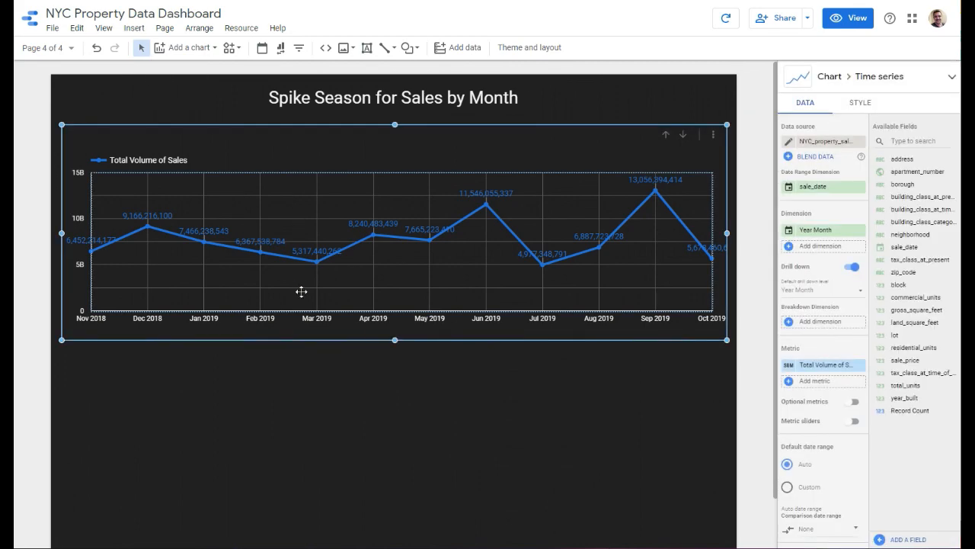
key(ctrl+v)
drag(435, 315, 464, 424)
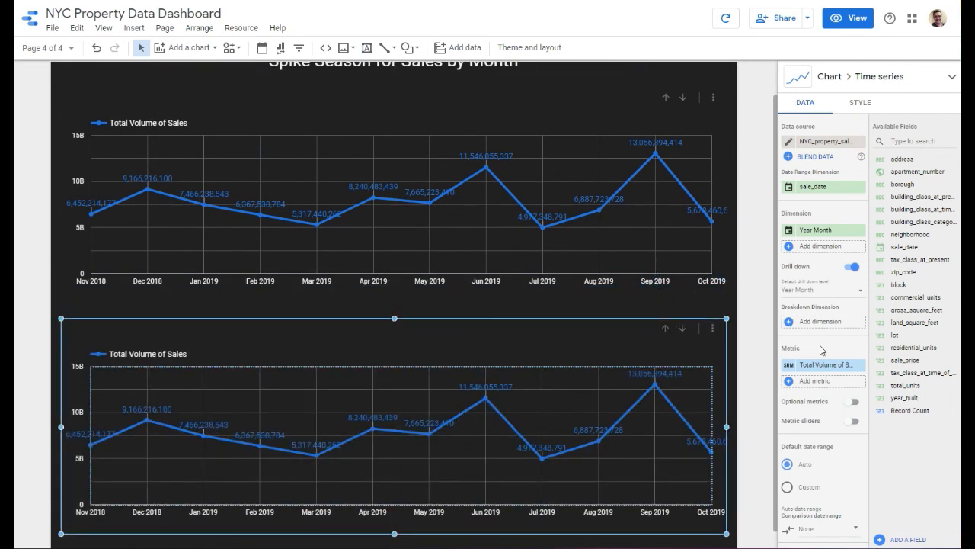
Set the lower chart's sale_price metric to Average aggregation and recolor its series orange
click(789, 368)
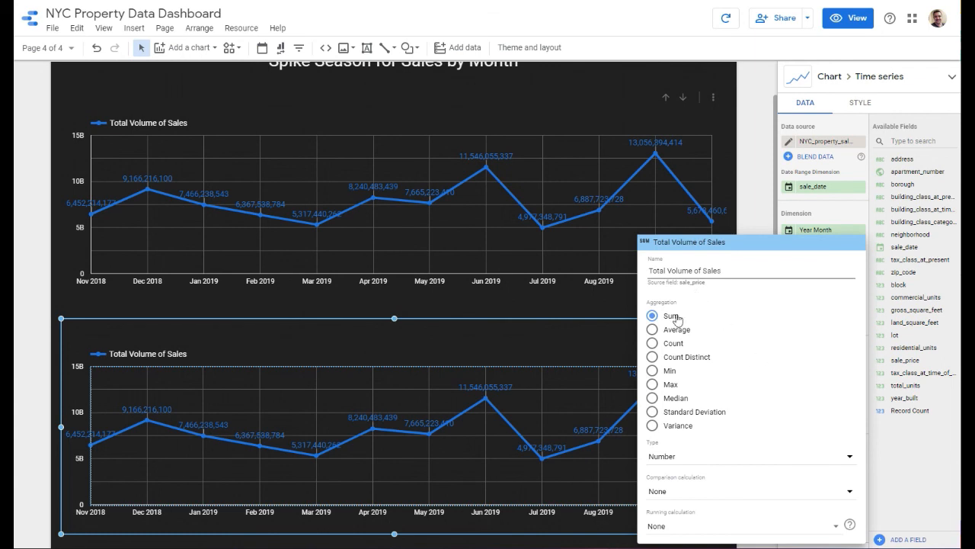
click(652, 329)
click(938, 478)
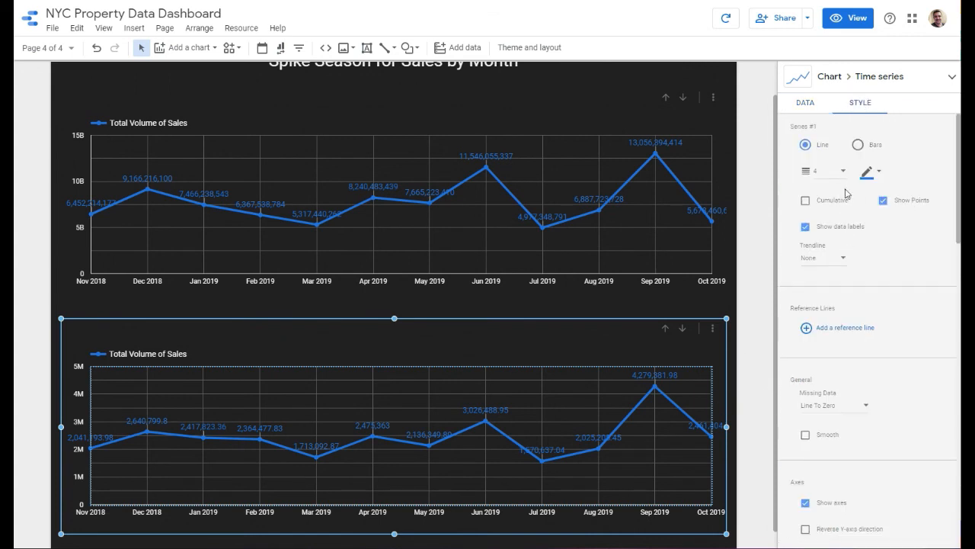
click(868, 173)
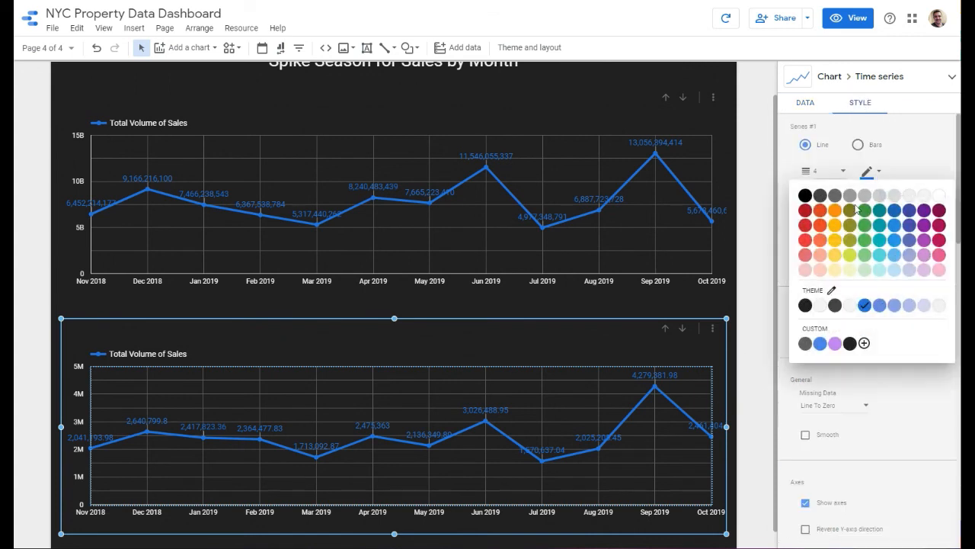
click(822, 243)
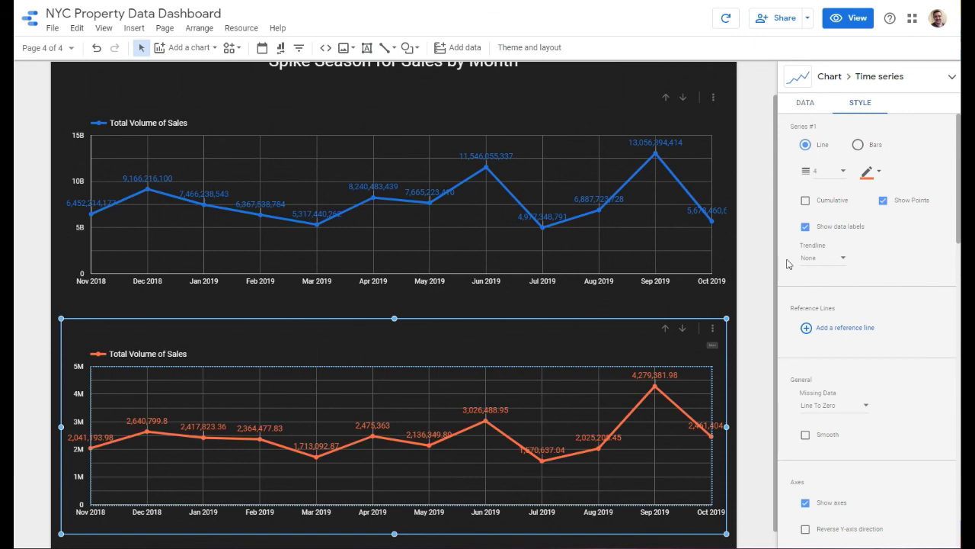
Open the Value of Properties page in view mode and read the list of questions in the Word document
click(848, 17)
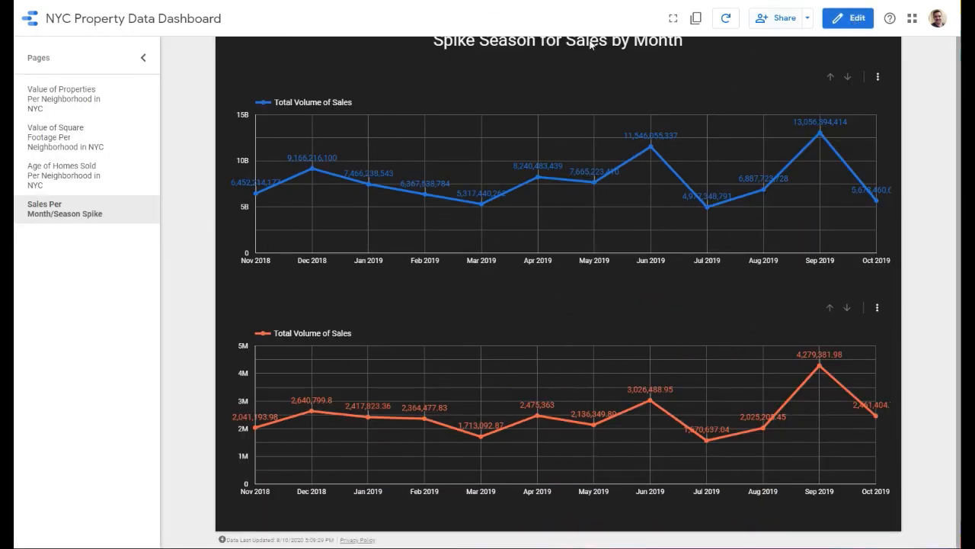
click(90, 92)
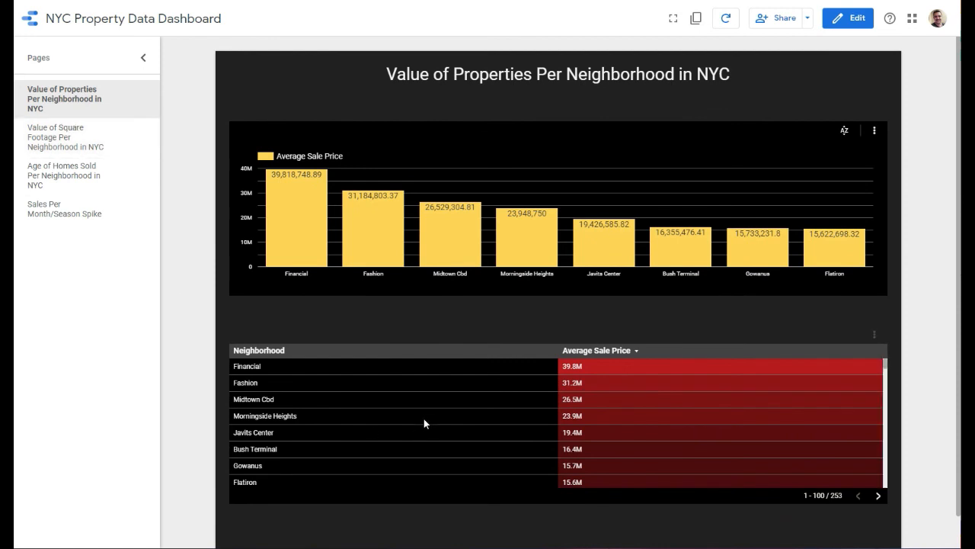
key(alt+Tab)
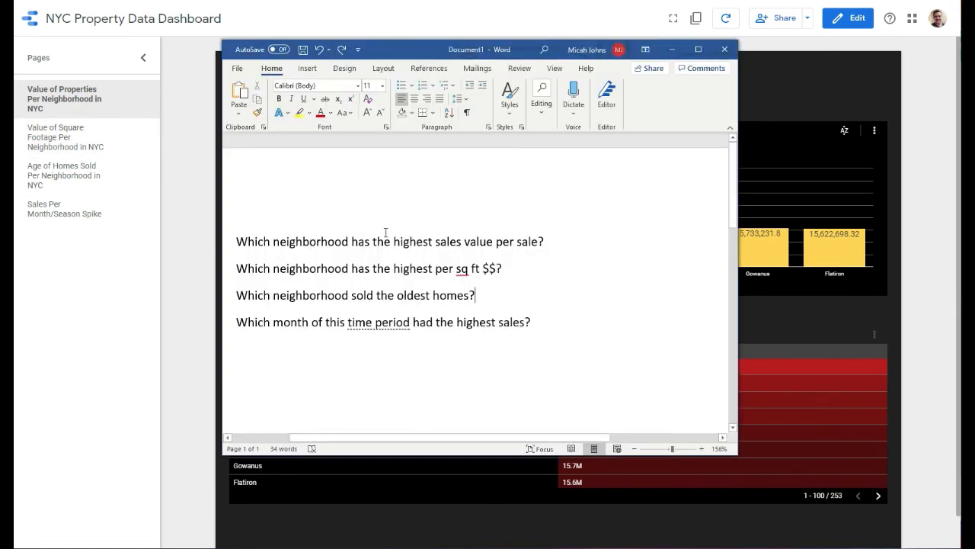
drag(434, 51, 452, 54)
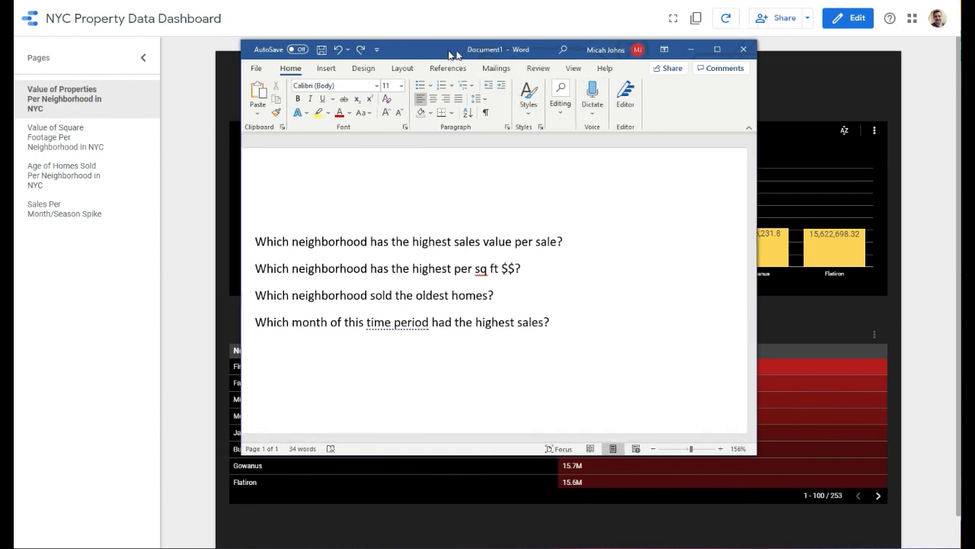
key(alt+Tab)
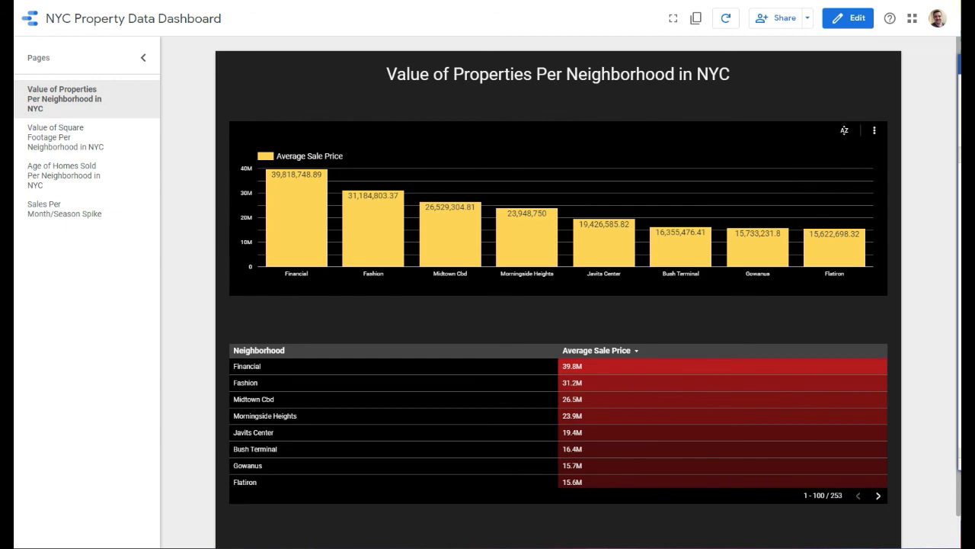
Check the property value, square footage, home age and monthly sales pages against the list of questions
mouse_move(461, 243)
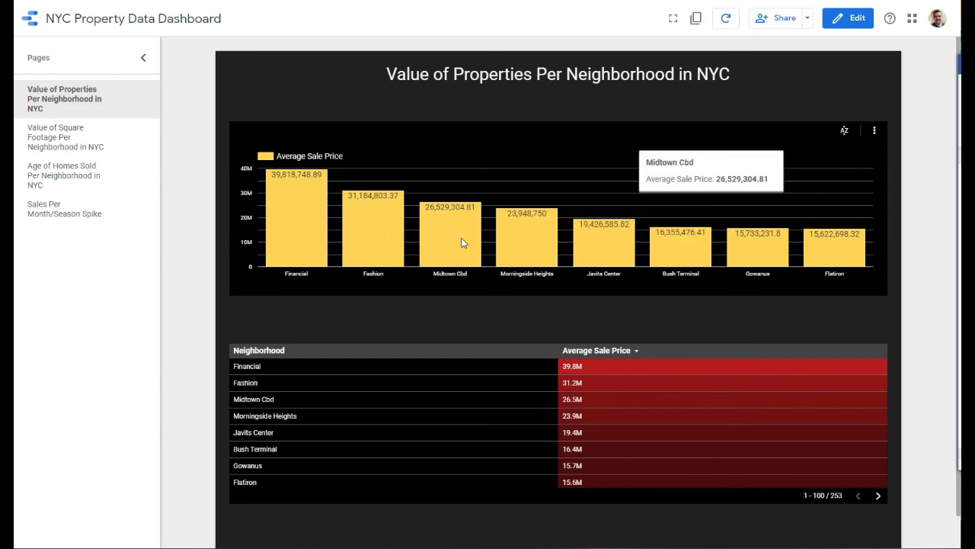
click(118, 151)
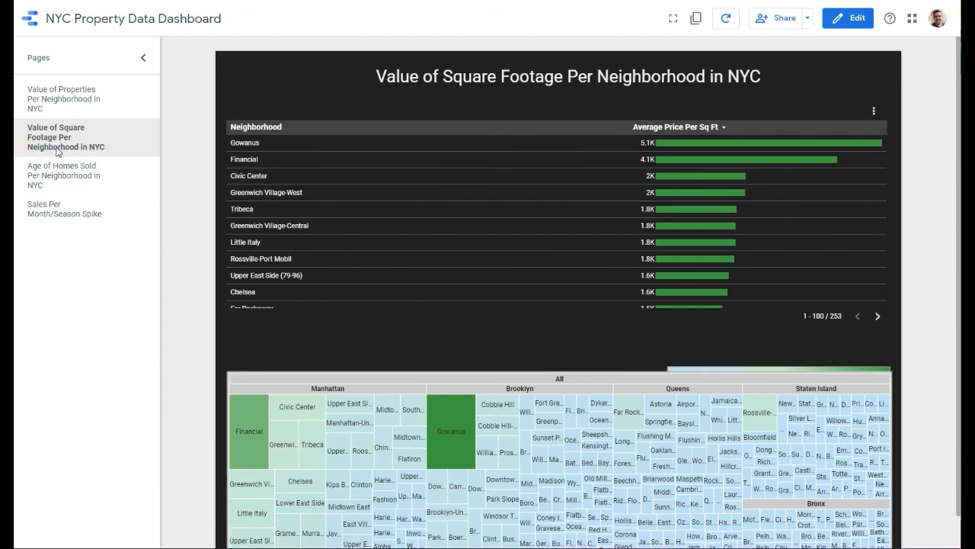
click(69, 179)
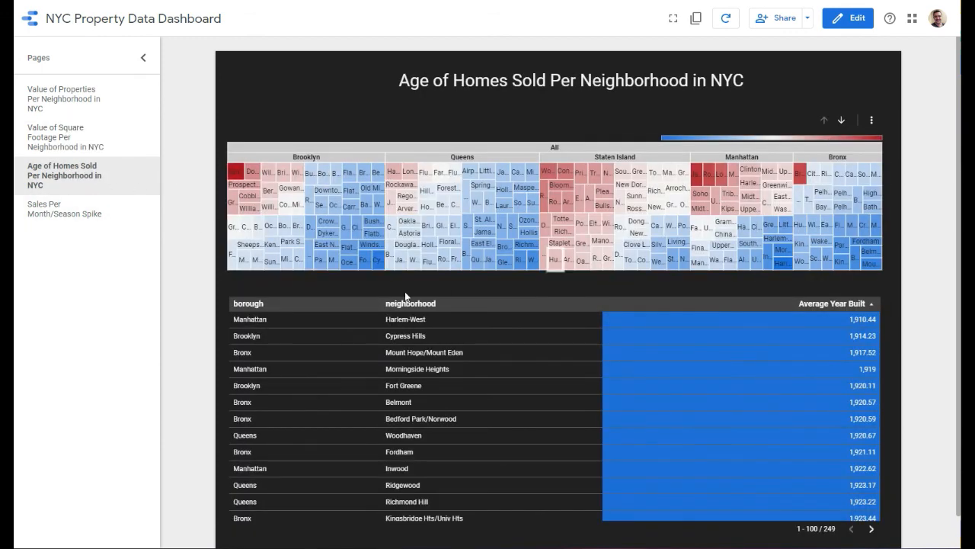
click(94, 222)
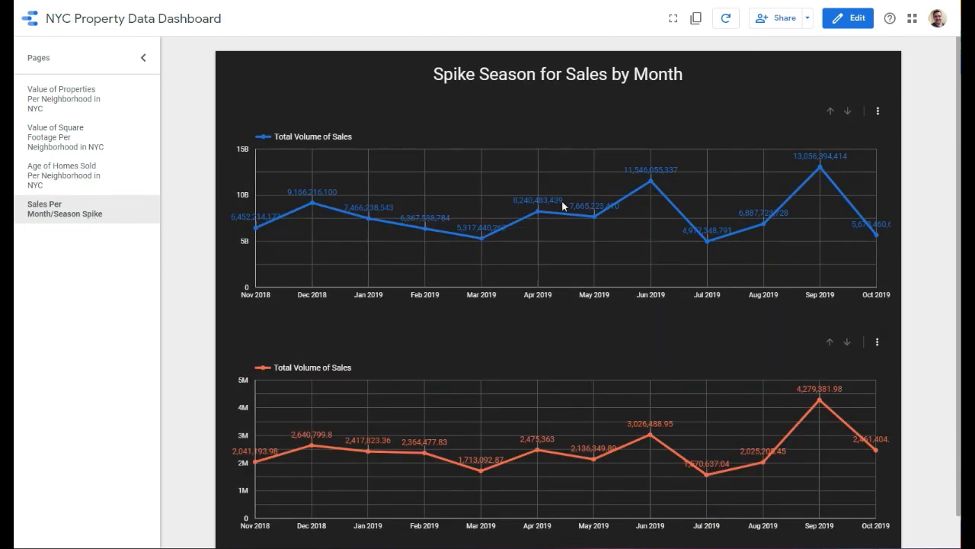